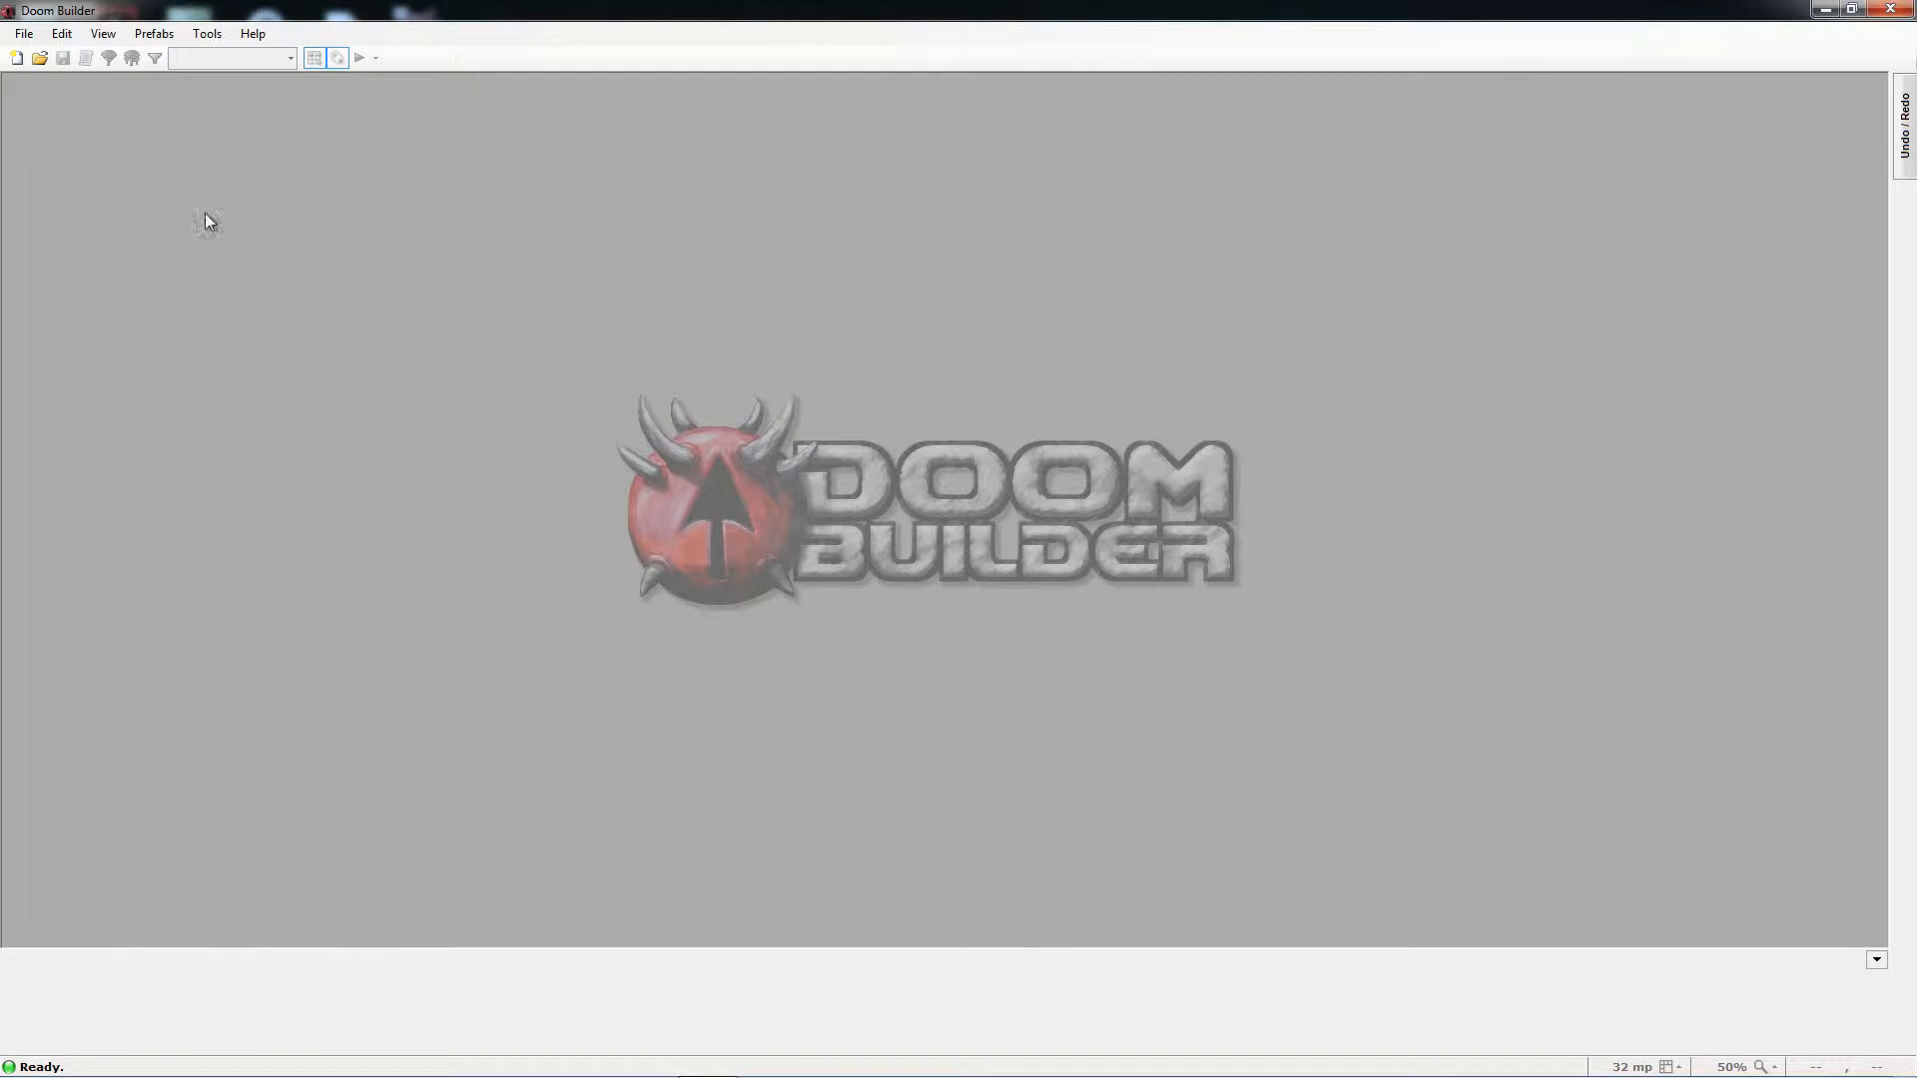
# - Review the Doom 2 game configuration's resources, the options for adding a WAD resource and the testing settings, and close it without saving
pyautogui.click(207, 33)
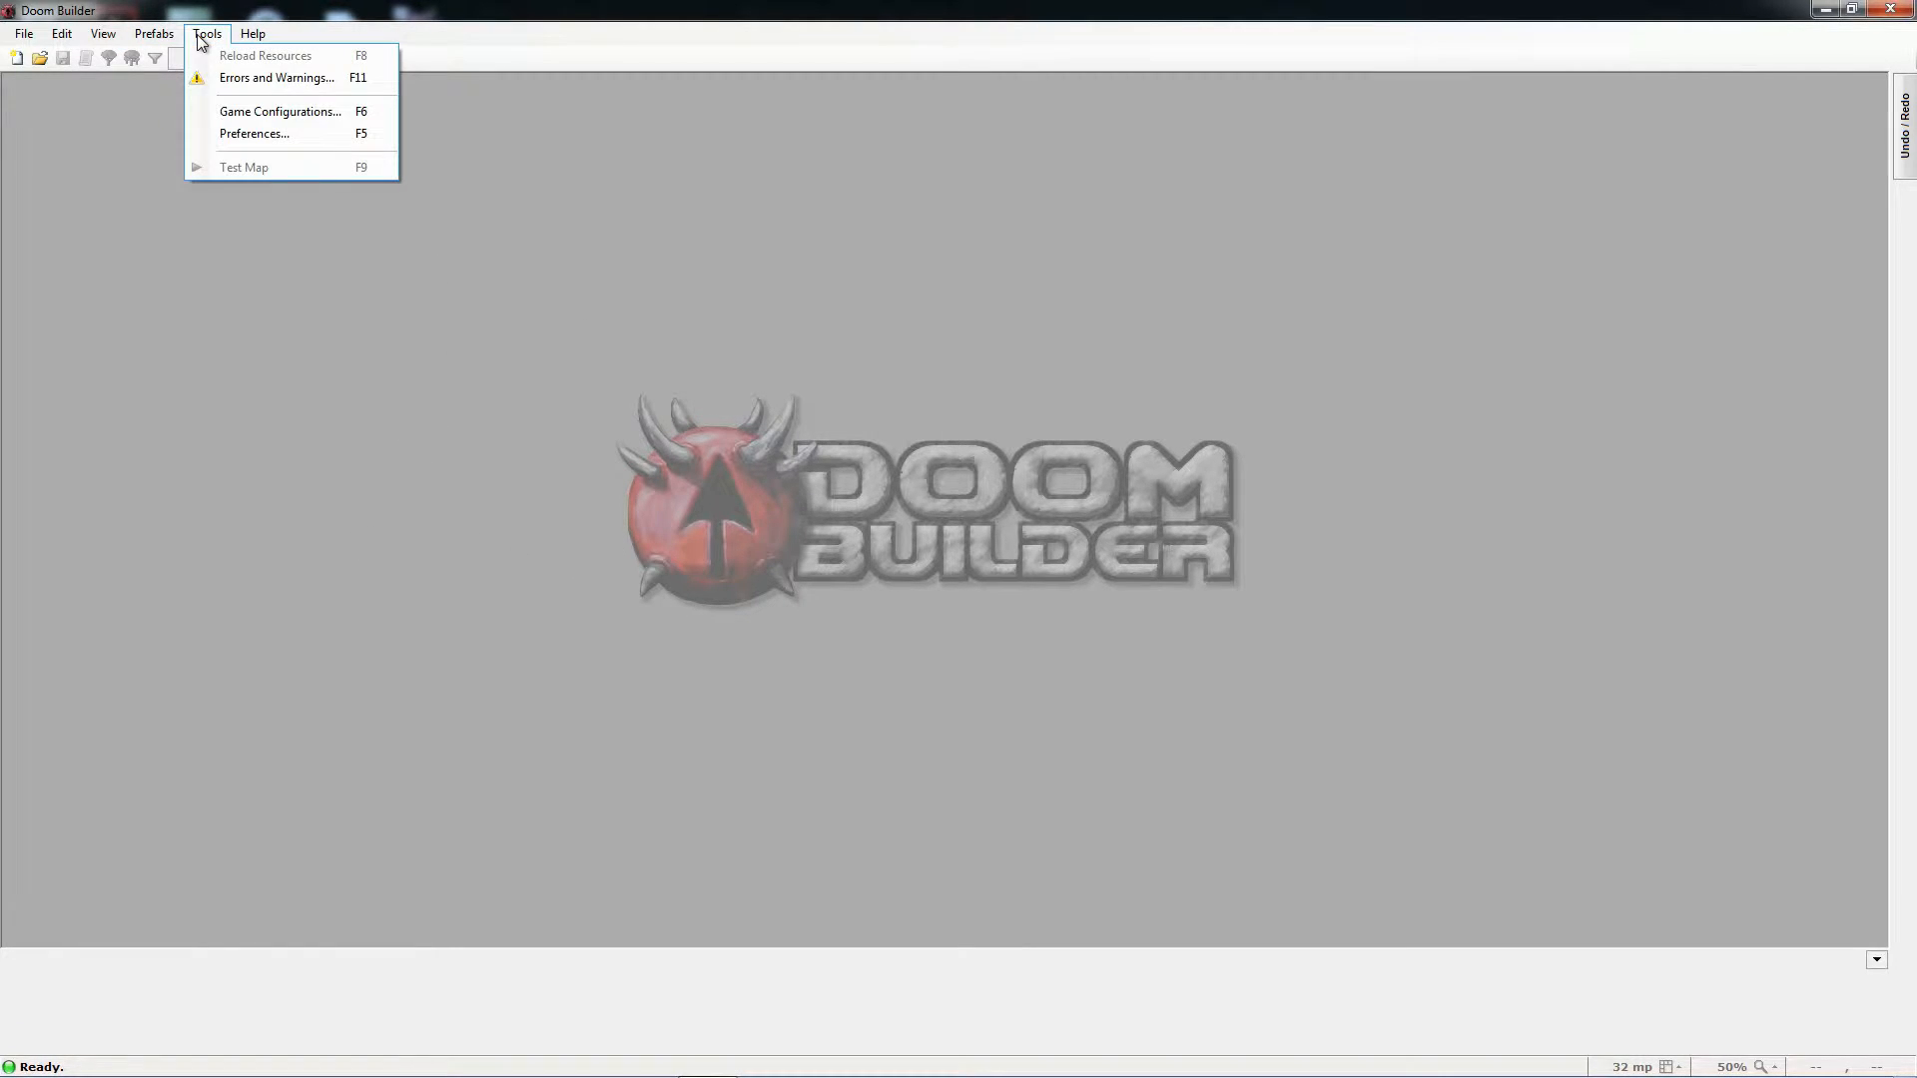
pyautogui.click(280, 113)
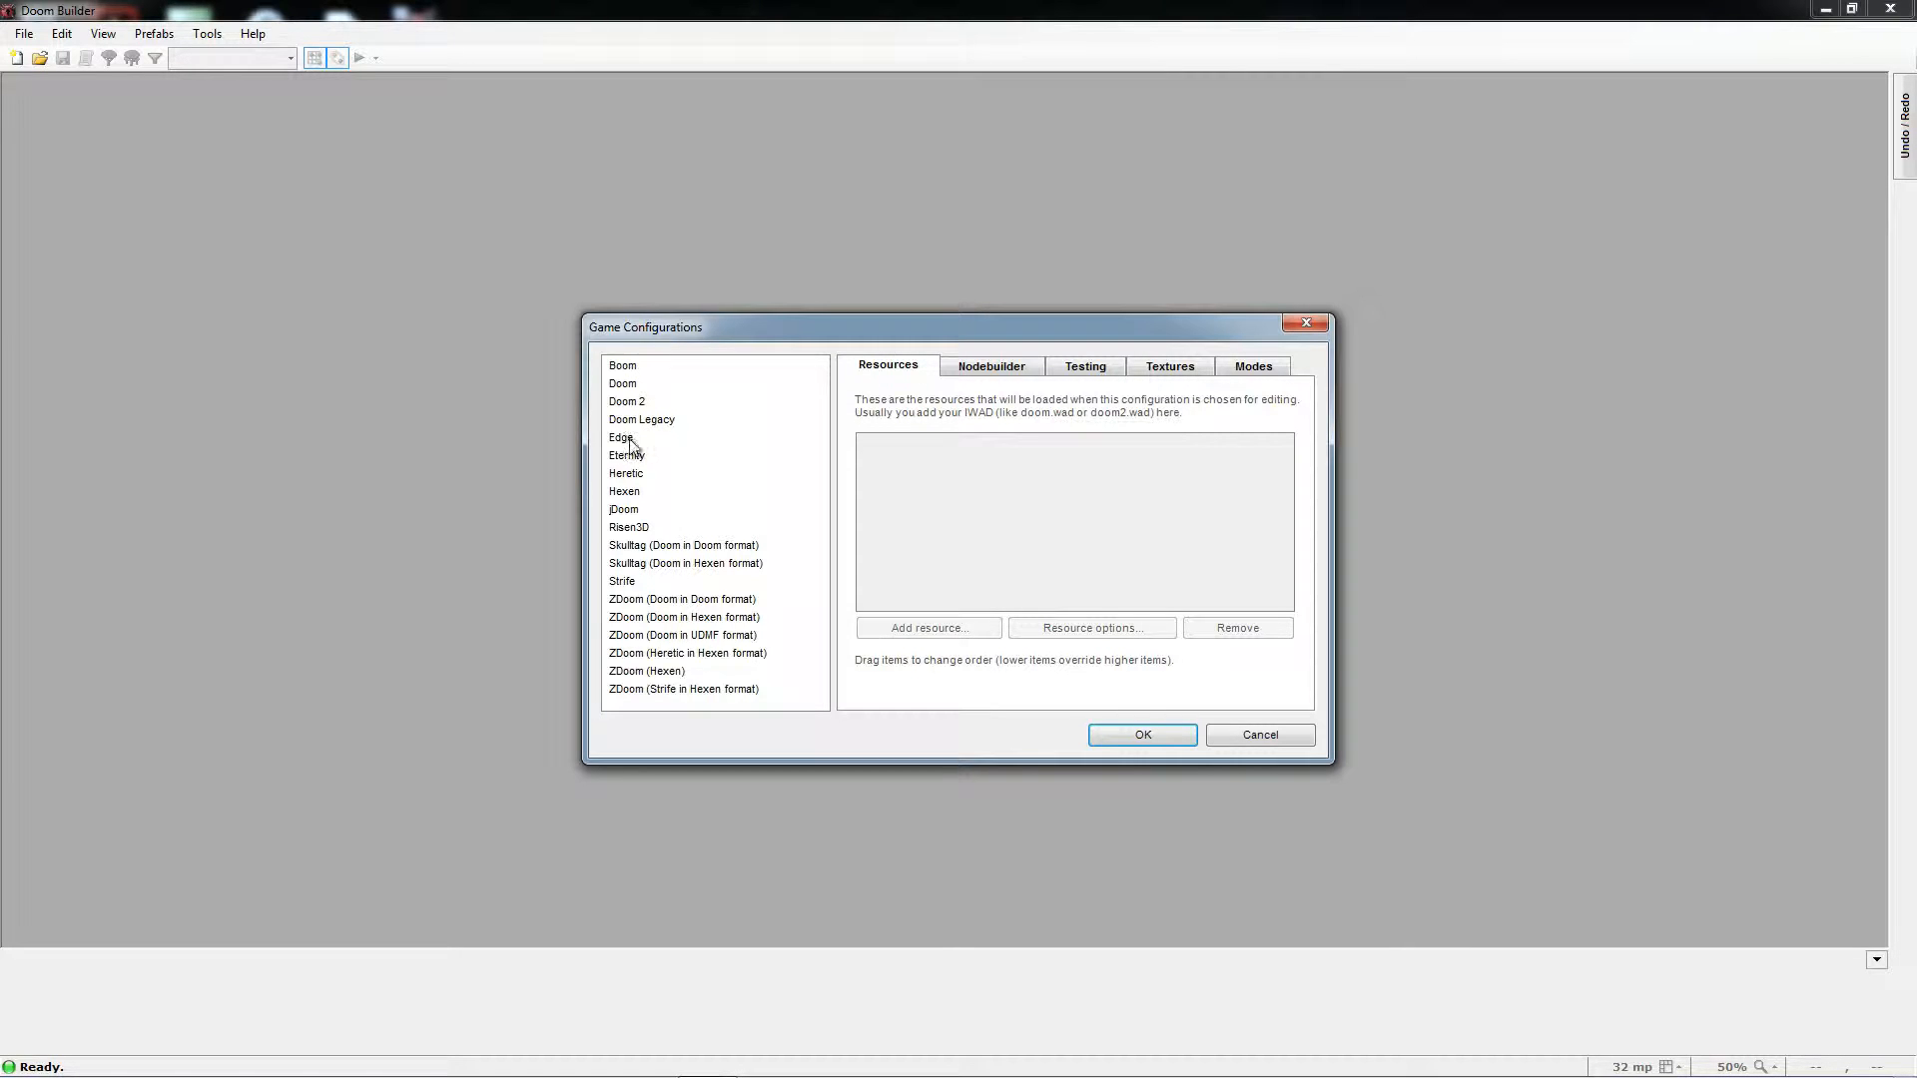
pyautogui.click(627, 403)
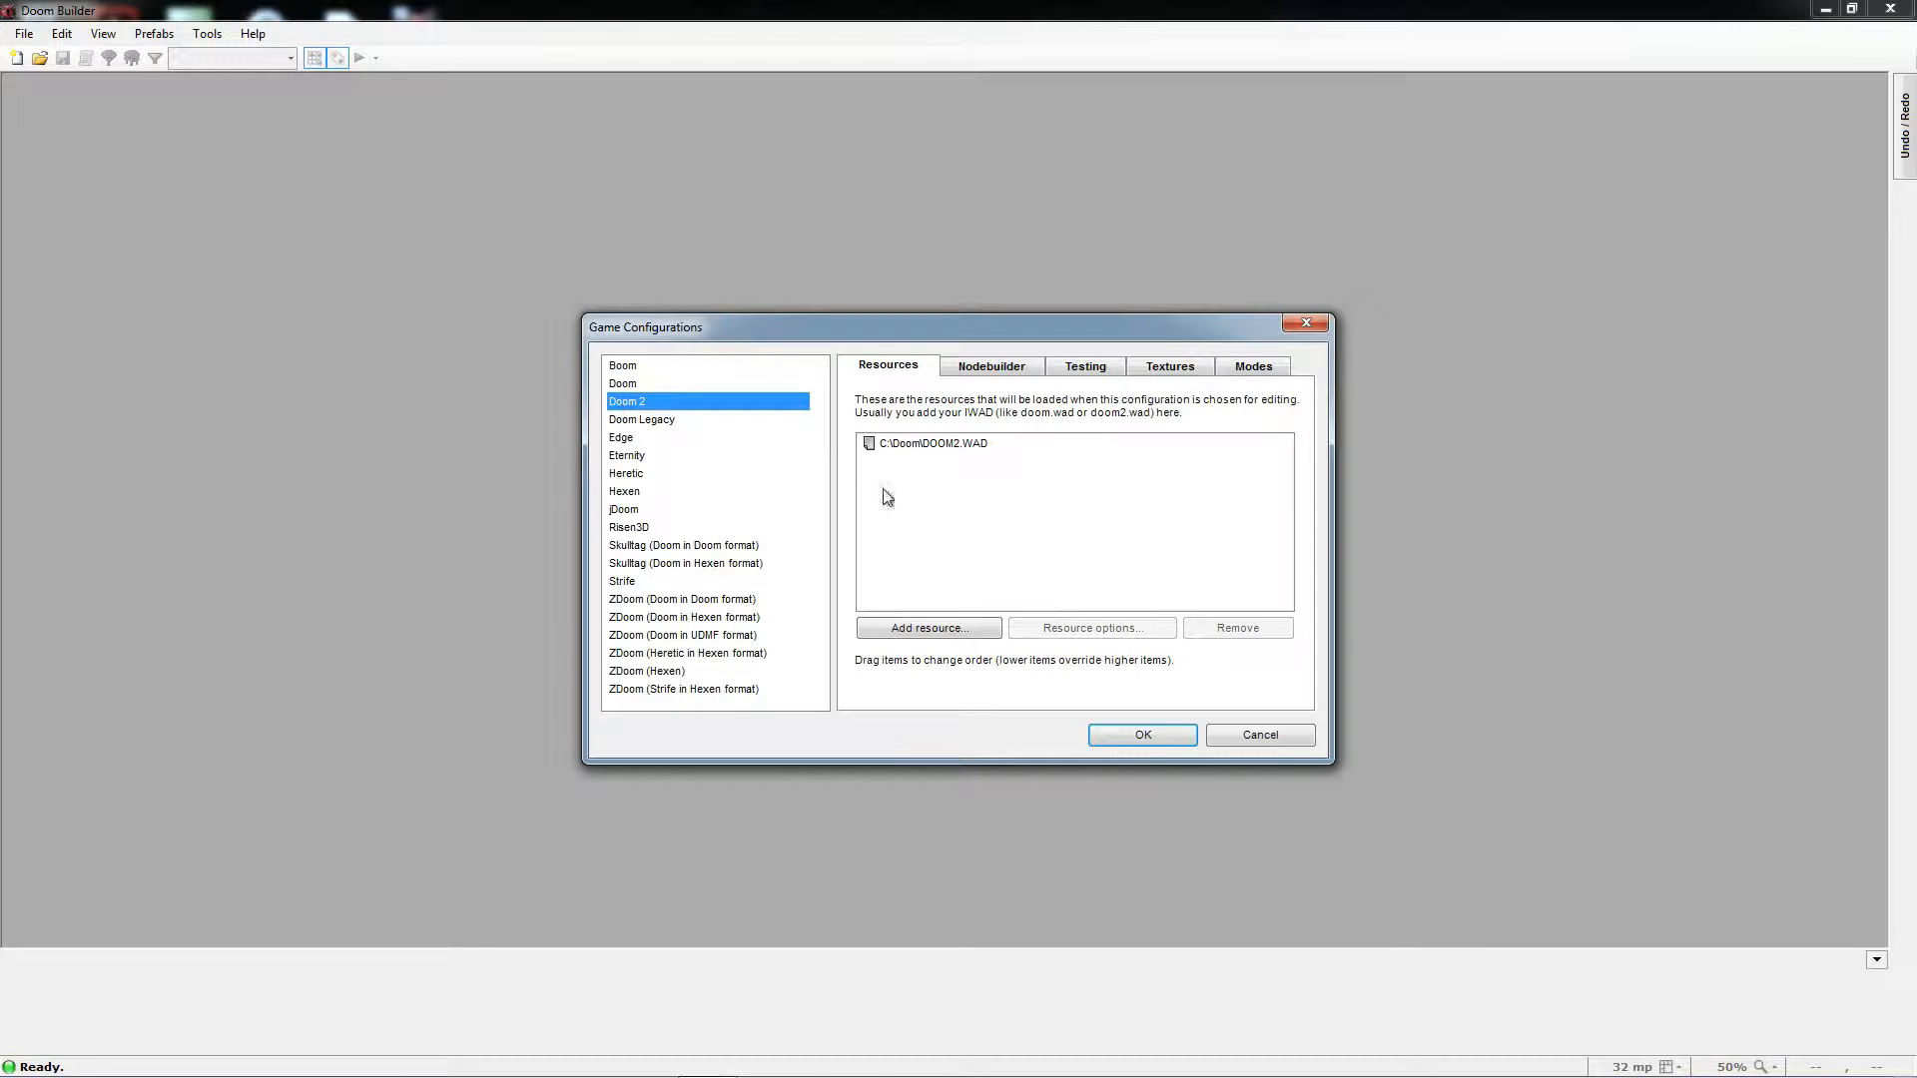
pyautogui.click(938, 630)
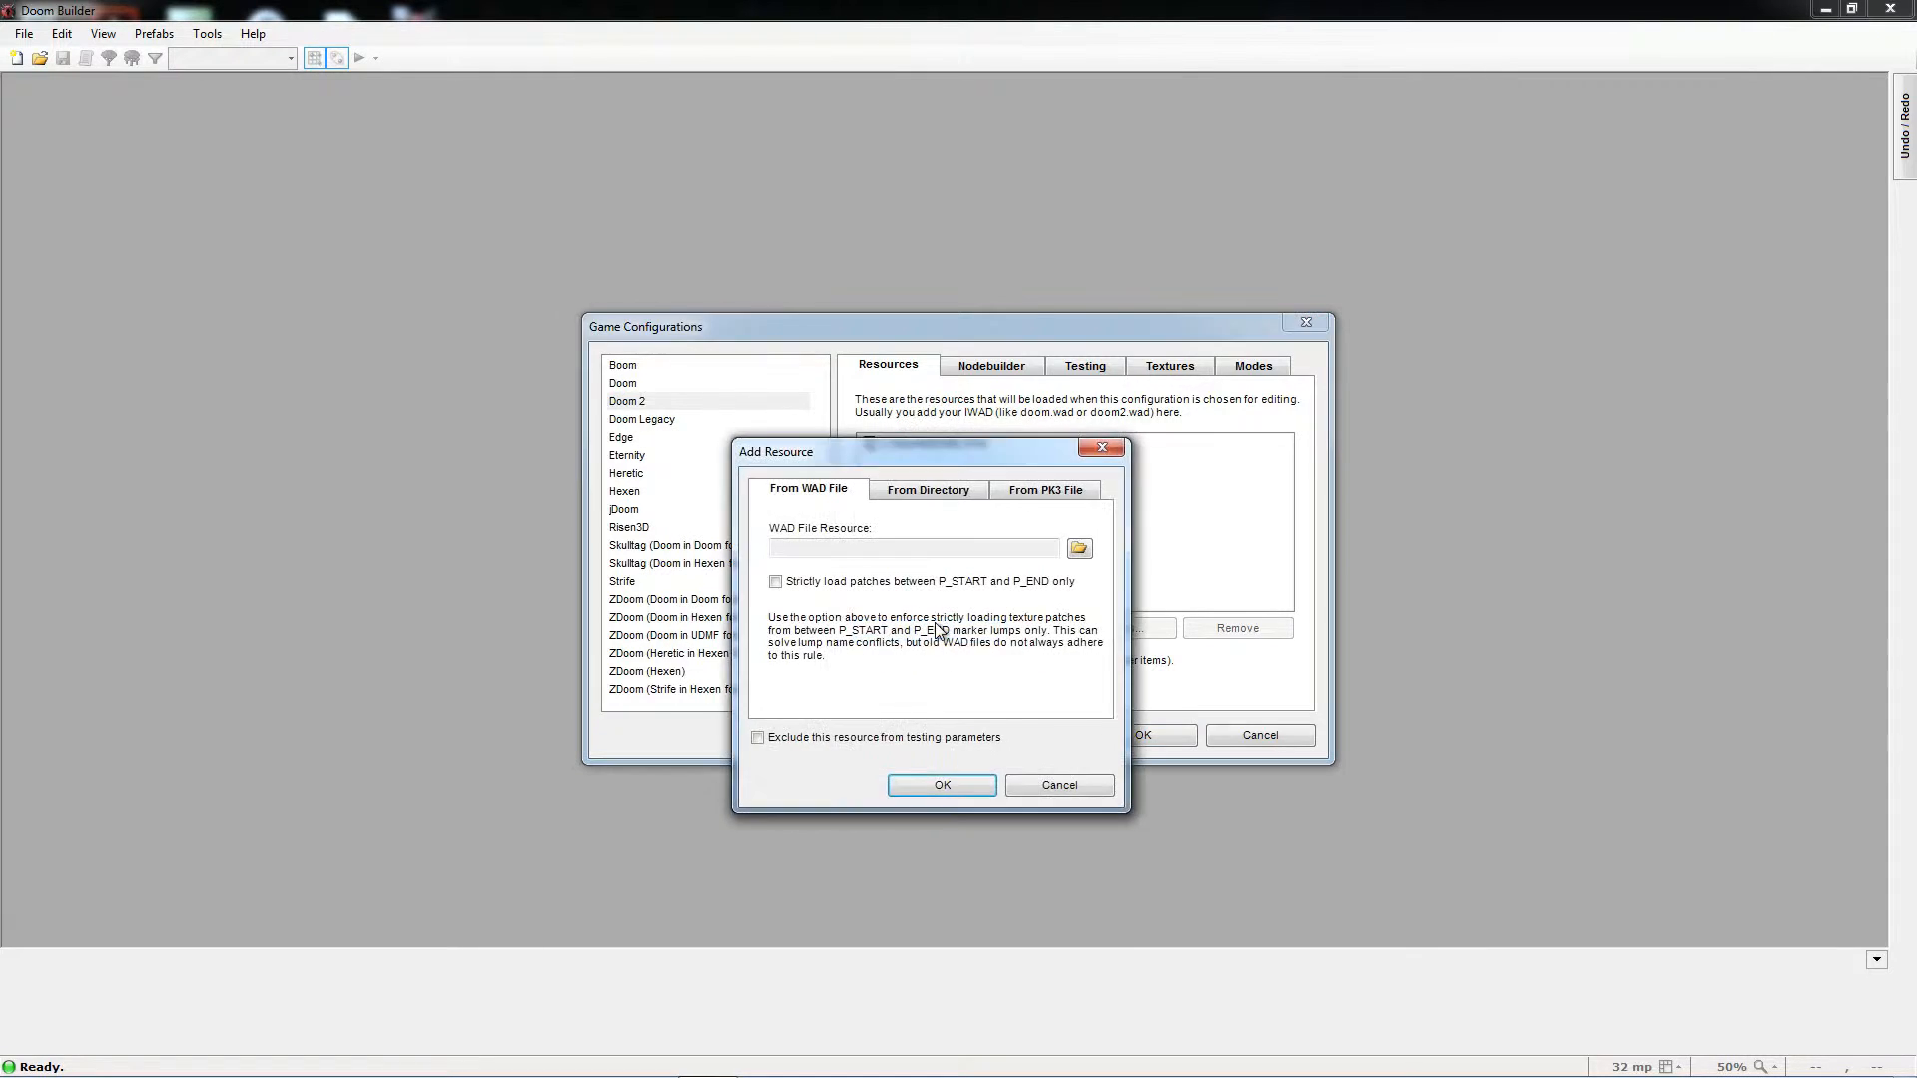
pyautogui.moveTo(967, 440); pyautogui.dragTo(1391, 431)
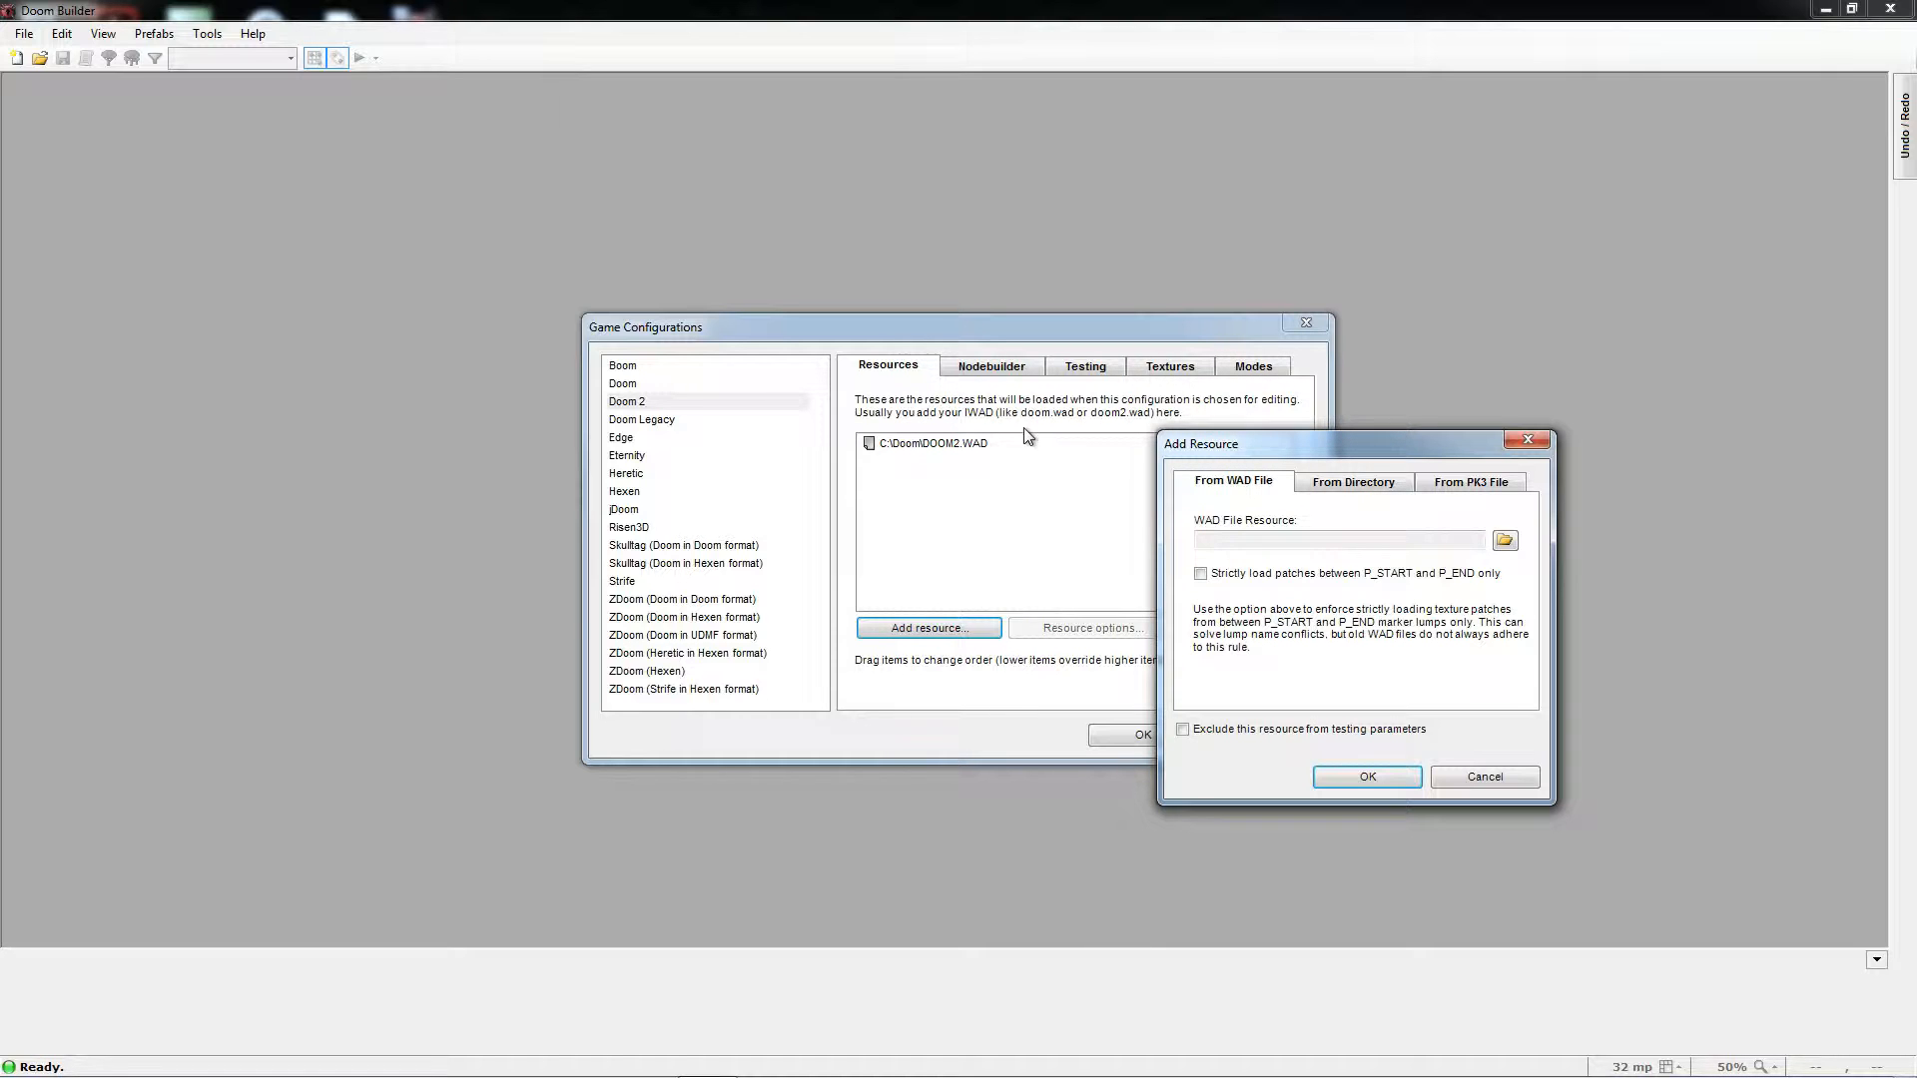
pyautogui.moveTo(1375, 442)
pyautogui.mouseDown()
pyautogui.moveTo(1444, 430)
pyautogui.moveTo(1399, 434)
pyautogui.mouseUp()
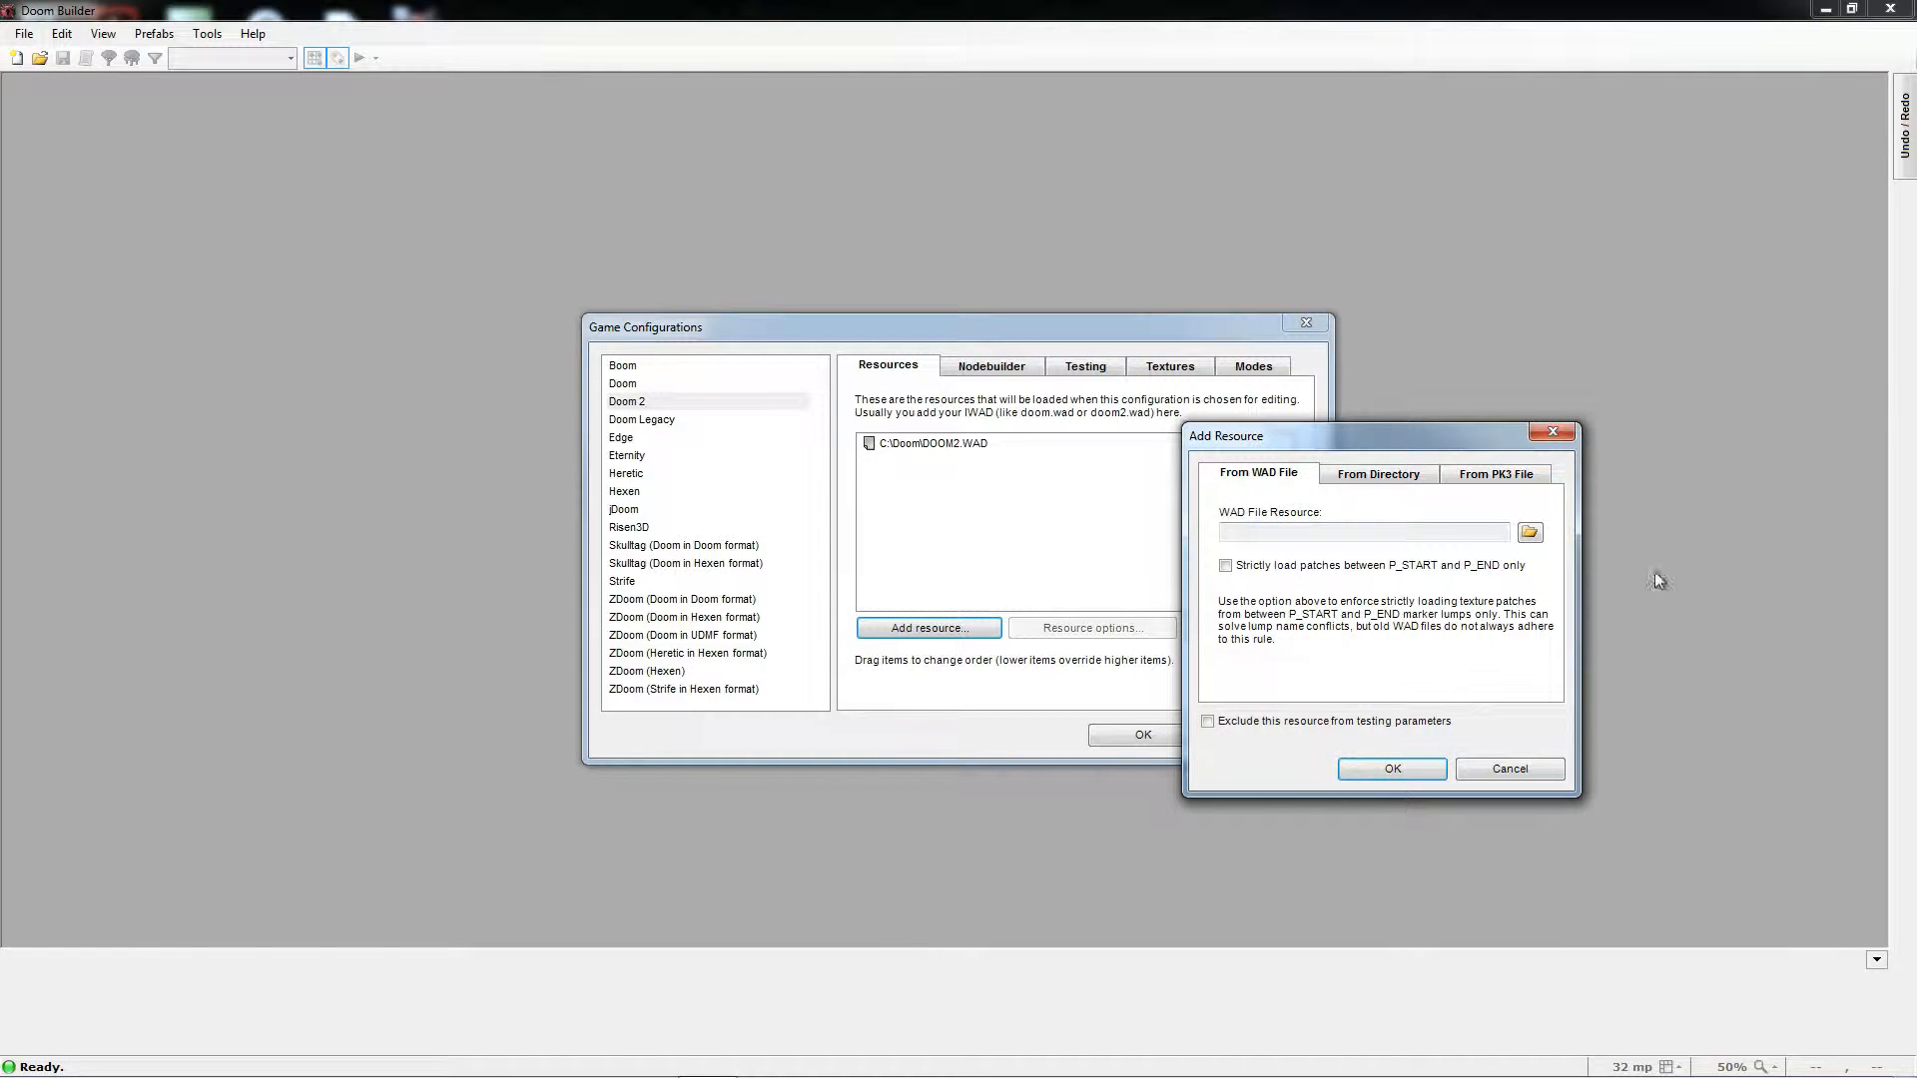
pyautogui.moveTo(1300, 451); pyautogui.dragTo(1213, 407)
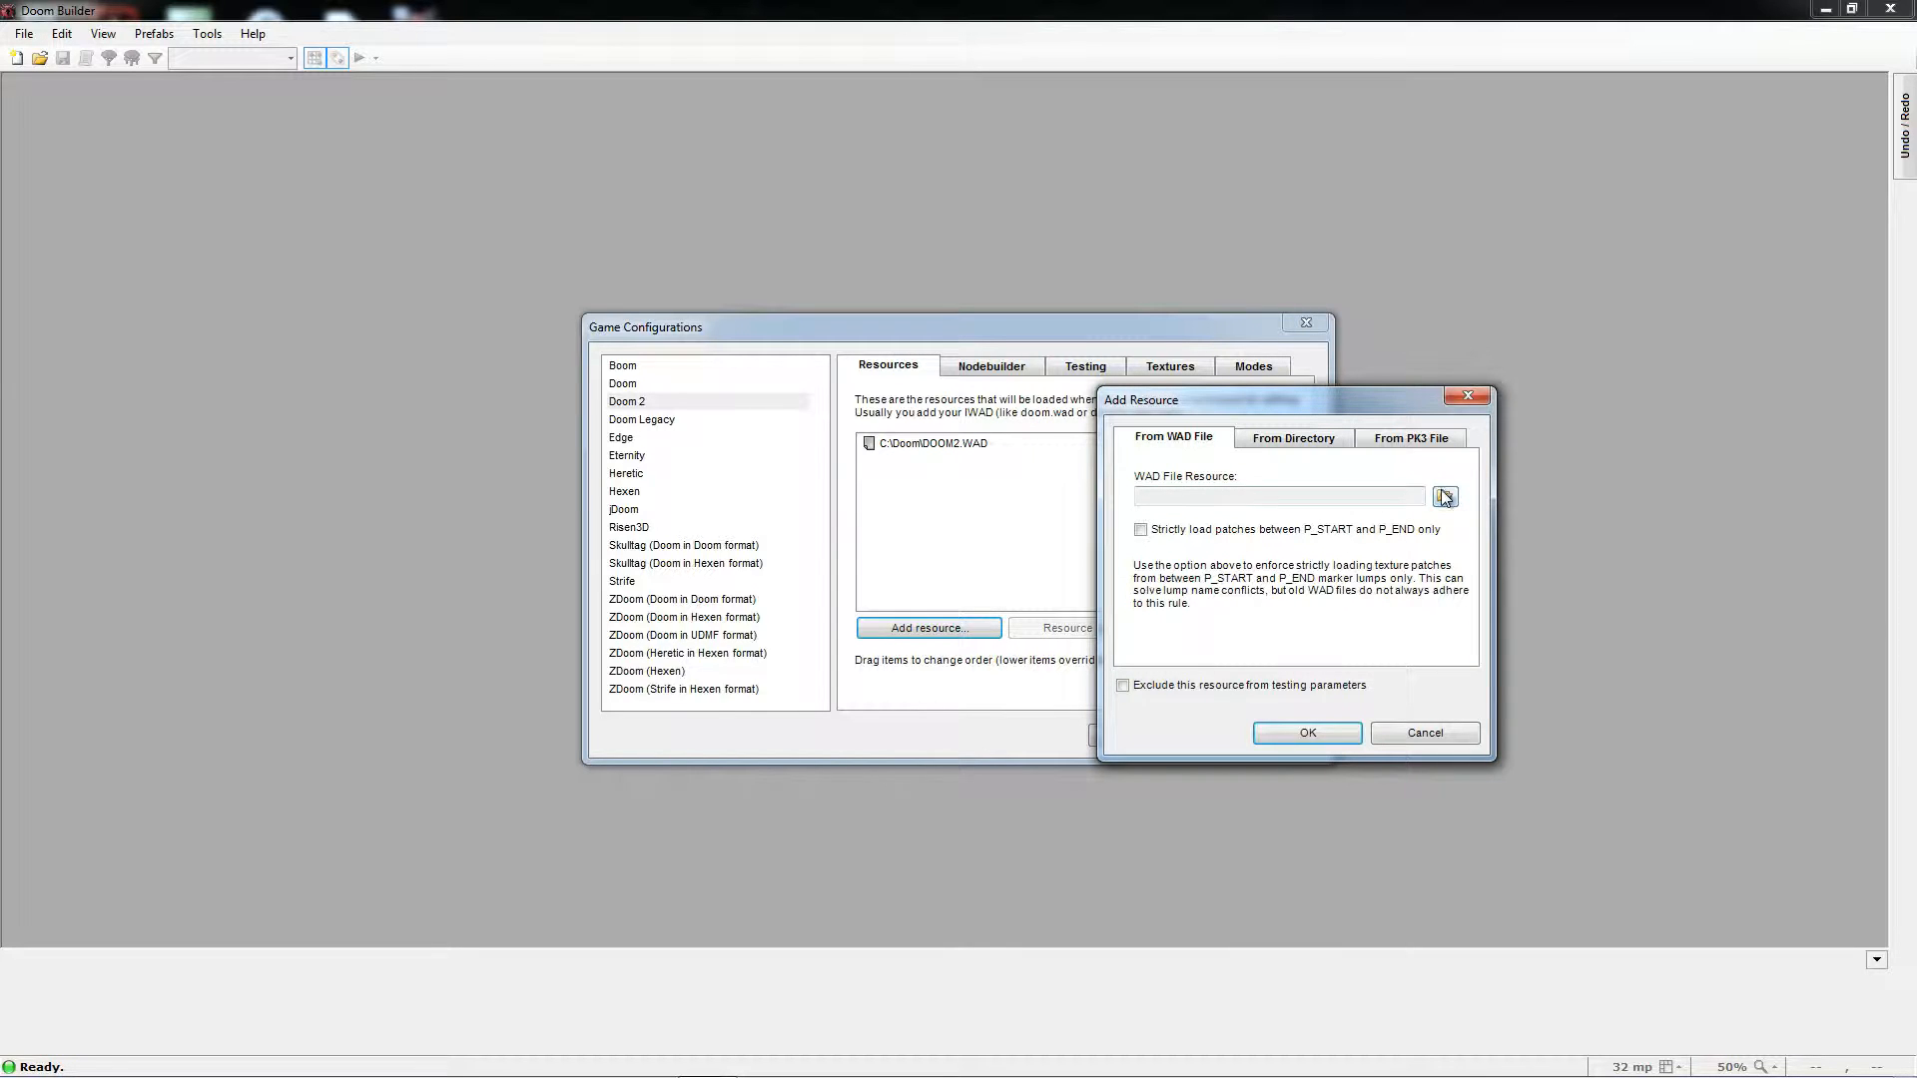
pyautogui.click(1423, 737)
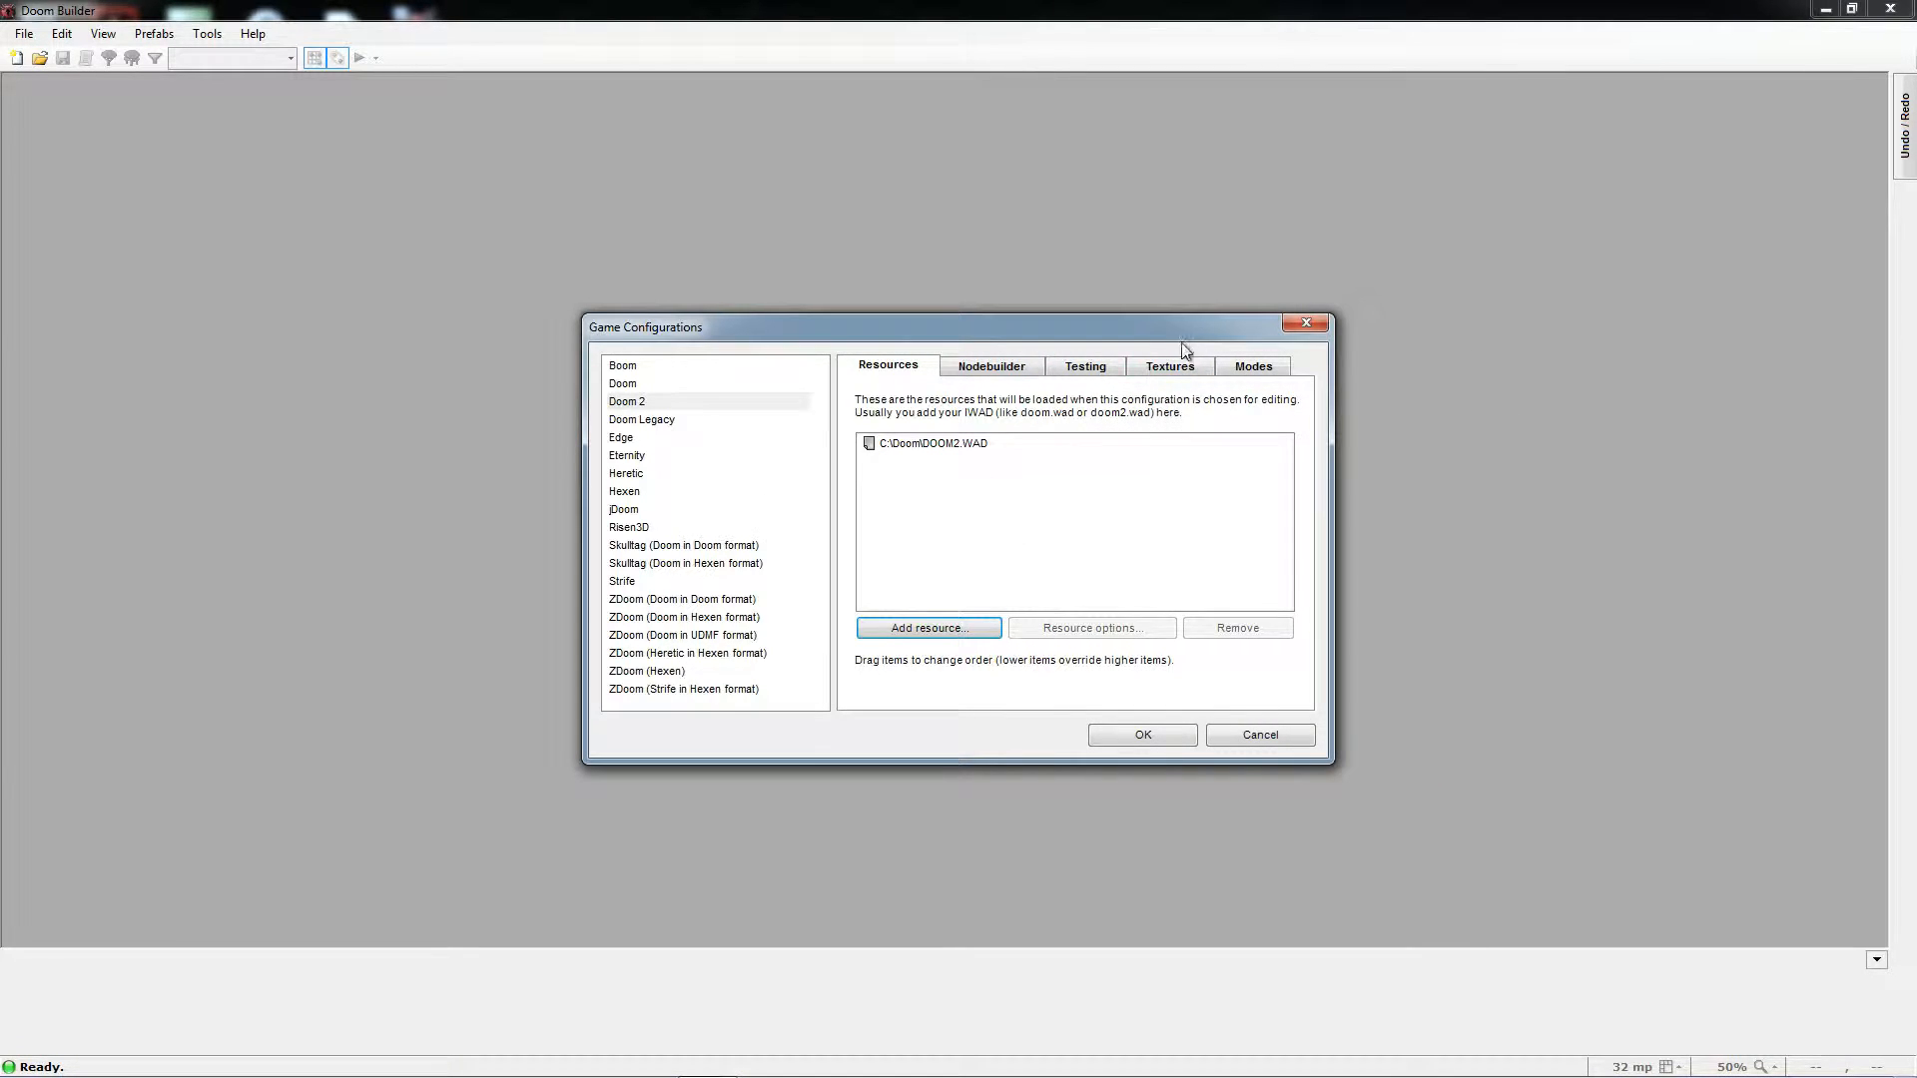
pyautogui.click(1100, 369)
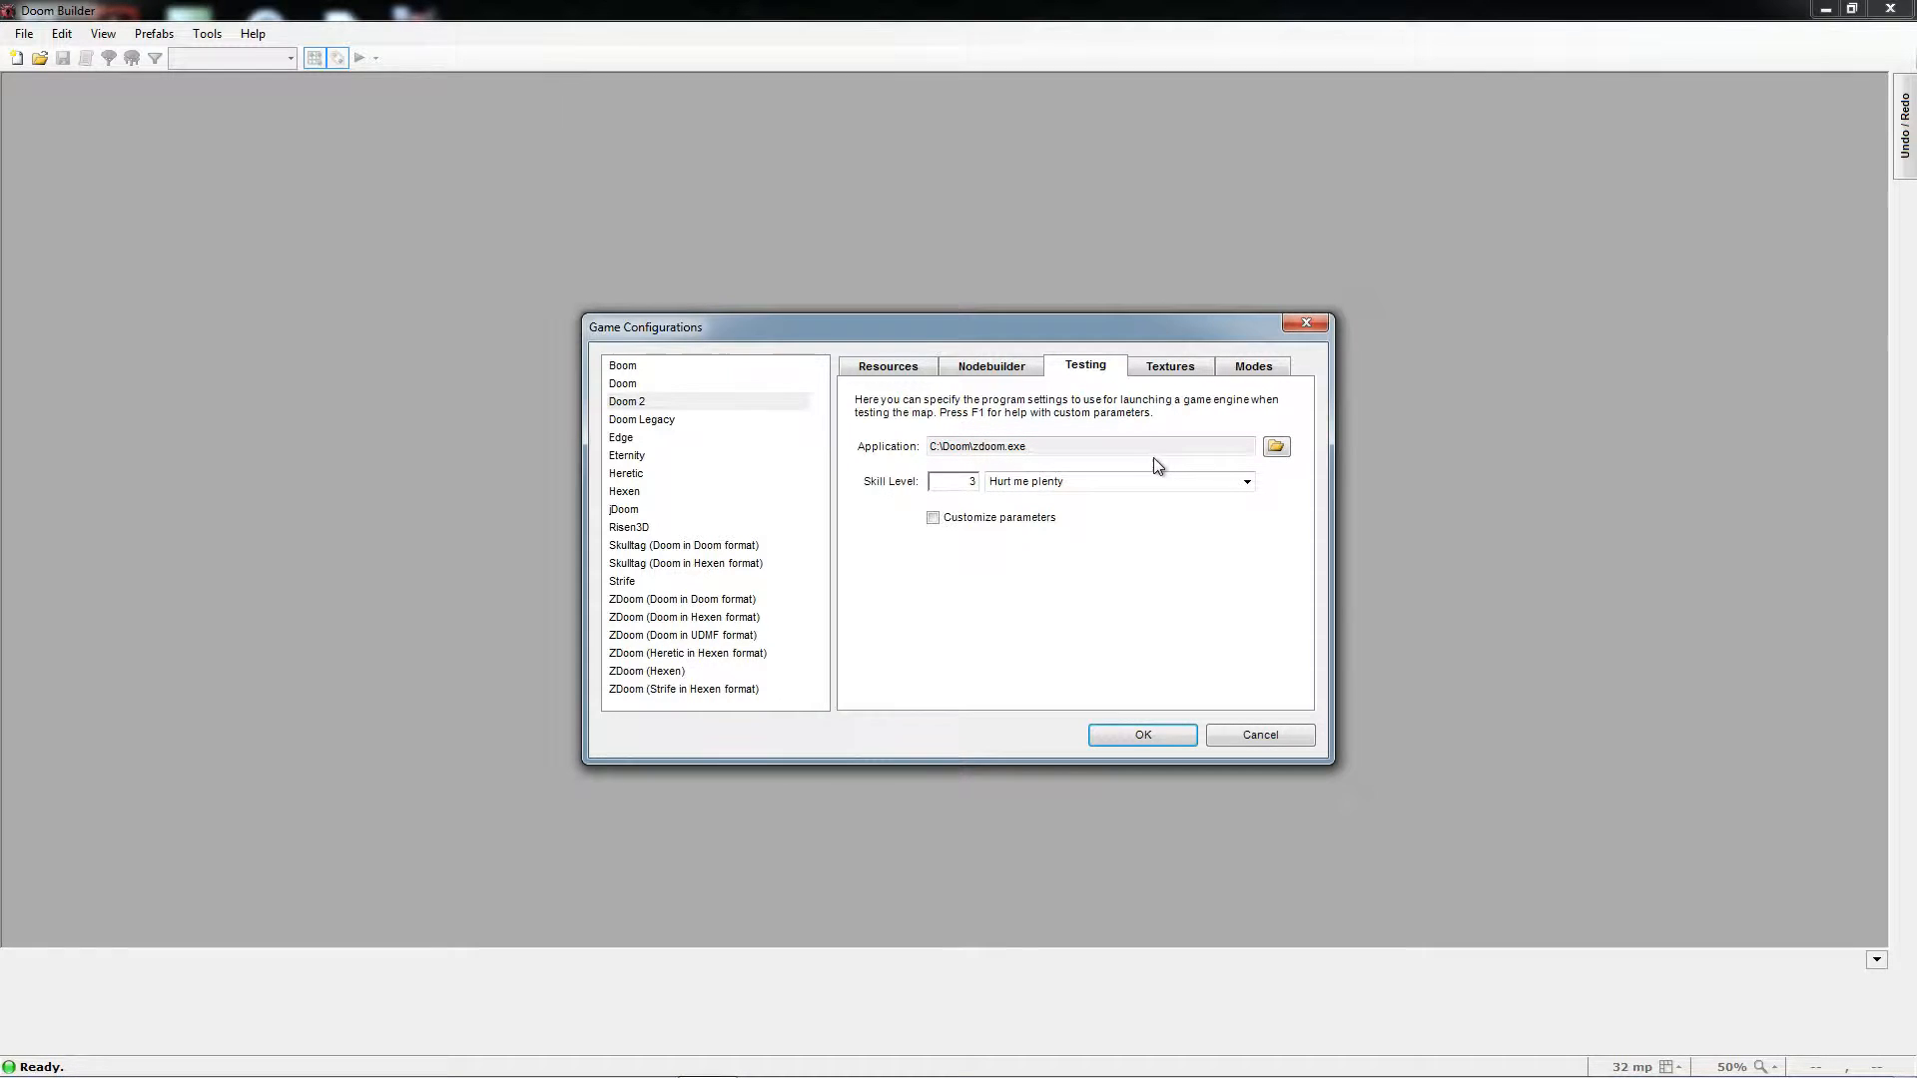
pyautogui.click(1264, 735)
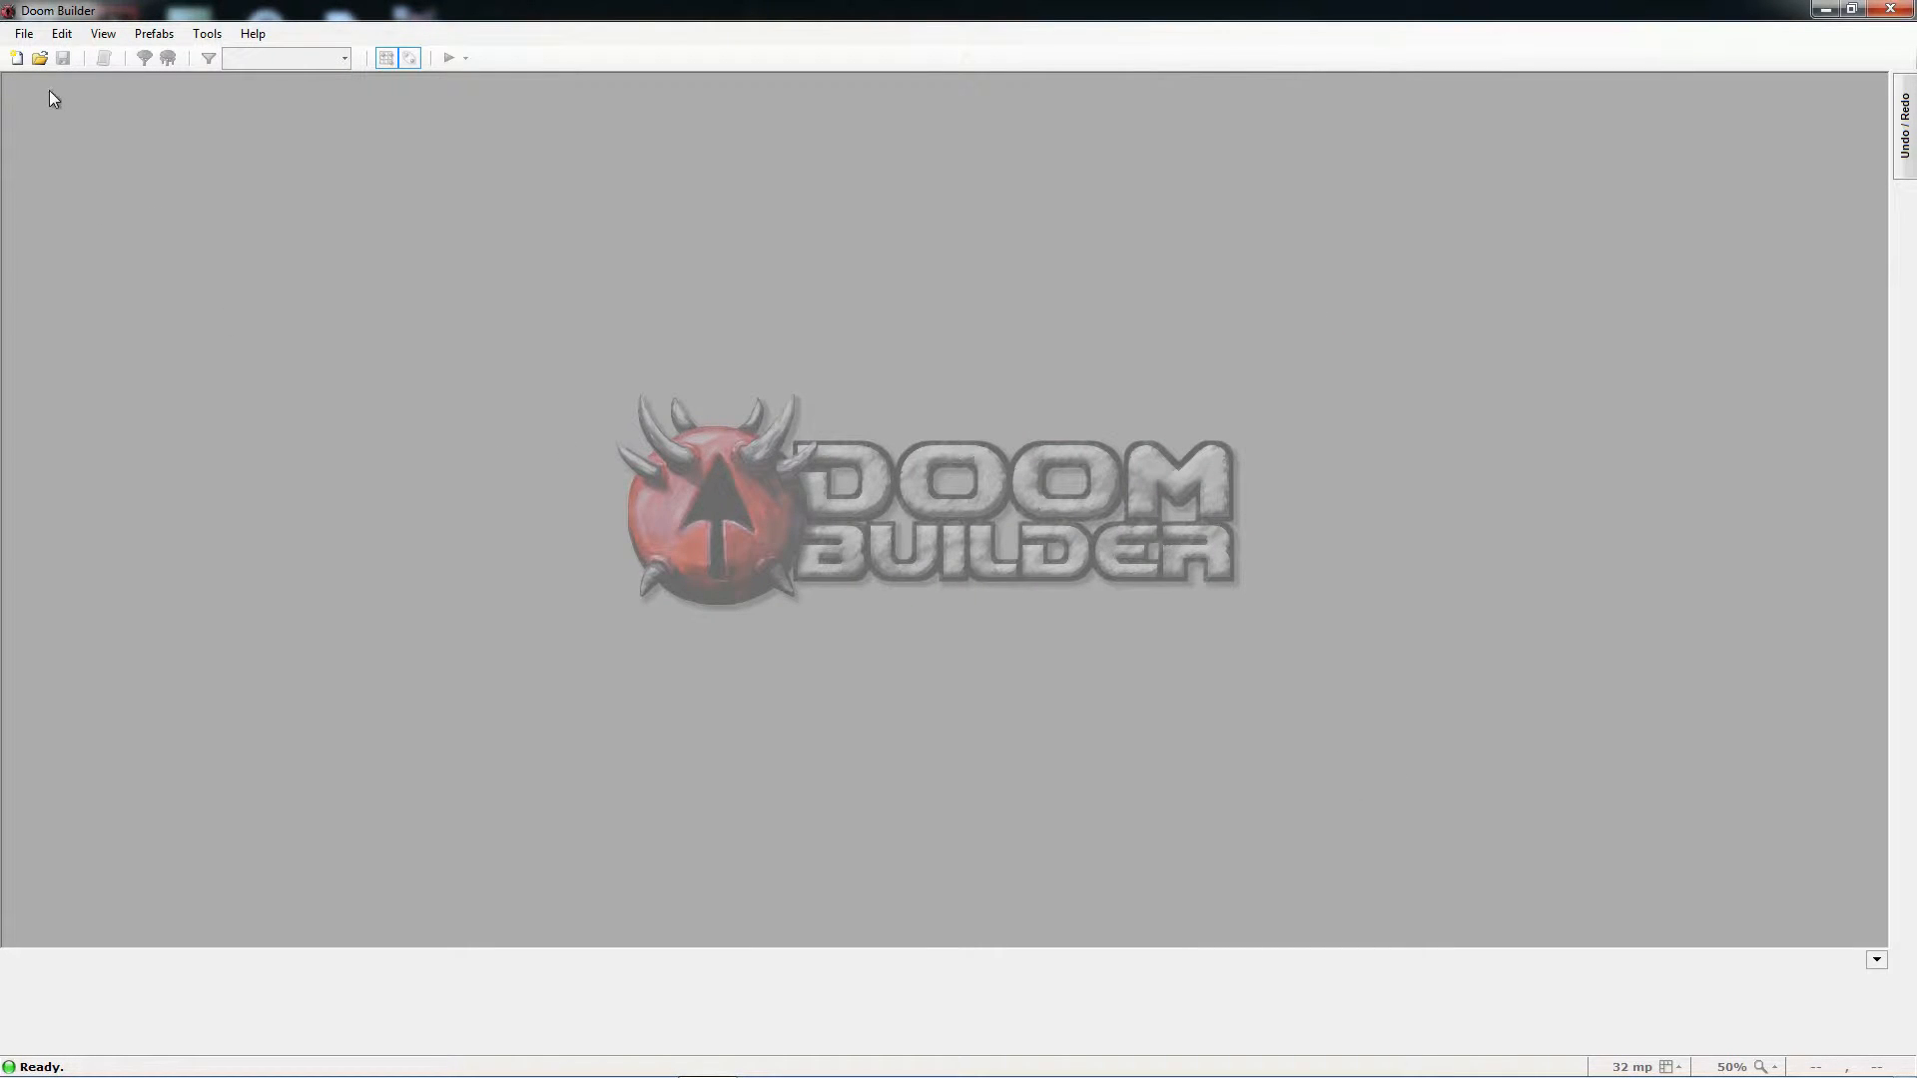
# - Start a new map that uses the Doom 2 game configuration
pyautogui.hotkey('ctrl', 'n')
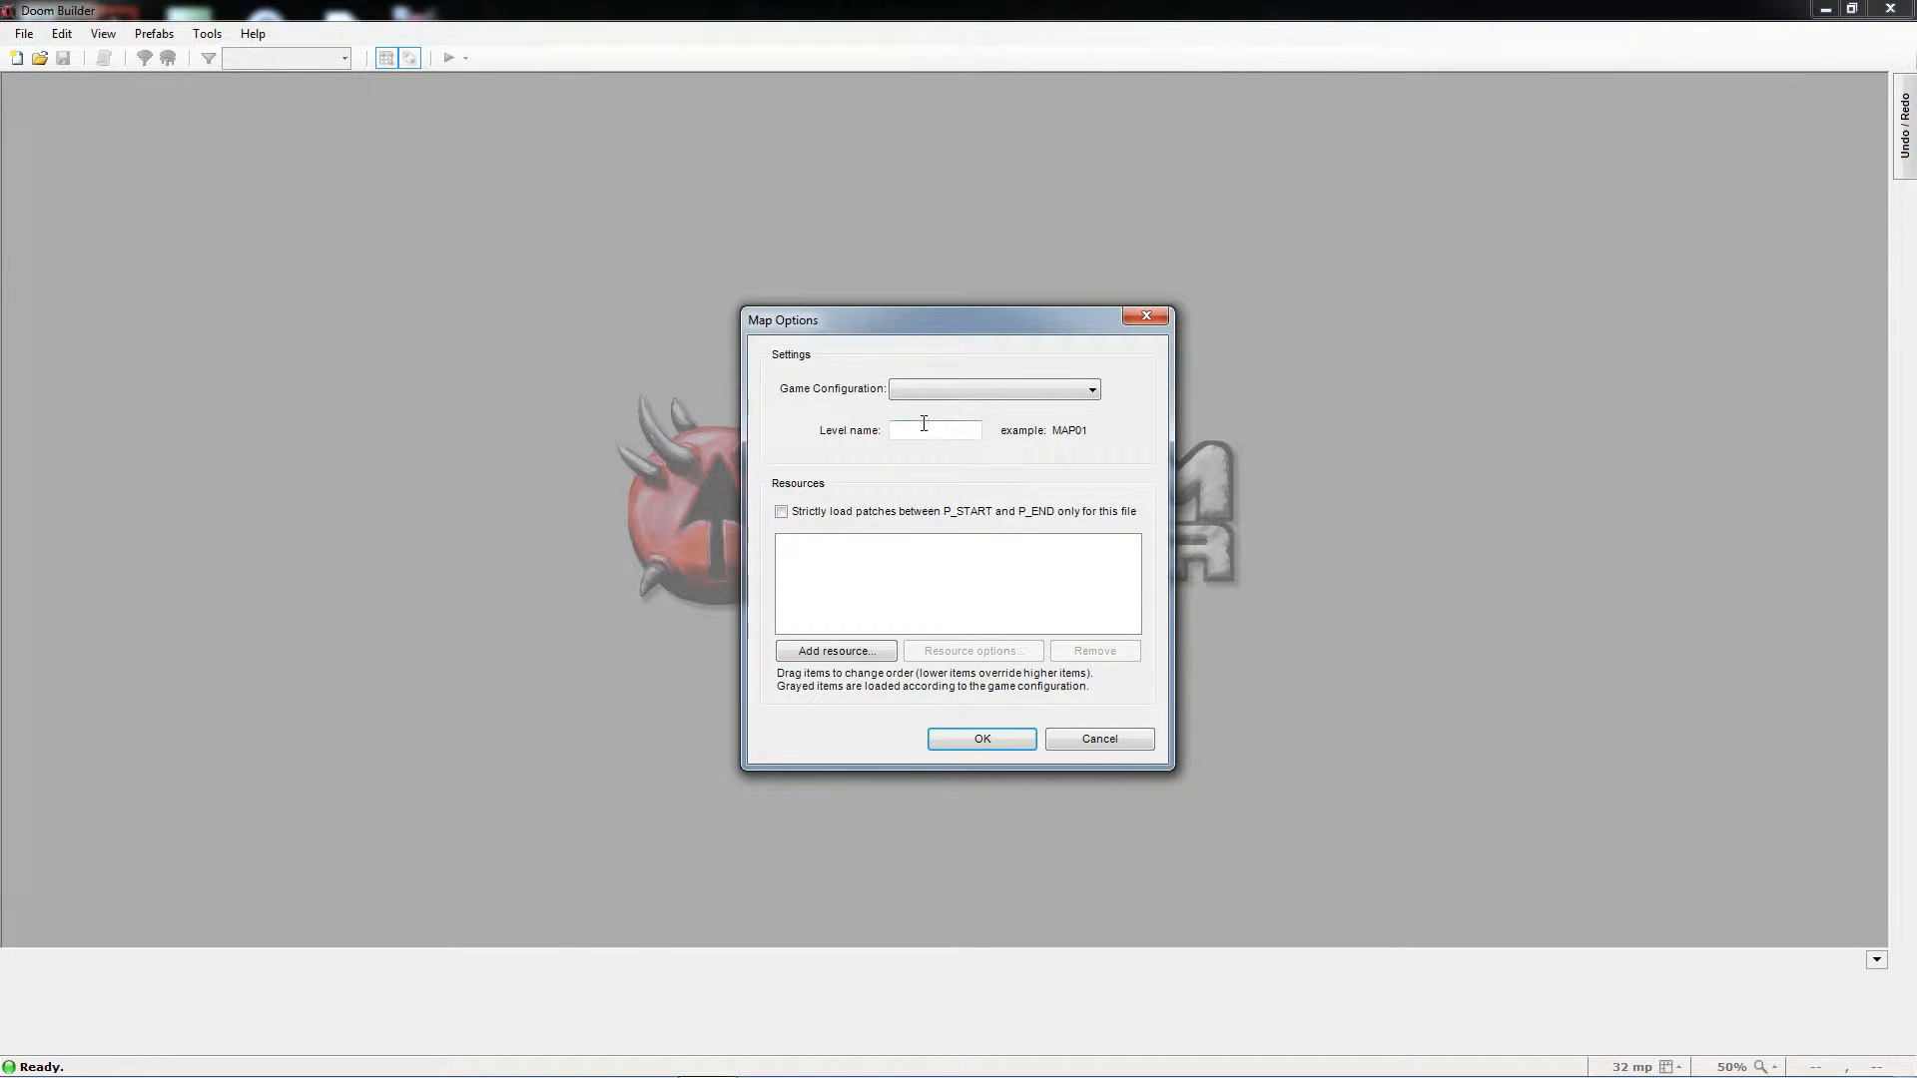
pyautogui.click(967, 395)
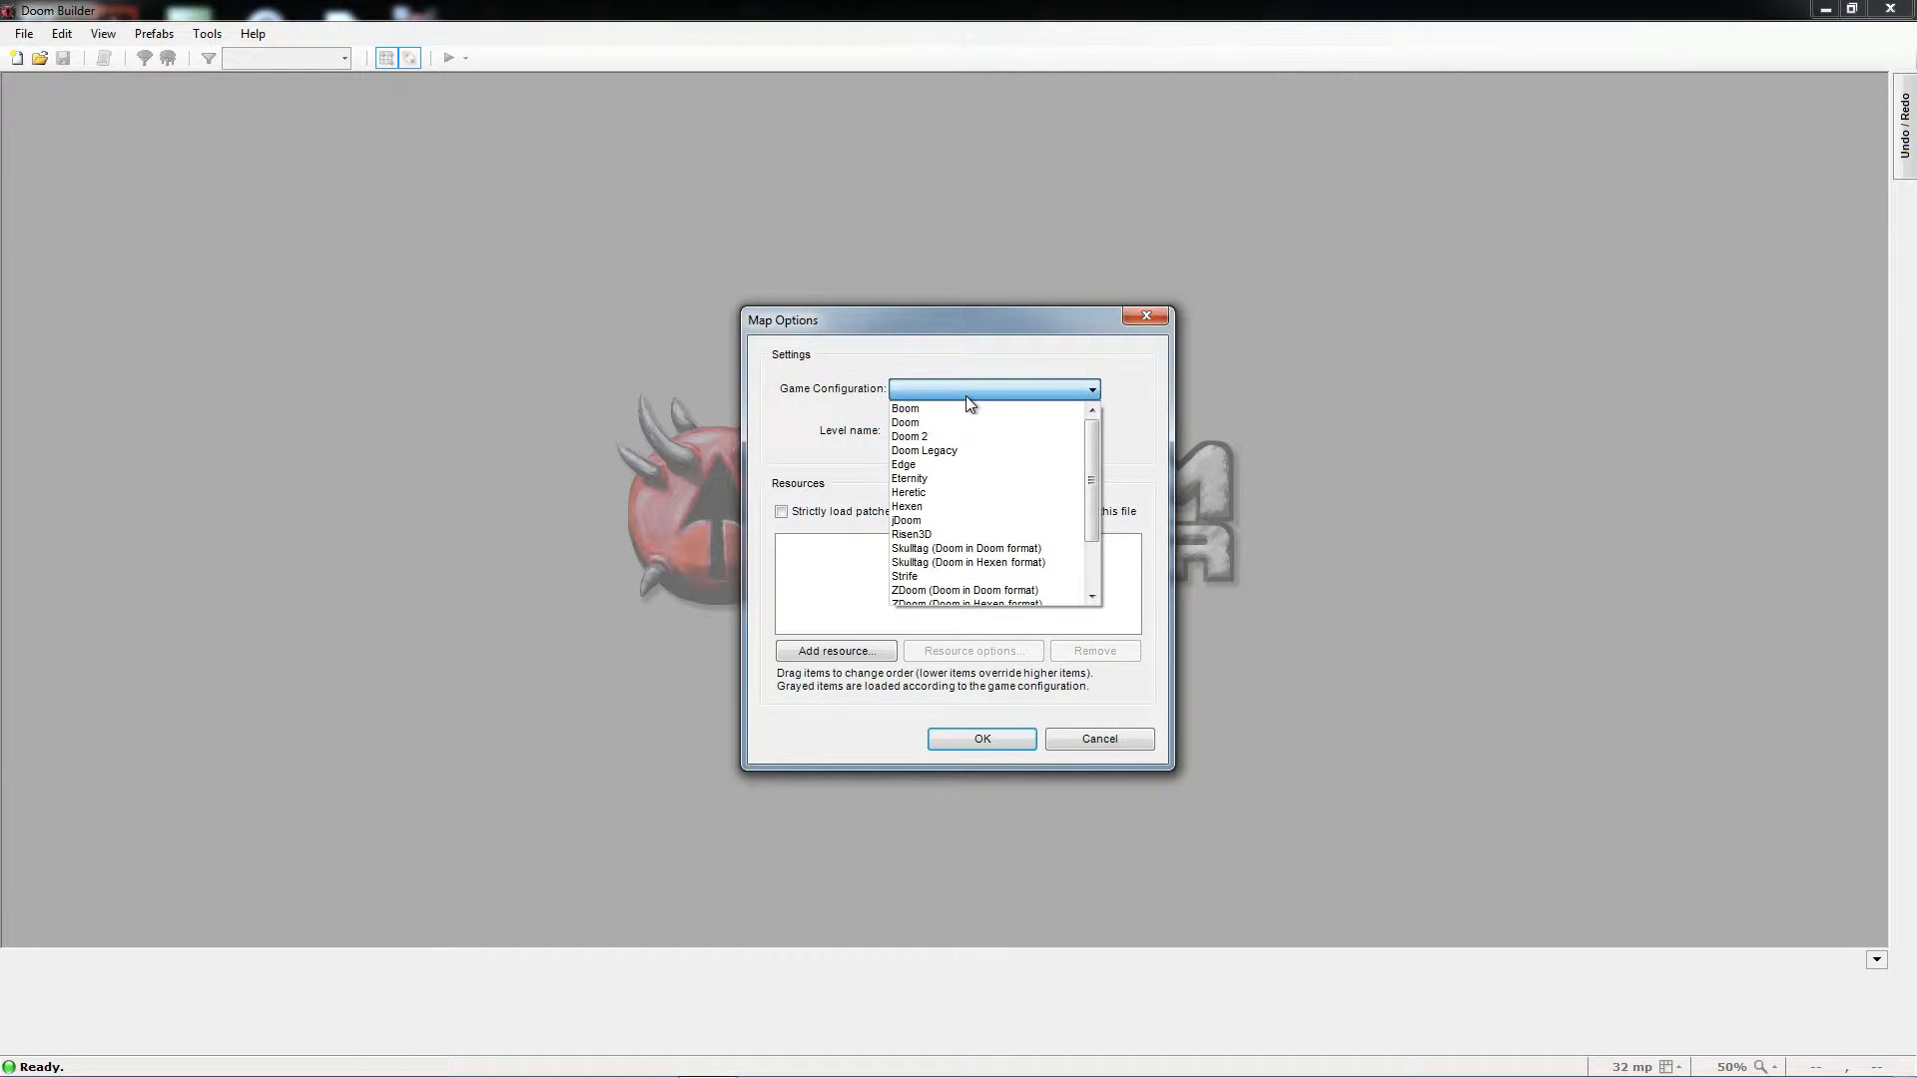
pyautogui.click(909, 437)
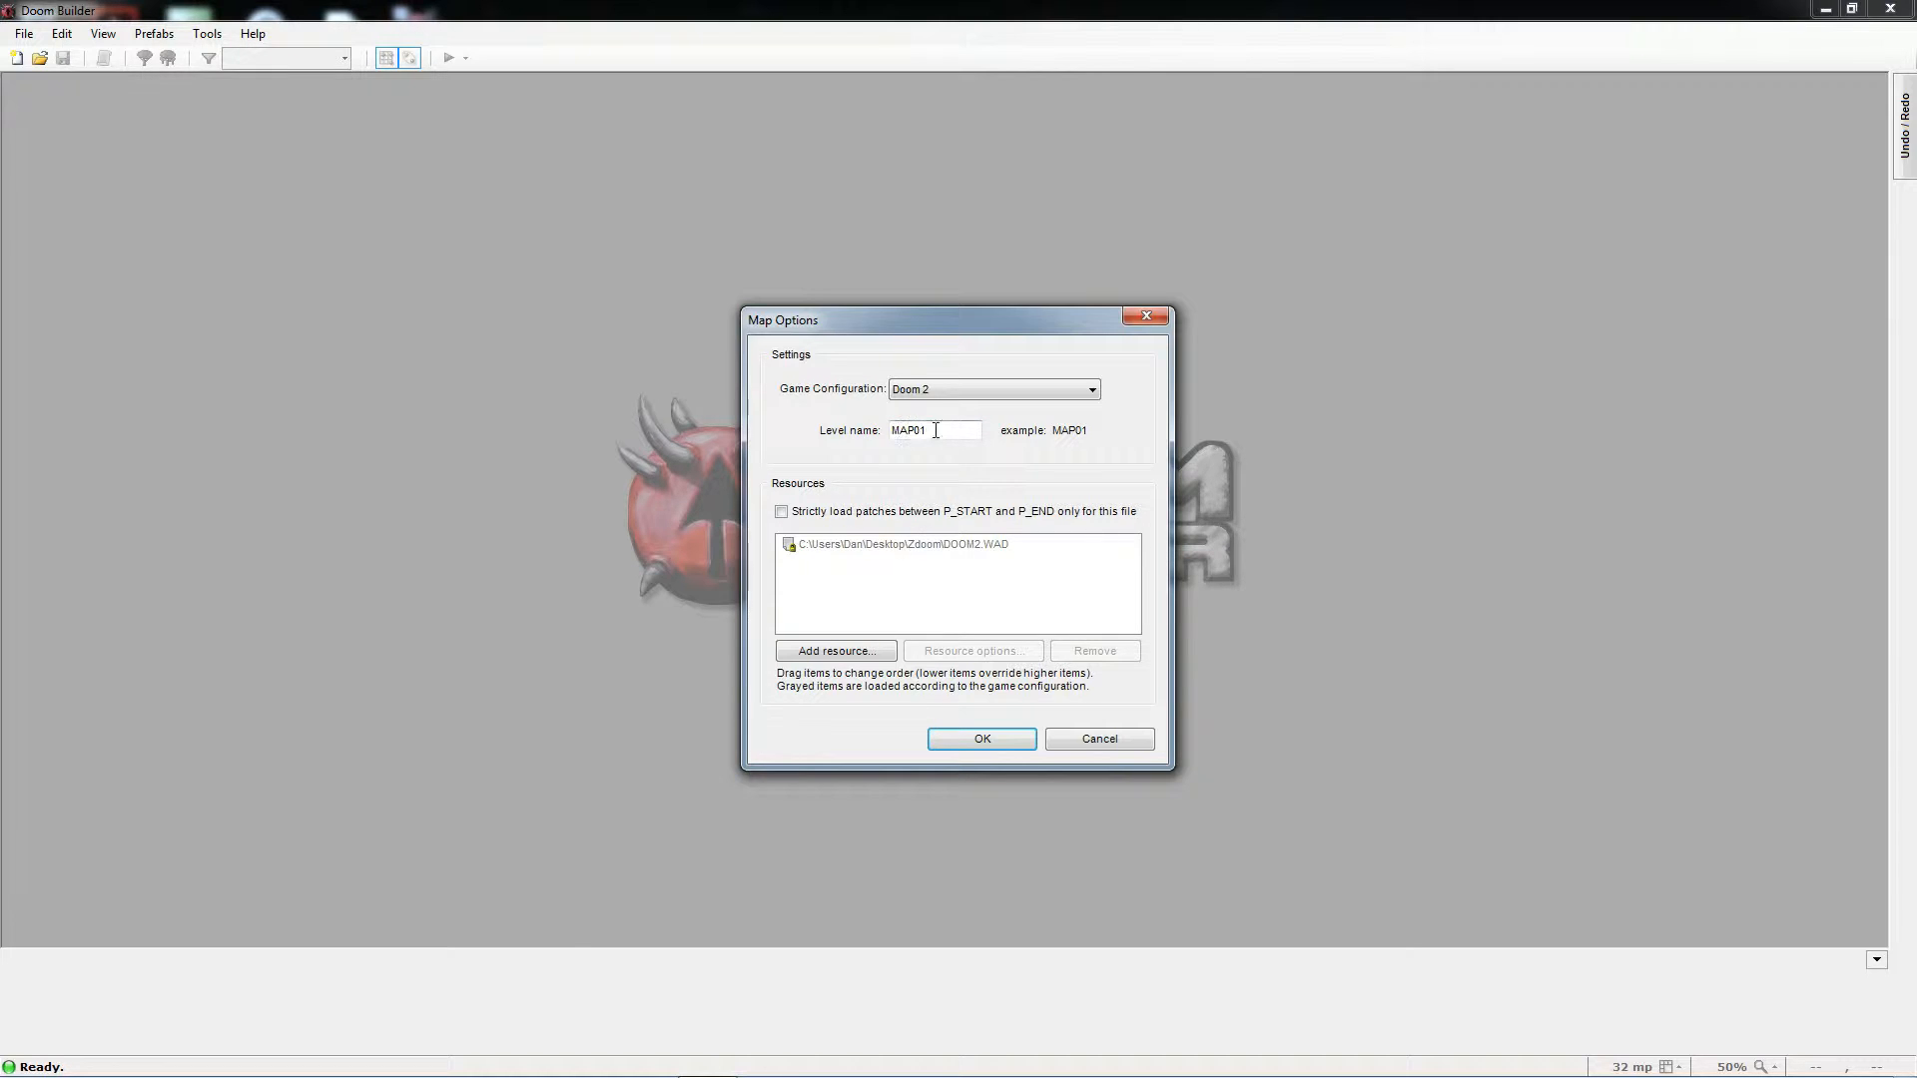
# - Try E1M1 and E2M1 as the level name of the new map
pyautogui.moveTo(938, 431); pyautogui.dragTo(812, 436)
pyautogui.doubleClick(935, 437)
pyautogui.doubleClick(935, 438)
pyautogui.click(936, 437)
pyautogui.moveTo(932, 436); pyautogui.dragTo(888, 433)
pyautogui.doubleClick(945, 433)
pyautogui.write('E1M1')
pyautogui.press('BackSpace')
pyautogui.press('BackSpace')
pyautogui.press('BackSpace')
pyautogui.write('2M1')
pyautogui.press('BackSpace')
pyautogui.press('BackSpace')
pyautogui.press('BackSpace')
pyautogui.press('BackSpace')
# - Name the level MAP01 and create the new map
pyautogui.write('MAP01')
pyautogui.click(966, 744)
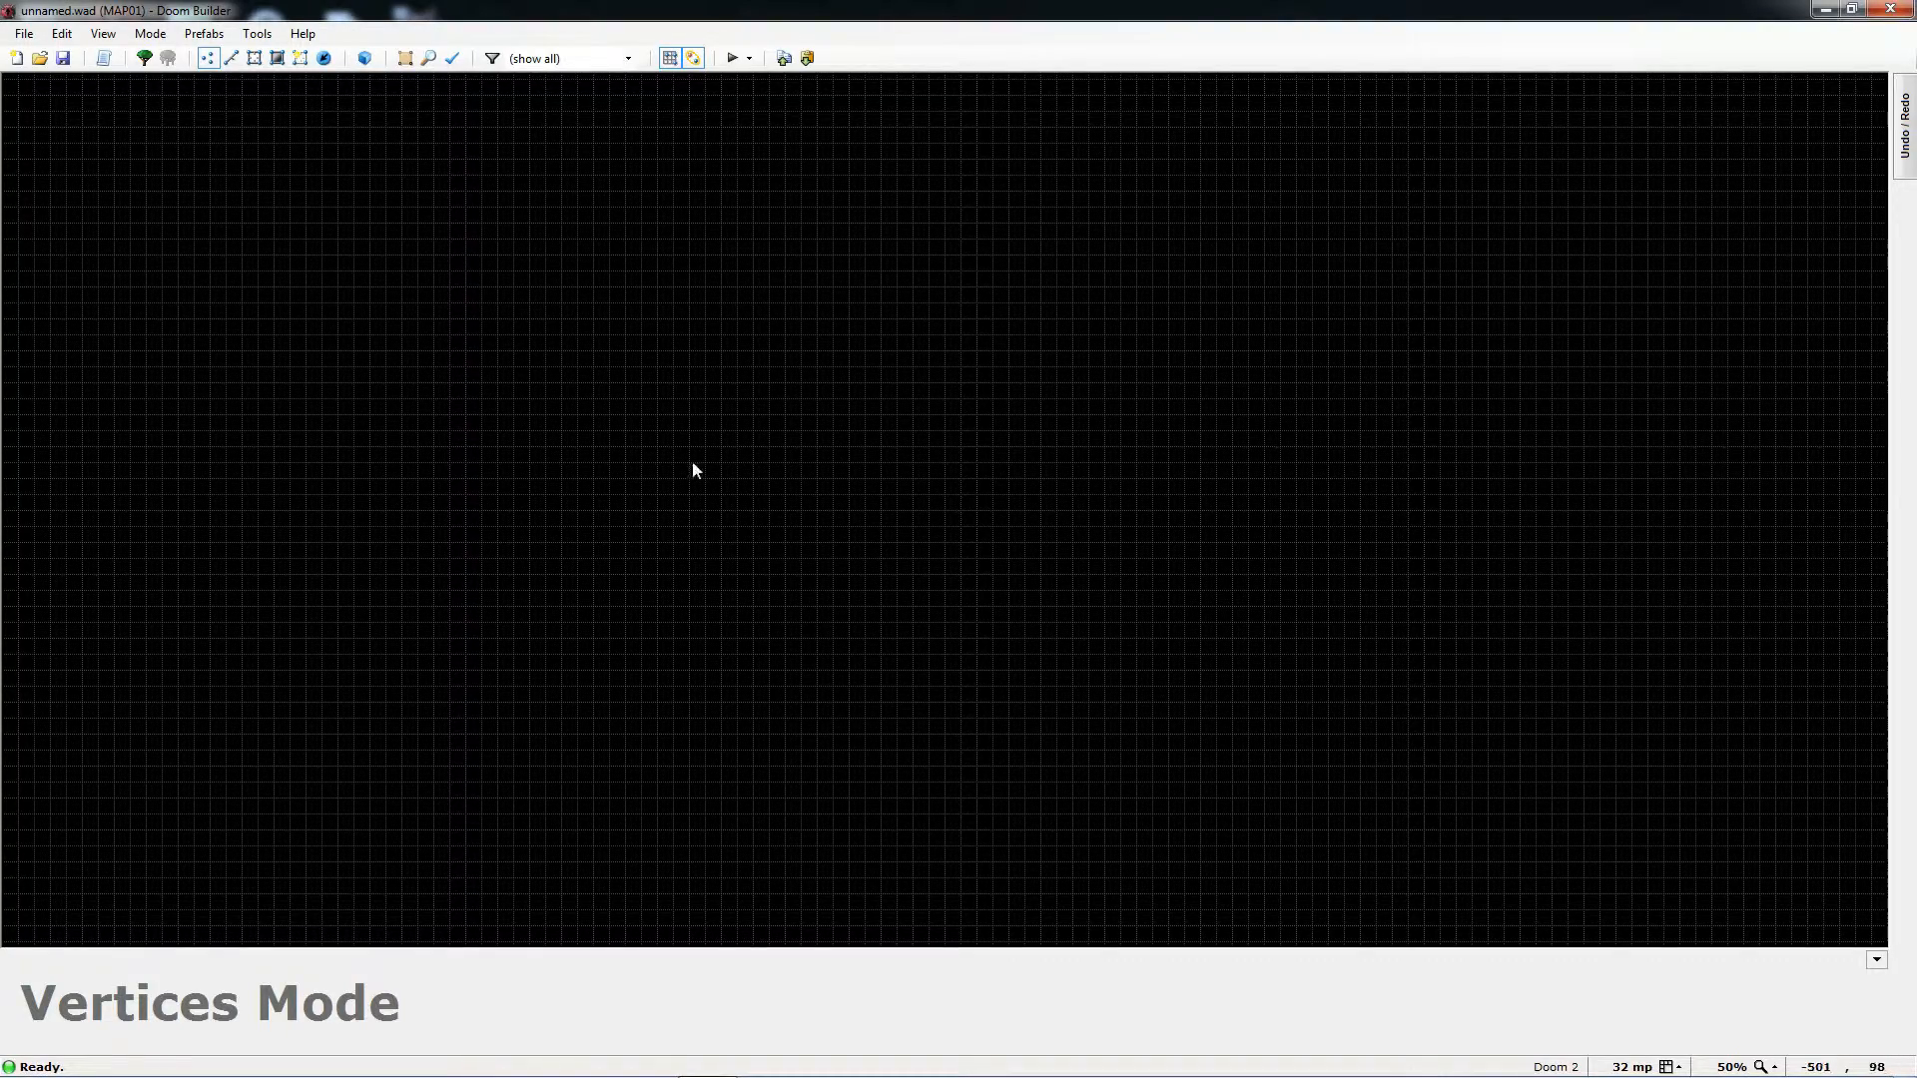
# - Look at the Linedefs and Sectors editing modes on the empty map
pyautogui.scroll(1, 864, 587)
pyautogui.scroll(-1, 864, 587)
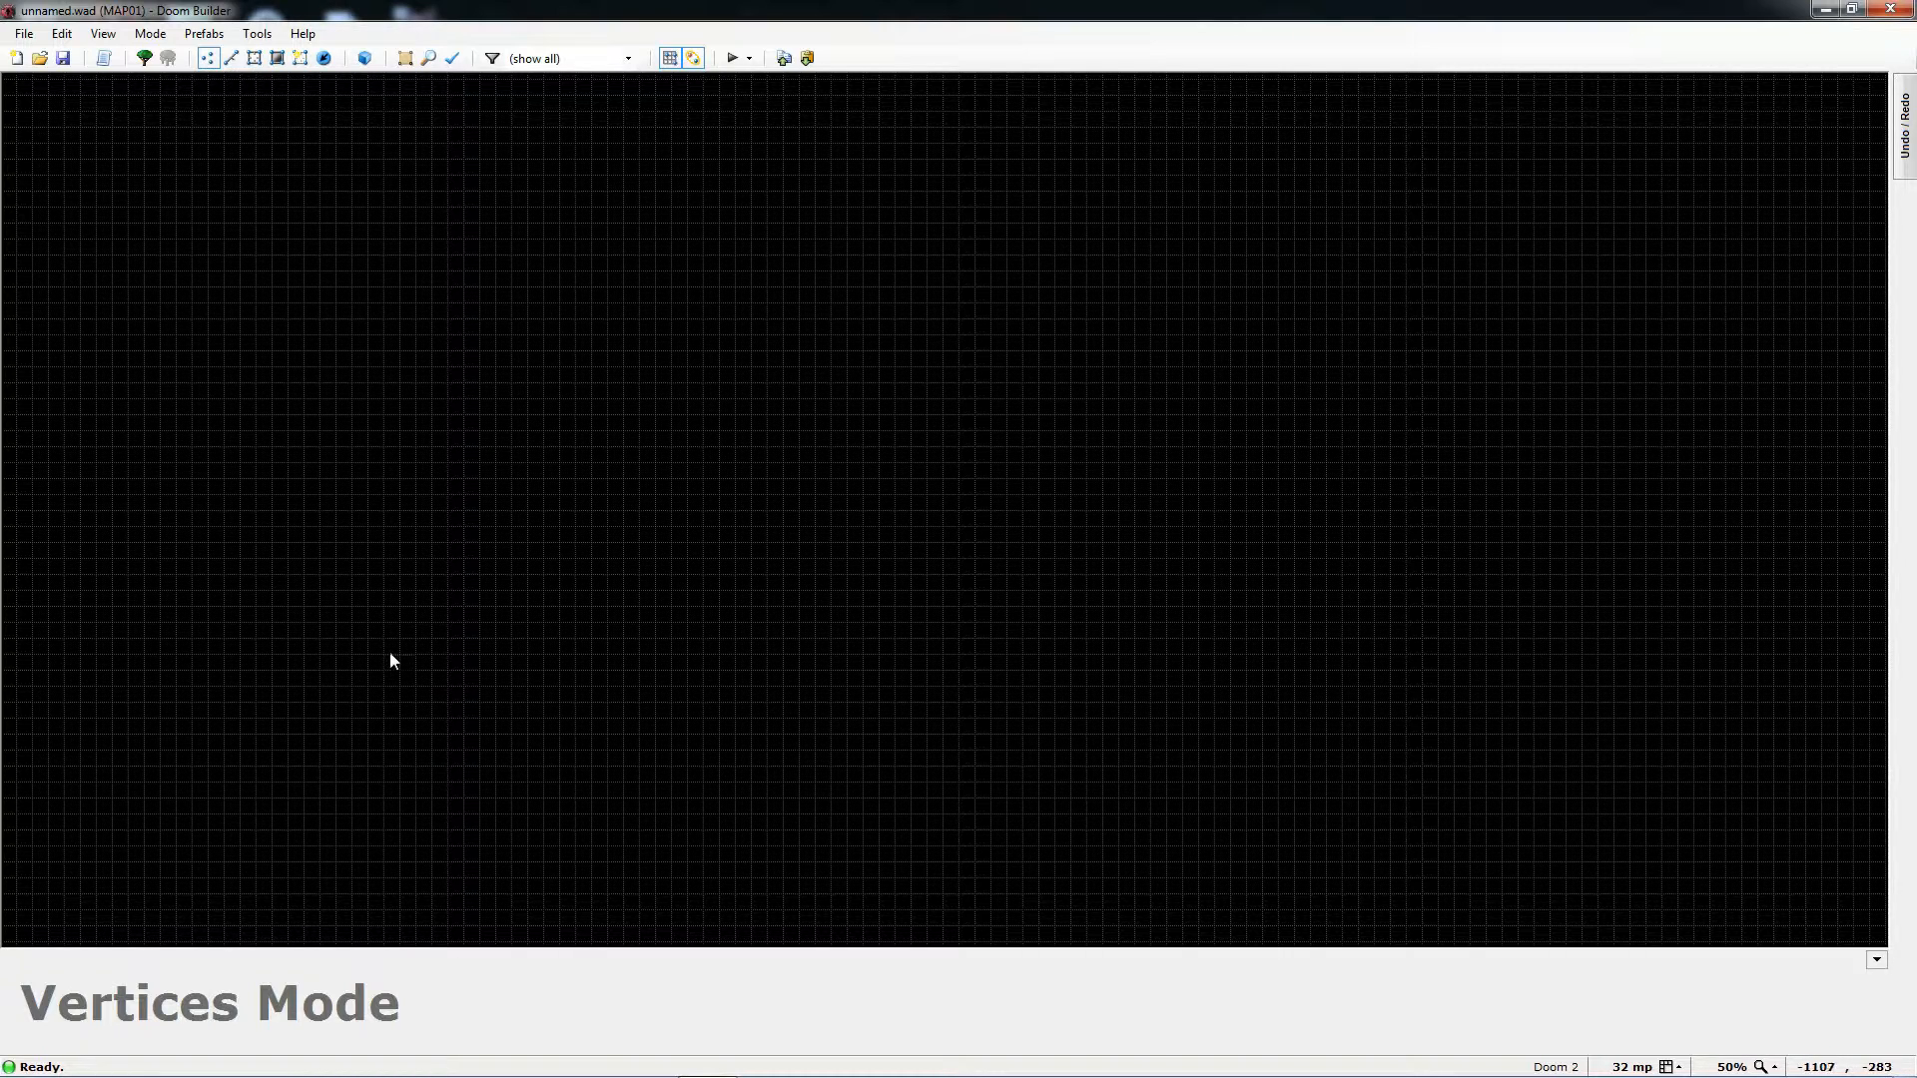
pyautogui.press('l')
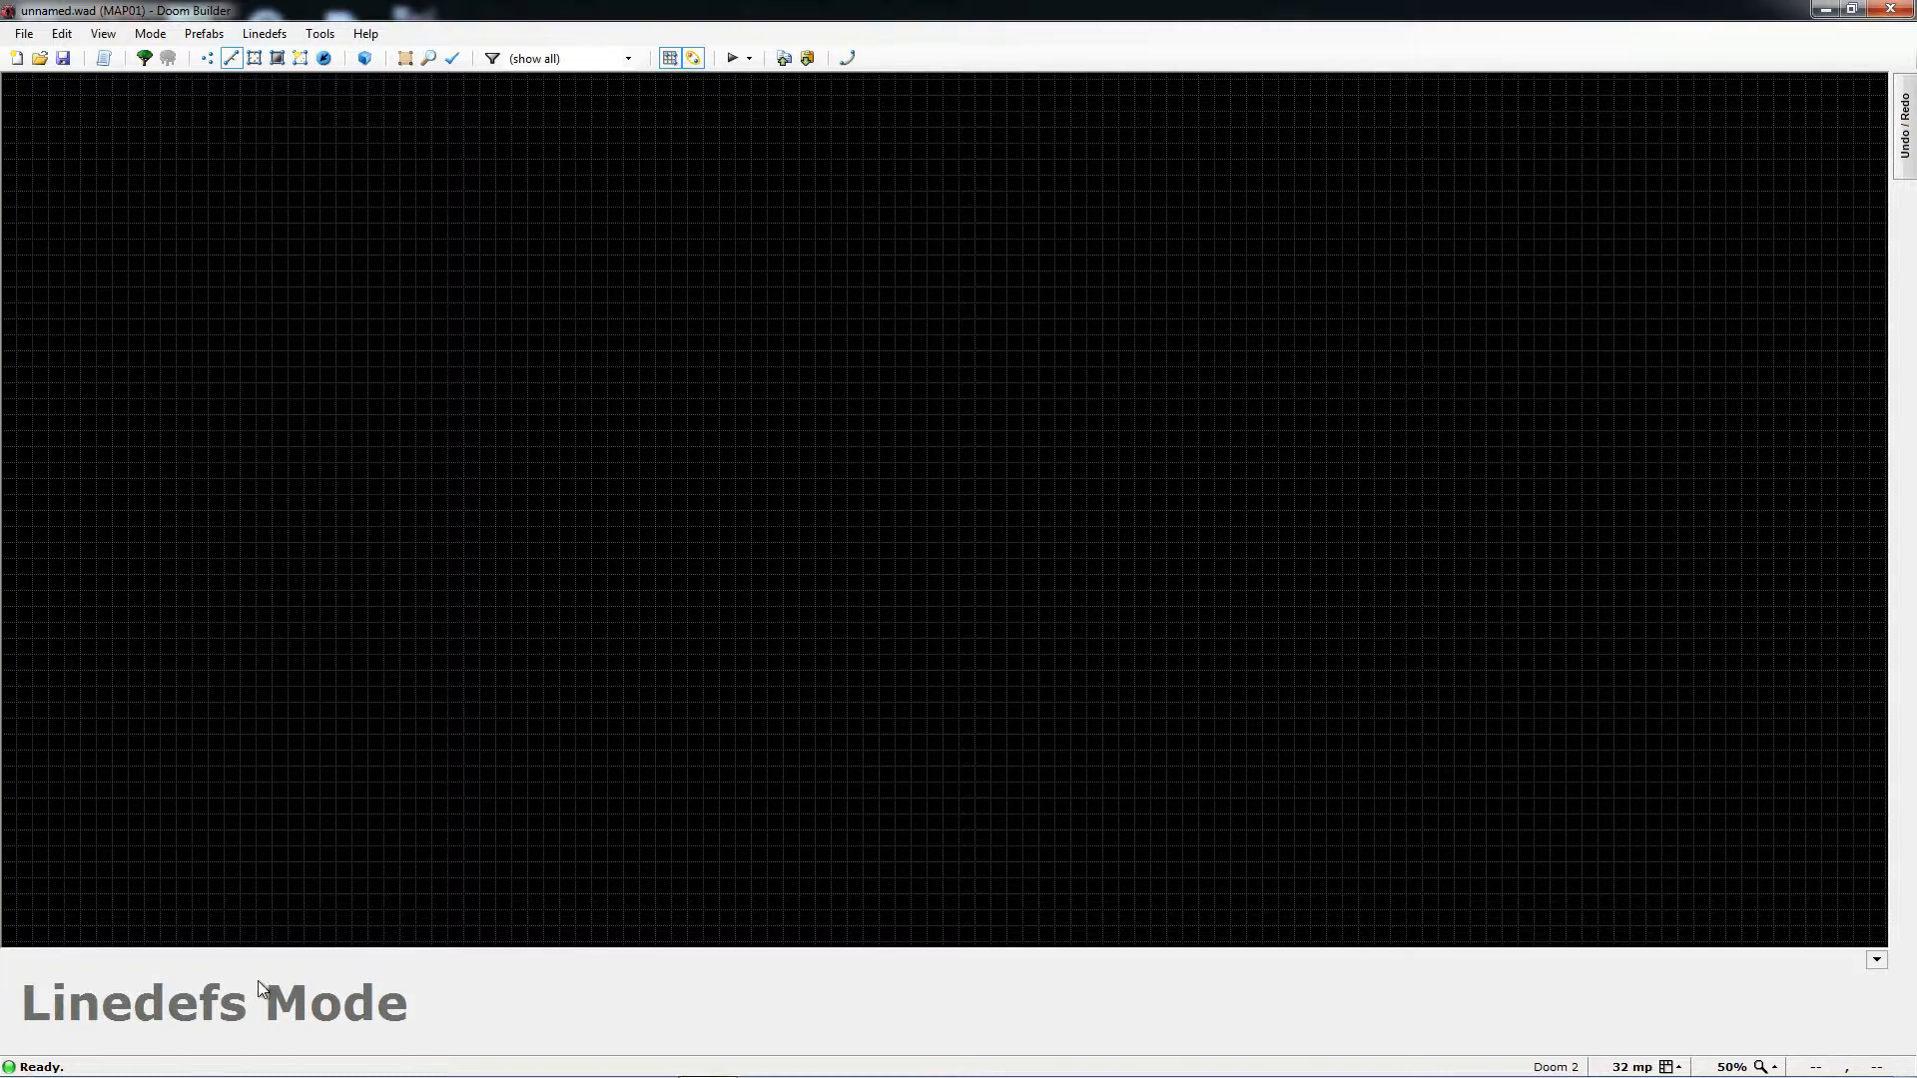
pyautogui.press('s')
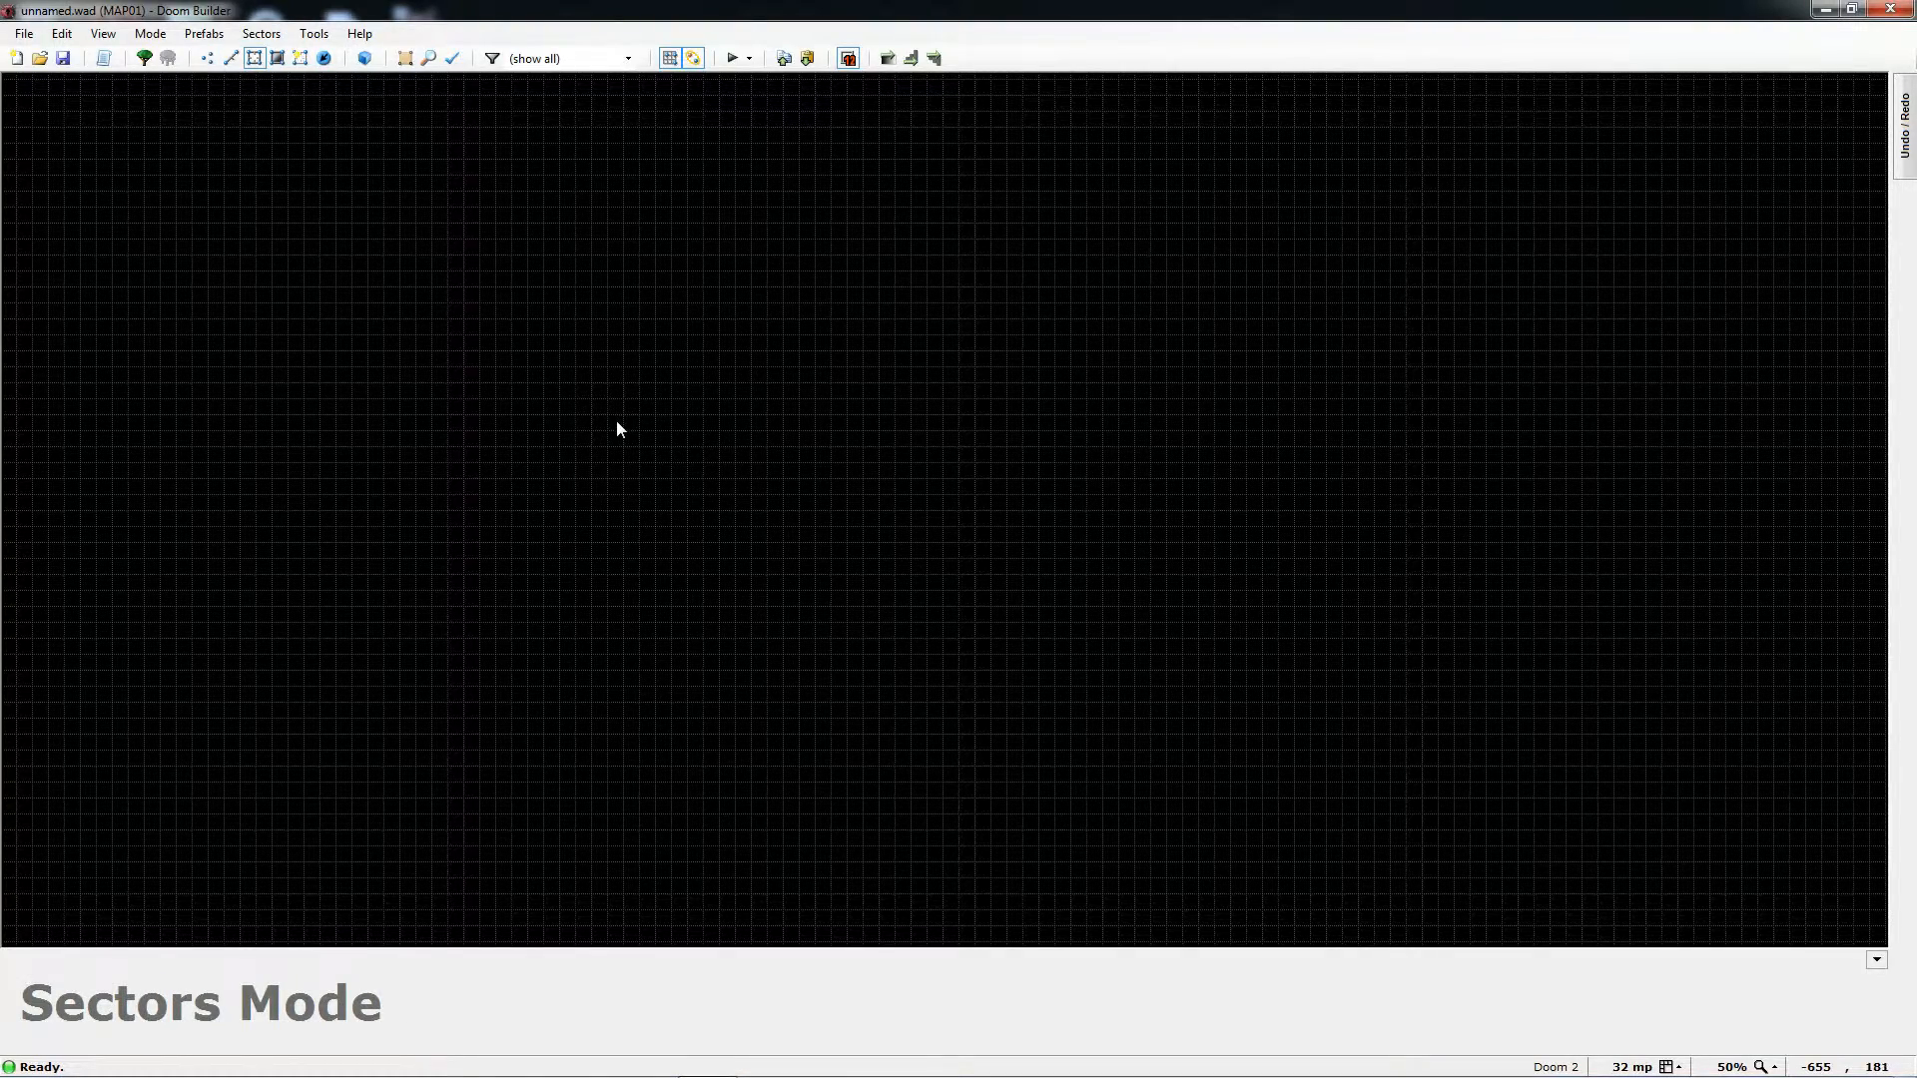
# - Draw a closed rectangular room of linedefs, 672 units wide and 544 units high, on the empty grid
pyautogui.press('l')
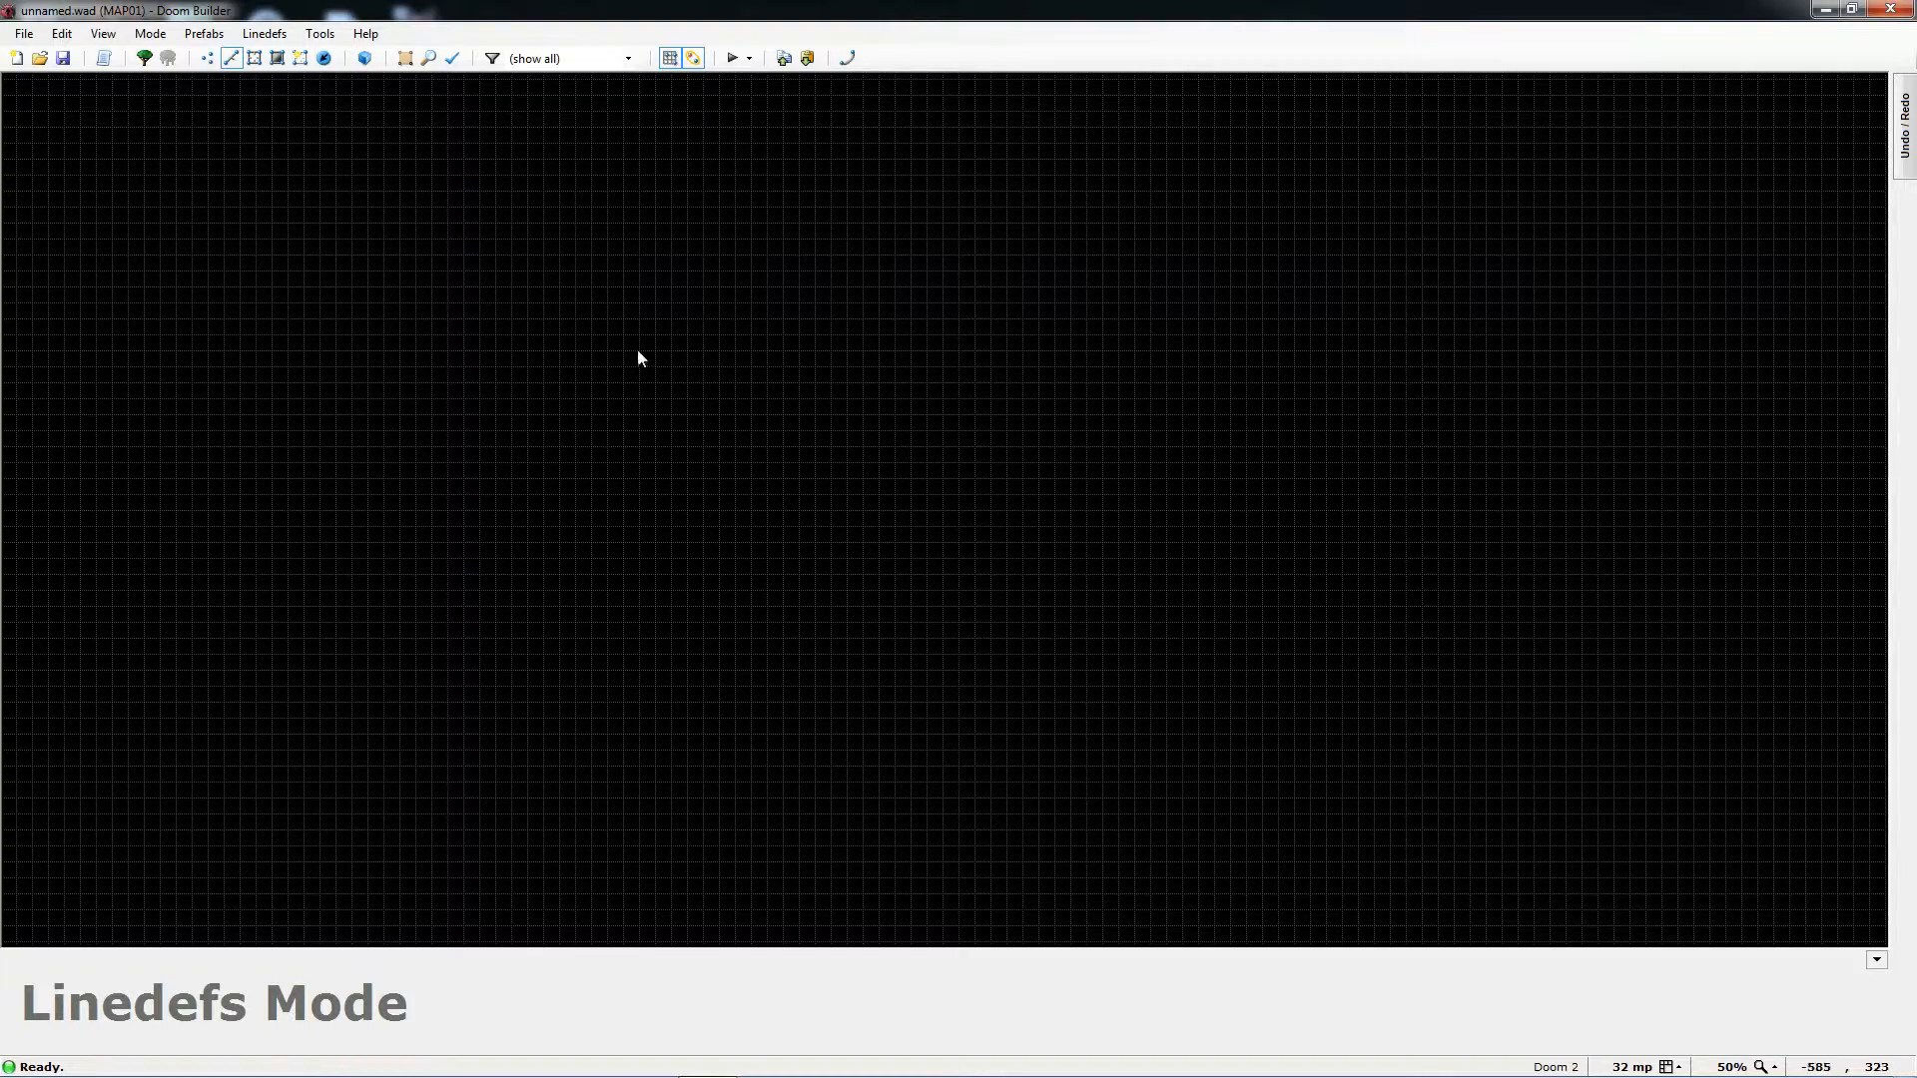
pyautogui.scroll(1, 649, 355)
pyautogui.scroll(-1, 659, 355)
pyautogui.press('d')
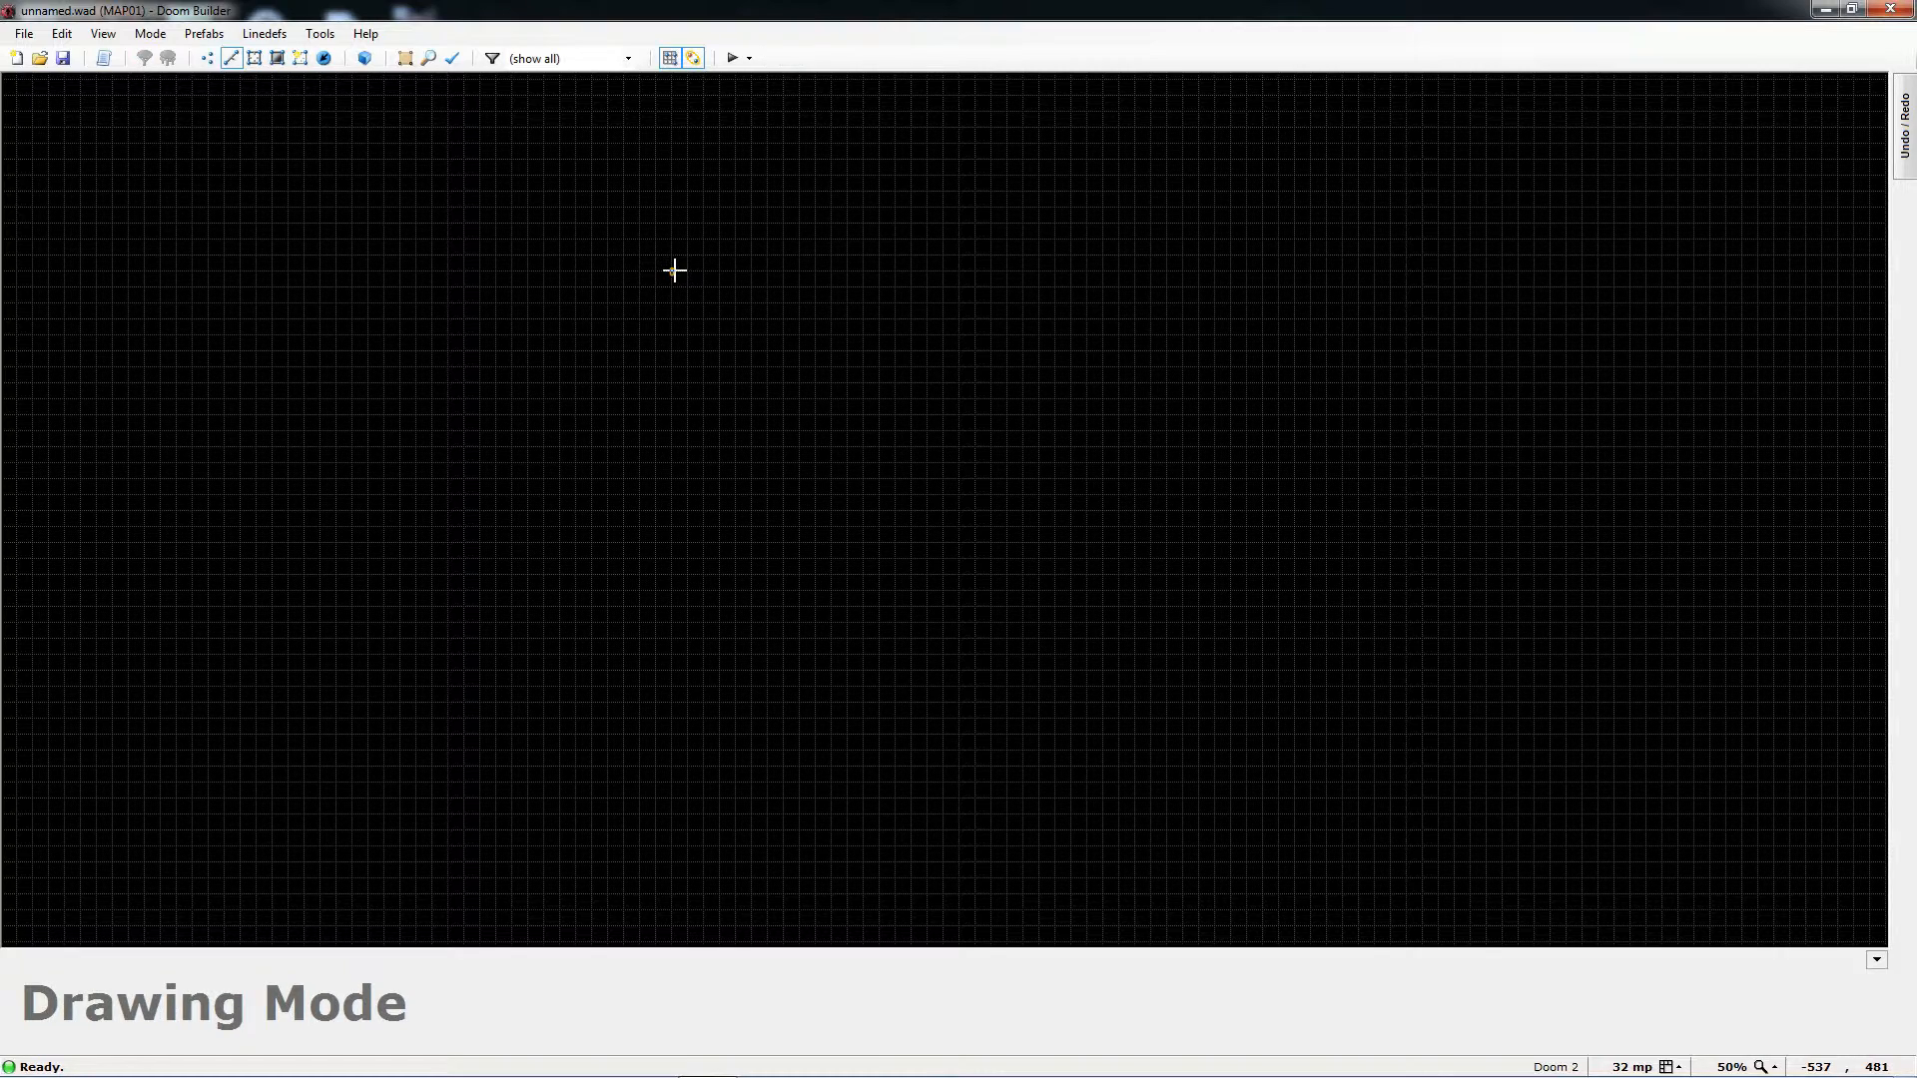
pyautogui.click(672, 271)
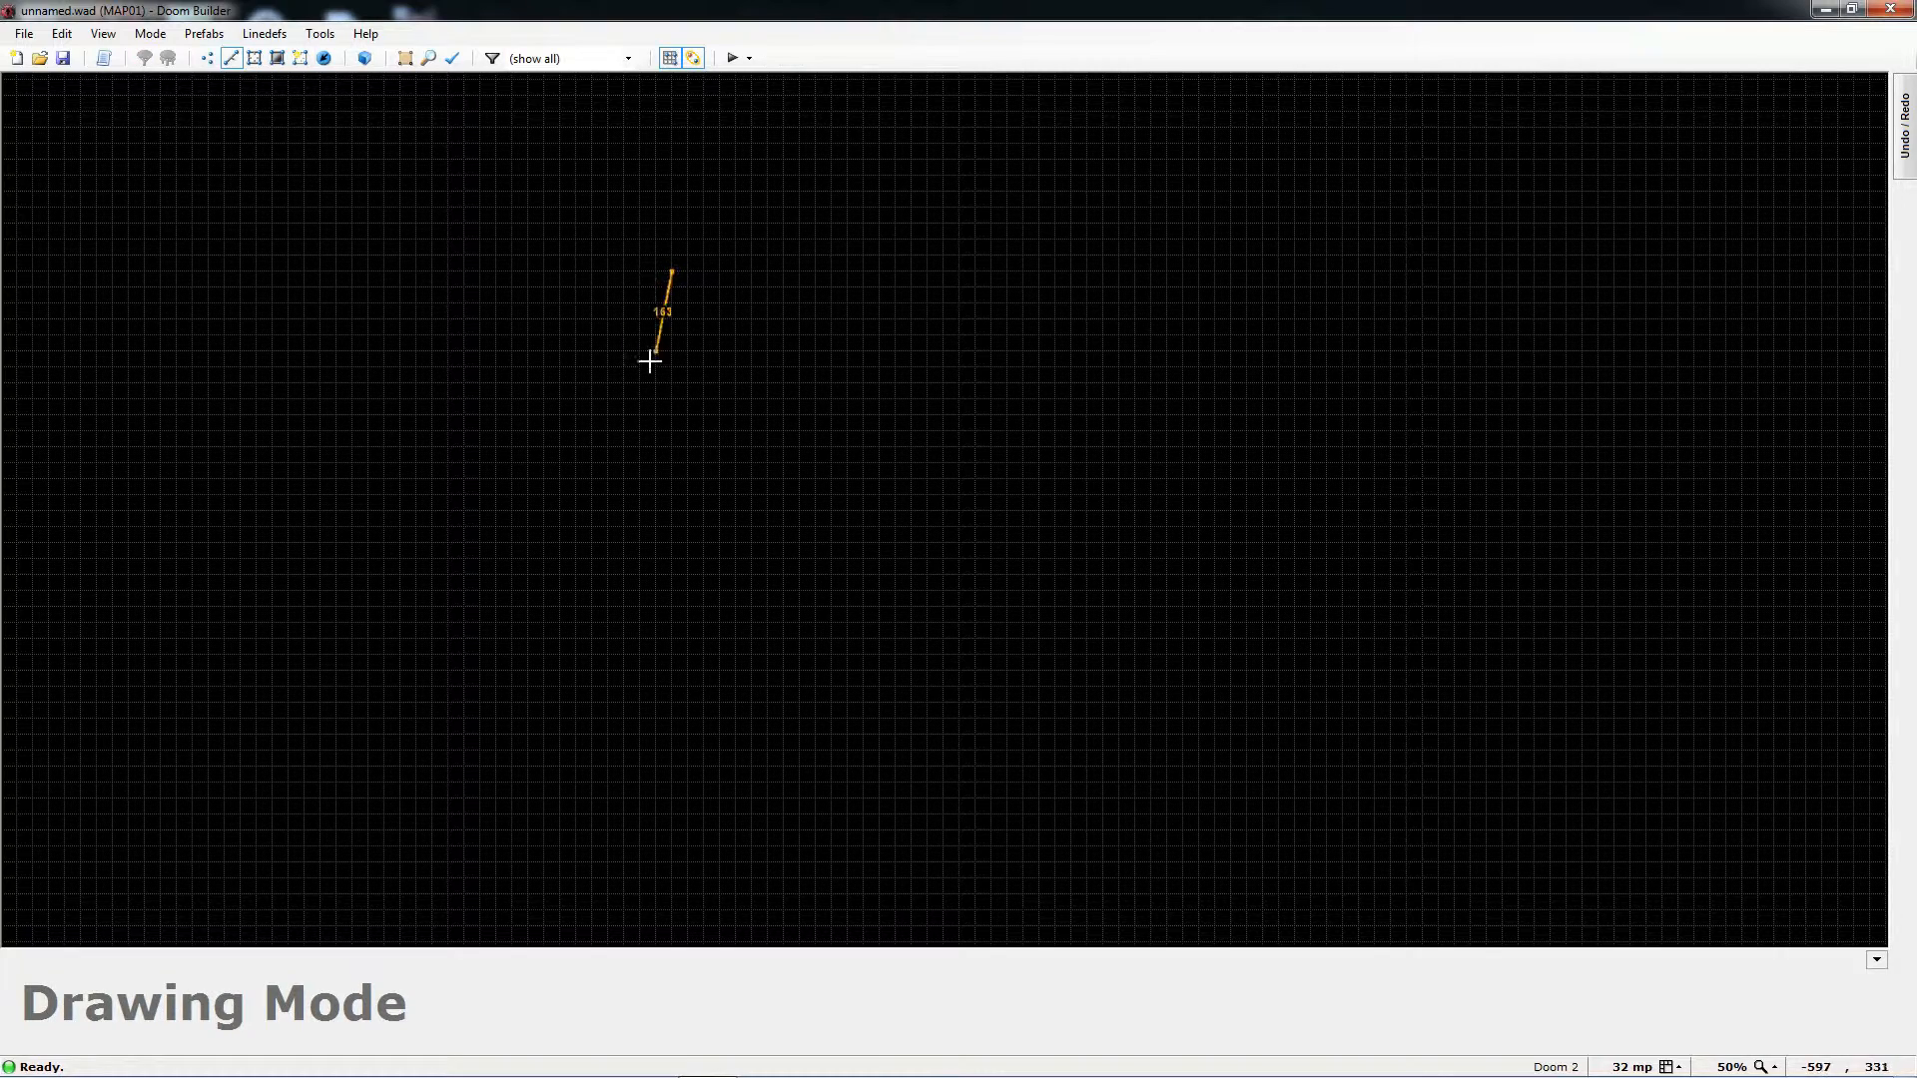
pyautogui.click(670, 546)
pyautogui.click(1008, 543)
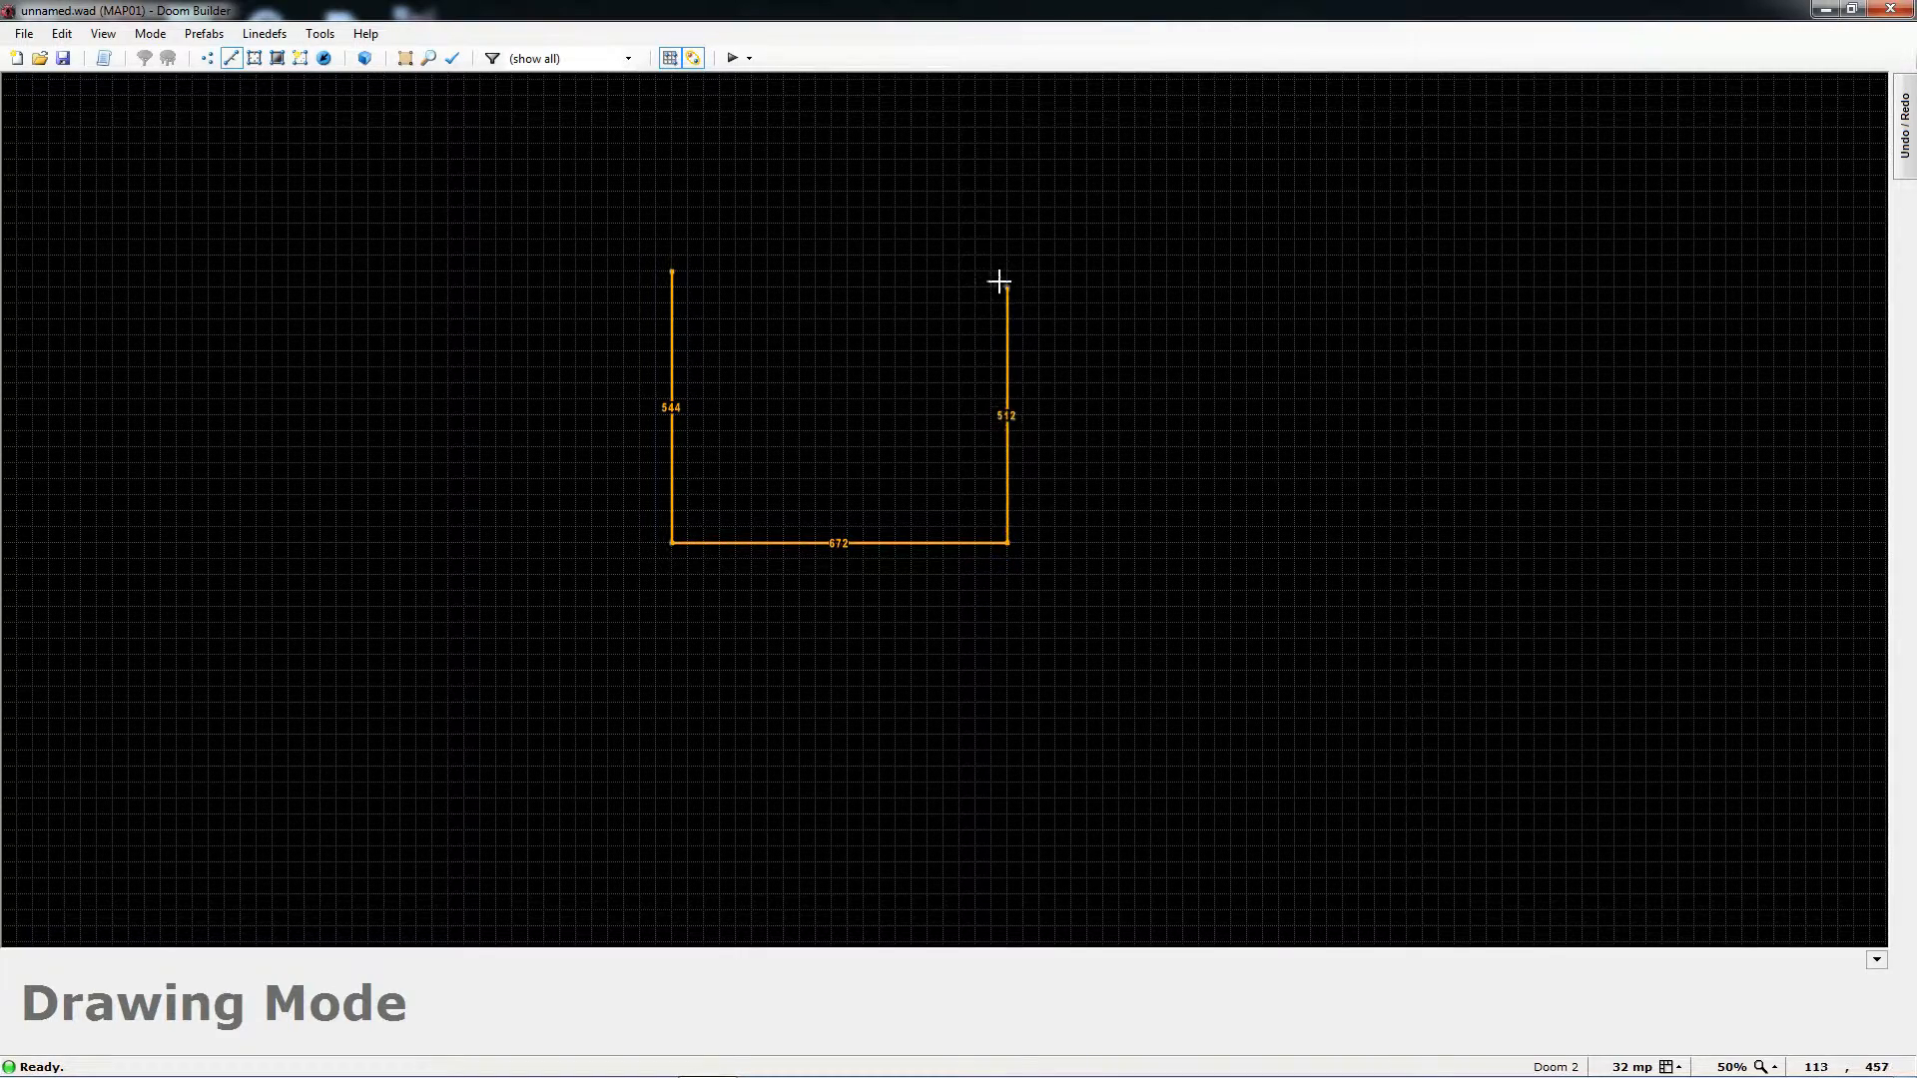
pyautogui.click(1008, 271)
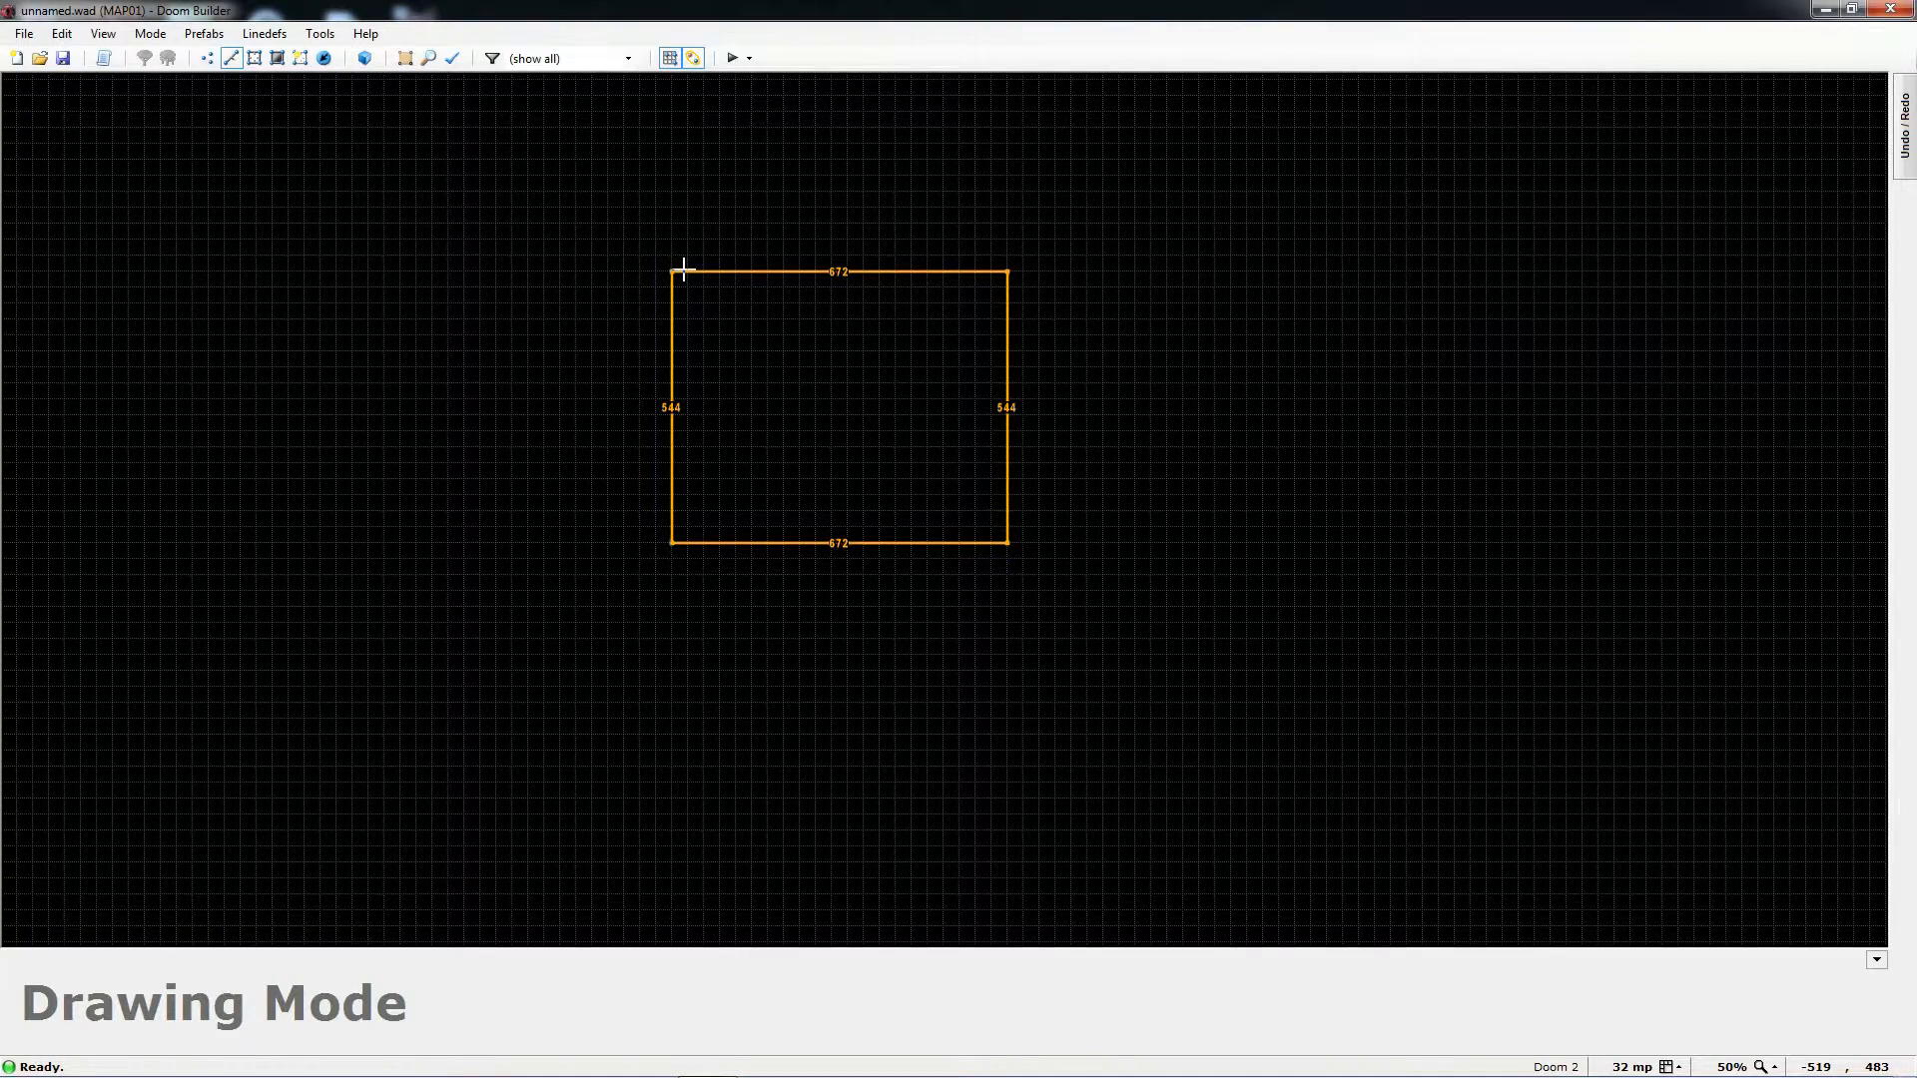
pyautogui.click(683, 269)
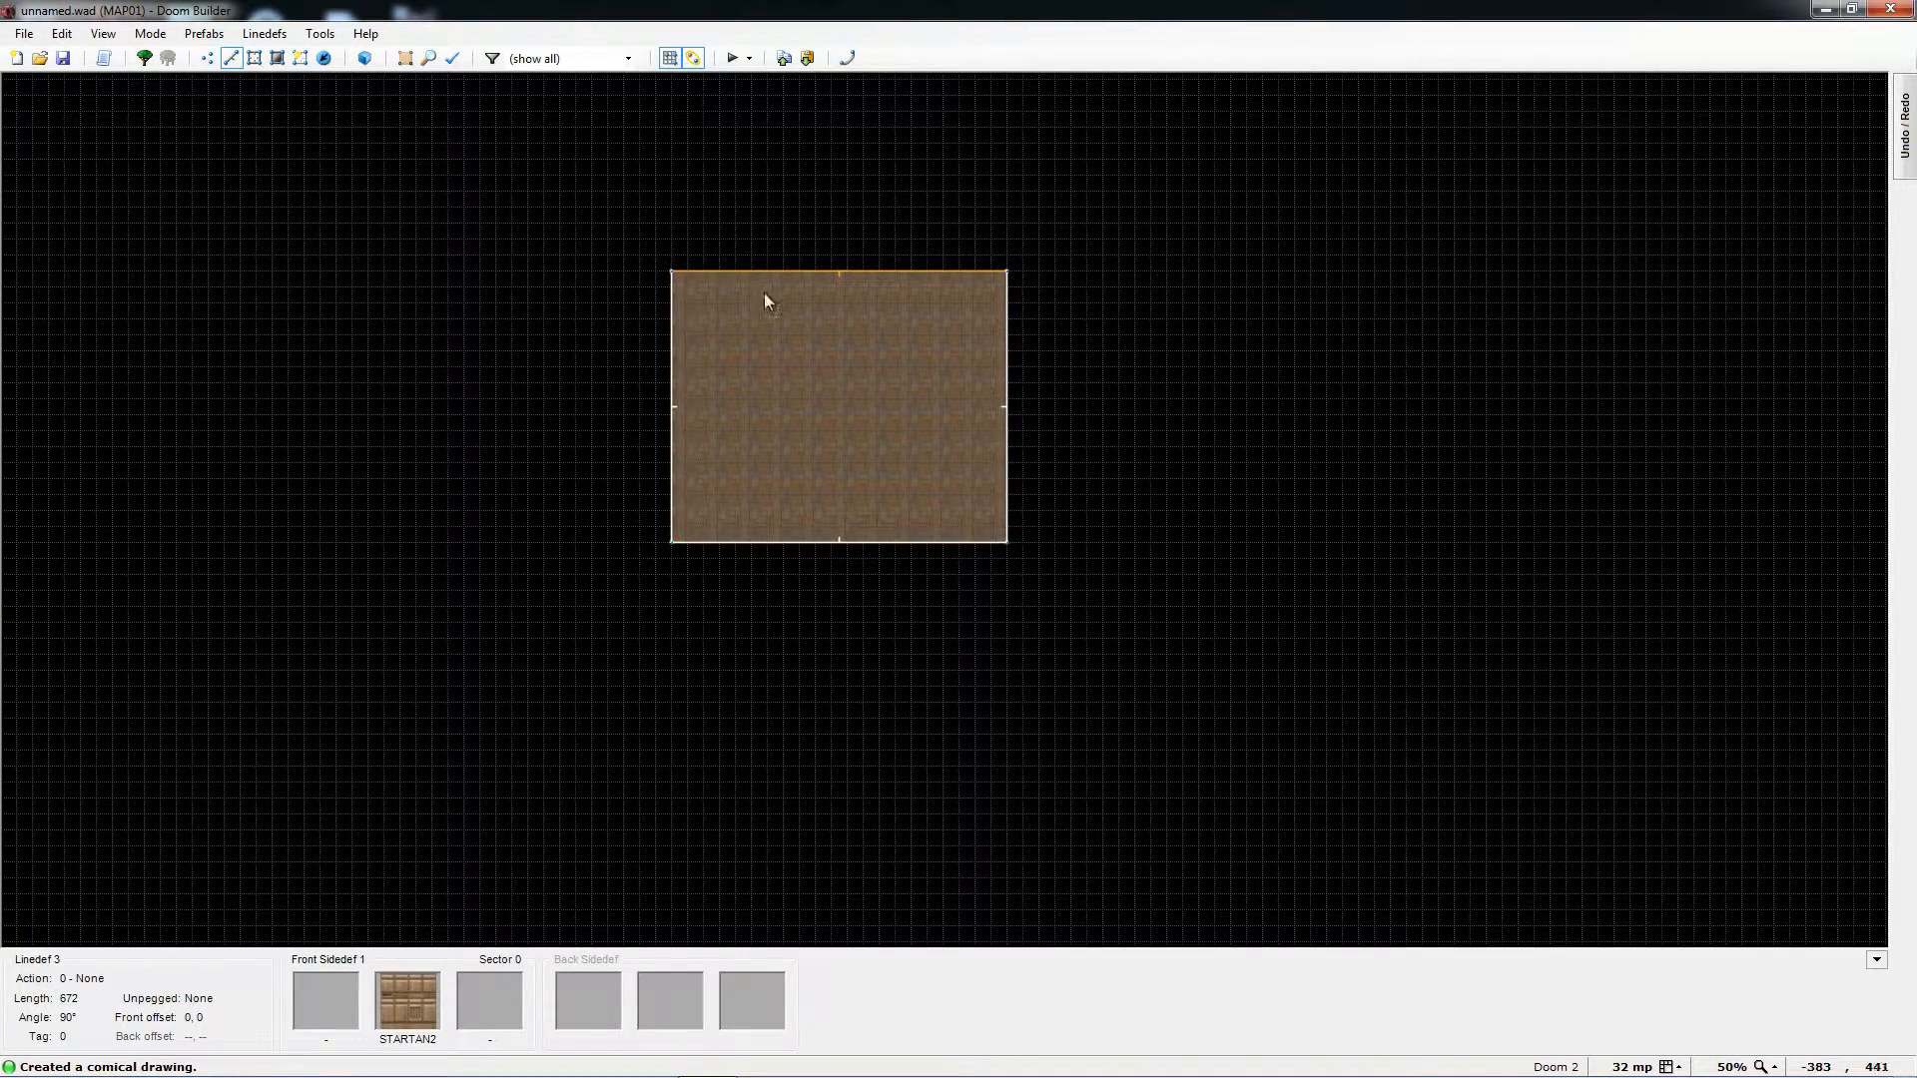
# - Try moving the room's upper-left vertex inward to -416, 384, and return it to its original corner
pyautogui.scroll(1, 778, 344)
pyautogui.press('v')
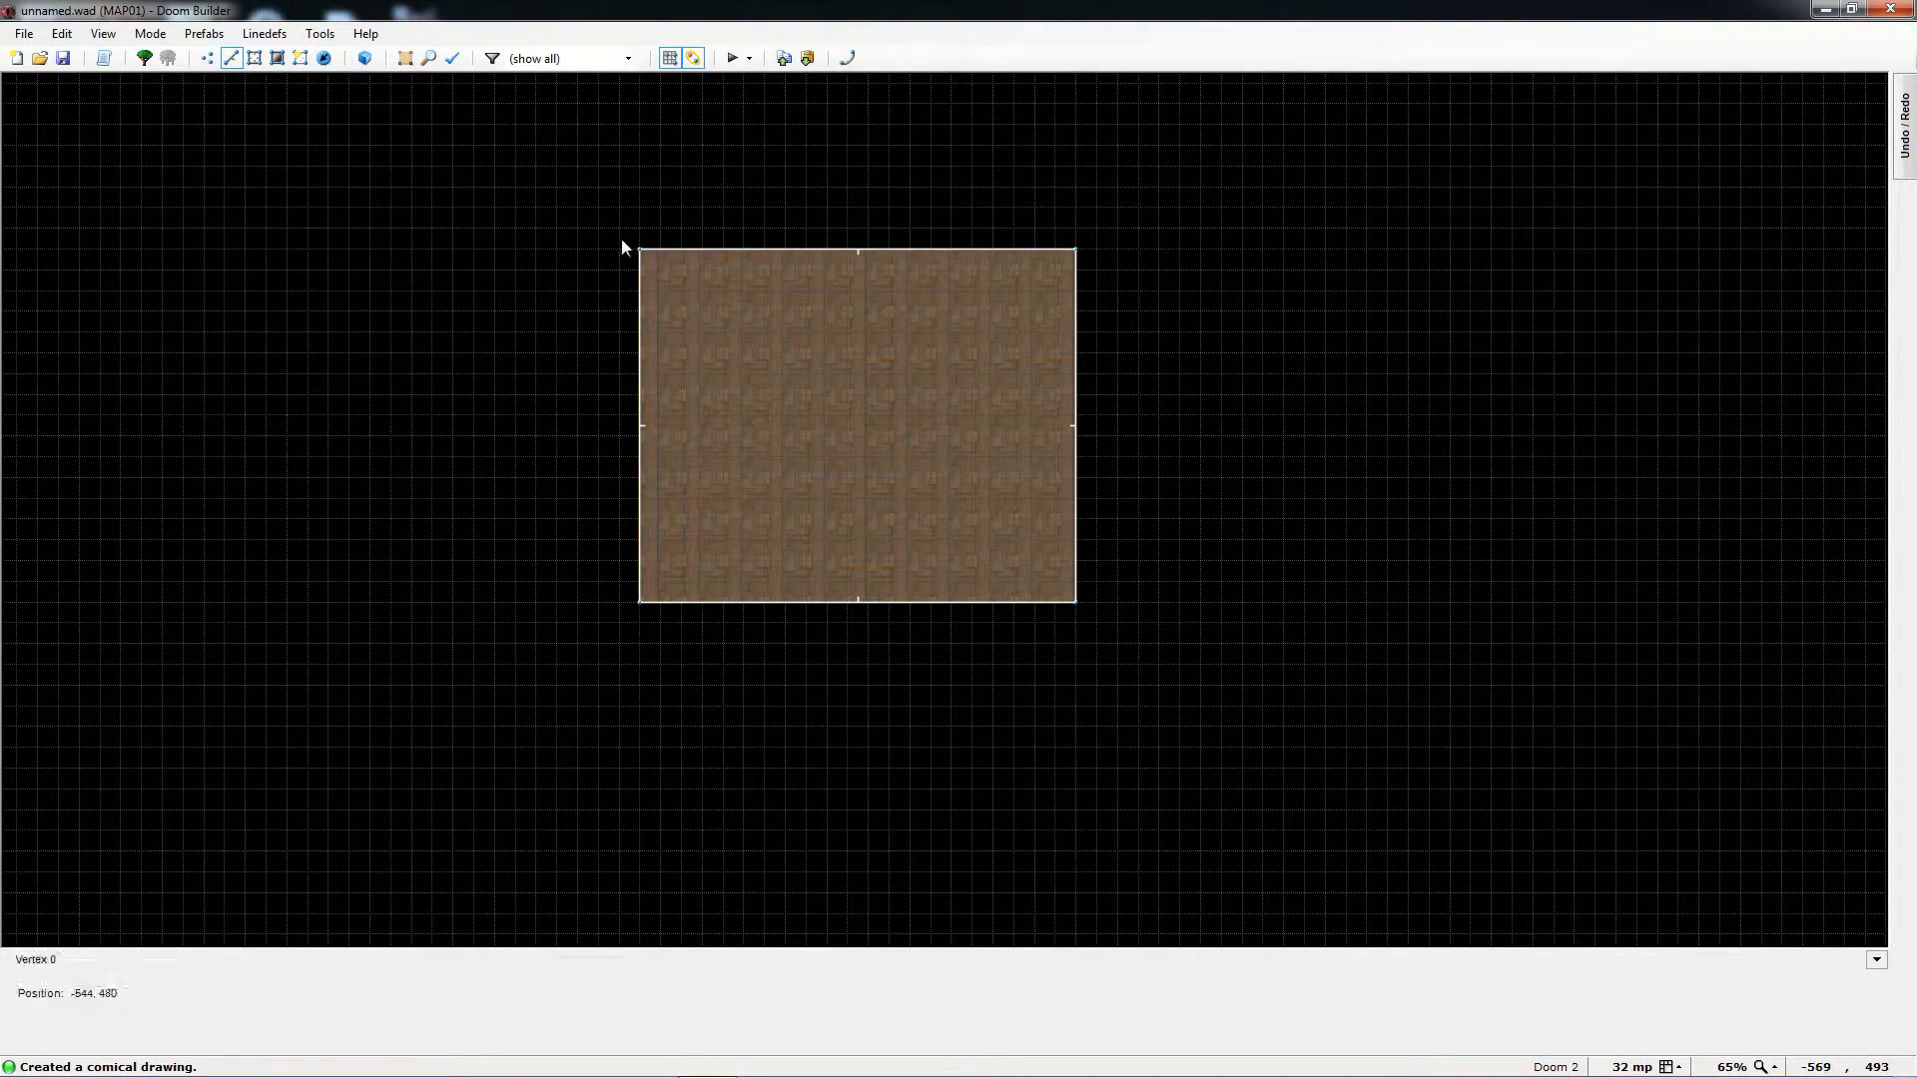
pyautogui.moveTo(641, 249); pyautogui.dragTo(724, 310)
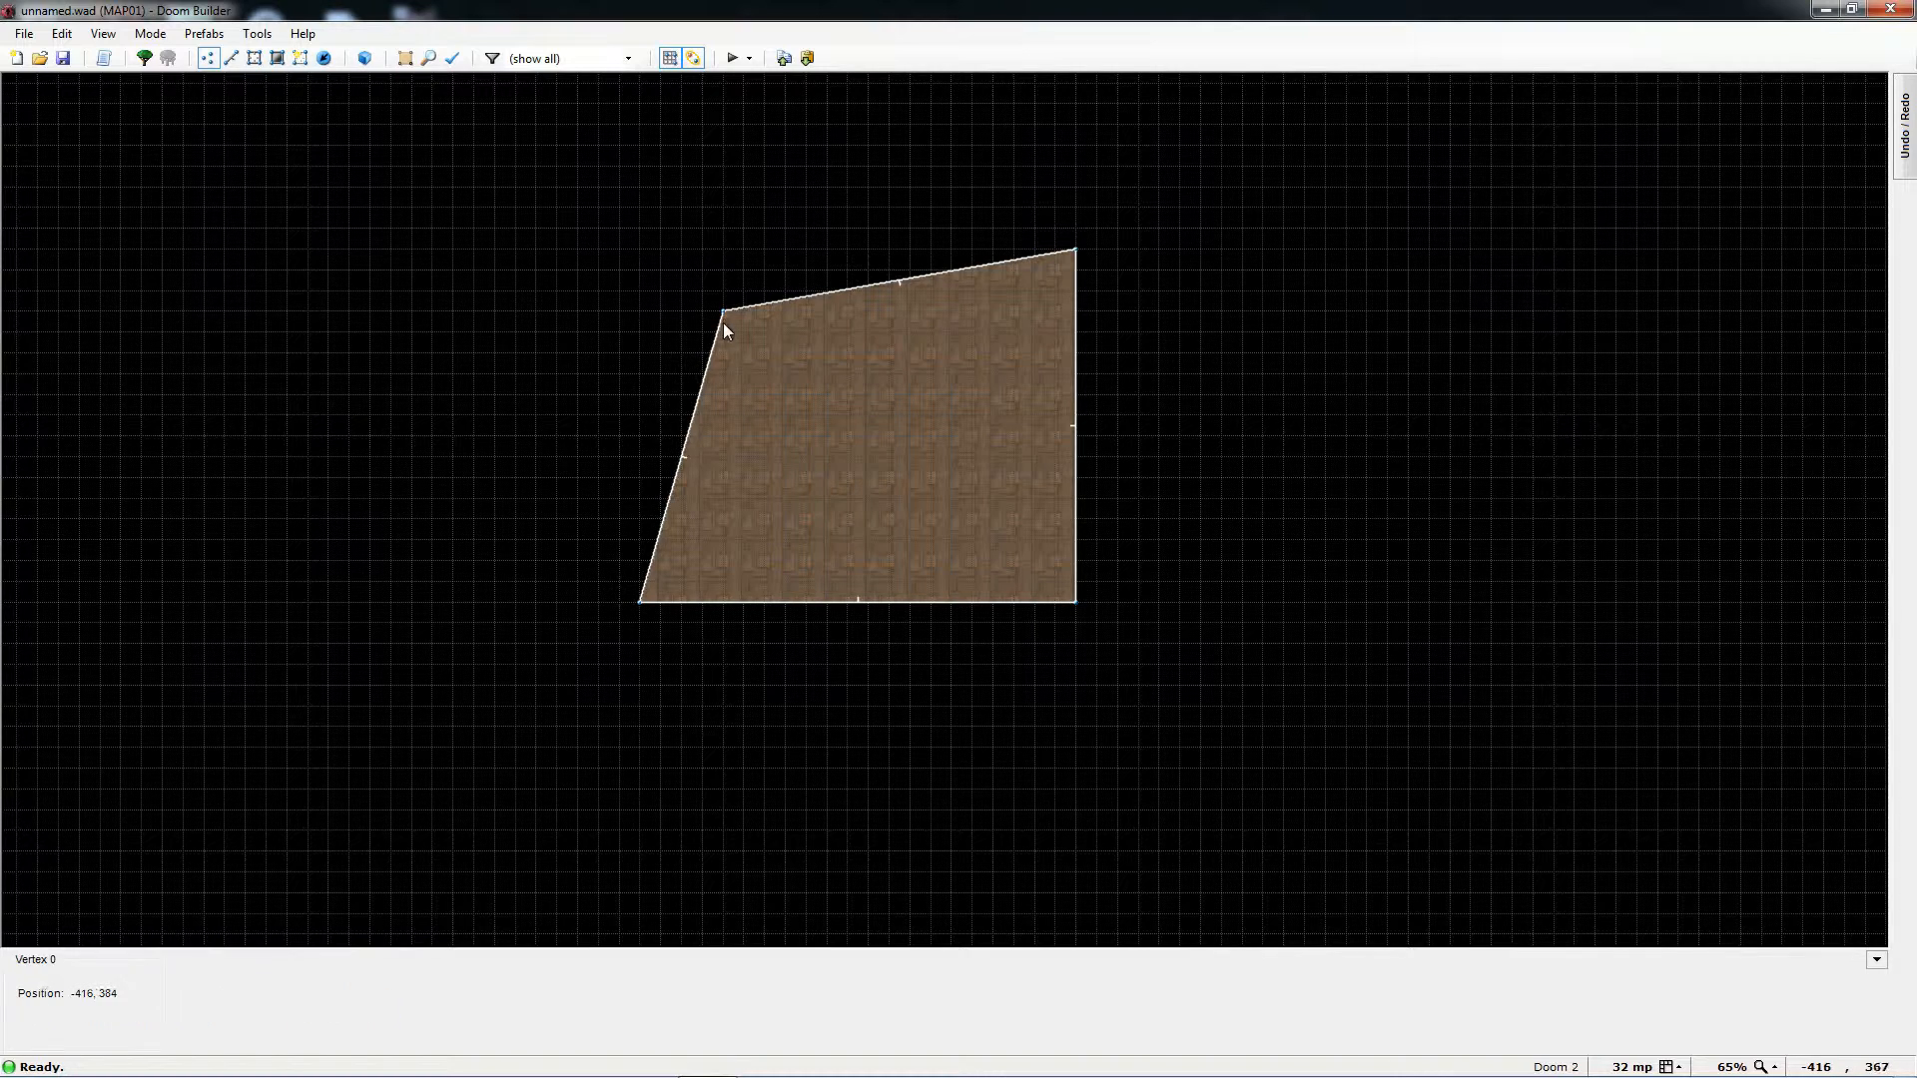
pyautogui.moveTo(723, 312); pyautogui.dragTo(645, 256)
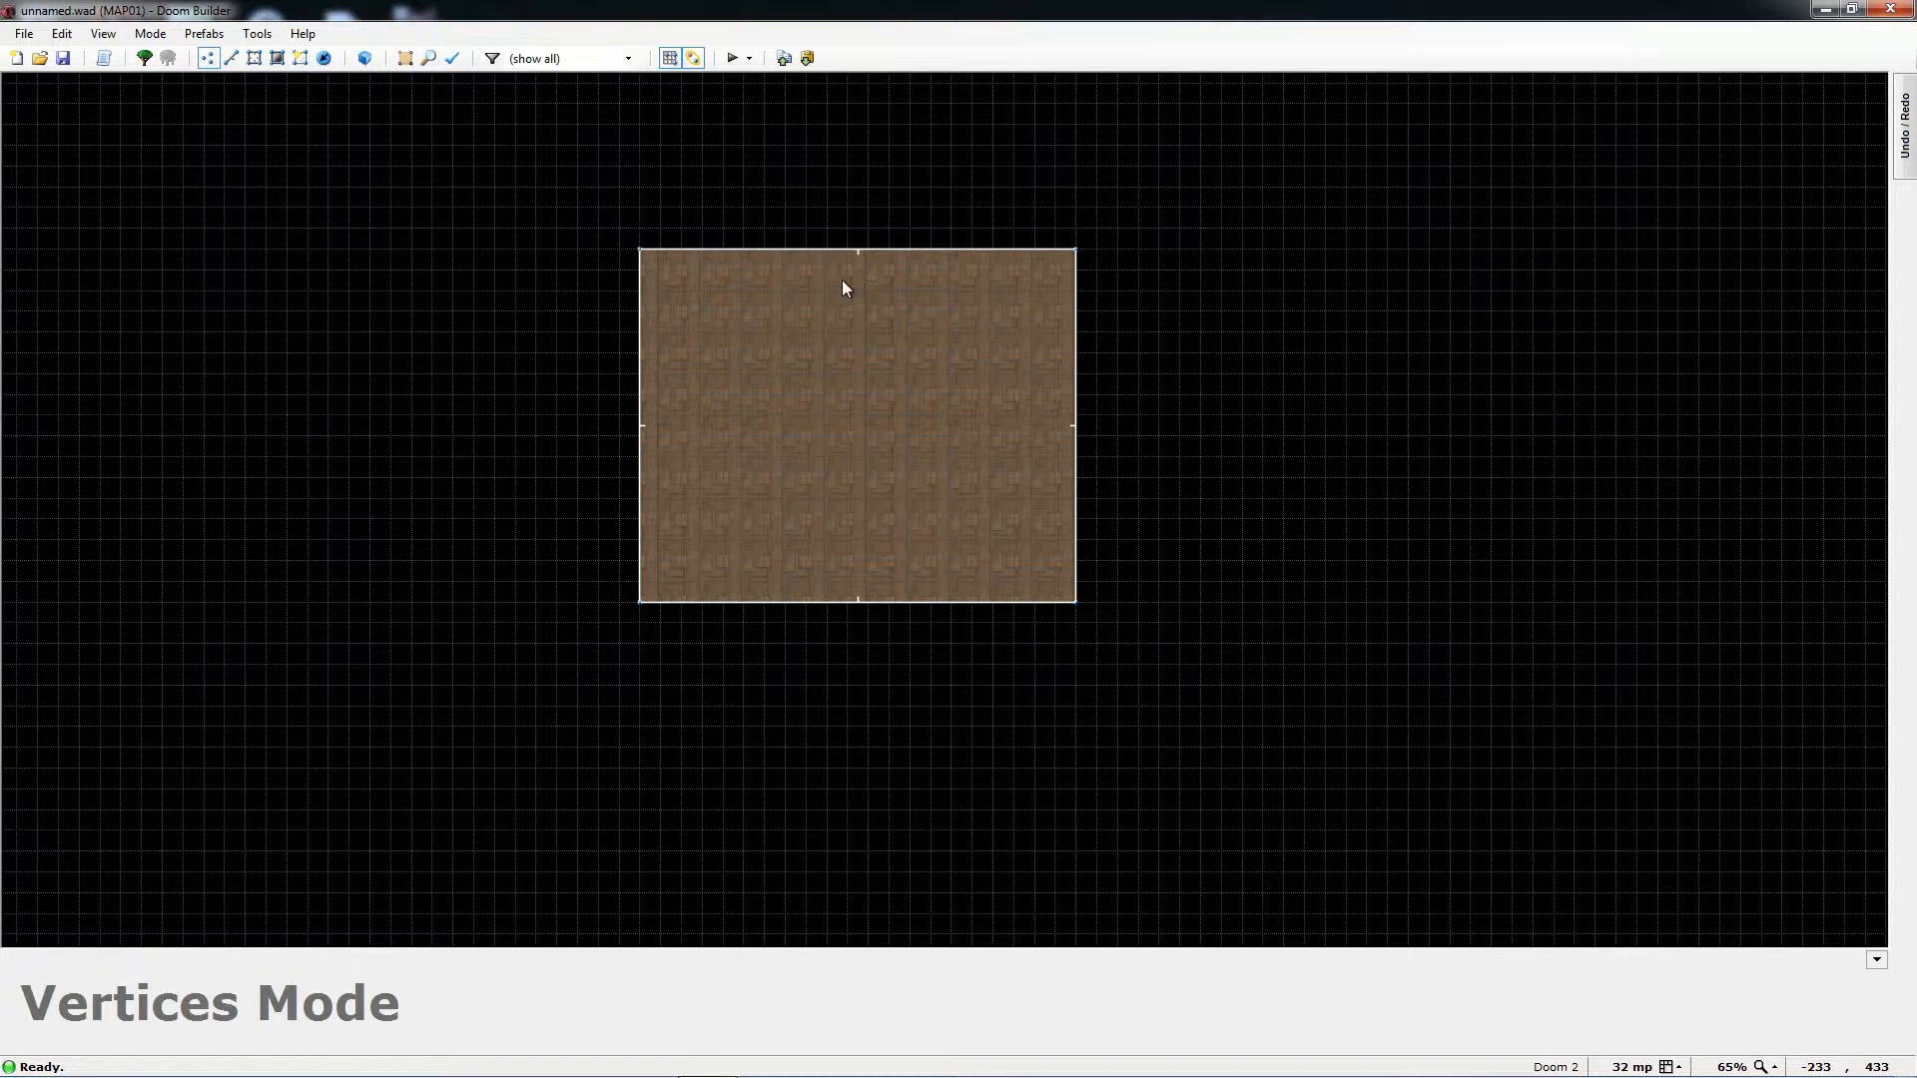
# - Examine the properties and sidedef textures of the room's bottom linedef, and close them without changes
pyautogui.press('l')
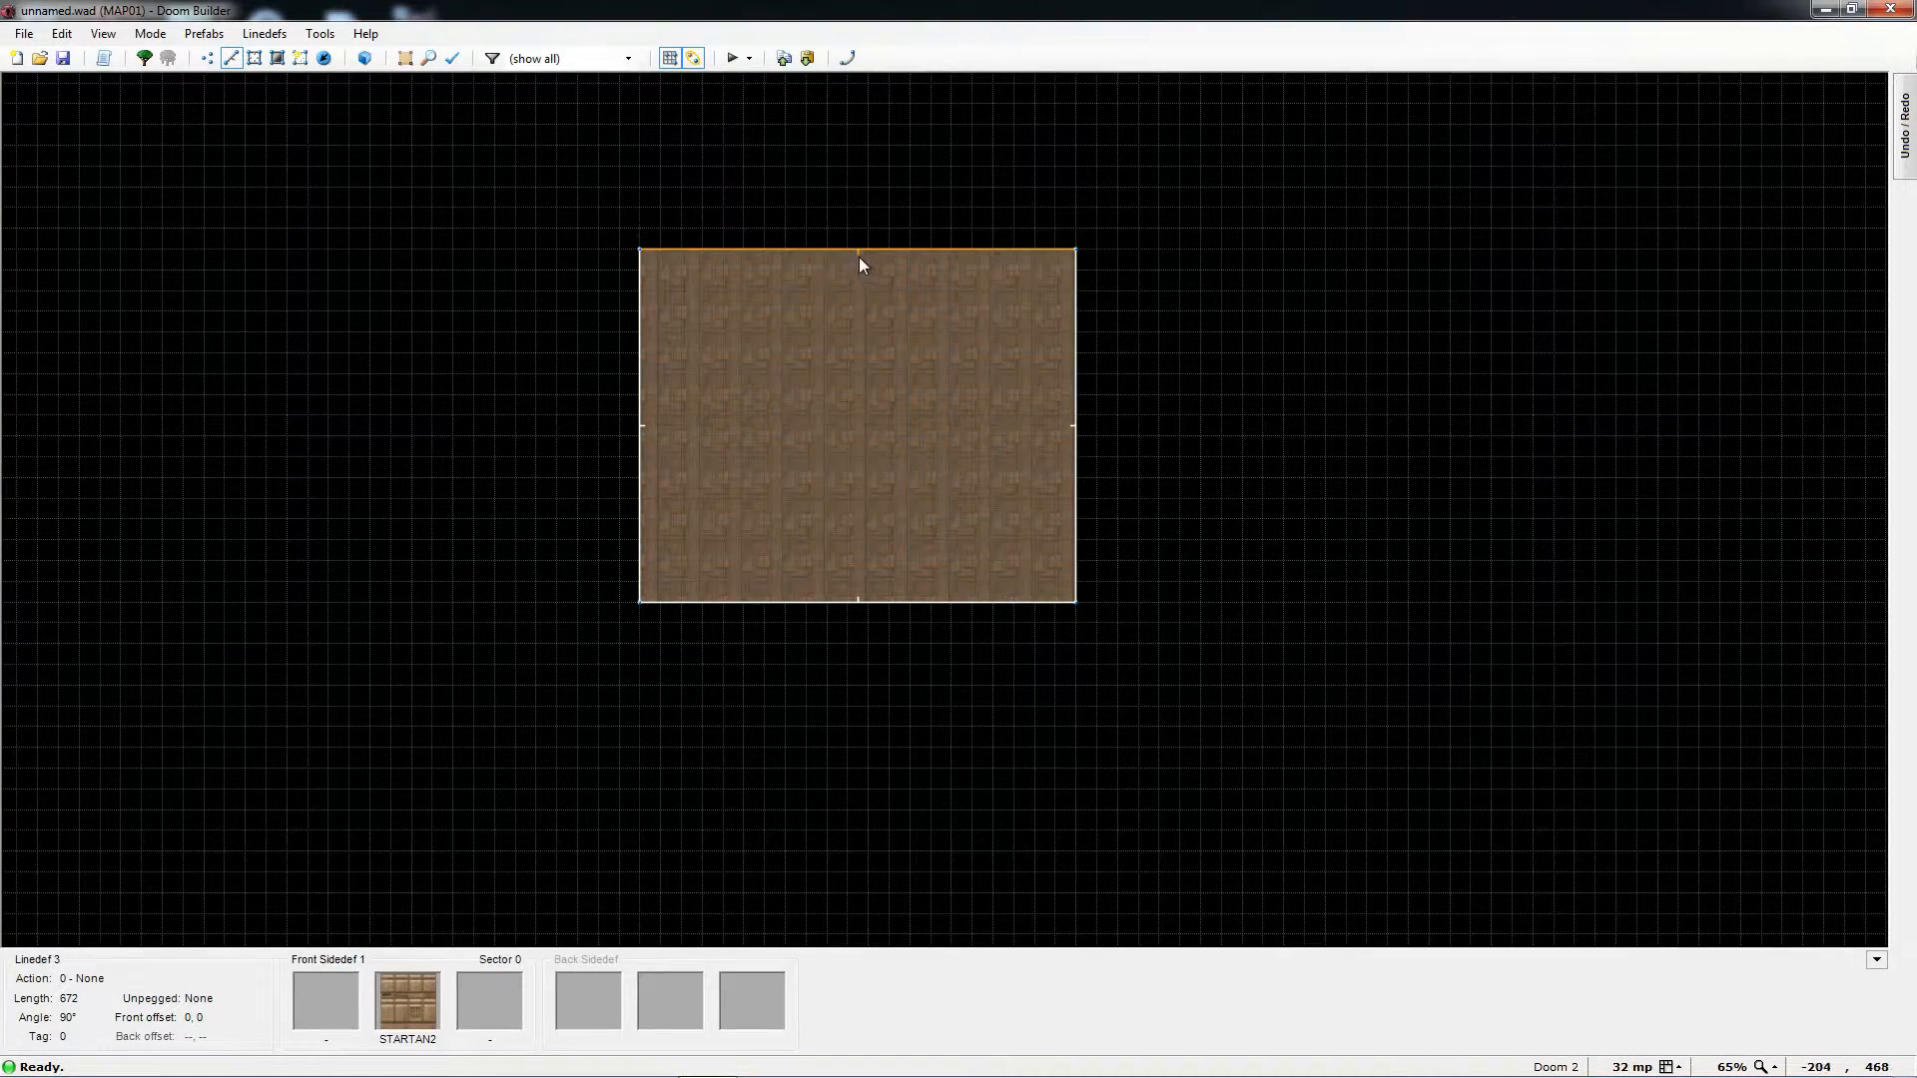
pyautogui.scroll(1, 859, 255)
pyautogui.scroll(-1, 843, 258)
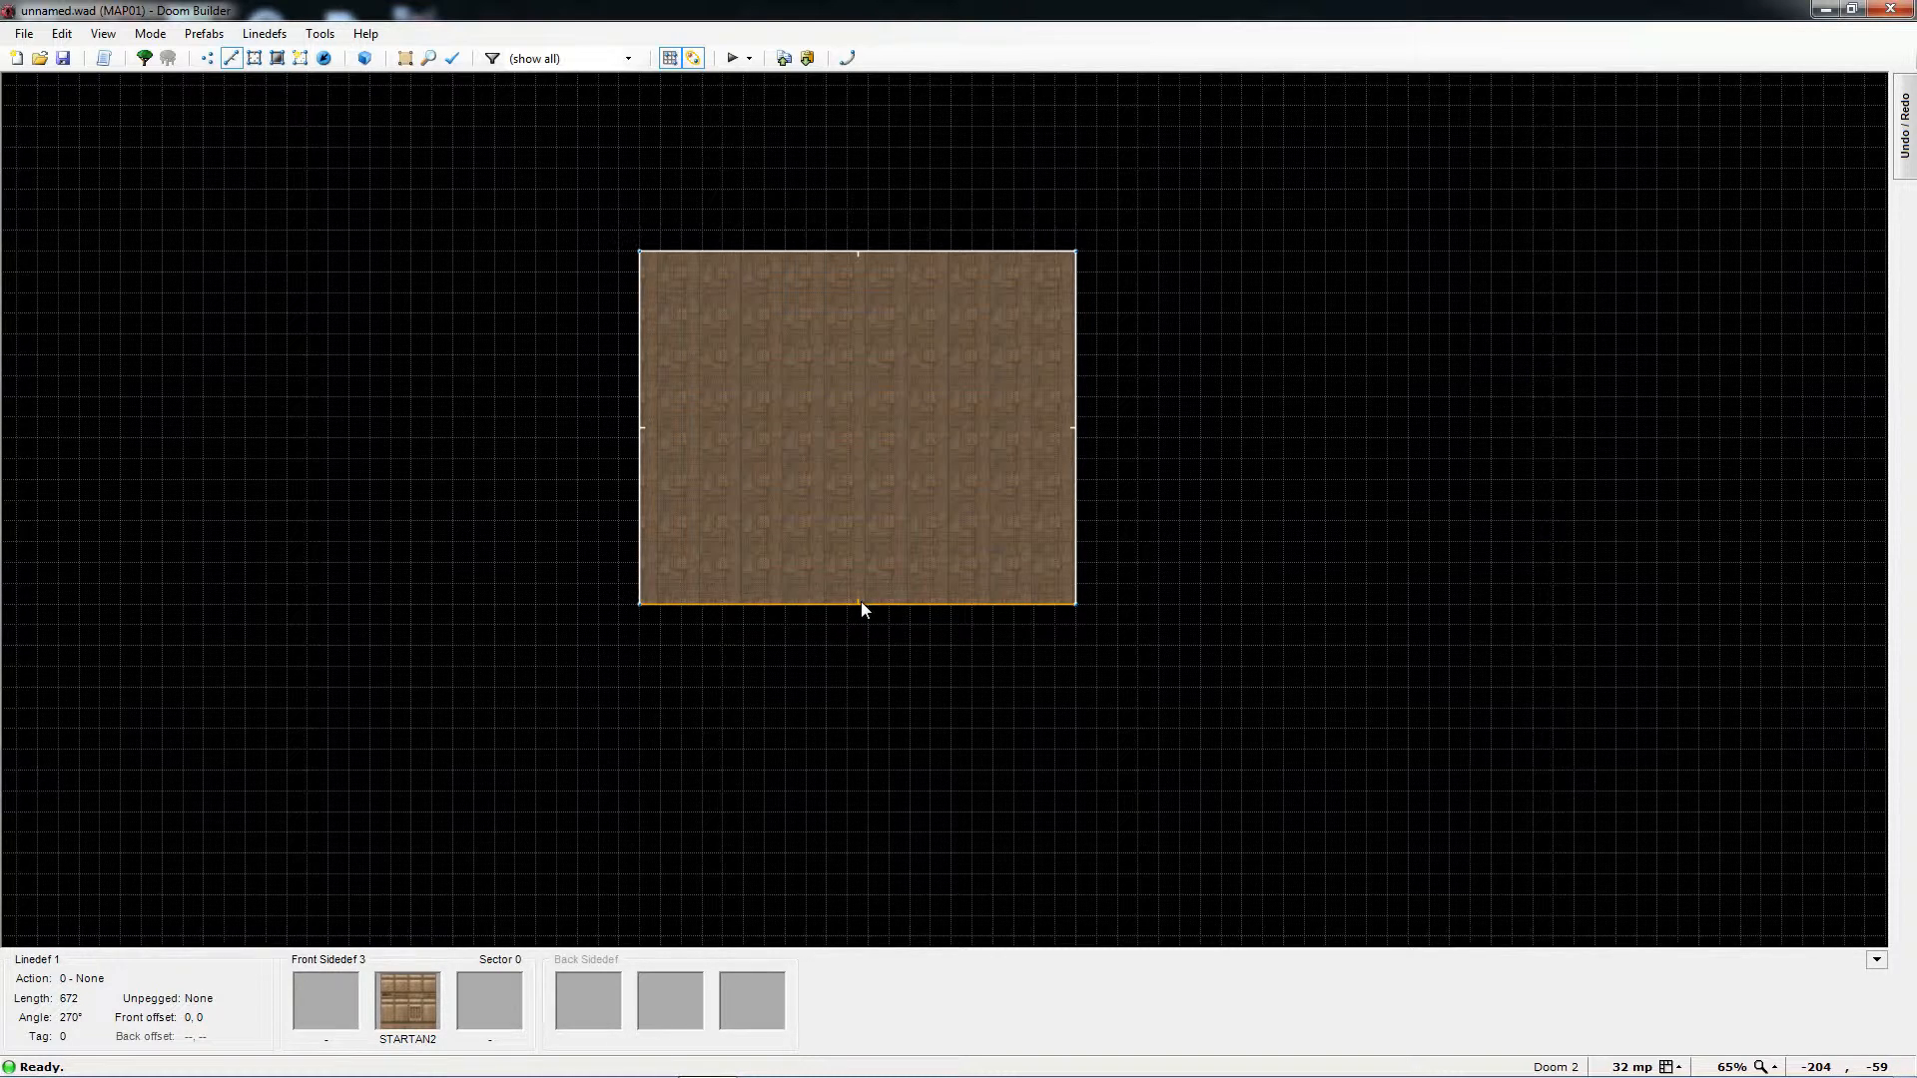
pyautogui.rightClick(813, 602)
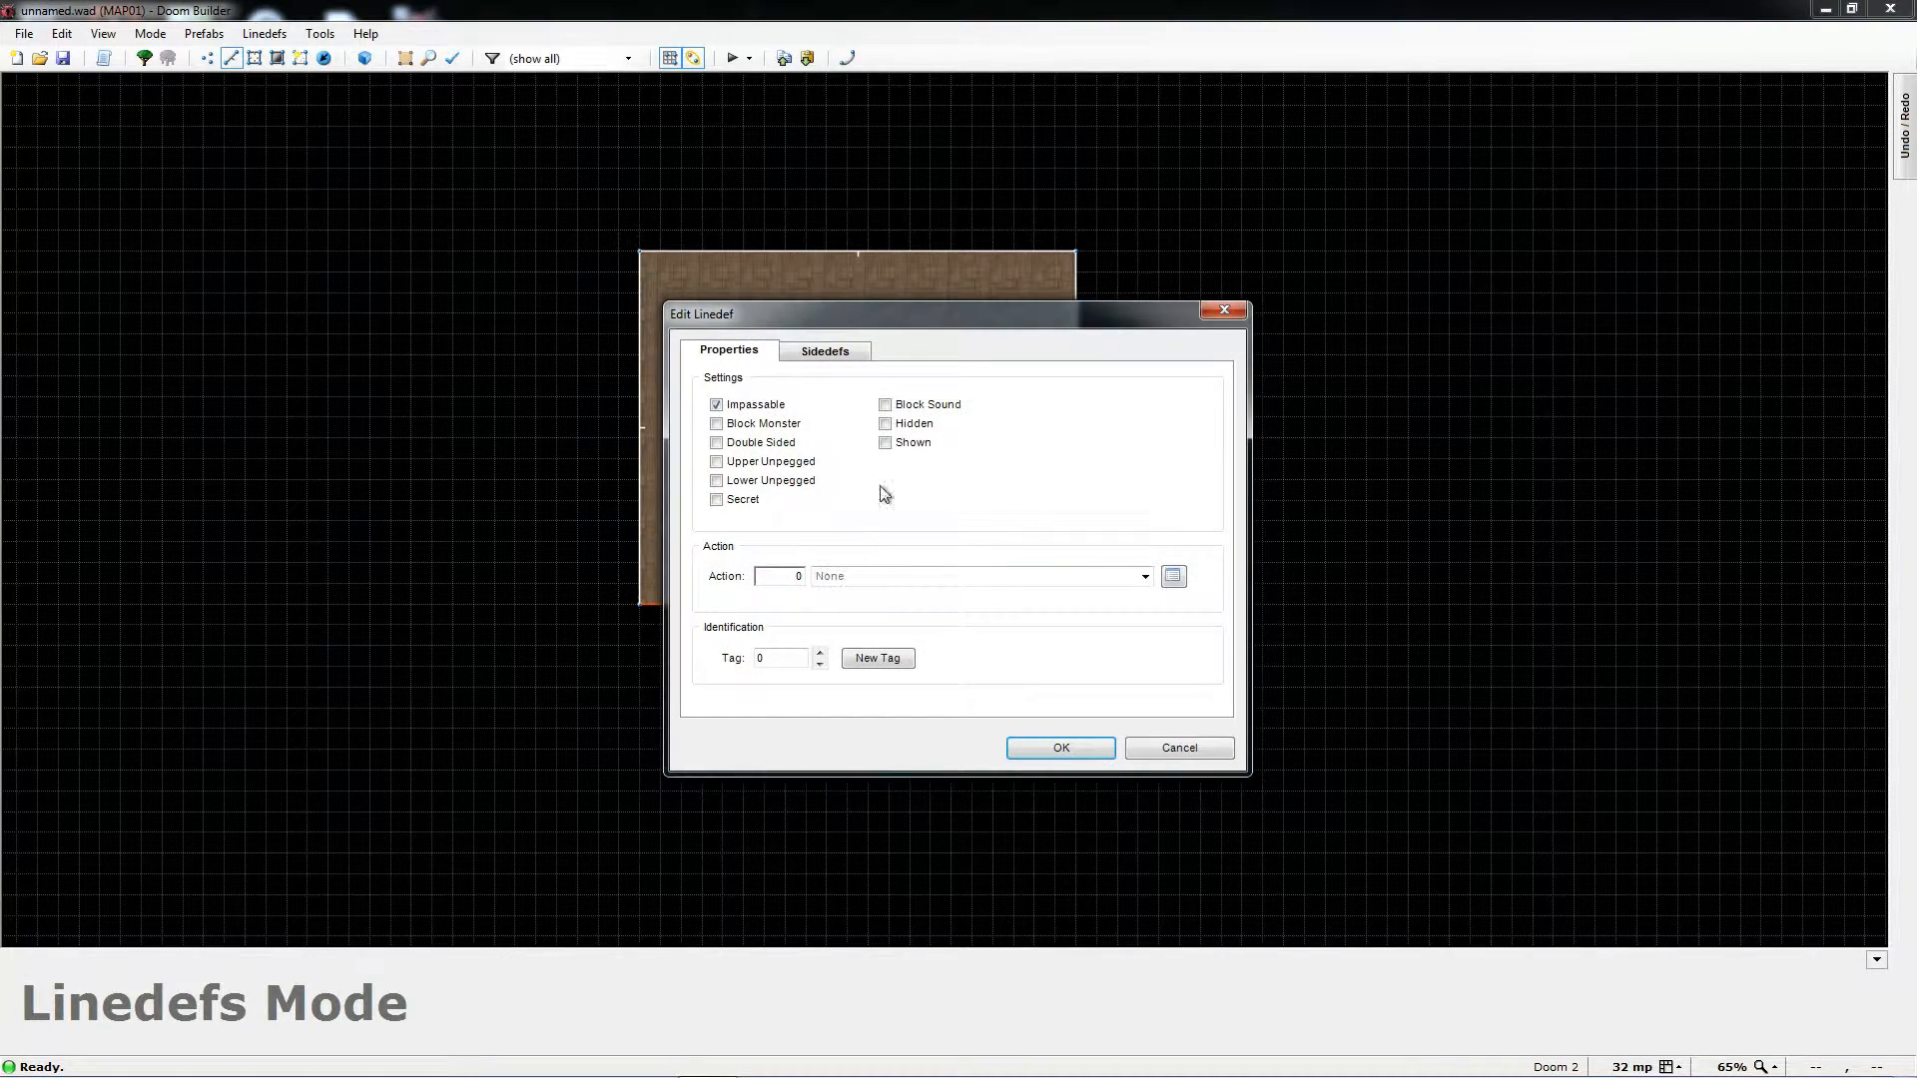
pyautogui.click(839, 354)
pyautogui.moveTo(914, 315); pyautogui.dragTo(1456, 249)
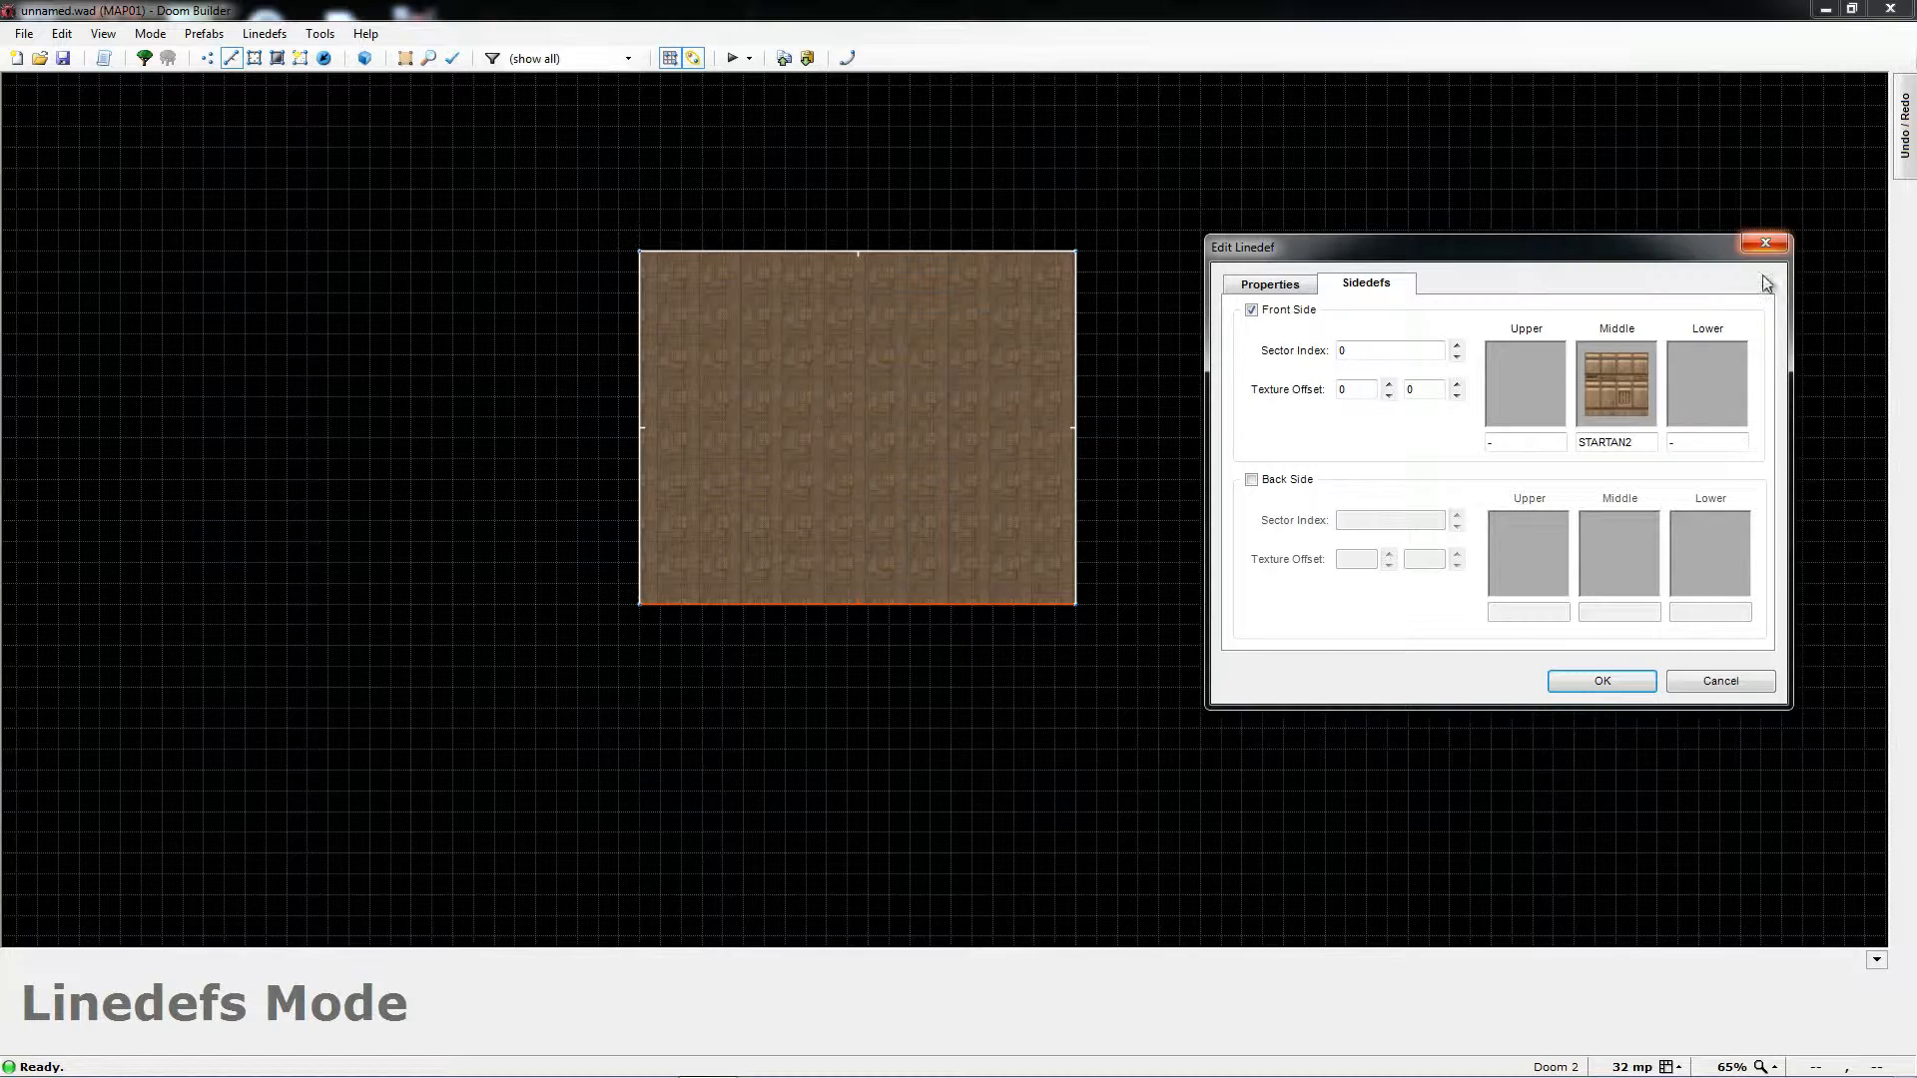
pyautogui.click(1720, 682)
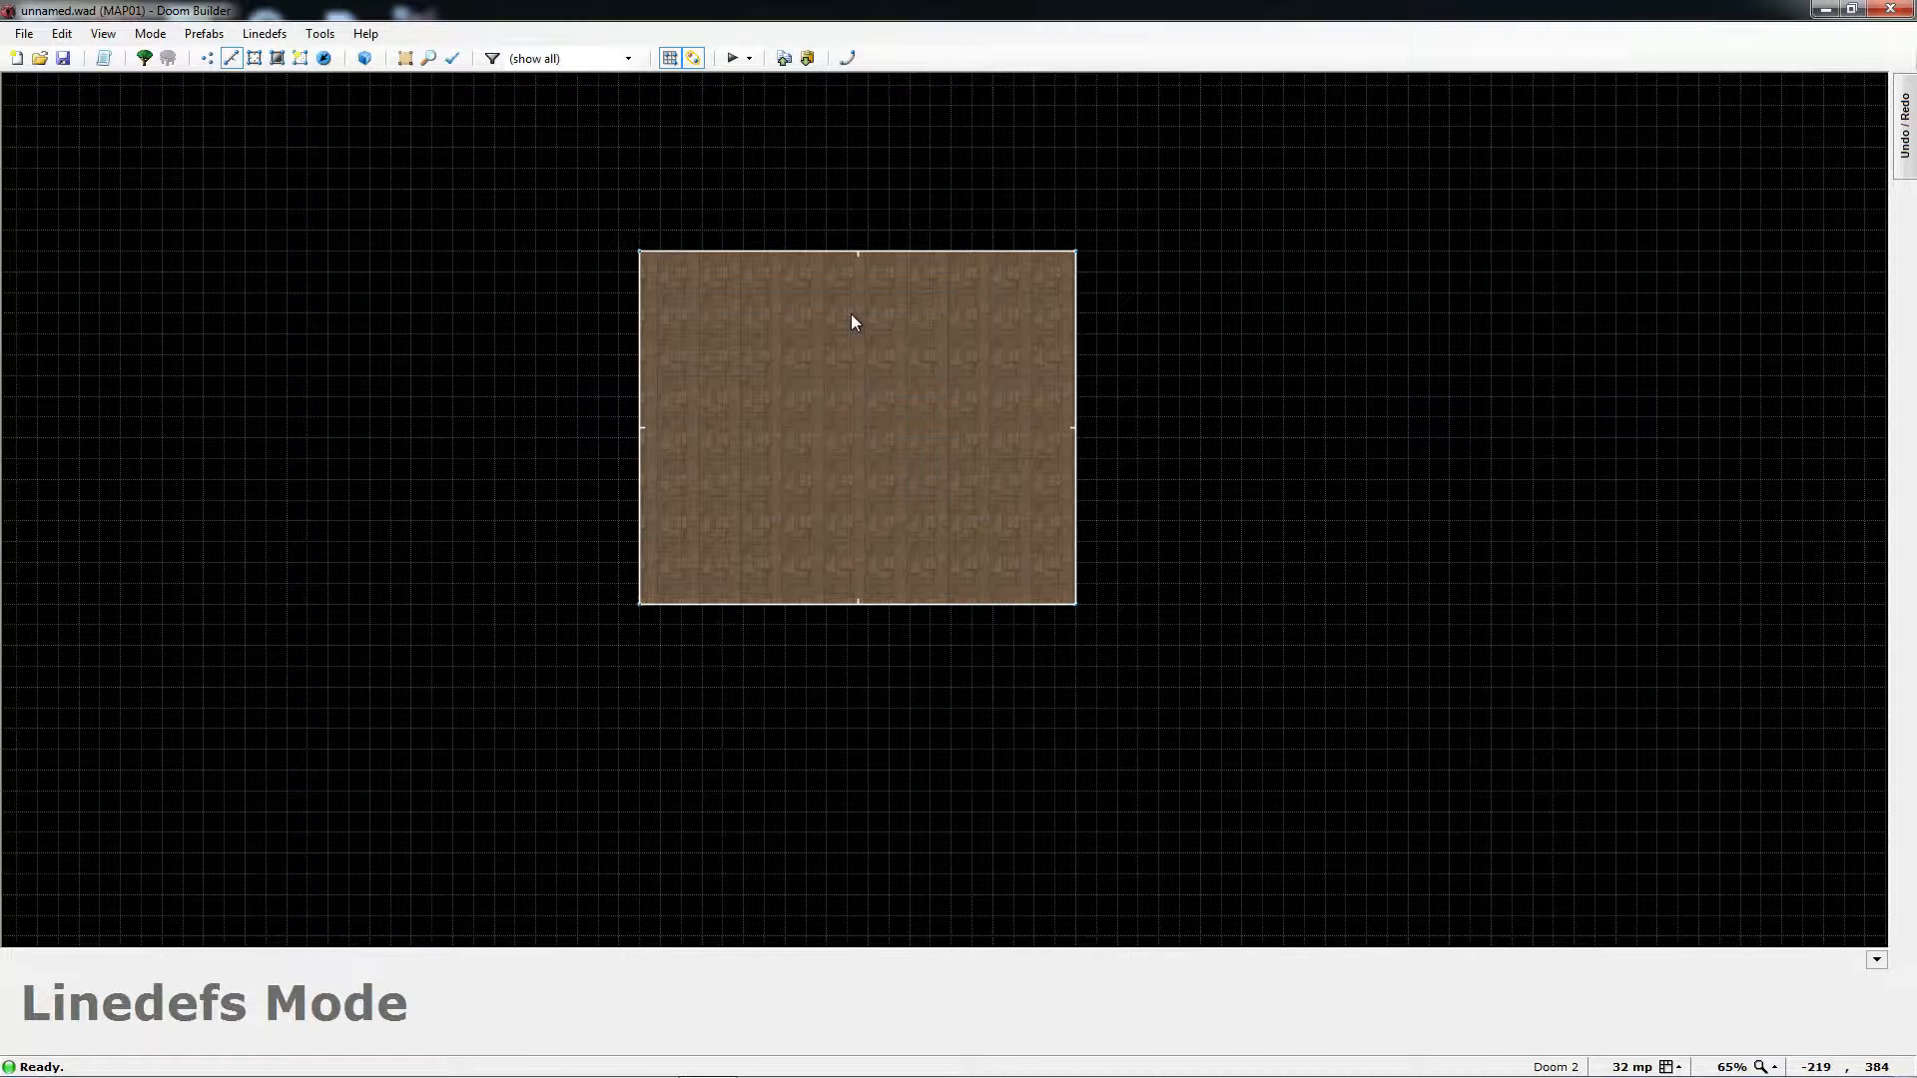
# - Compare the room in Sectors, Linedefs and Vertices modes, finishing in Sectors mode
pyautogui.press('s')
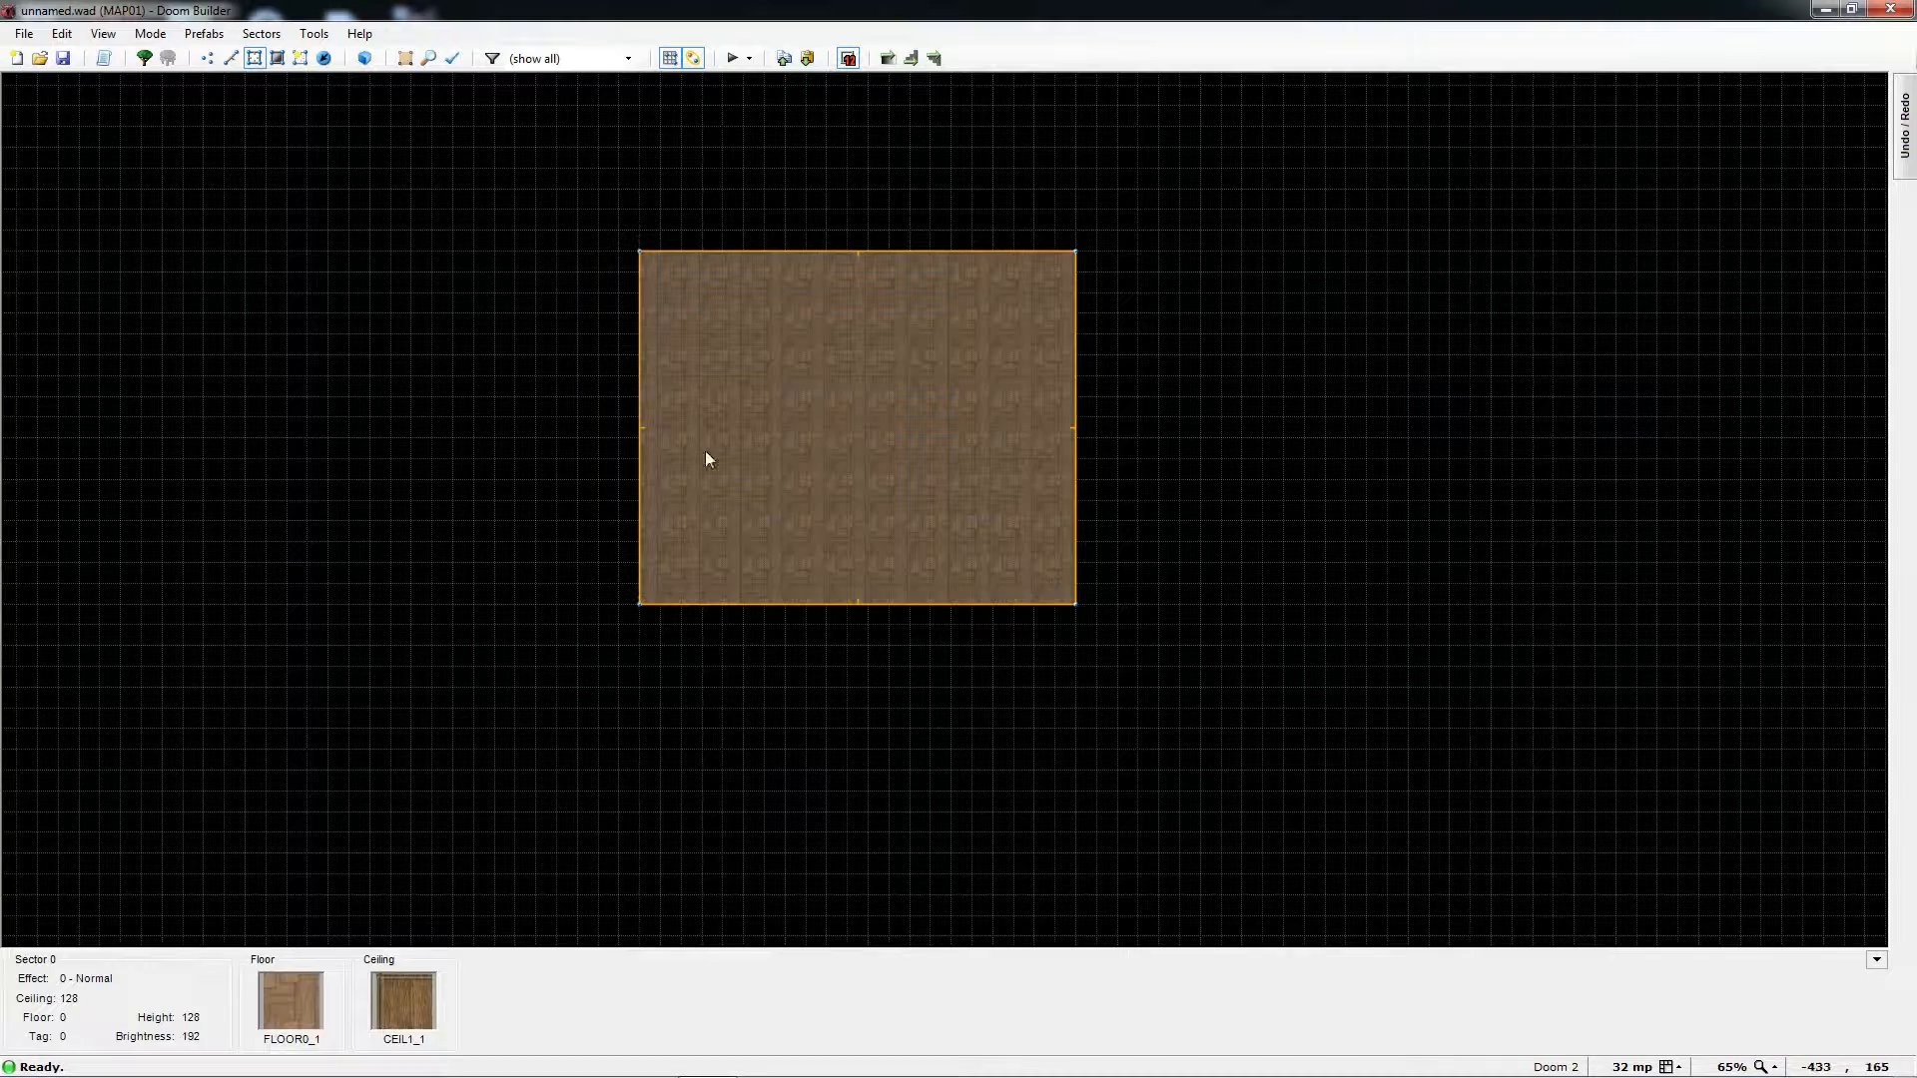
pyautogui.press('l')
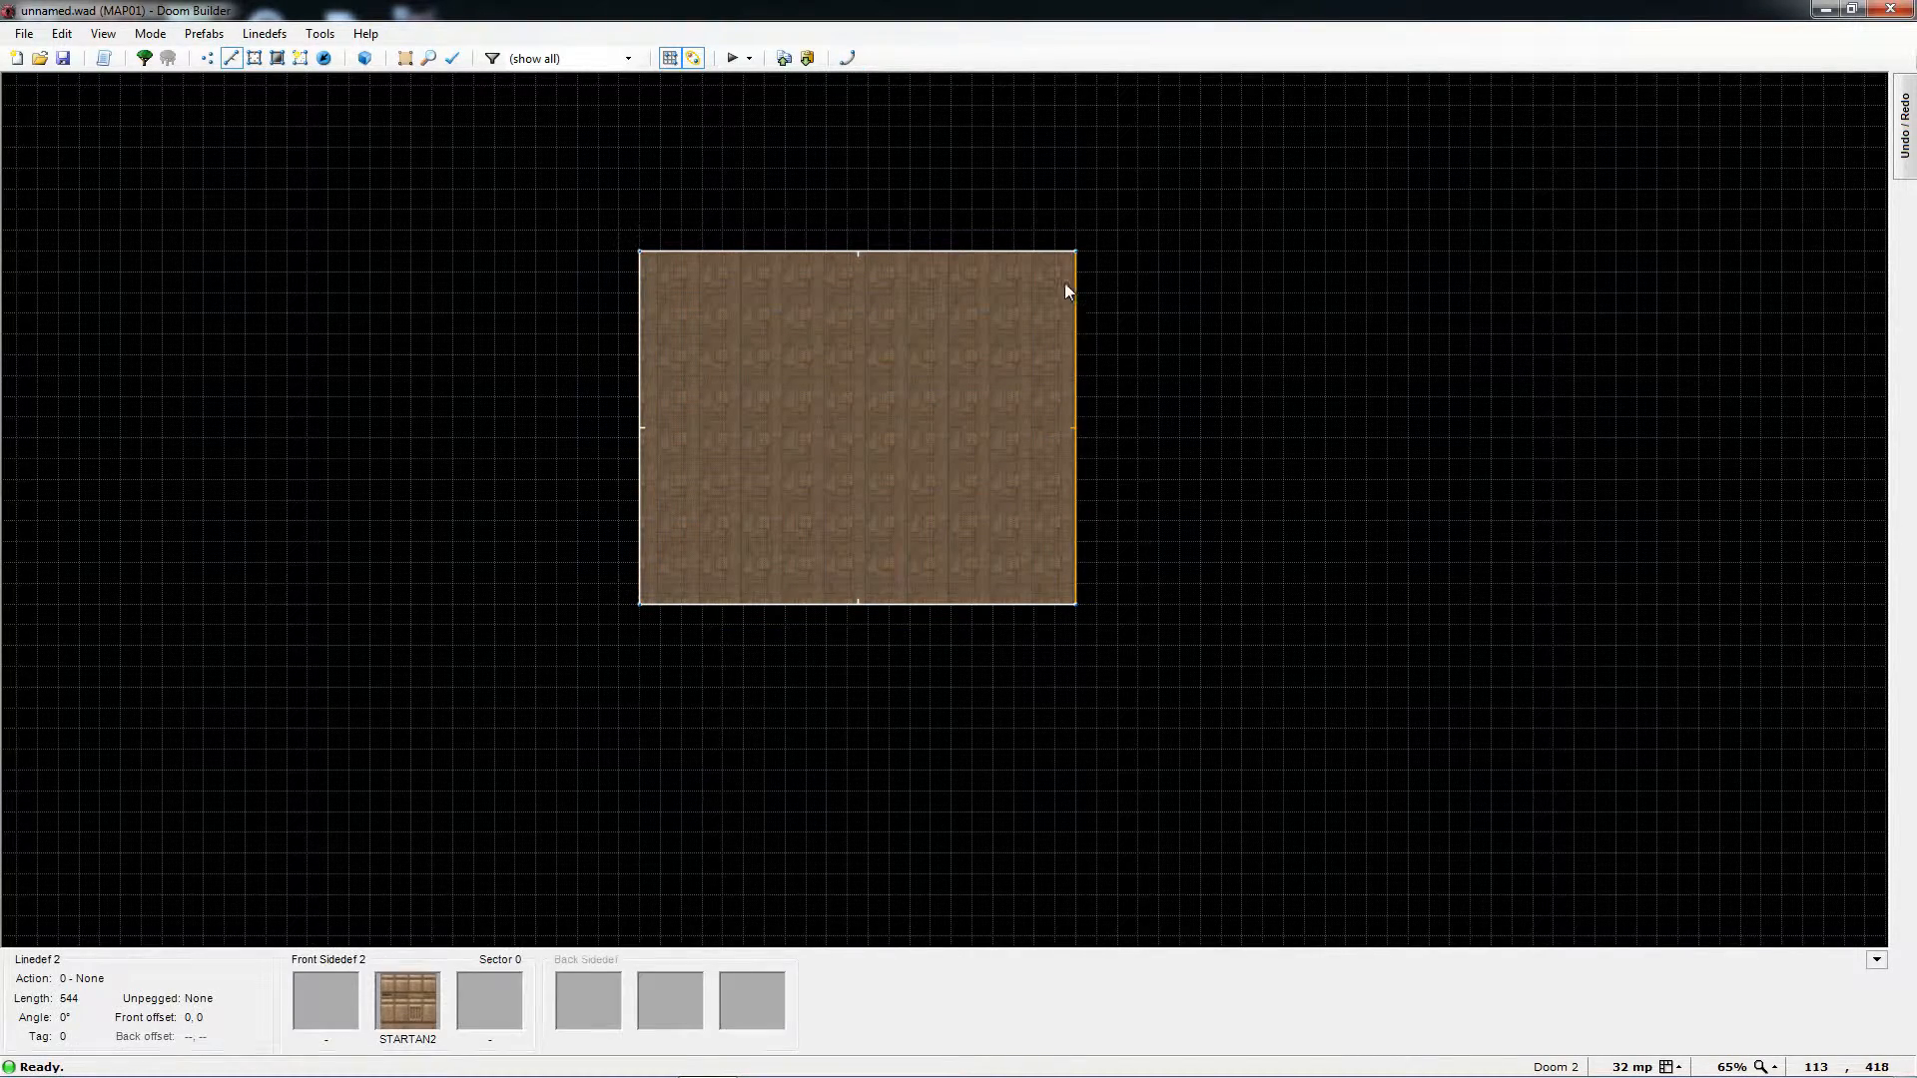
pyautogui.press('v')
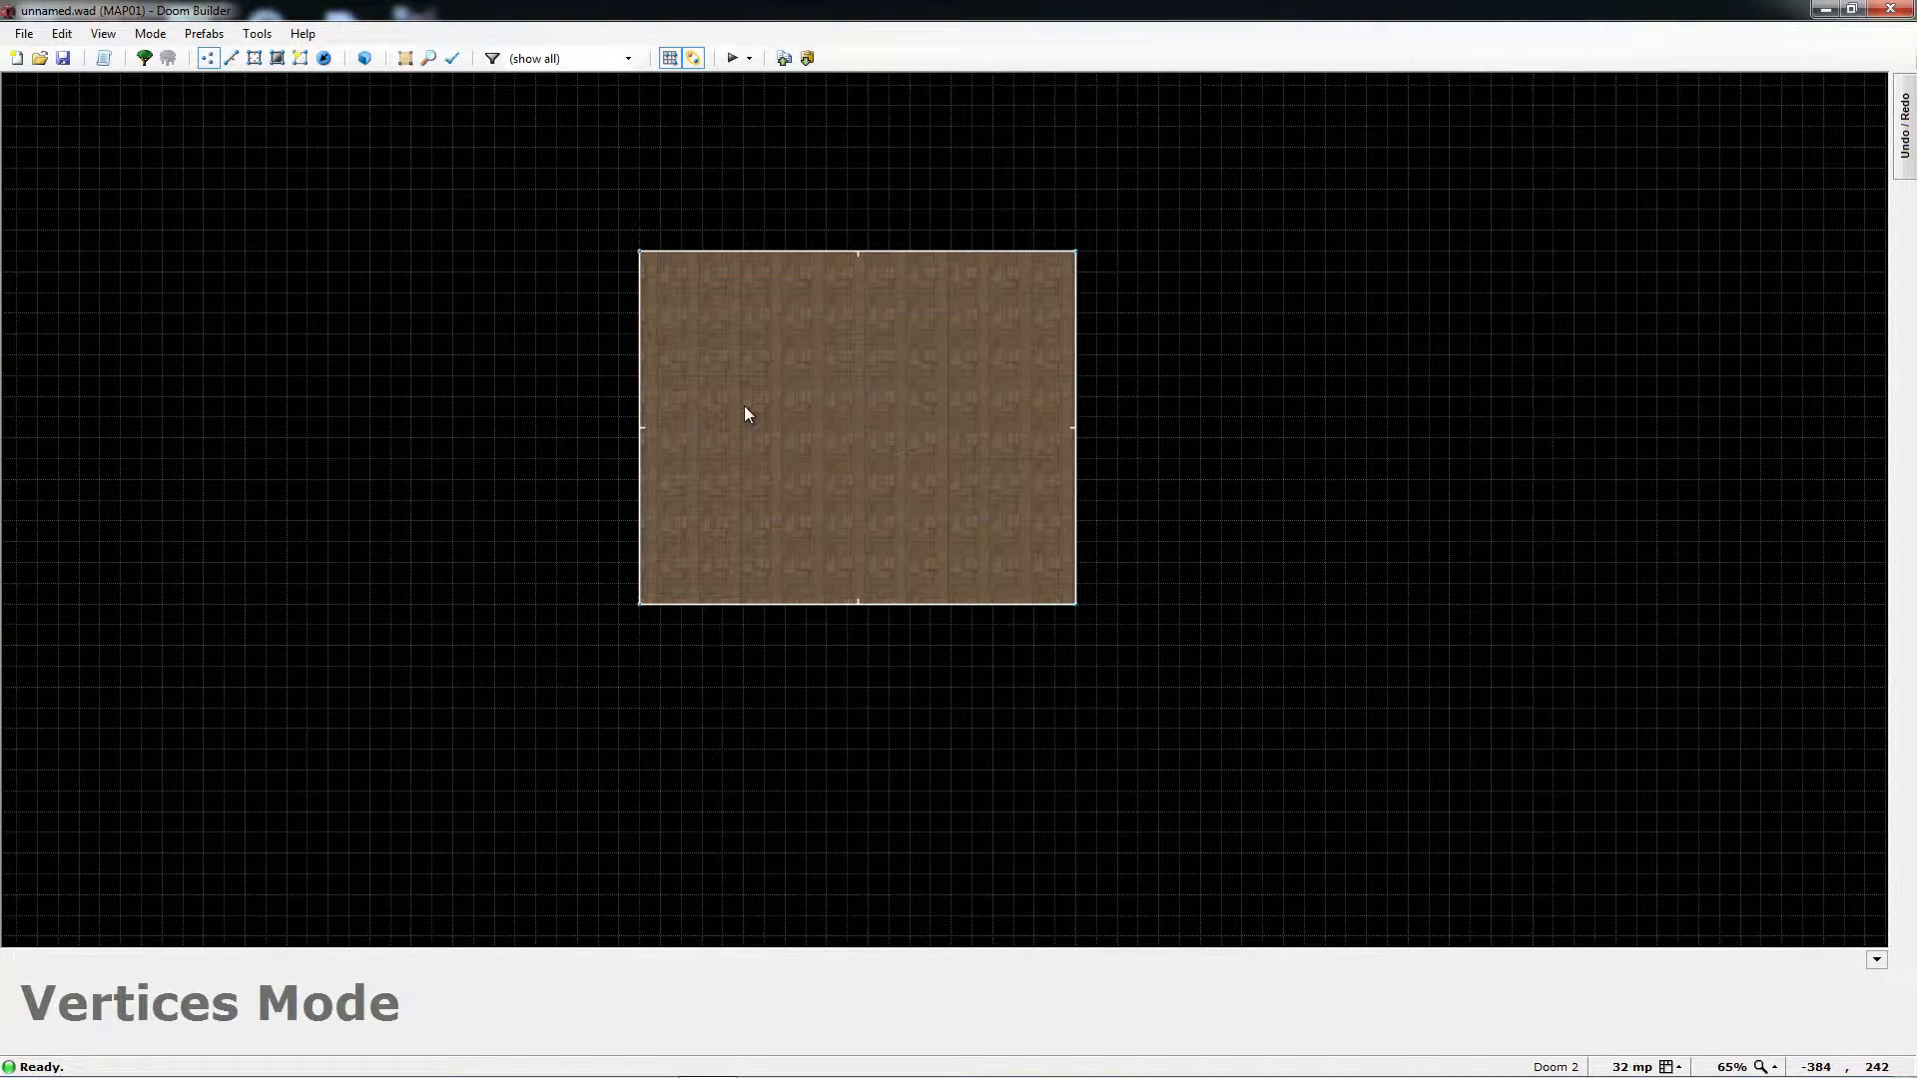
pyautogui.press('s')
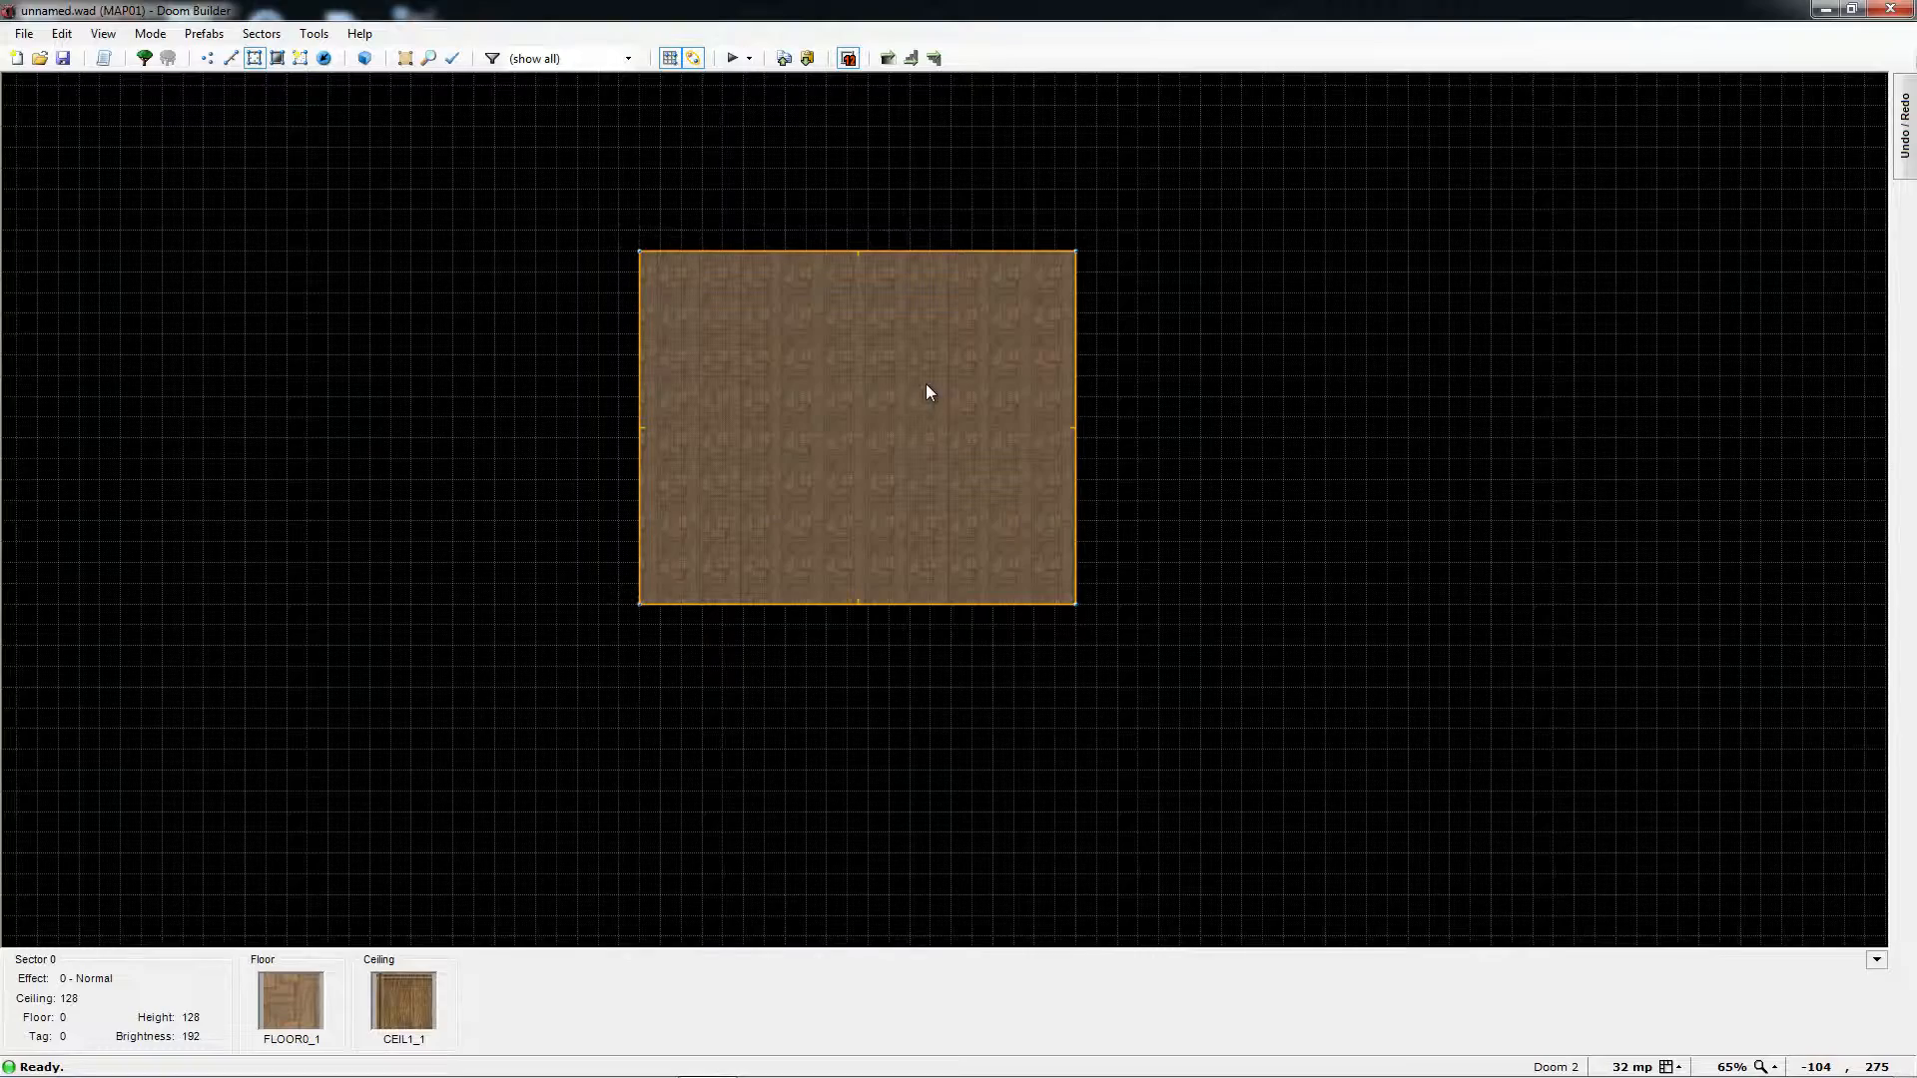
# - Examine the room's walls, floor and ceiling in Visual Mode from several viewpoints, and return to the 2D map
pyautogui.press('w')
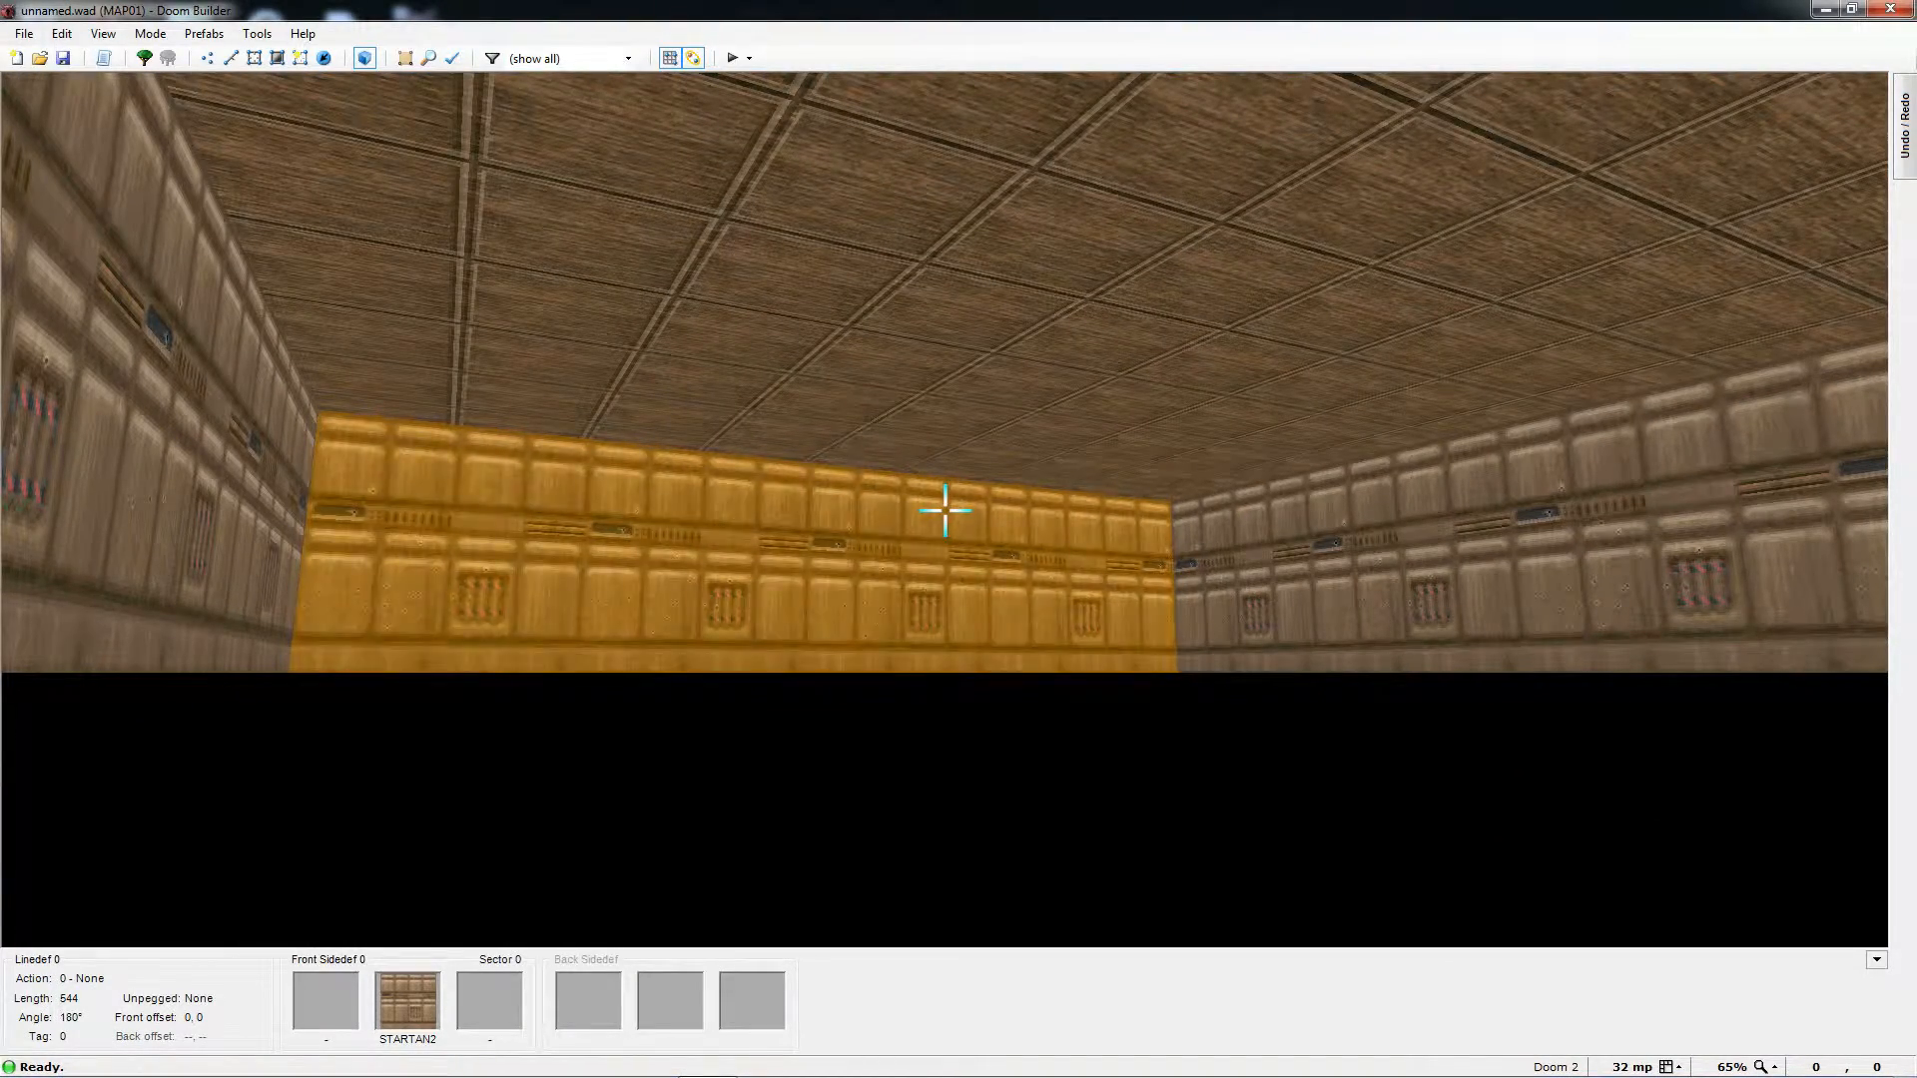
pyautogui.press('e')
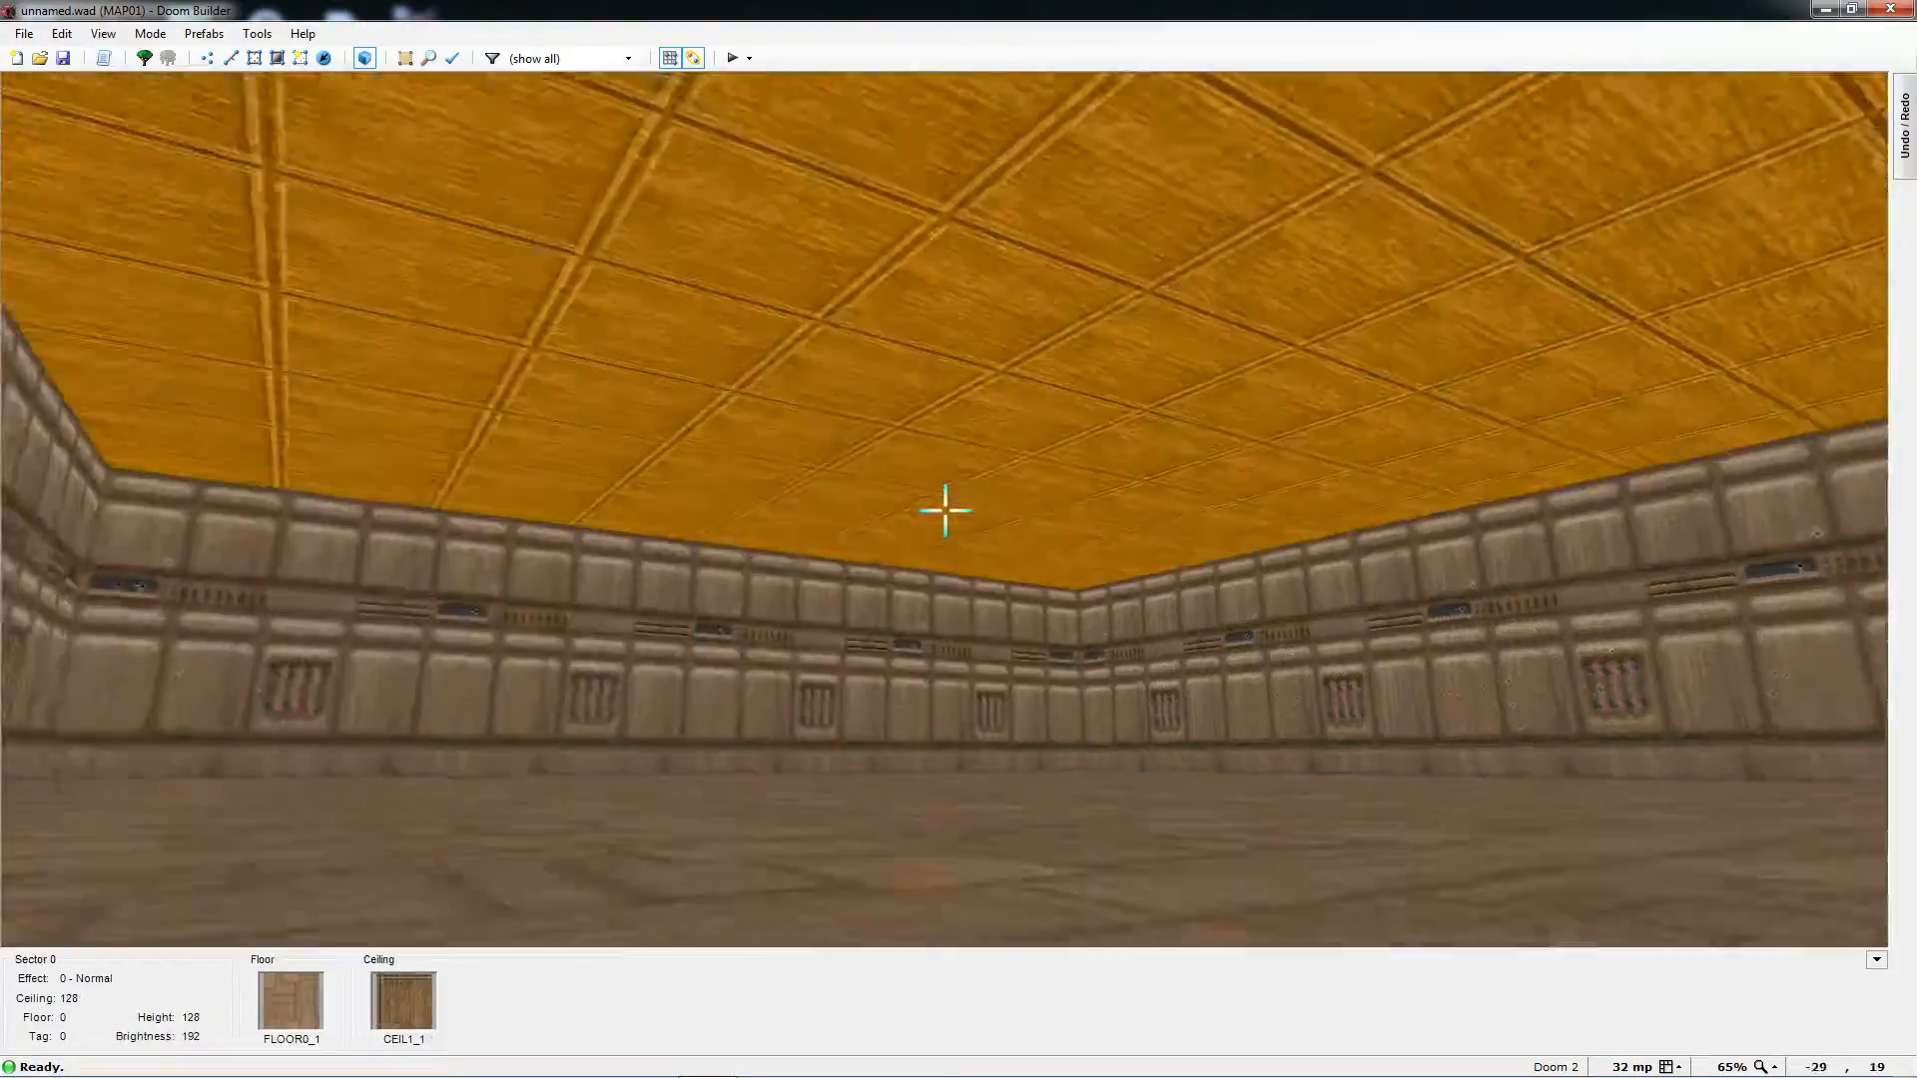
pyautogui.press('e')
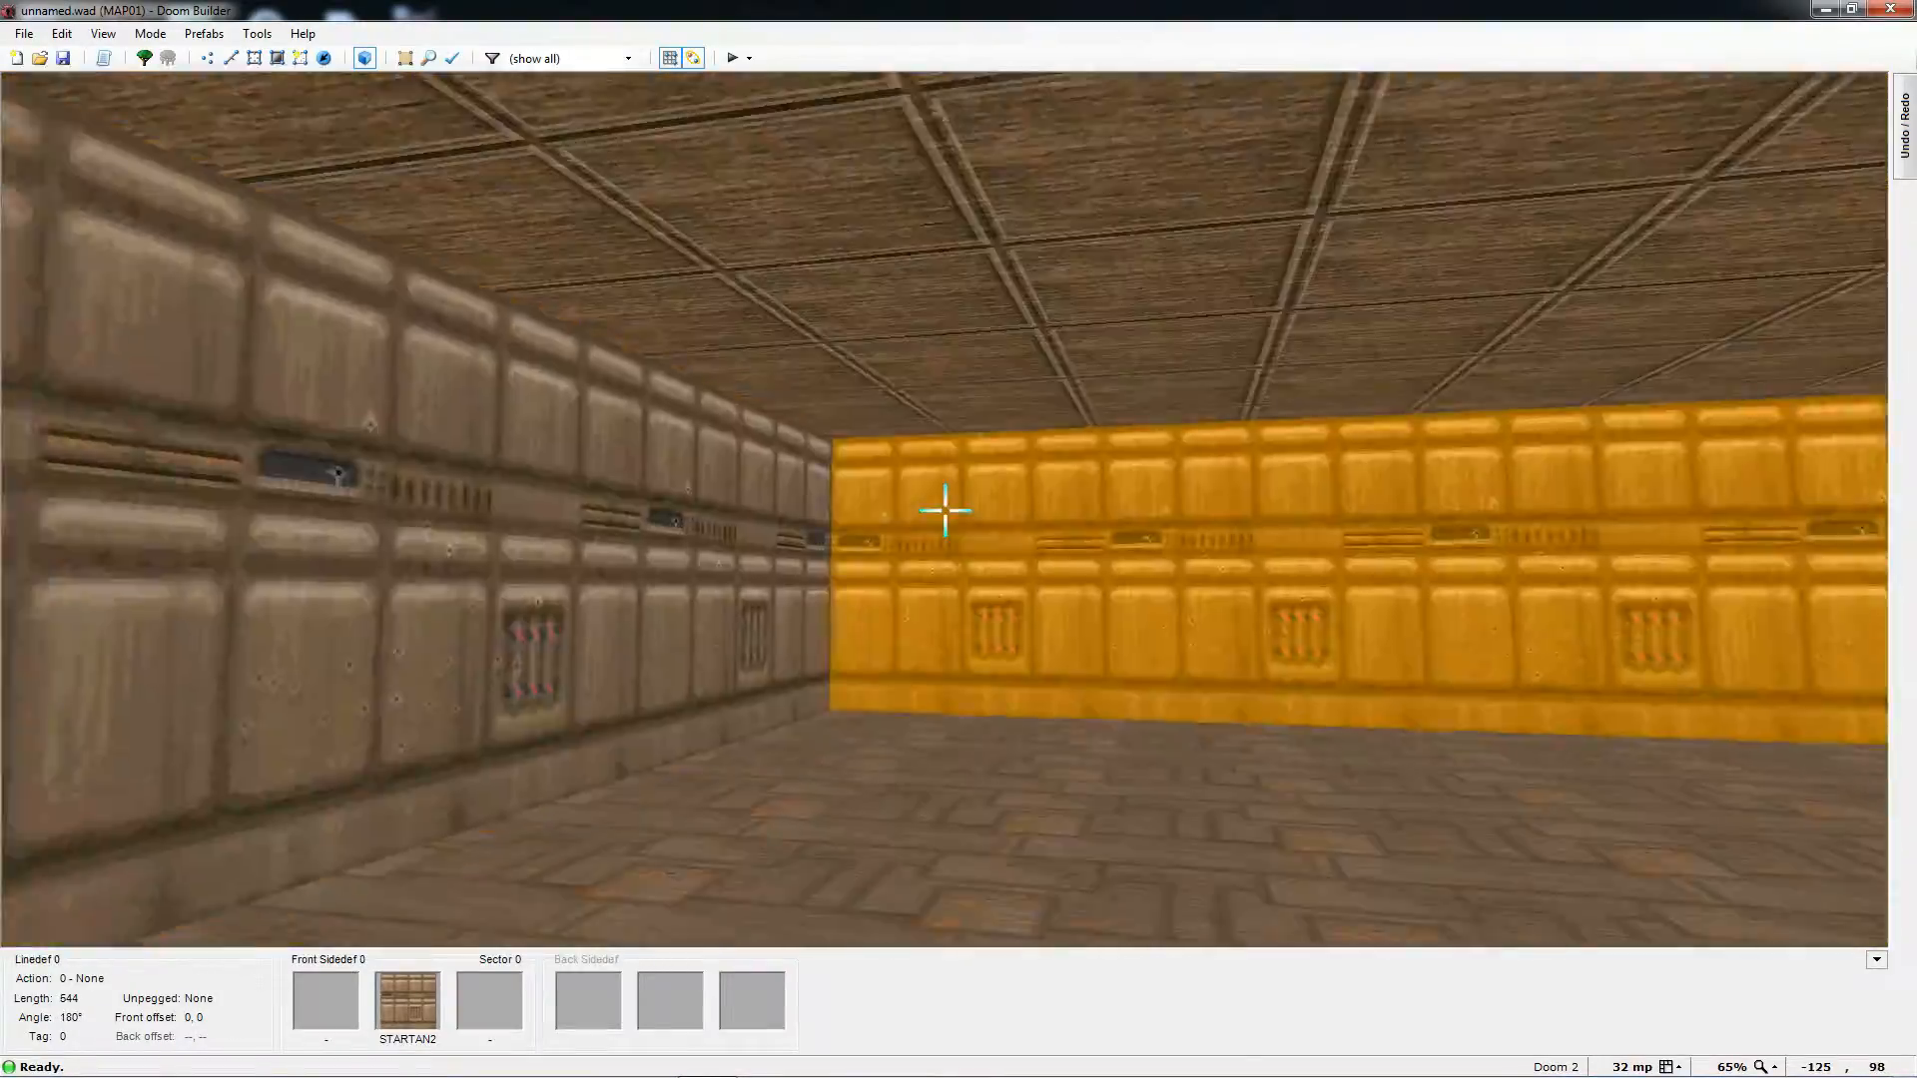
pyautogui.press('e')
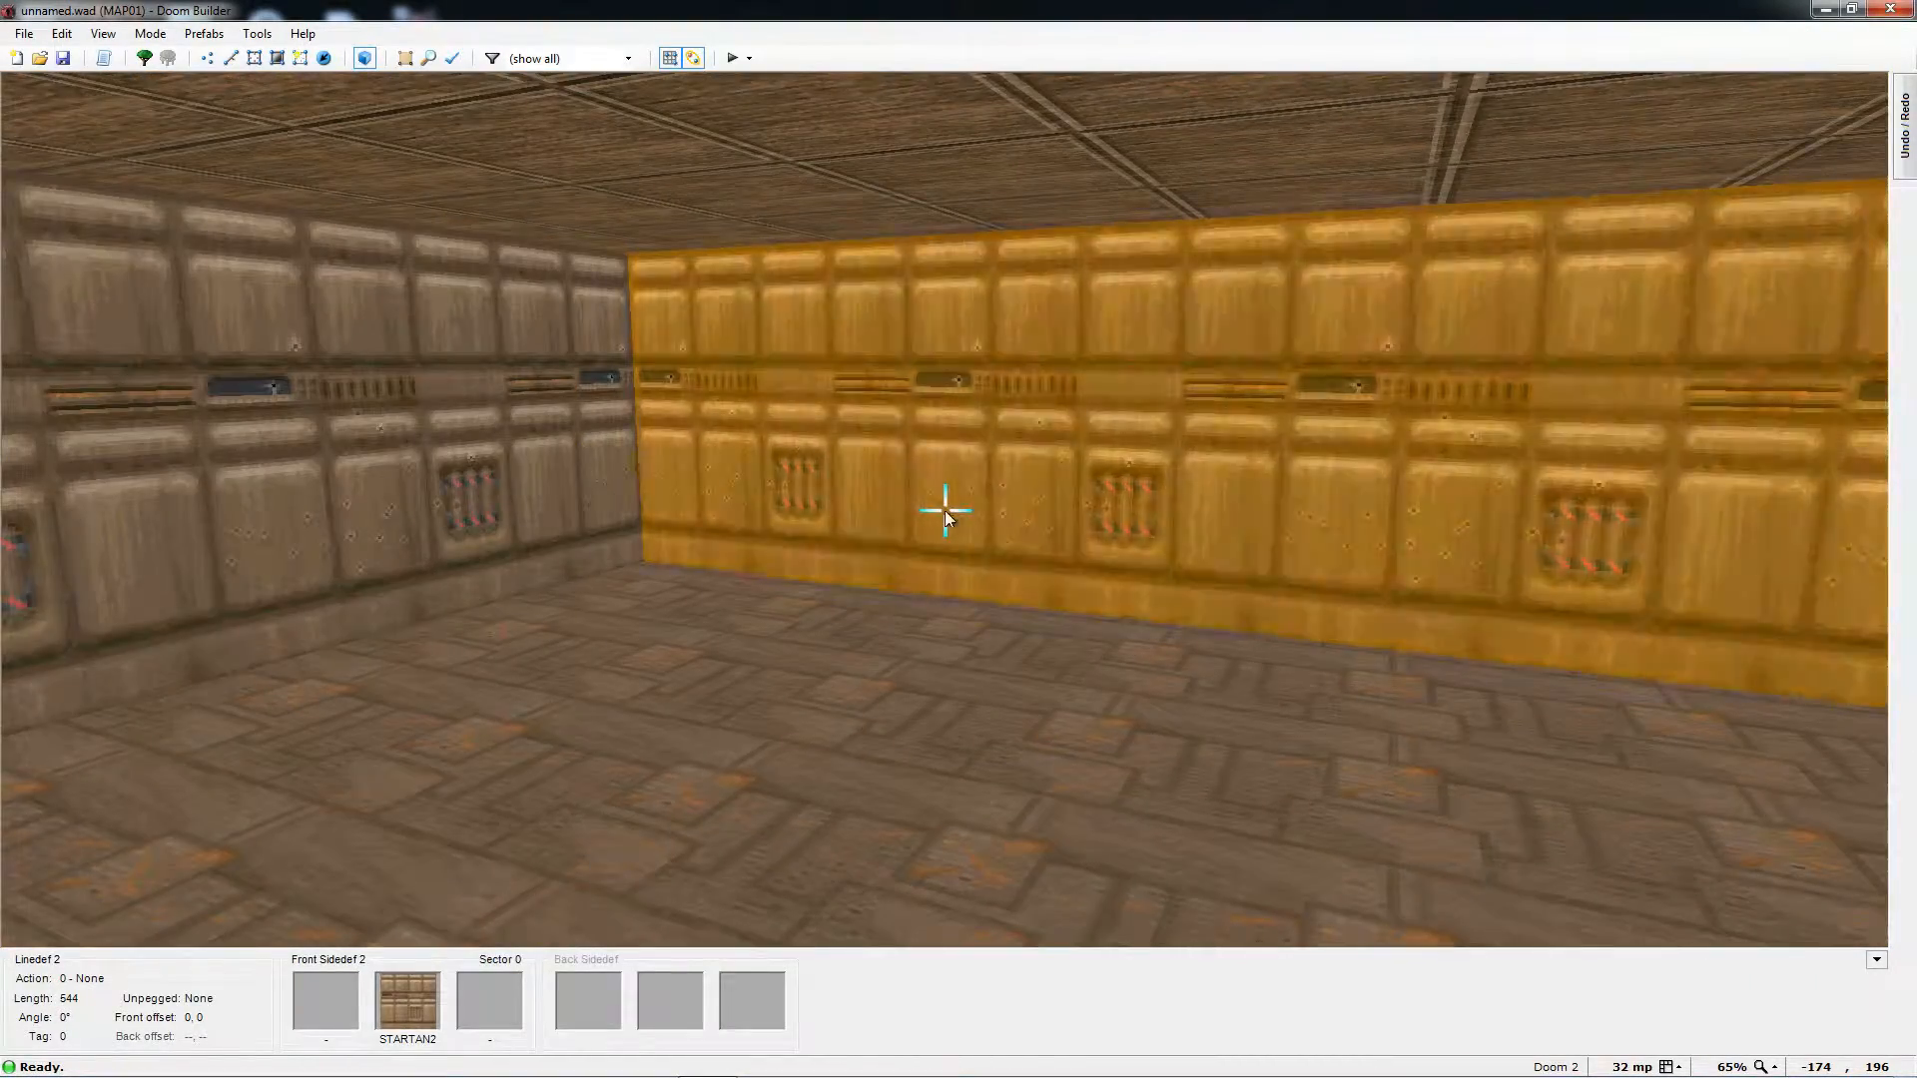
pyautogui.press('w')
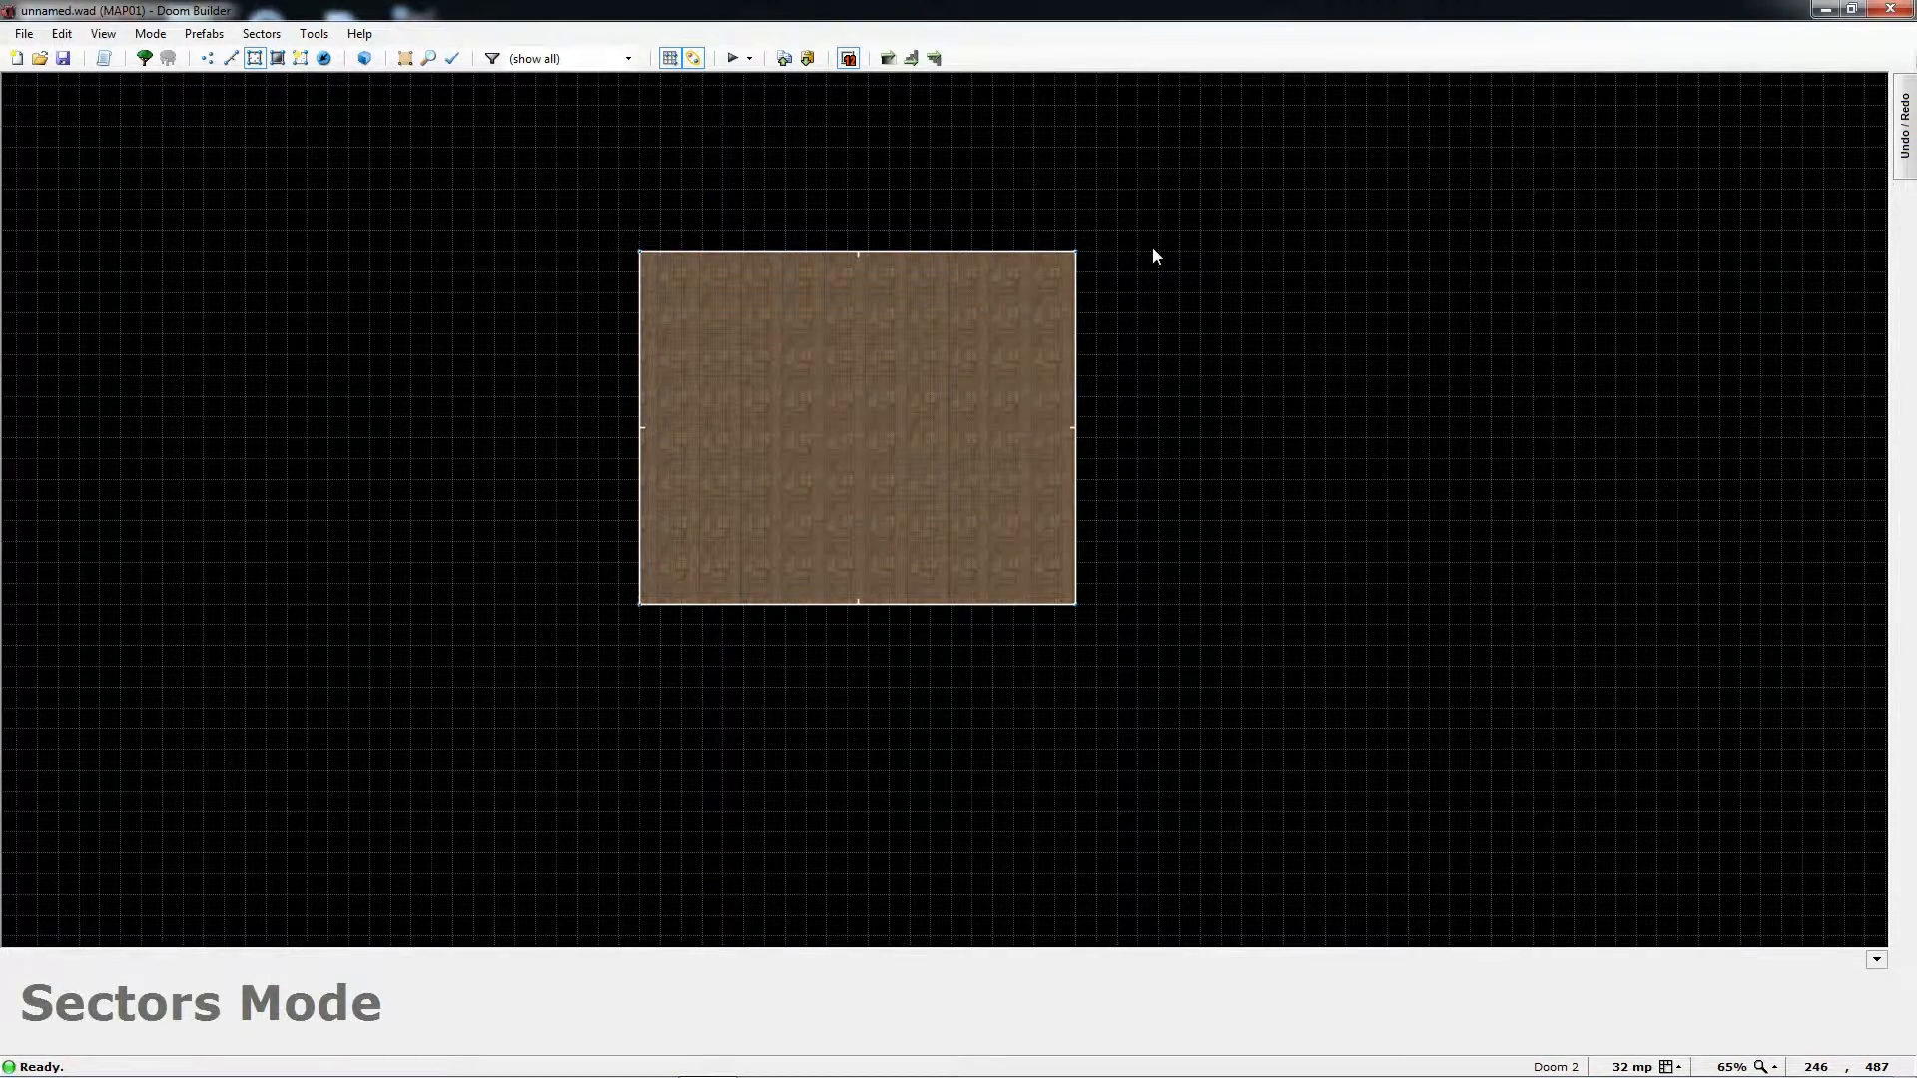
# - Draw a second closed room of linedefs, 384 units wide and 352 units high, on the empty grid east of the first room
pyautogui.press('l')
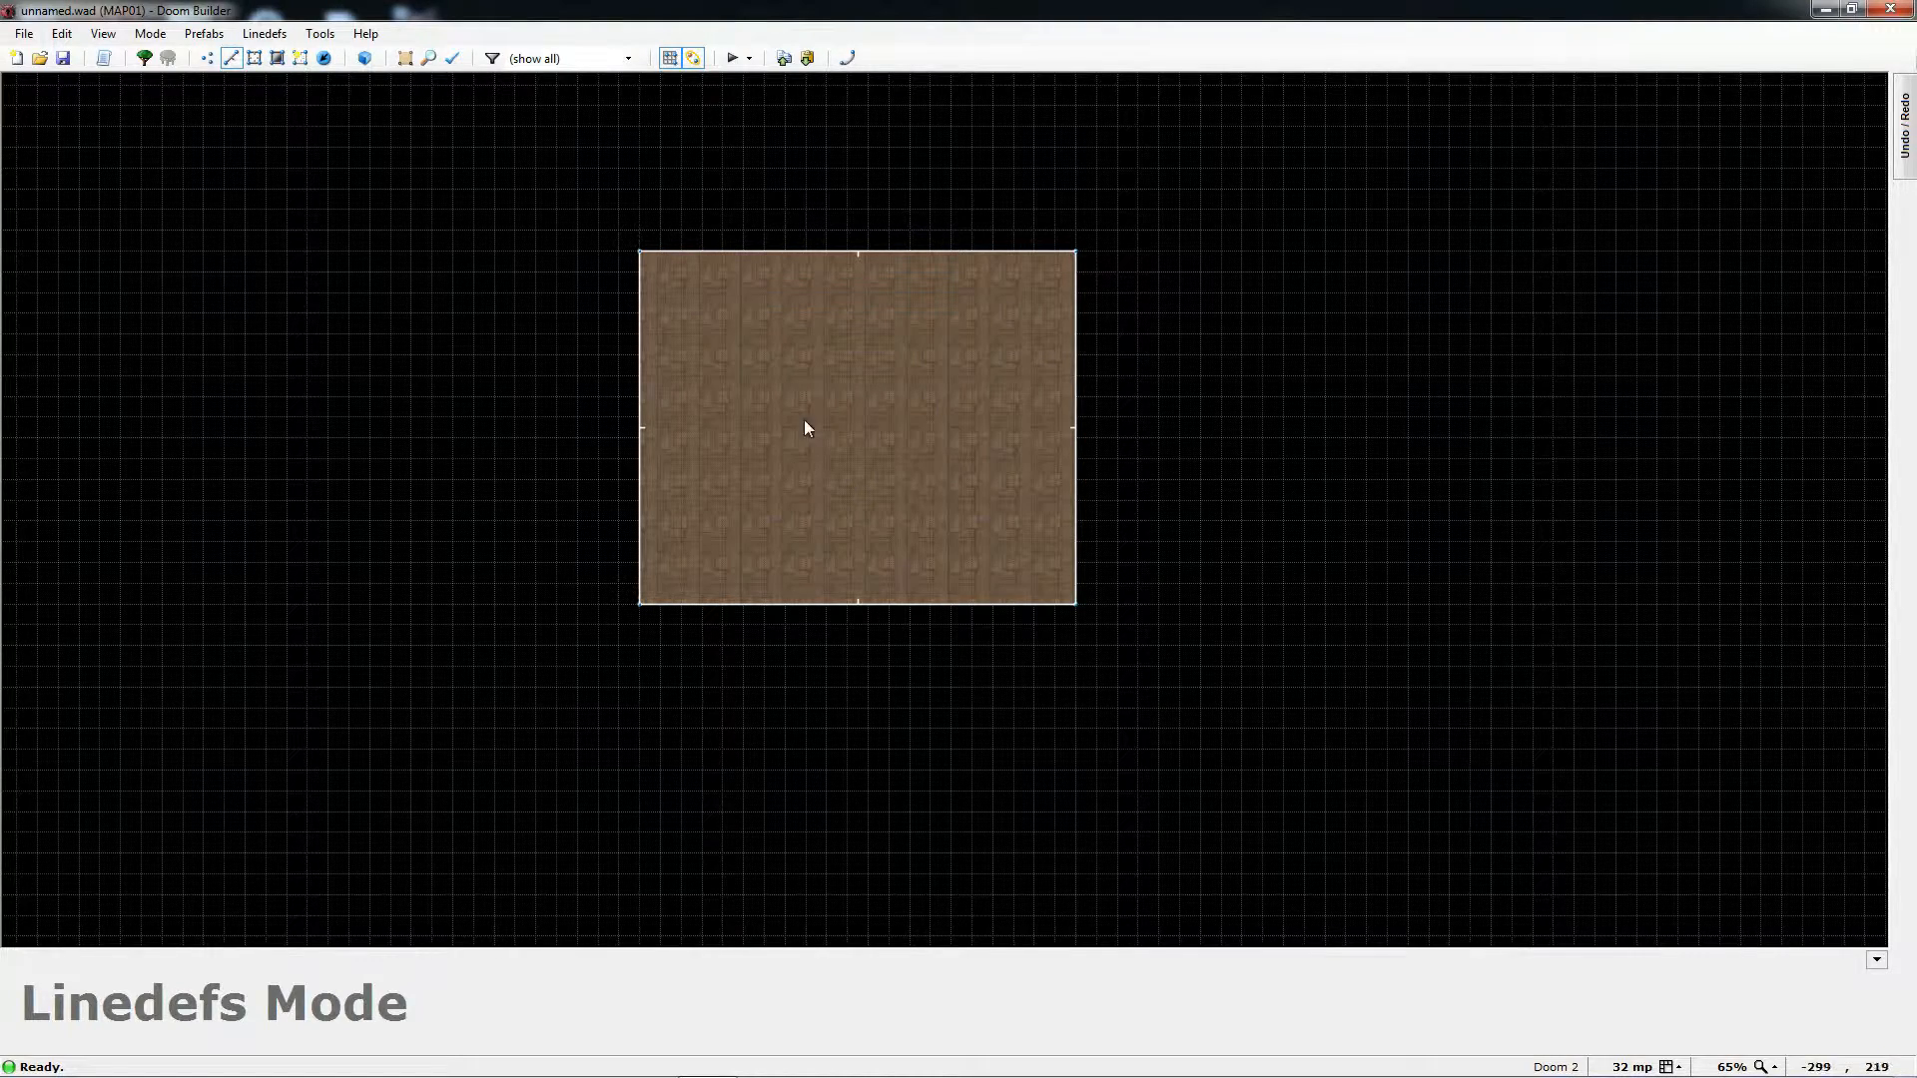
pyautogui.press('d')
pyautogui.click(1159, 274)
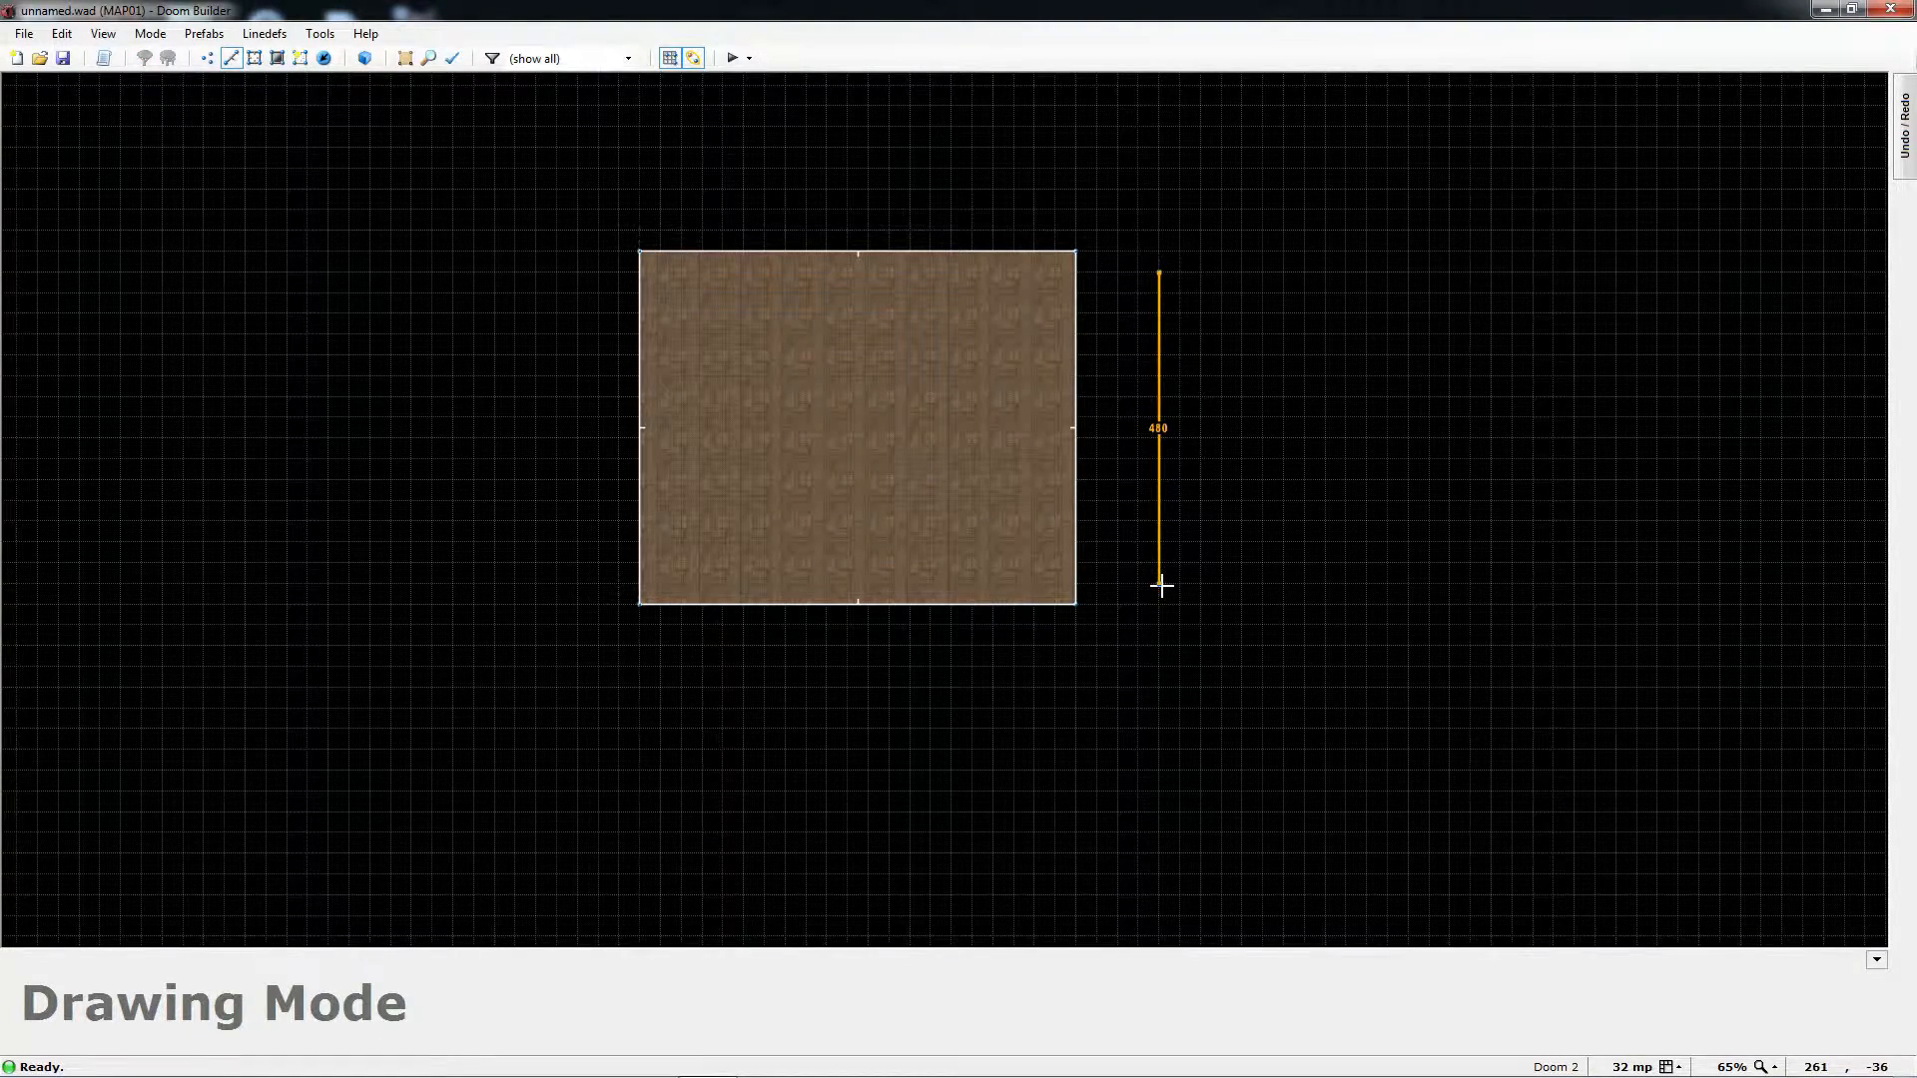
pyautogui.click(1158, 501)
pyautogui.click(1408, 501)
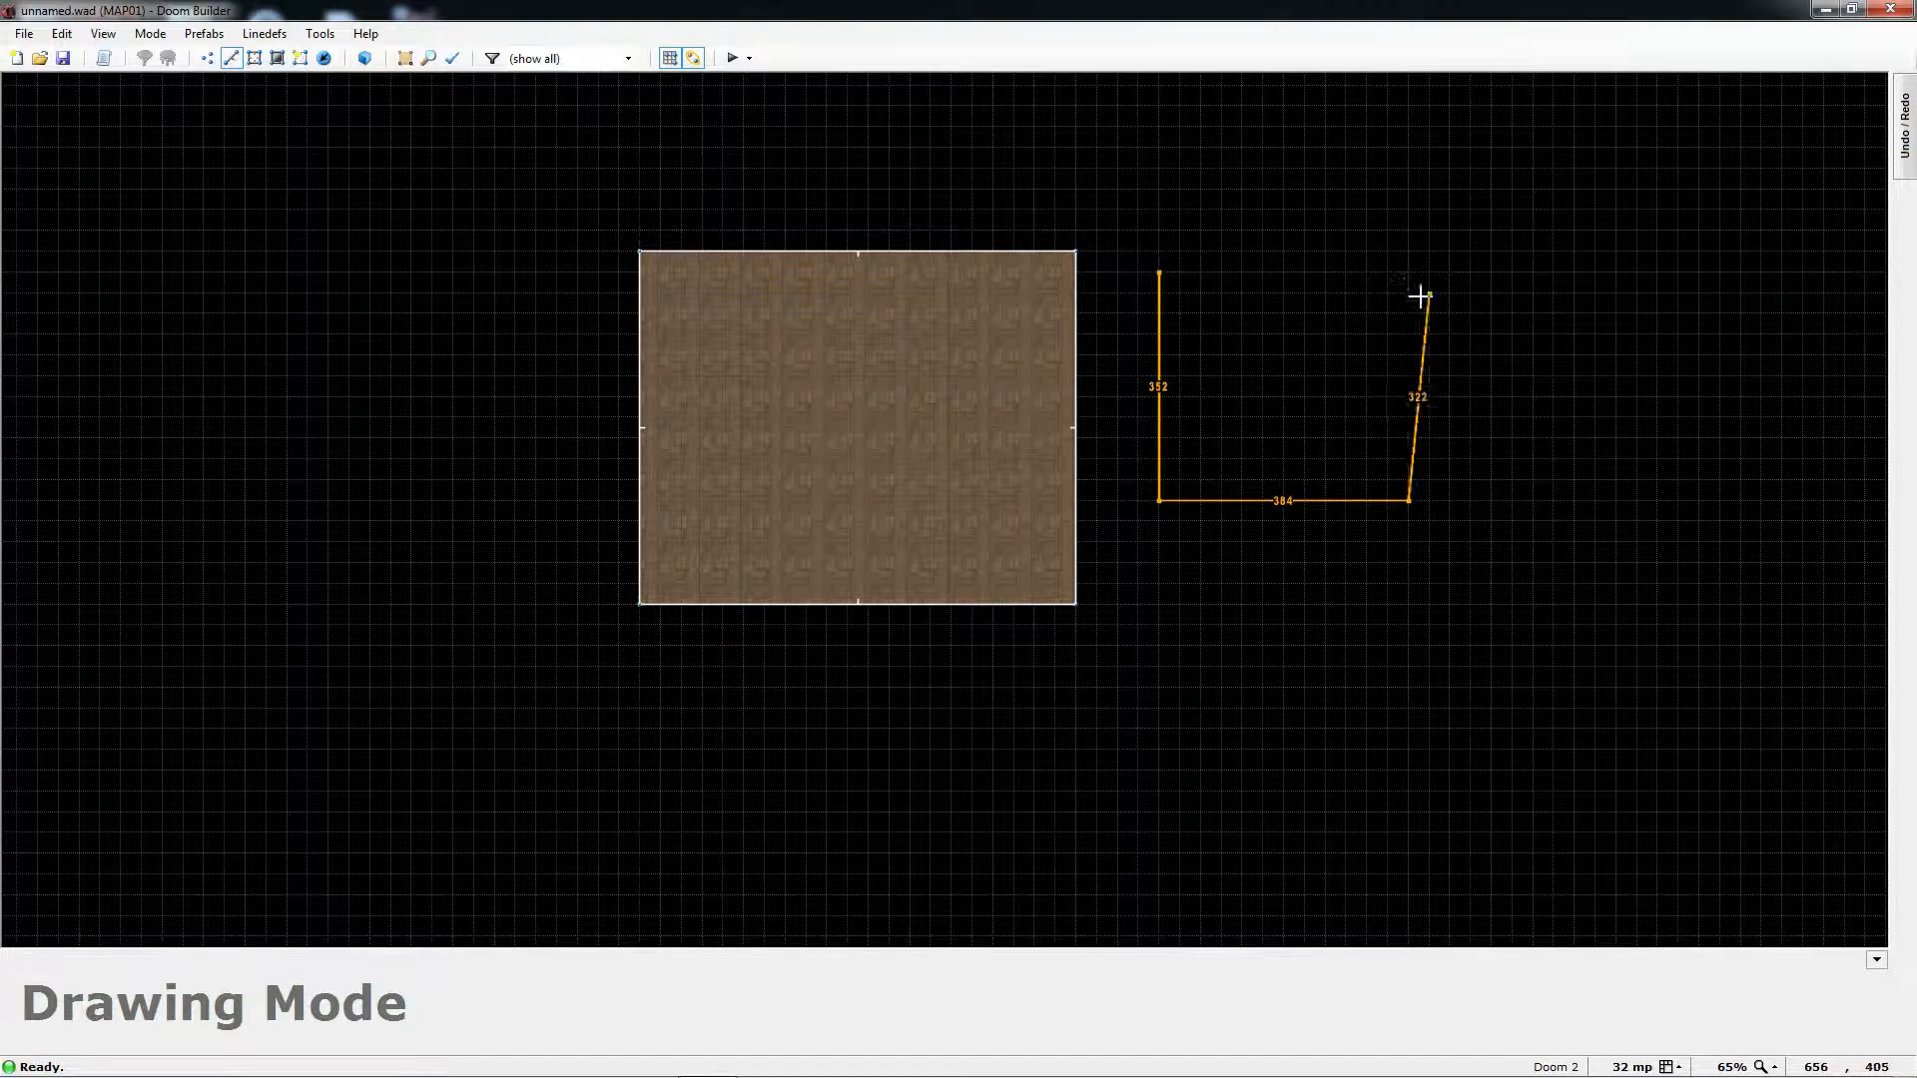
pyautogui.click(1408, 273)
pyautogui.click(1158, 273)
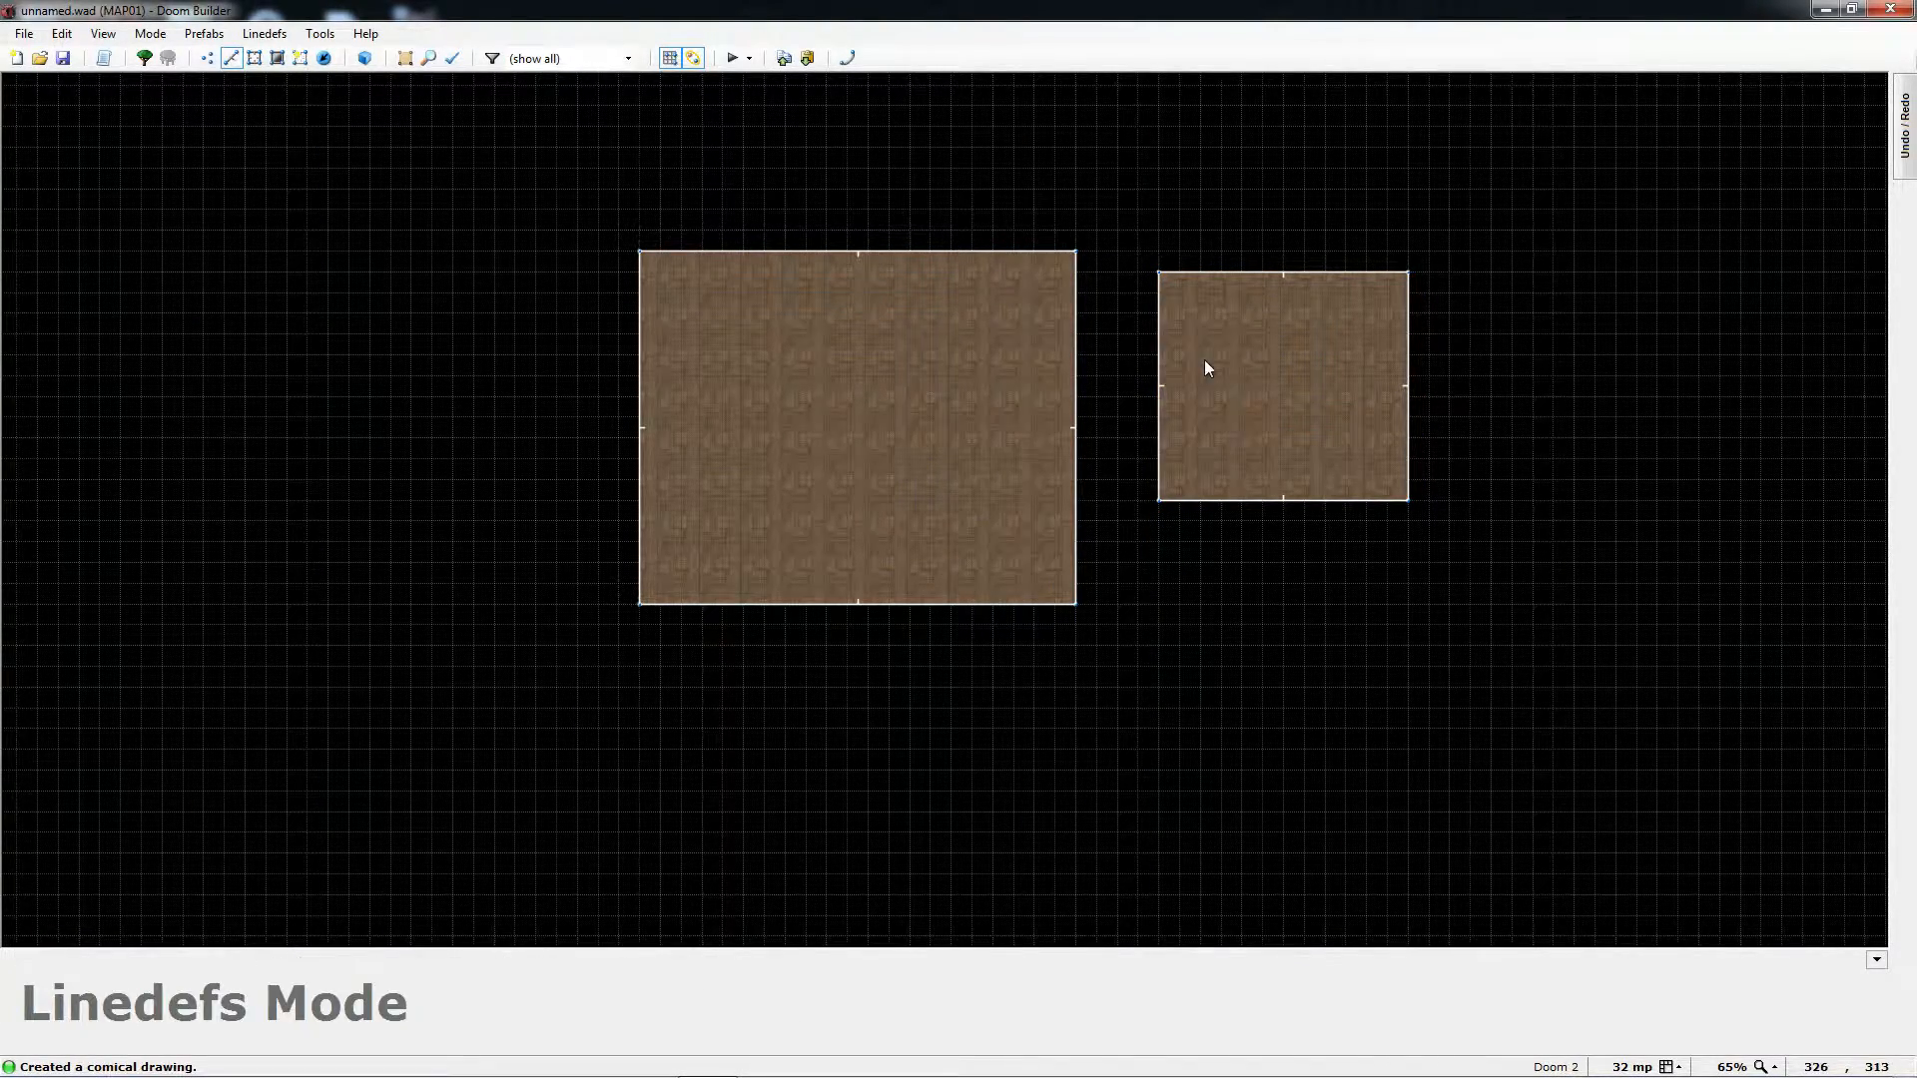
# - Move the smaller room's sector so its left edge joins the first room's right wall, centred vertically
pyautogui.press('s')
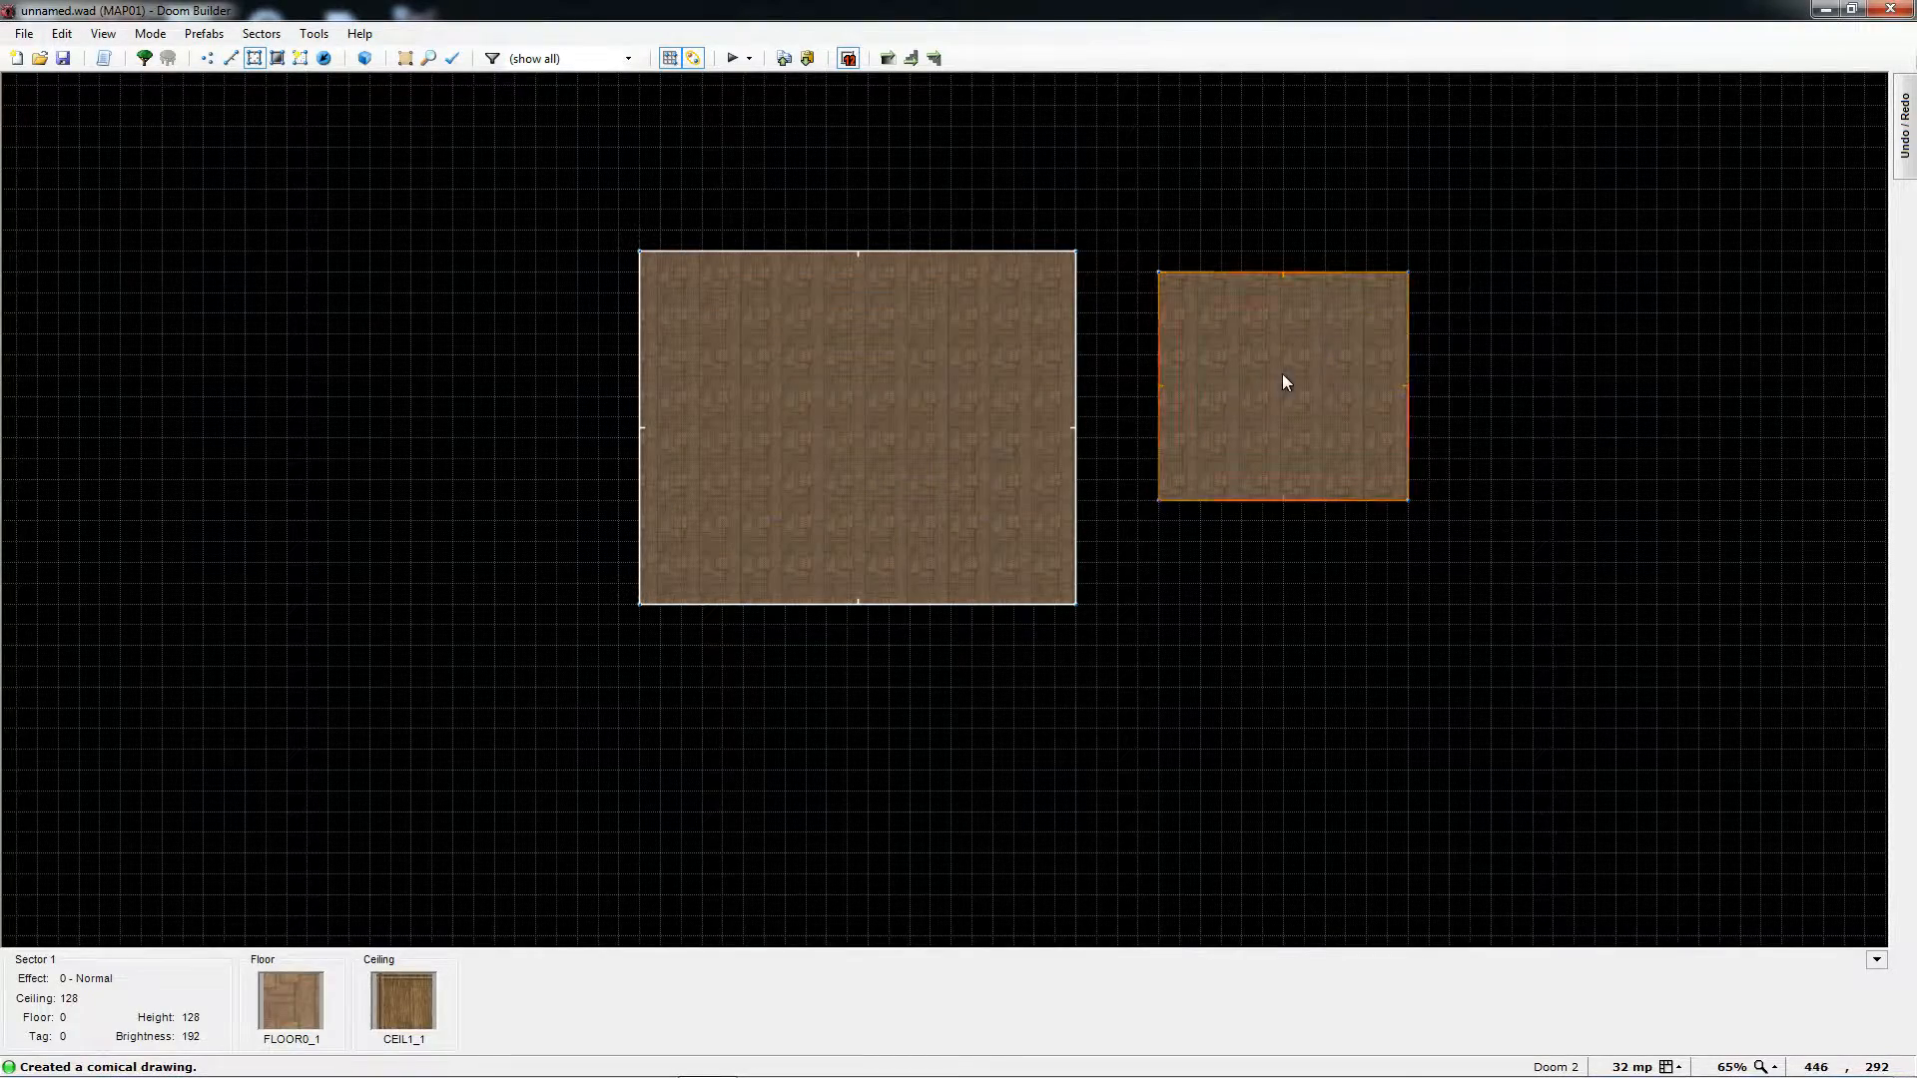
pyautogui.moveTo(1285, 381); pyautogui.dragTo(1314, 447)
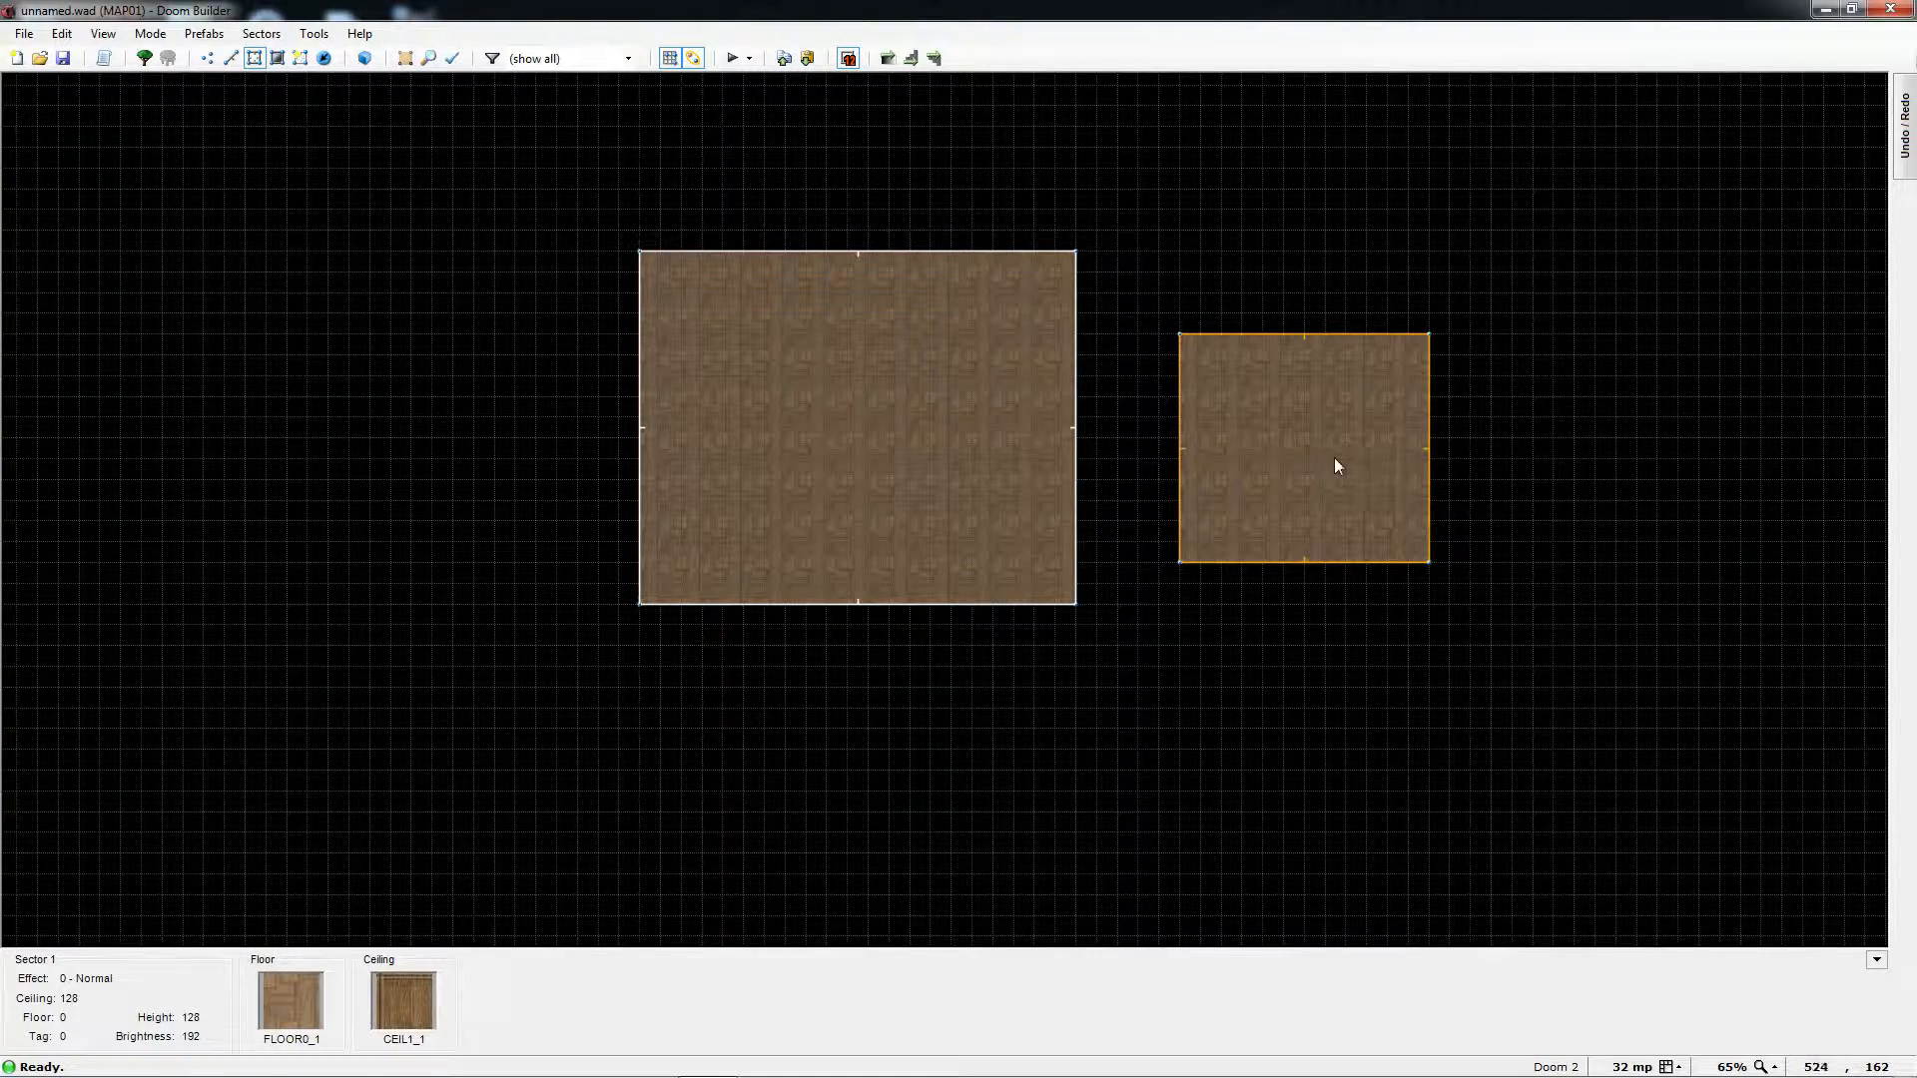
pyautogui.moveTo(1335, 458); pyautogui.dragTo(1241, 464)
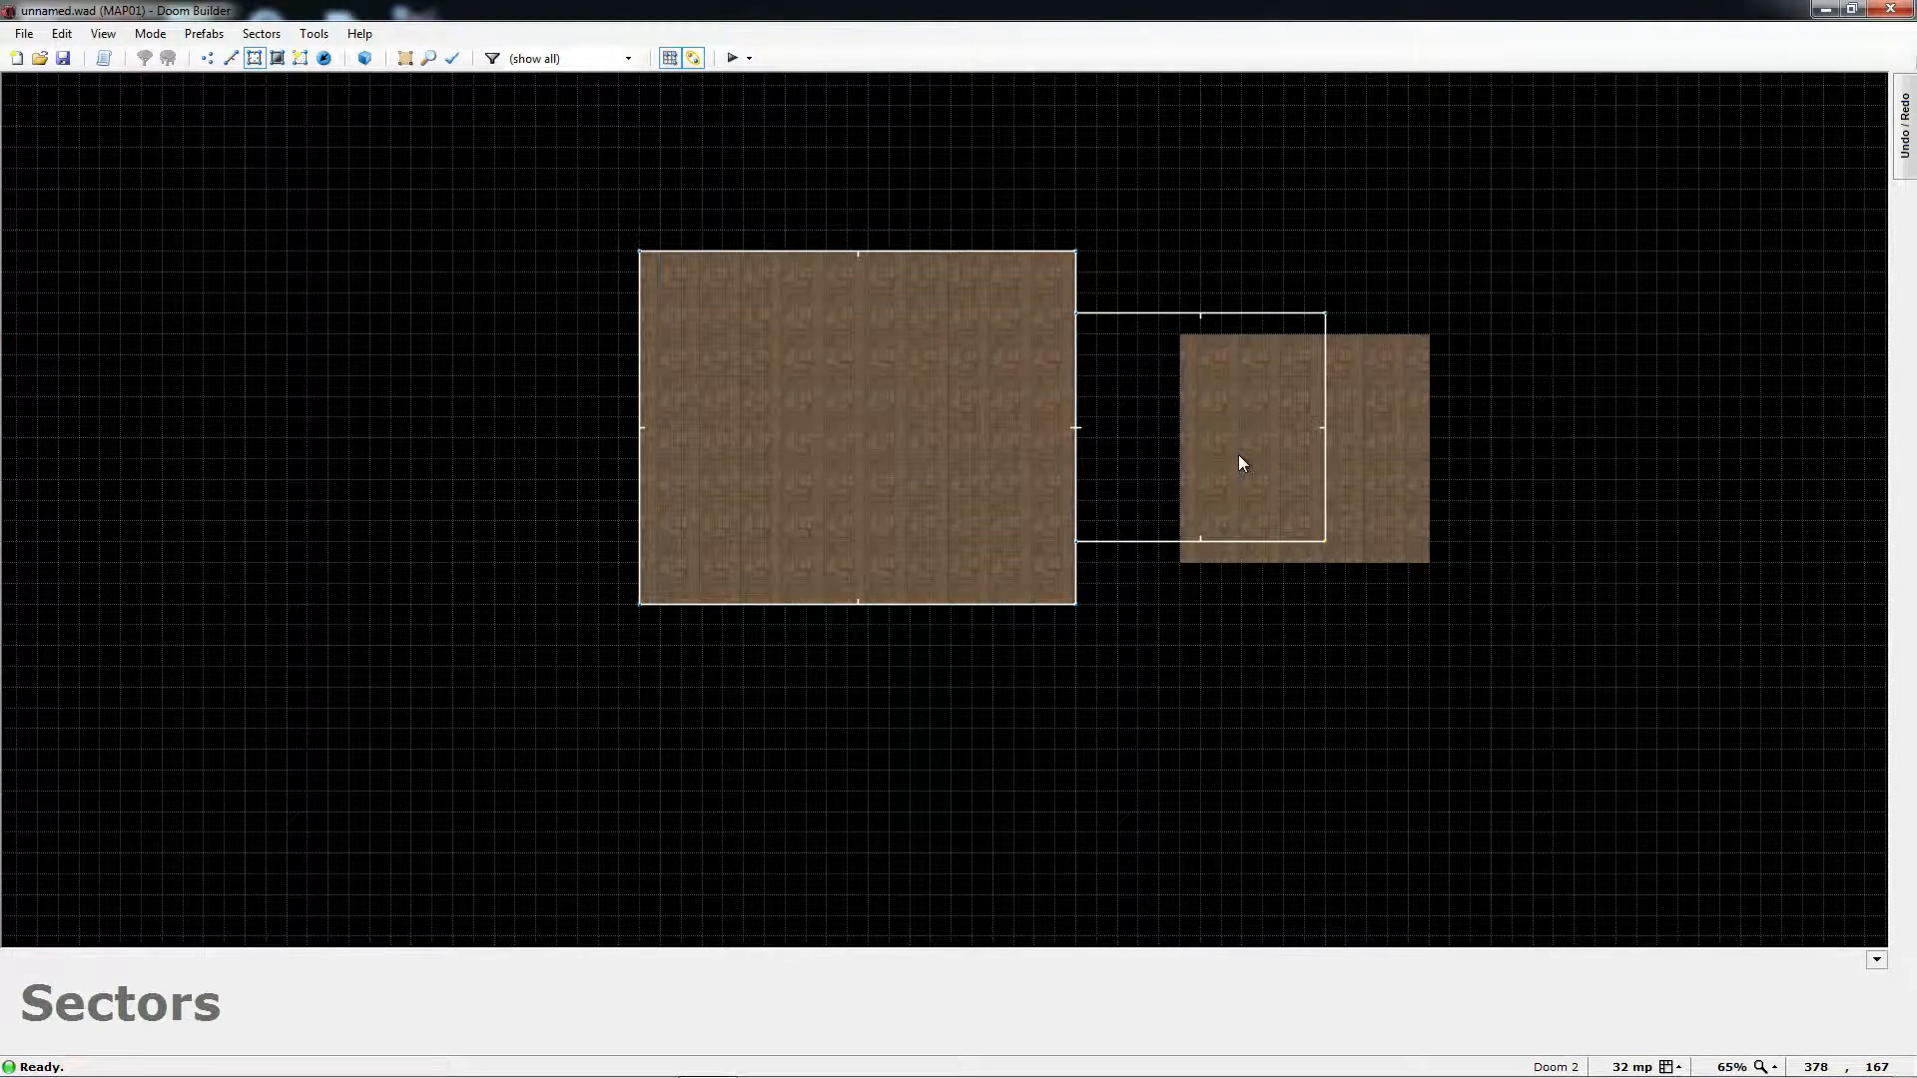
pyautogui.moveTo(1239, 457); pyautogui.dragTo(1239, 457)
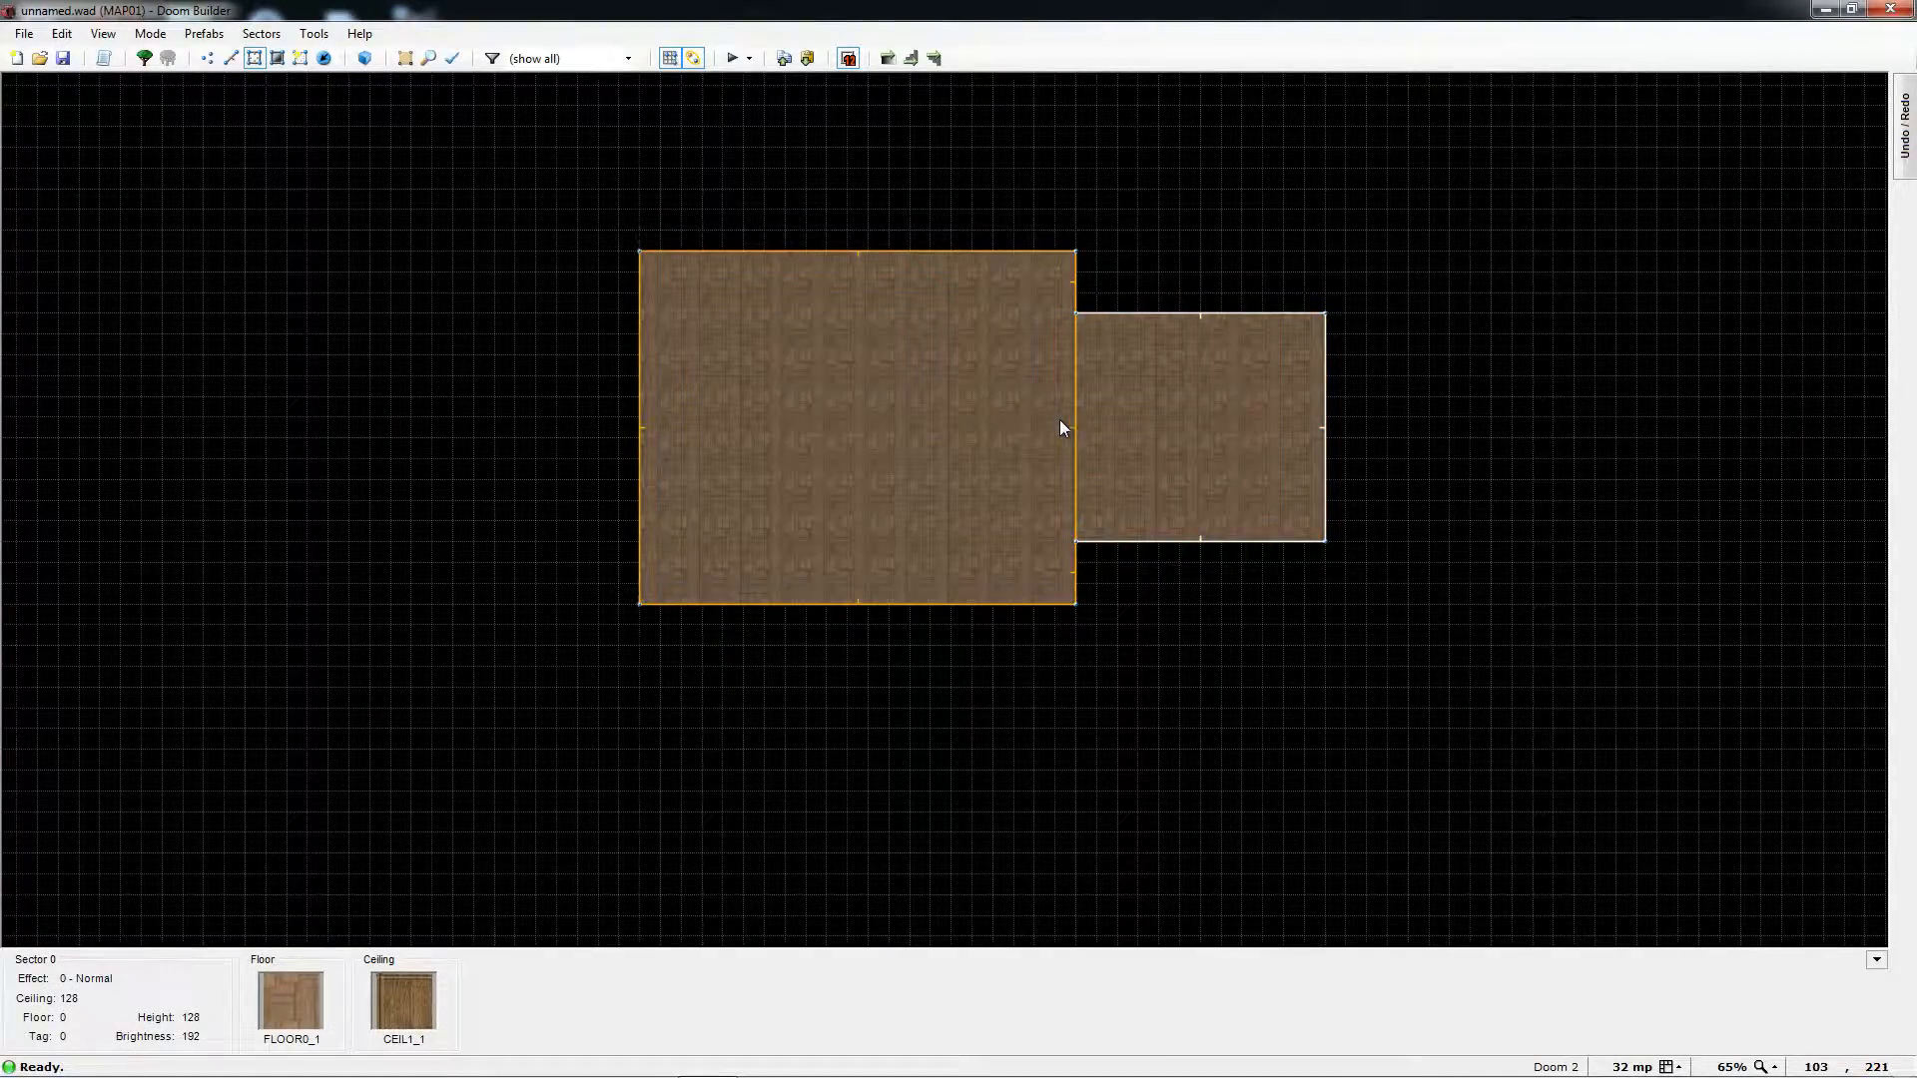
# - Examine the opening between the joined rooms in Visual Mode and their shared linedef in Linedefs mode
pyautogui.press('w')
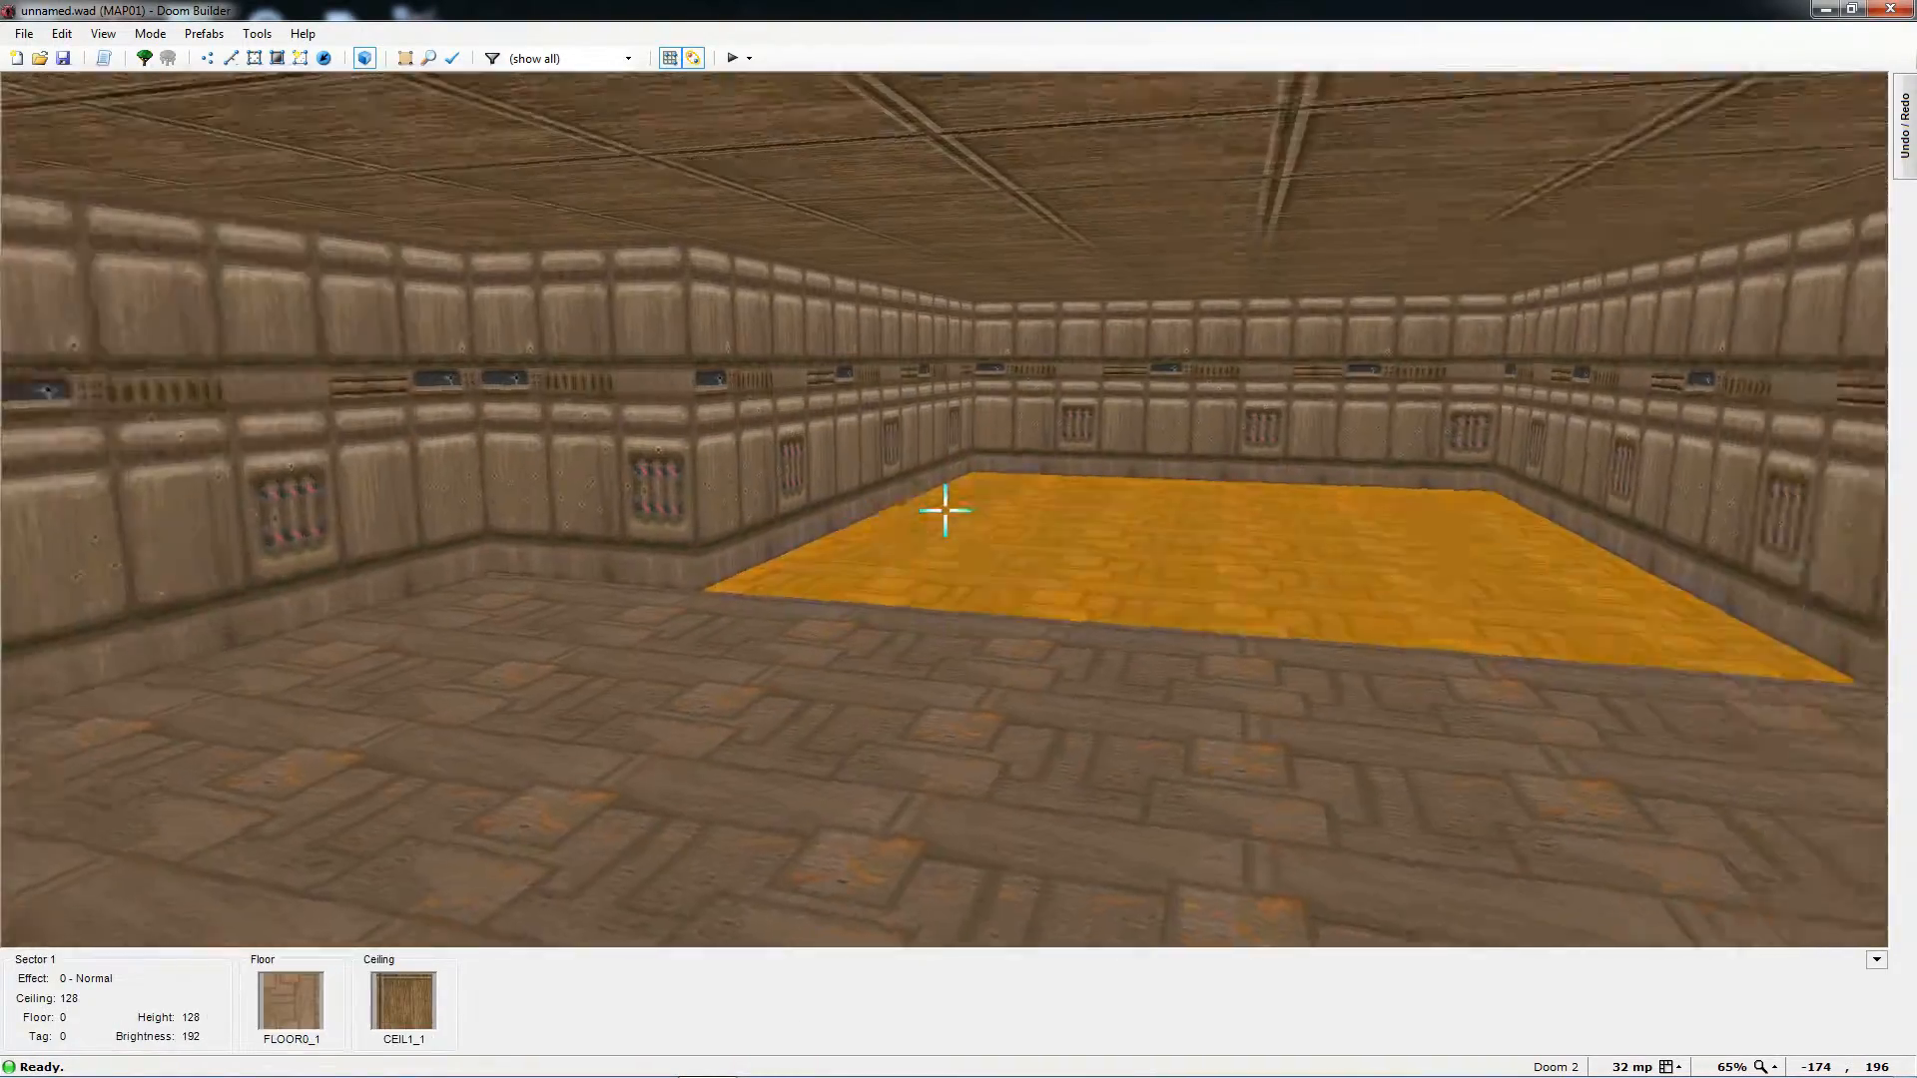
pyautogui.press('q')
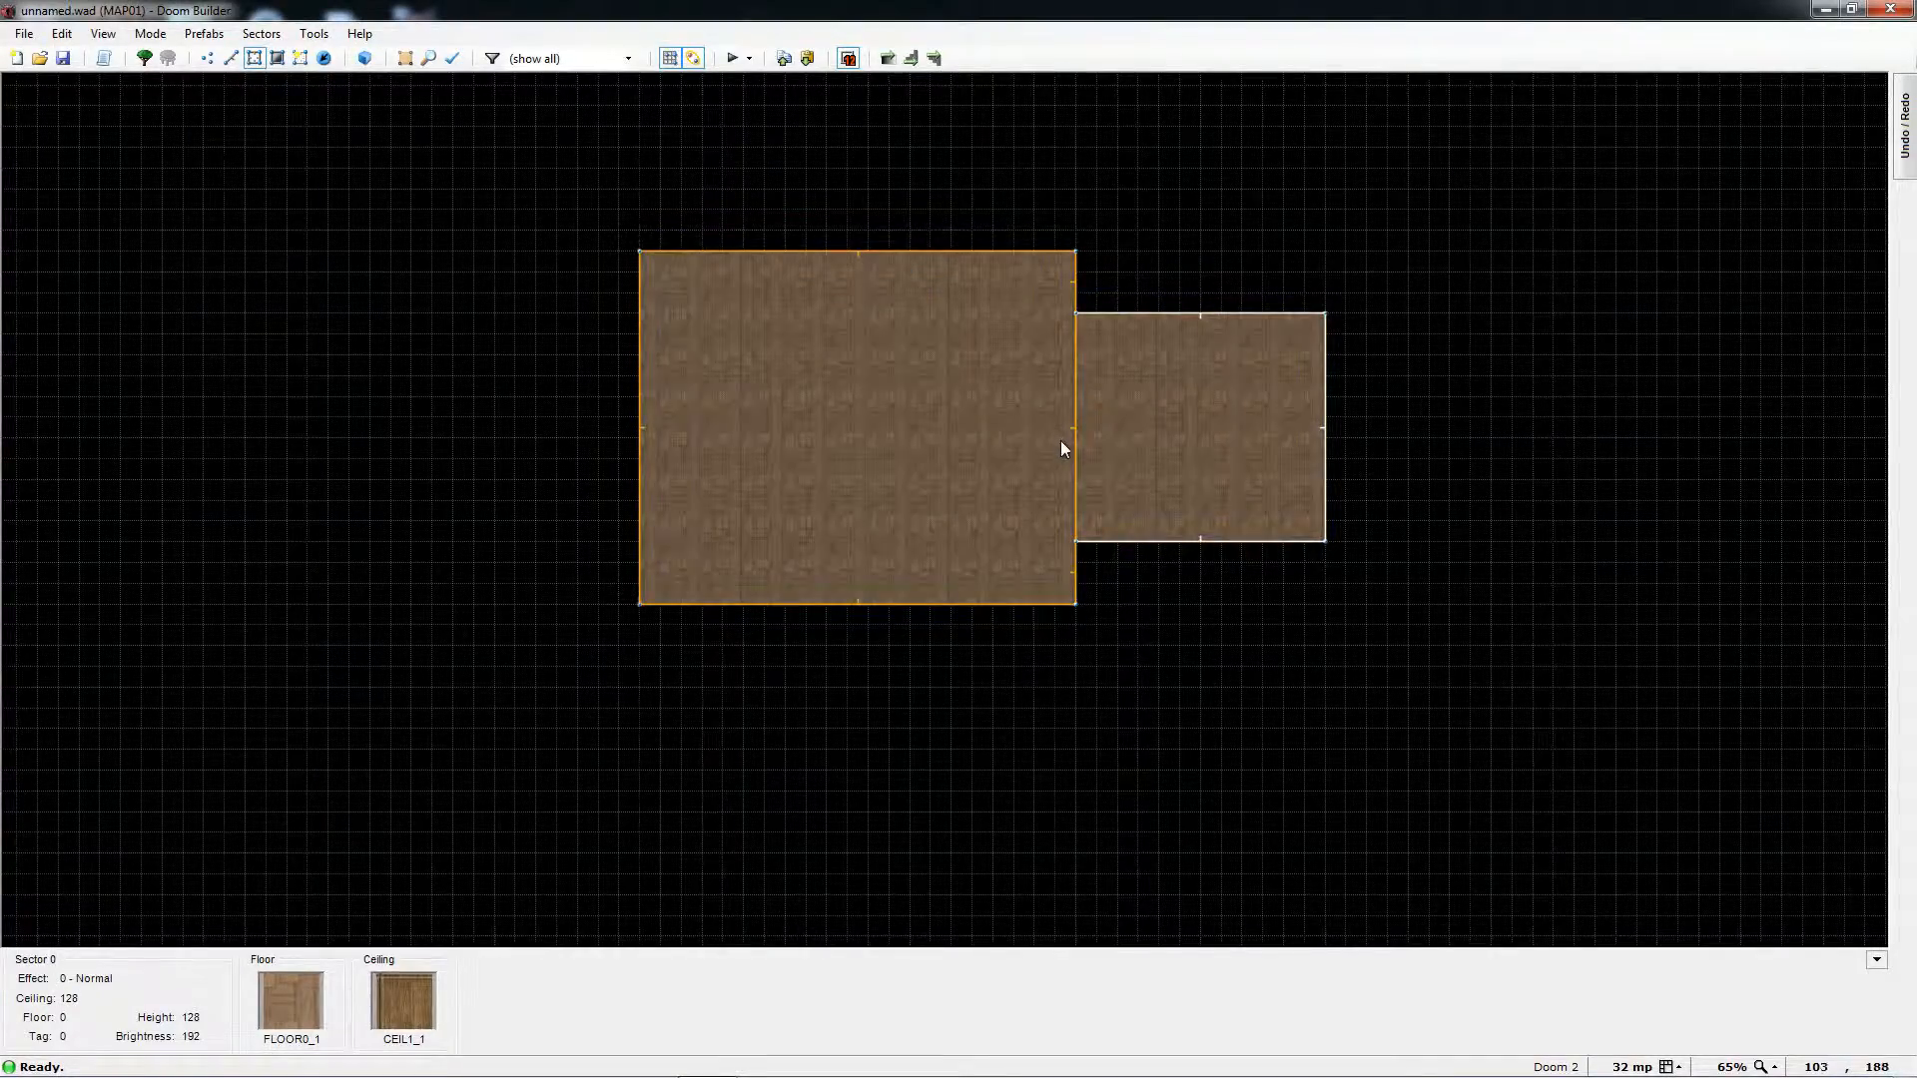
pyautogui.scroll(1, 1065, 444)
pyautogui.press('l')
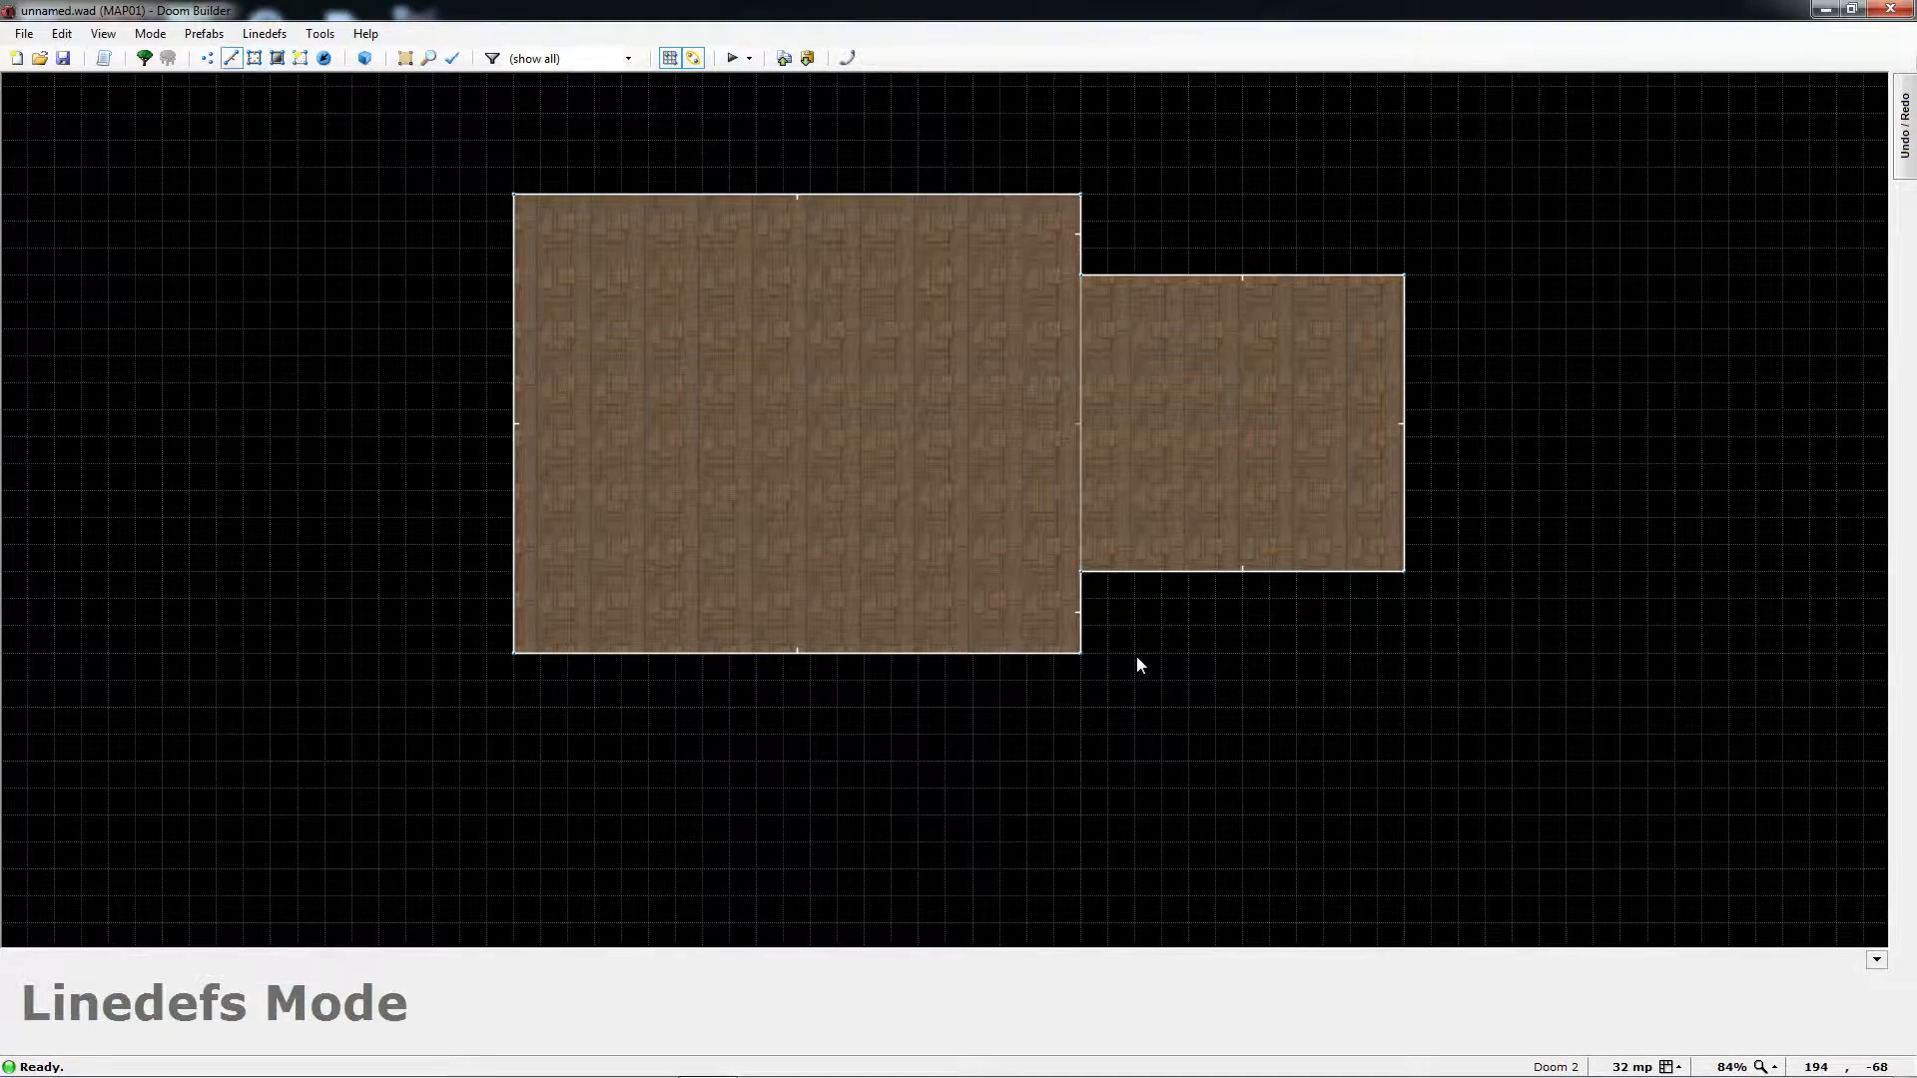
pyautogui.scroll(1, 1086, 472)
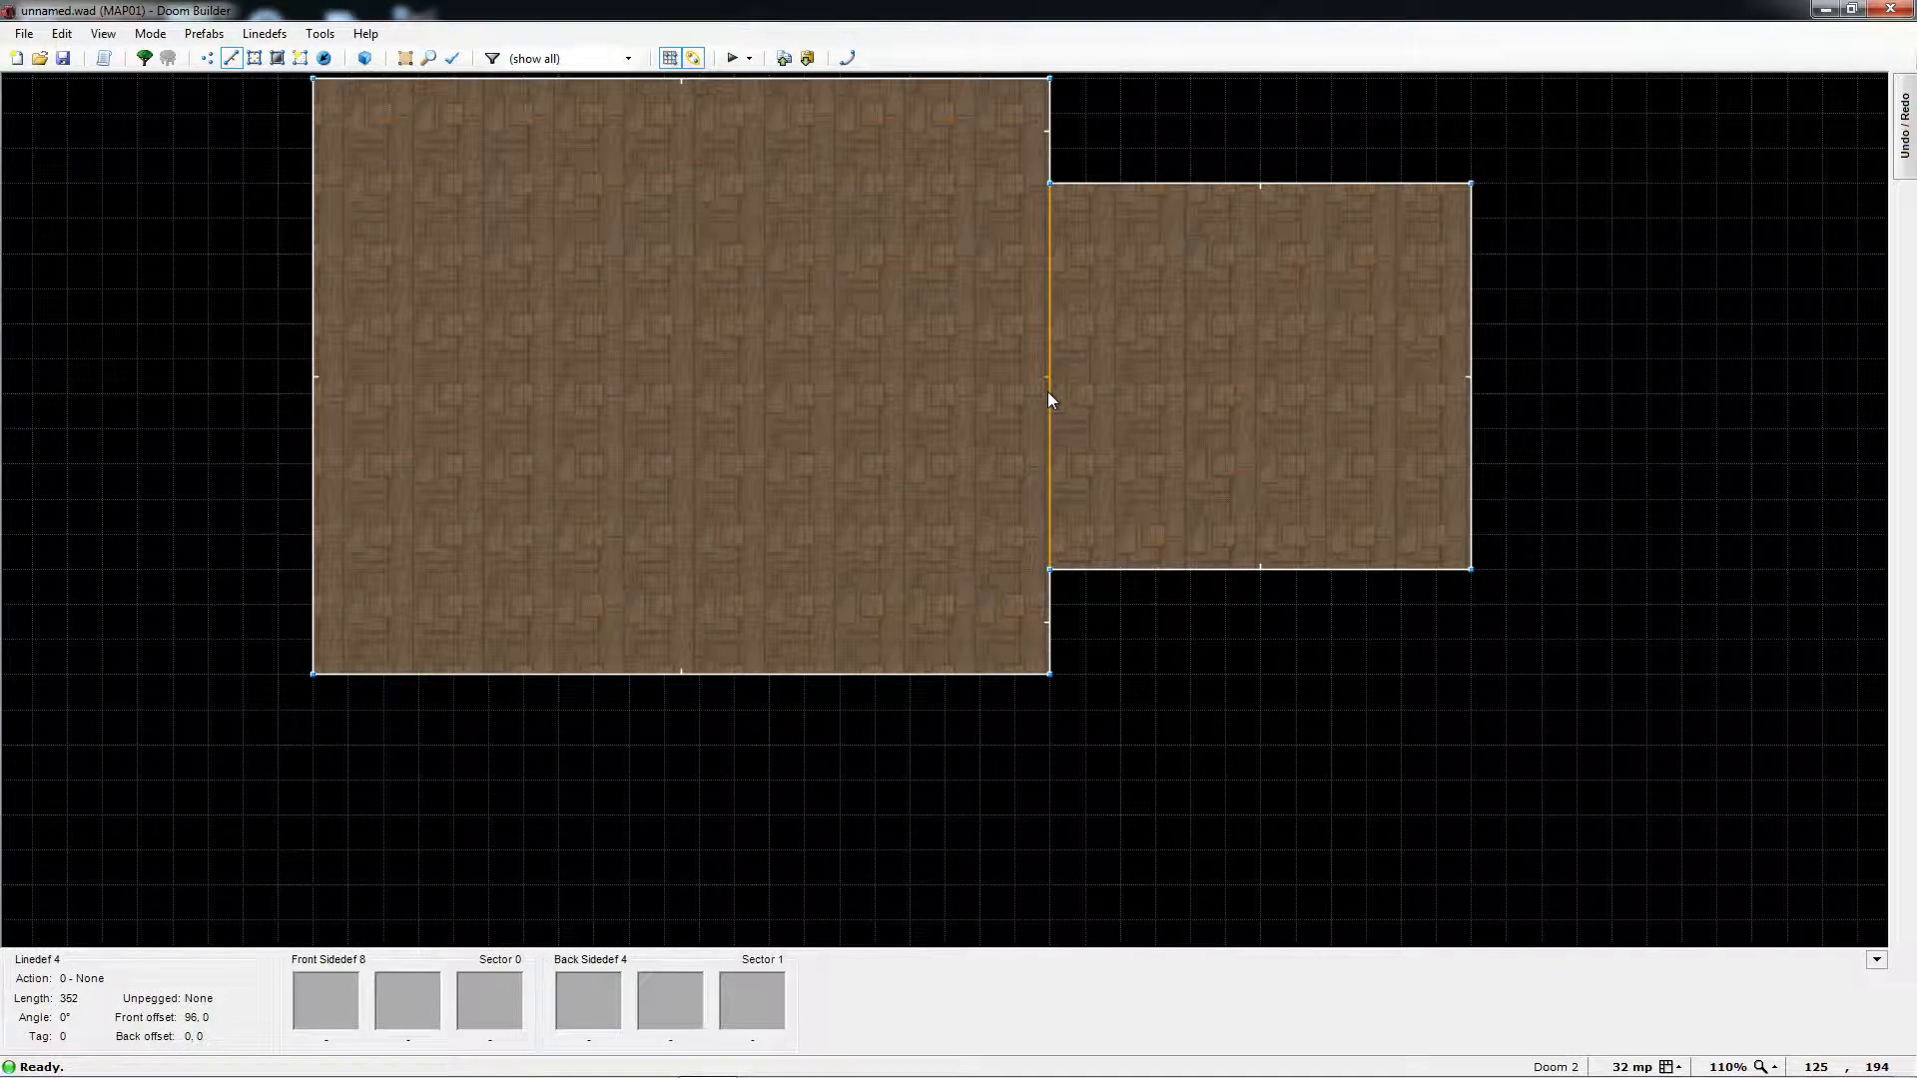
# - Try a ceiling height of 112 and a floor height of 24 on the smaller room in Visual Mode, and restore 128 and 0
pyautogui.press('s')
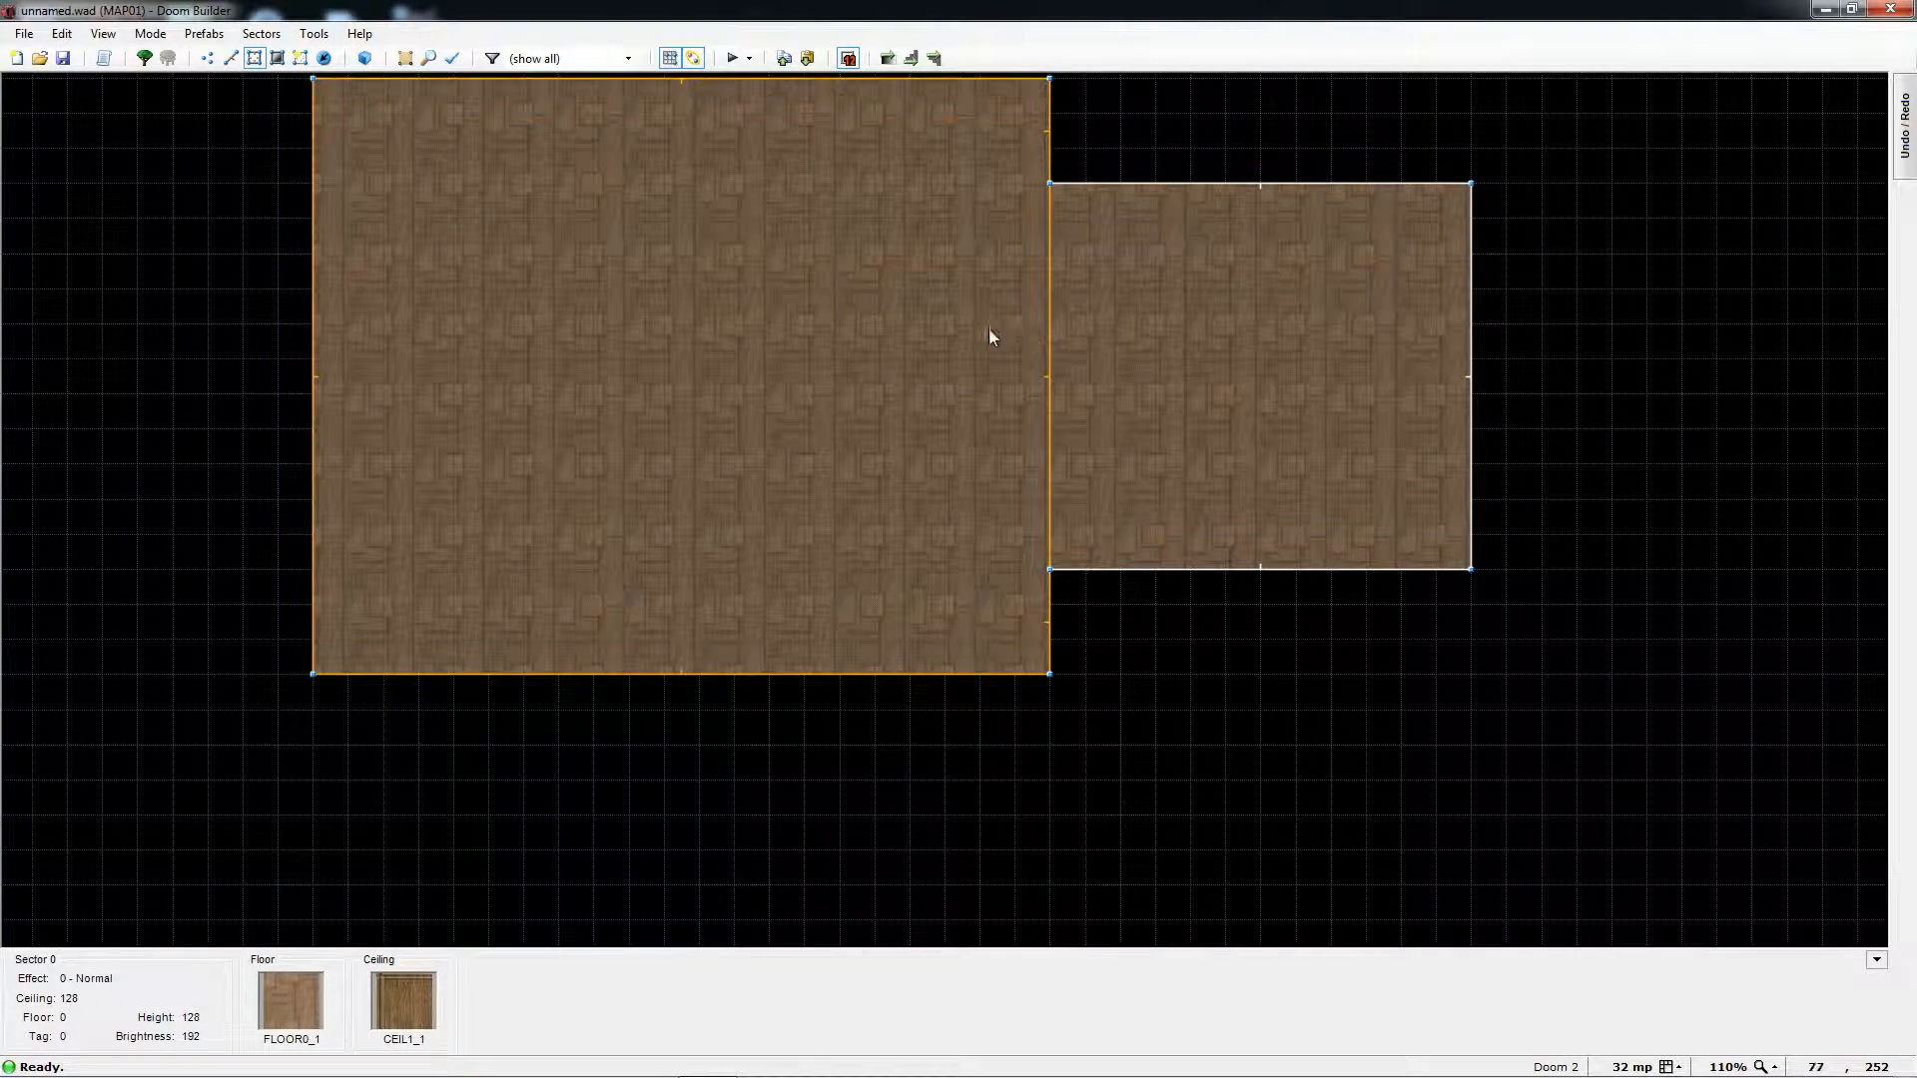
pyautogui.press('w')
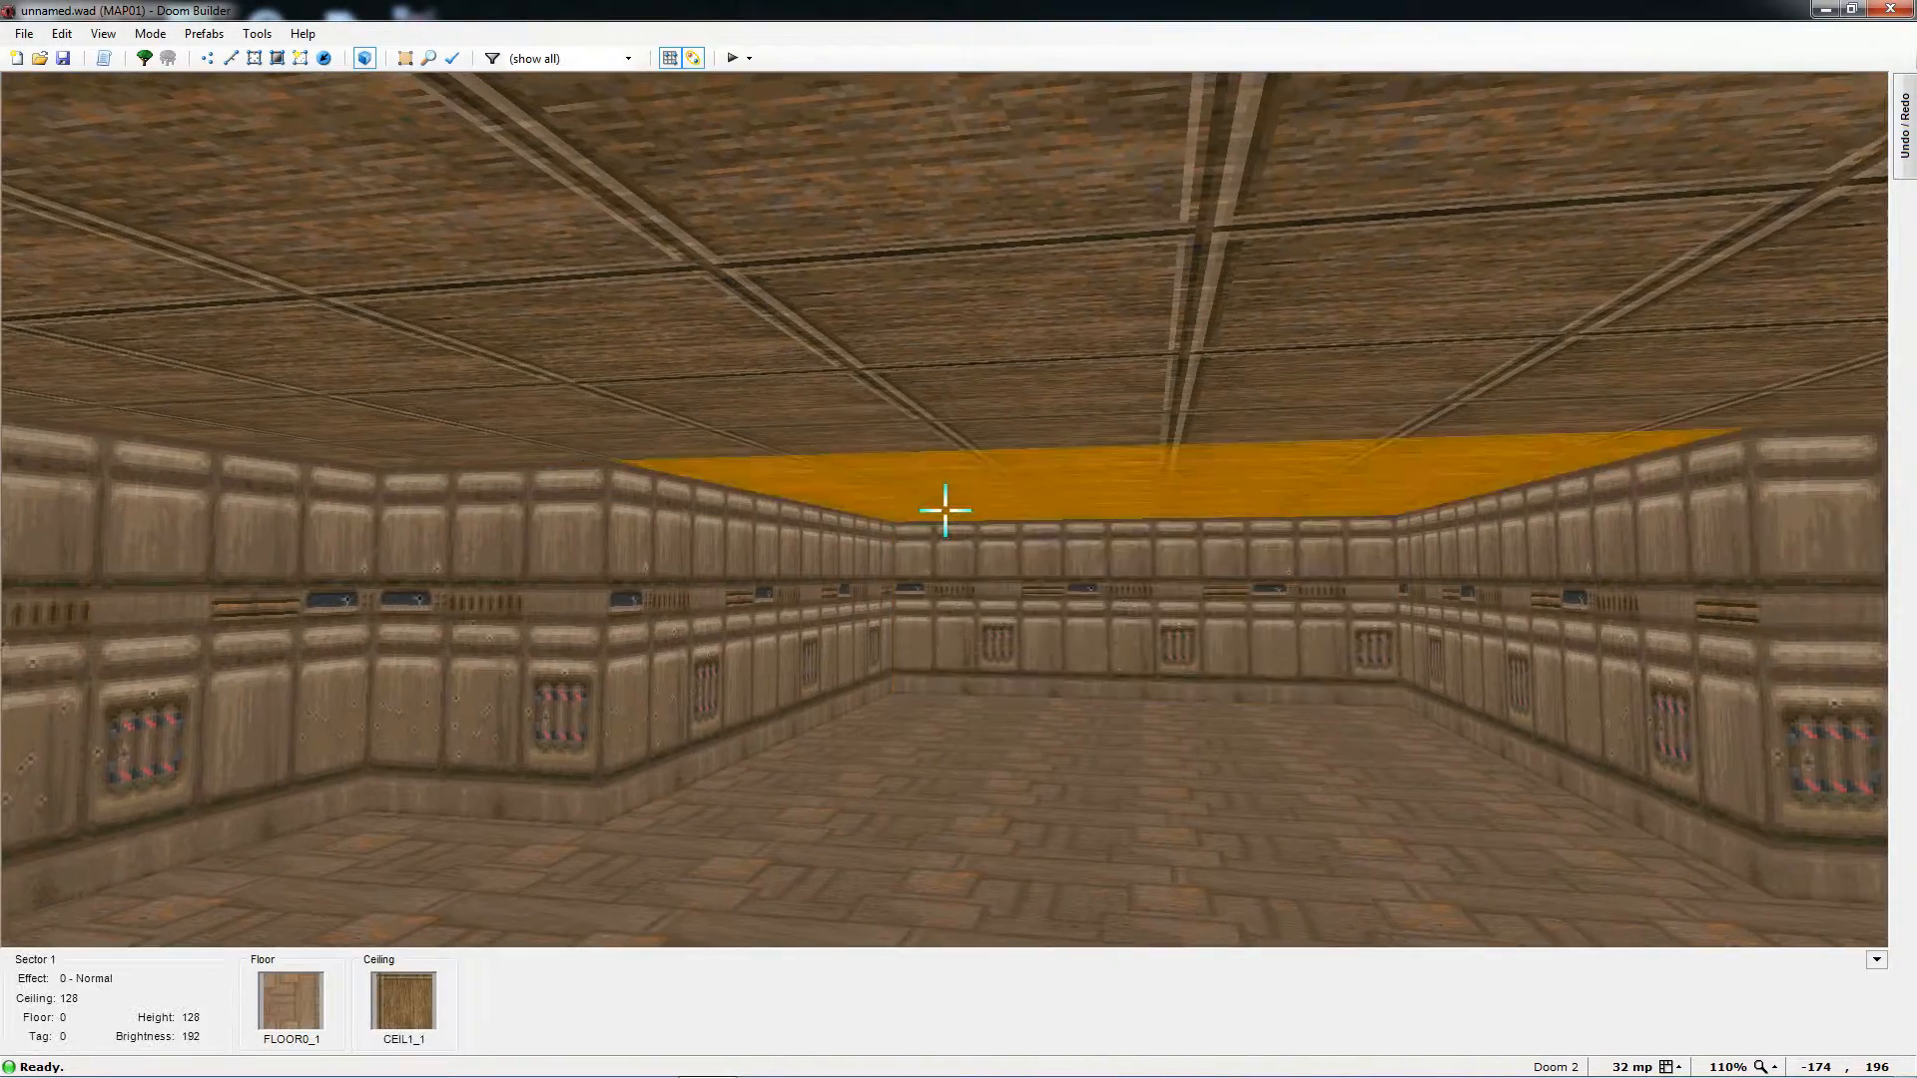
pyautogui.scroll(-2, 945, 510)
pyautogui.scroll(3, 945, 510)
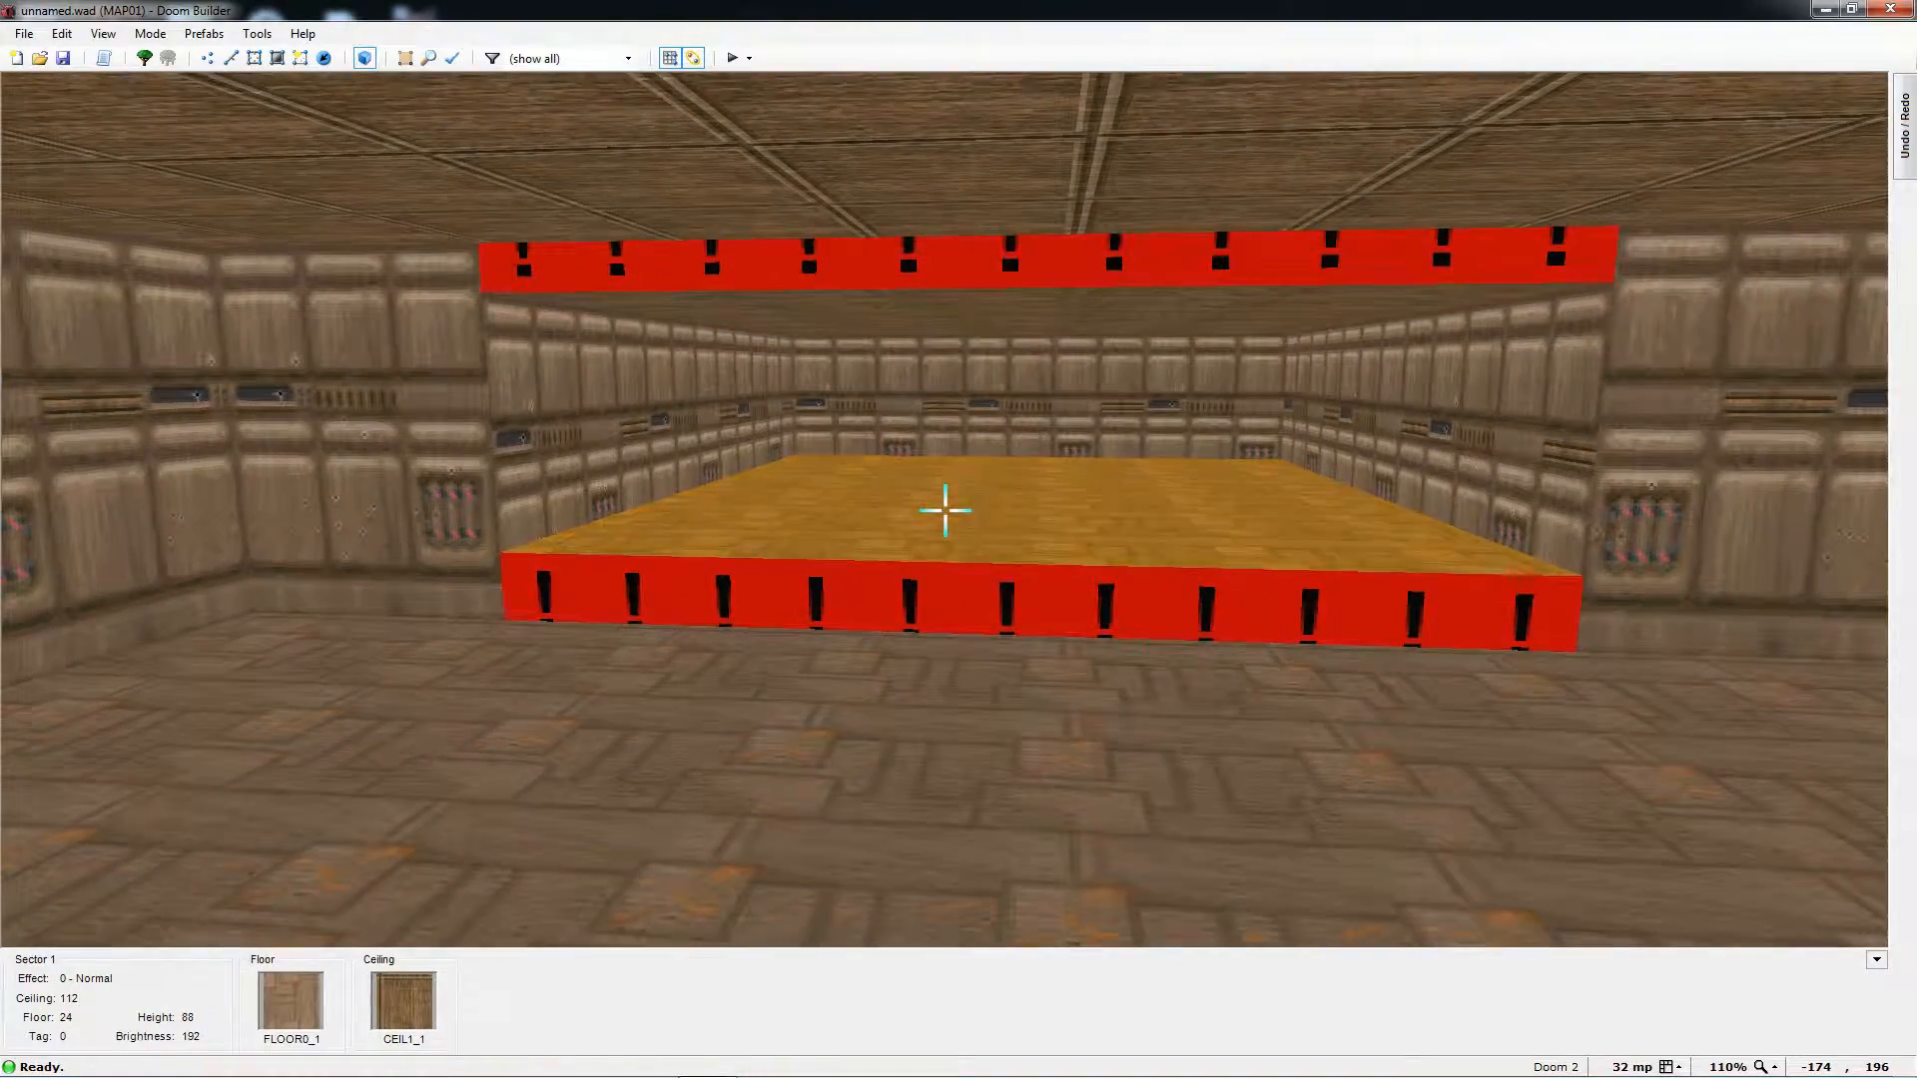
pyautogui.scroll(-3, 945, 510)
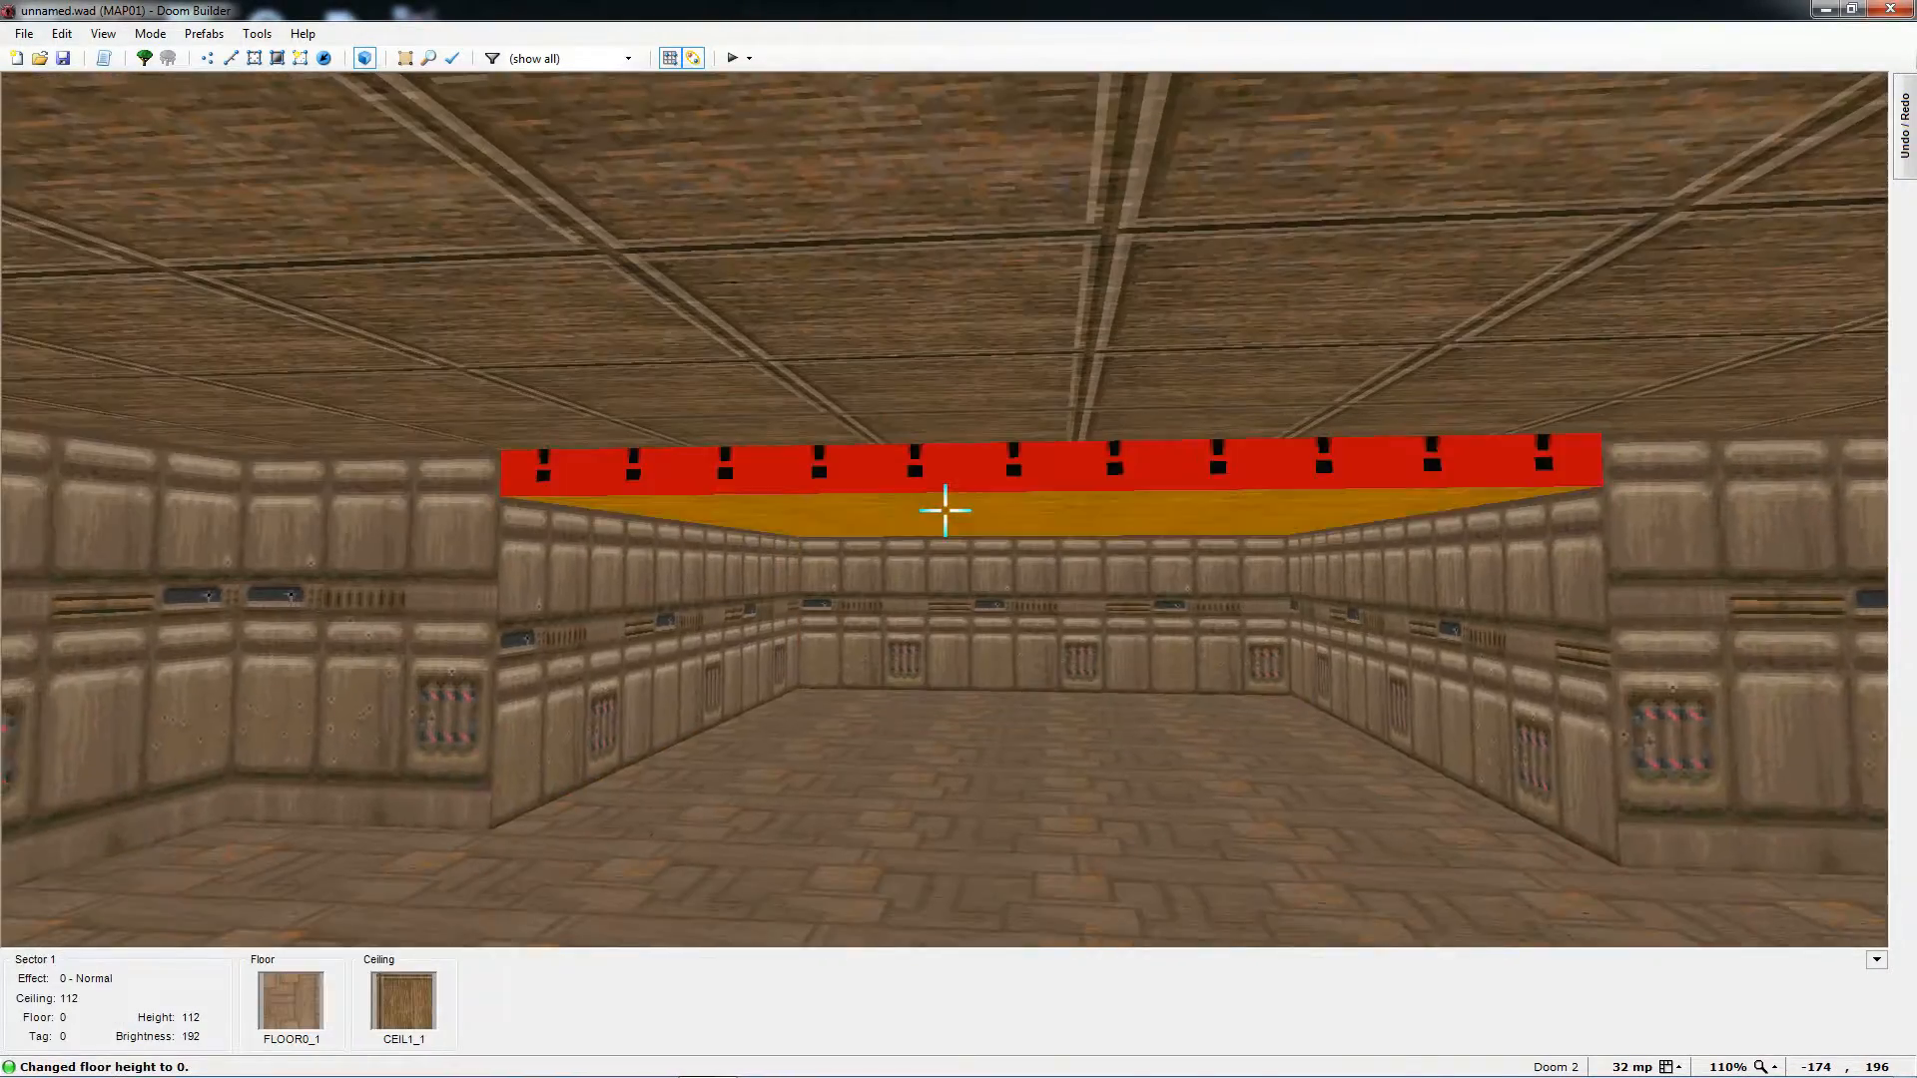
pyautogui.scroll(2, 945, 510)
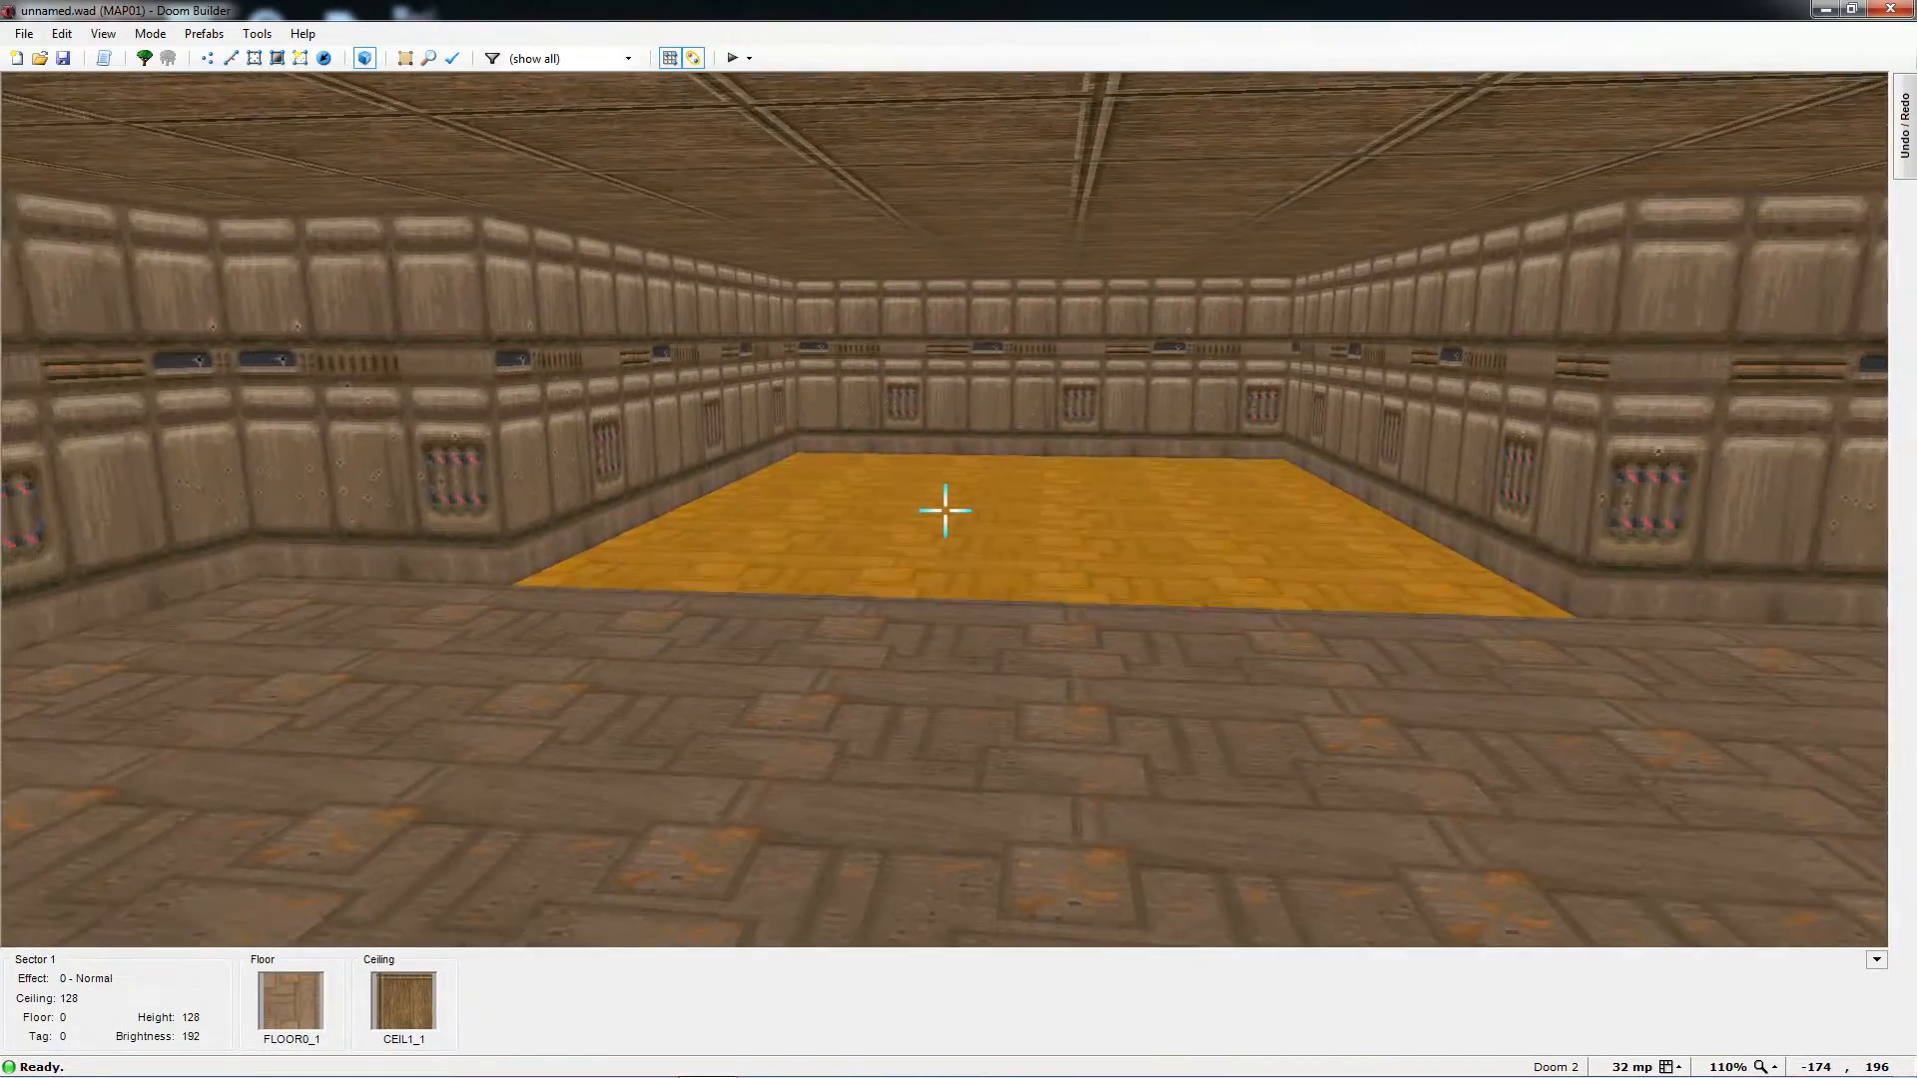
# - Try further small floor and ceiling height changes on the smaller room, return them to 0 and 128, and leave Visual Mode
pyautogui.scroll(2, 945, 510)
pyautogui.scroll(-2, 945, 510)
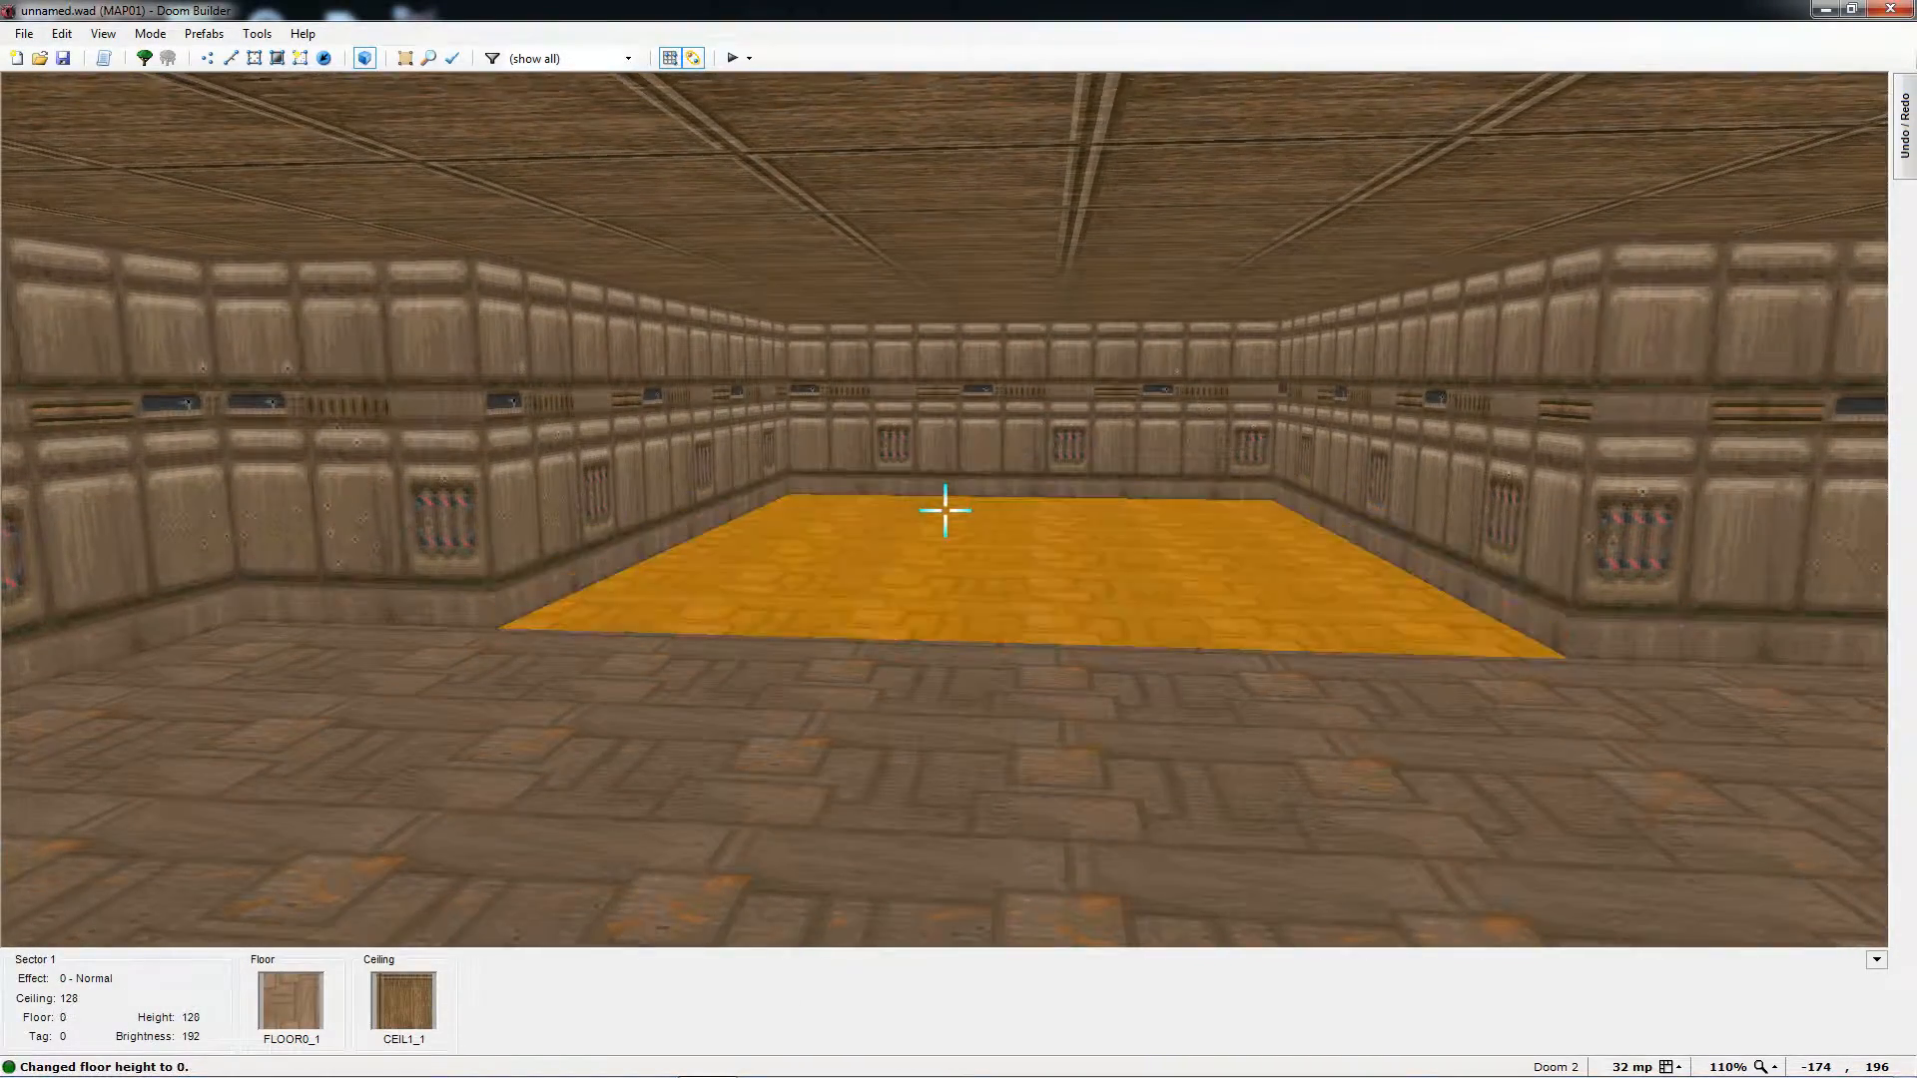
pyautogui.scroll(2, 945, 510)
pyautogui.scroll(-3, 944, 510)
pyautogui.scroll(3, 944, 510)
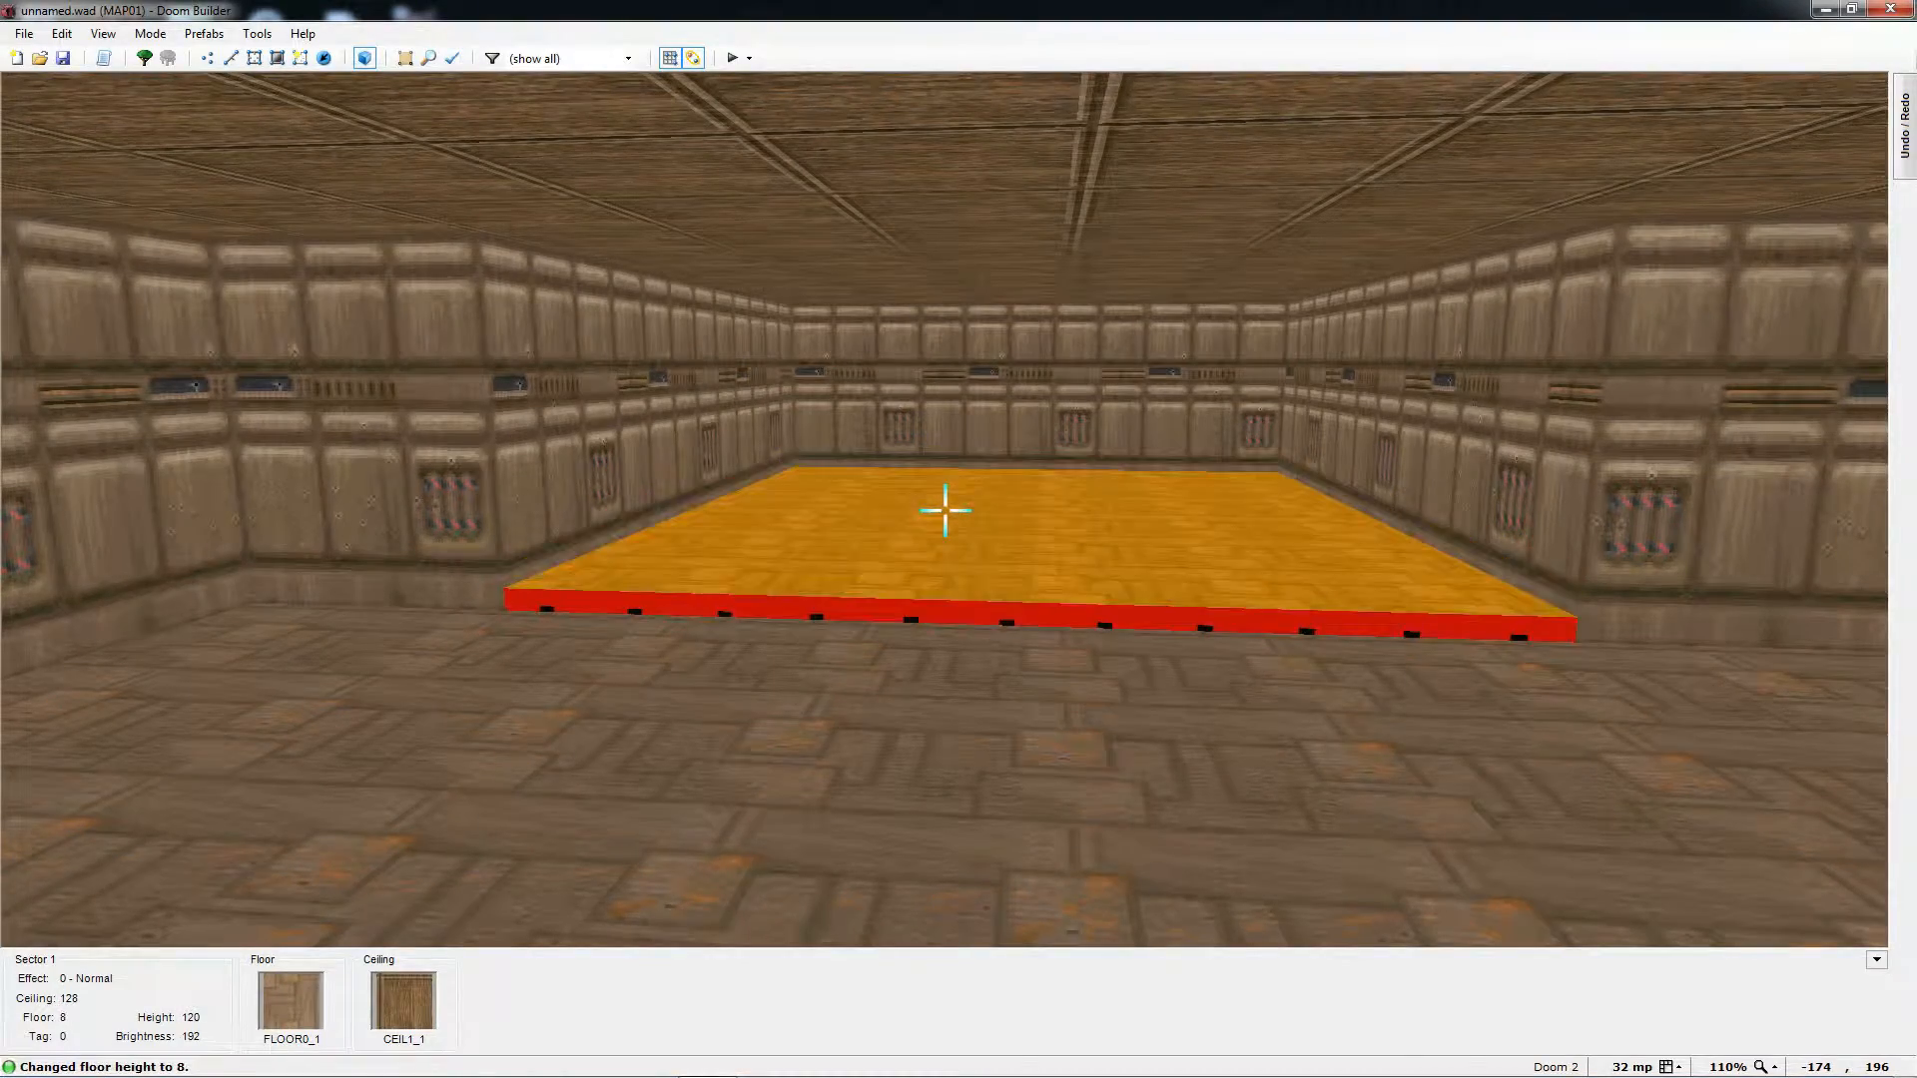
pyautogui.scroll(-1, 944, 510)
pyautogui.scroll(-2, 945, 510)
pyautogui.scroll(2, 945, 511)
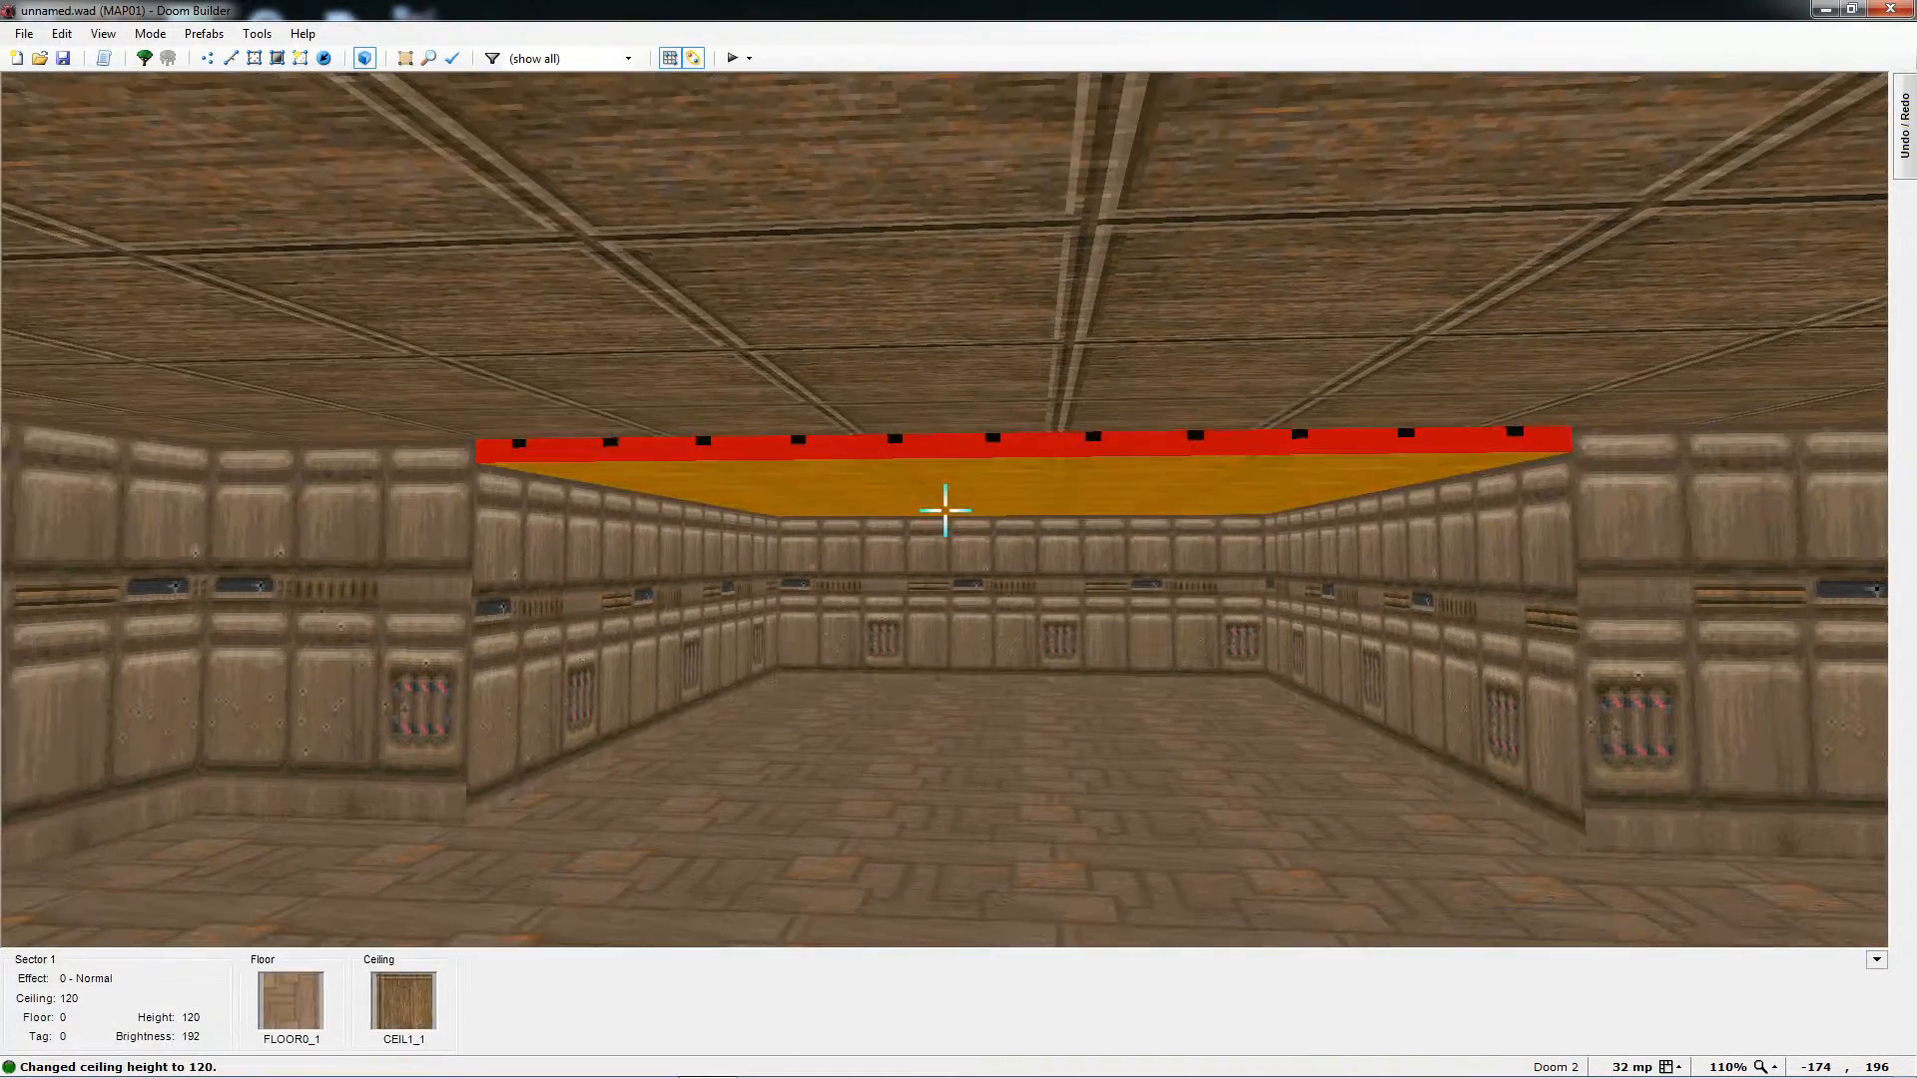
pyautogui.press('w')
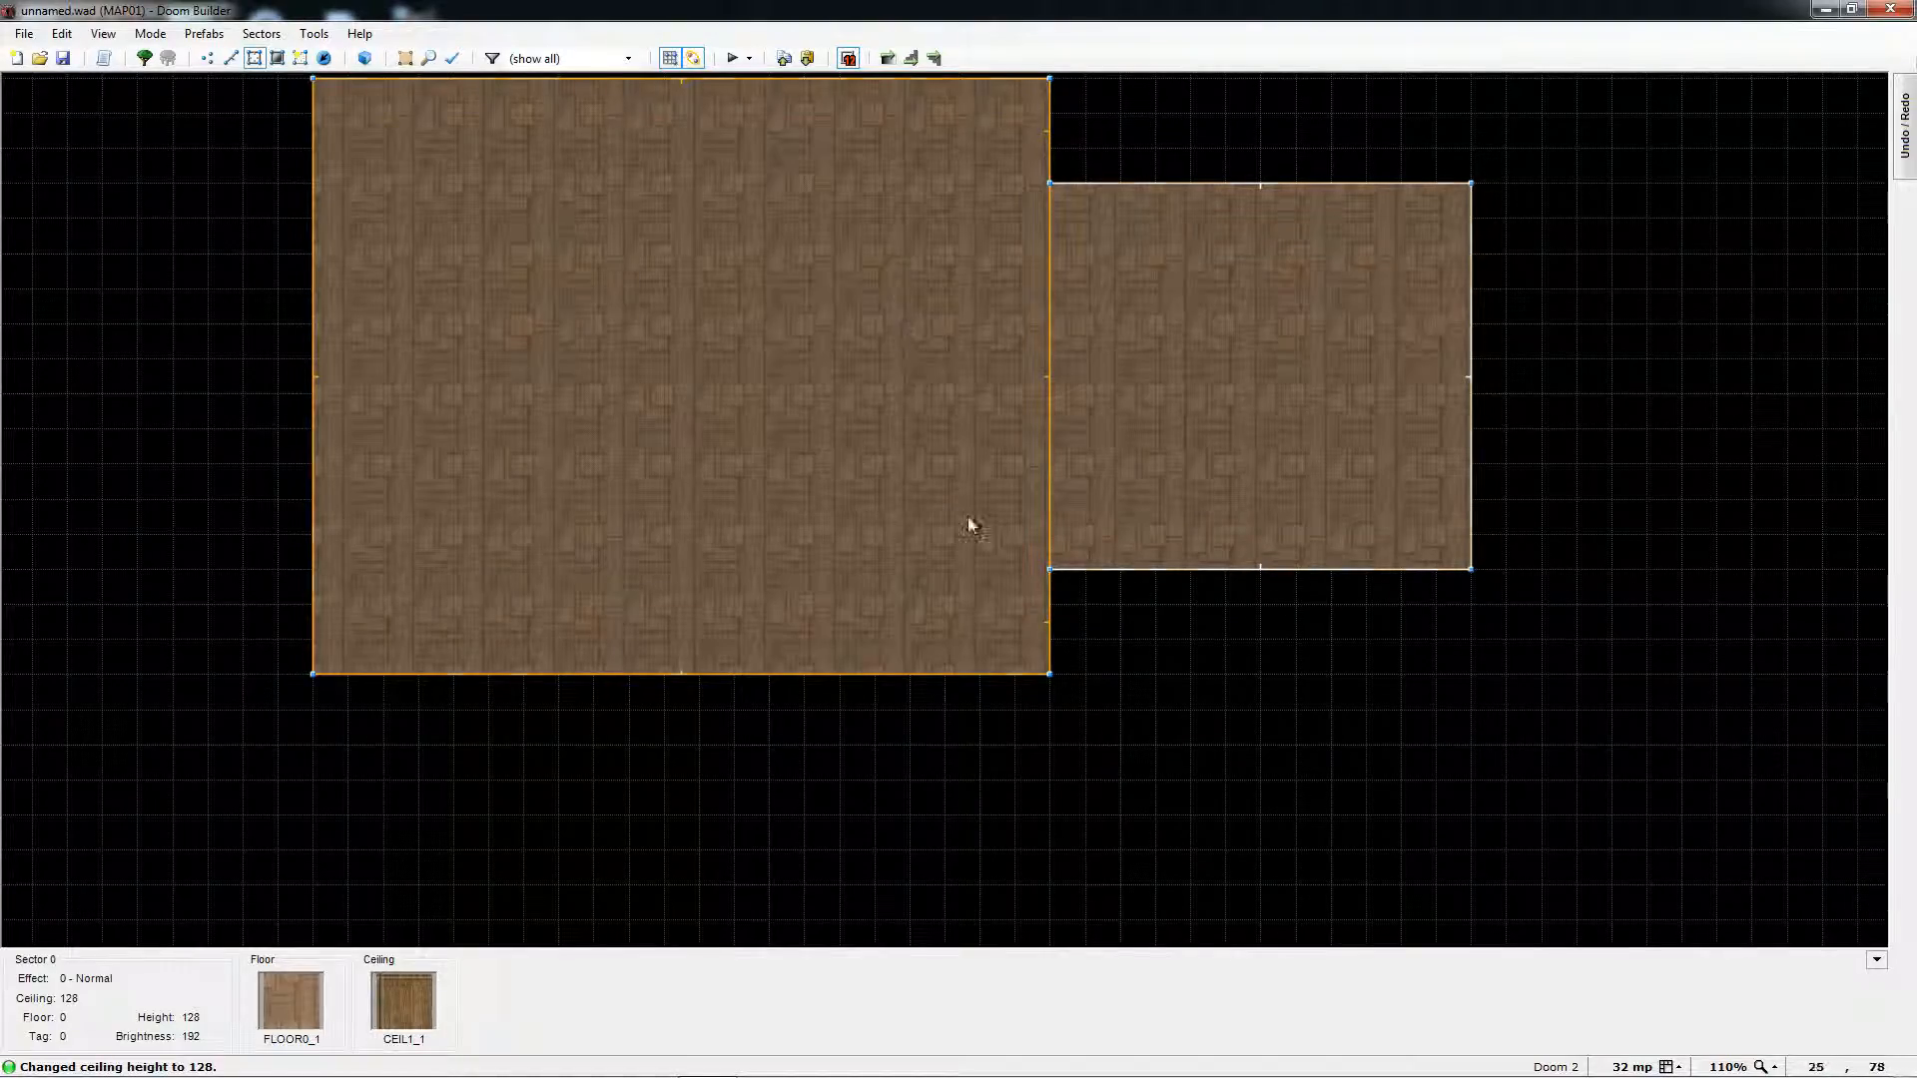
# - Move the smaller room's right linedef inward until the room is a narrow connecting strip two grid squares wide
pyautogui.scroll(-3, 1264, 462)
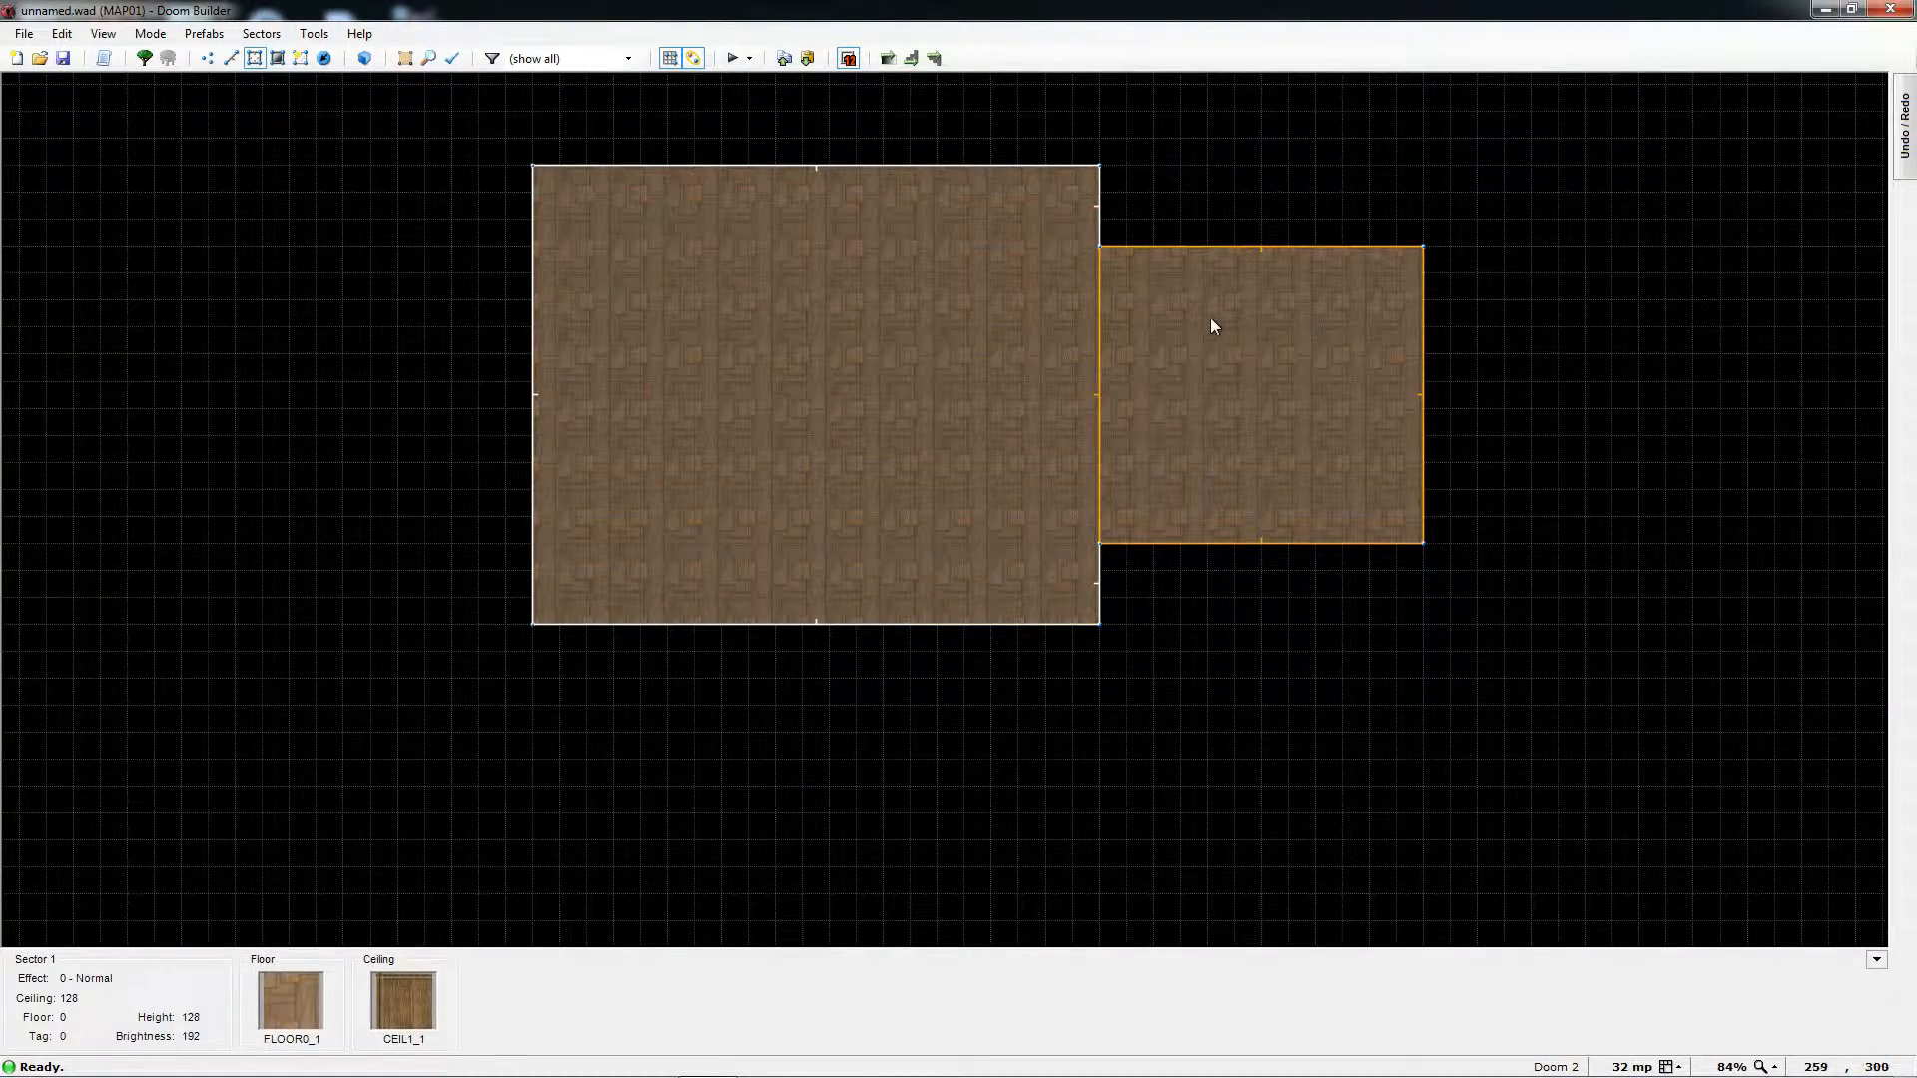
pyautogui.press('l')
pyautogui.moveTo(1426, 391); pyautogui.dragTo(1164, 380)
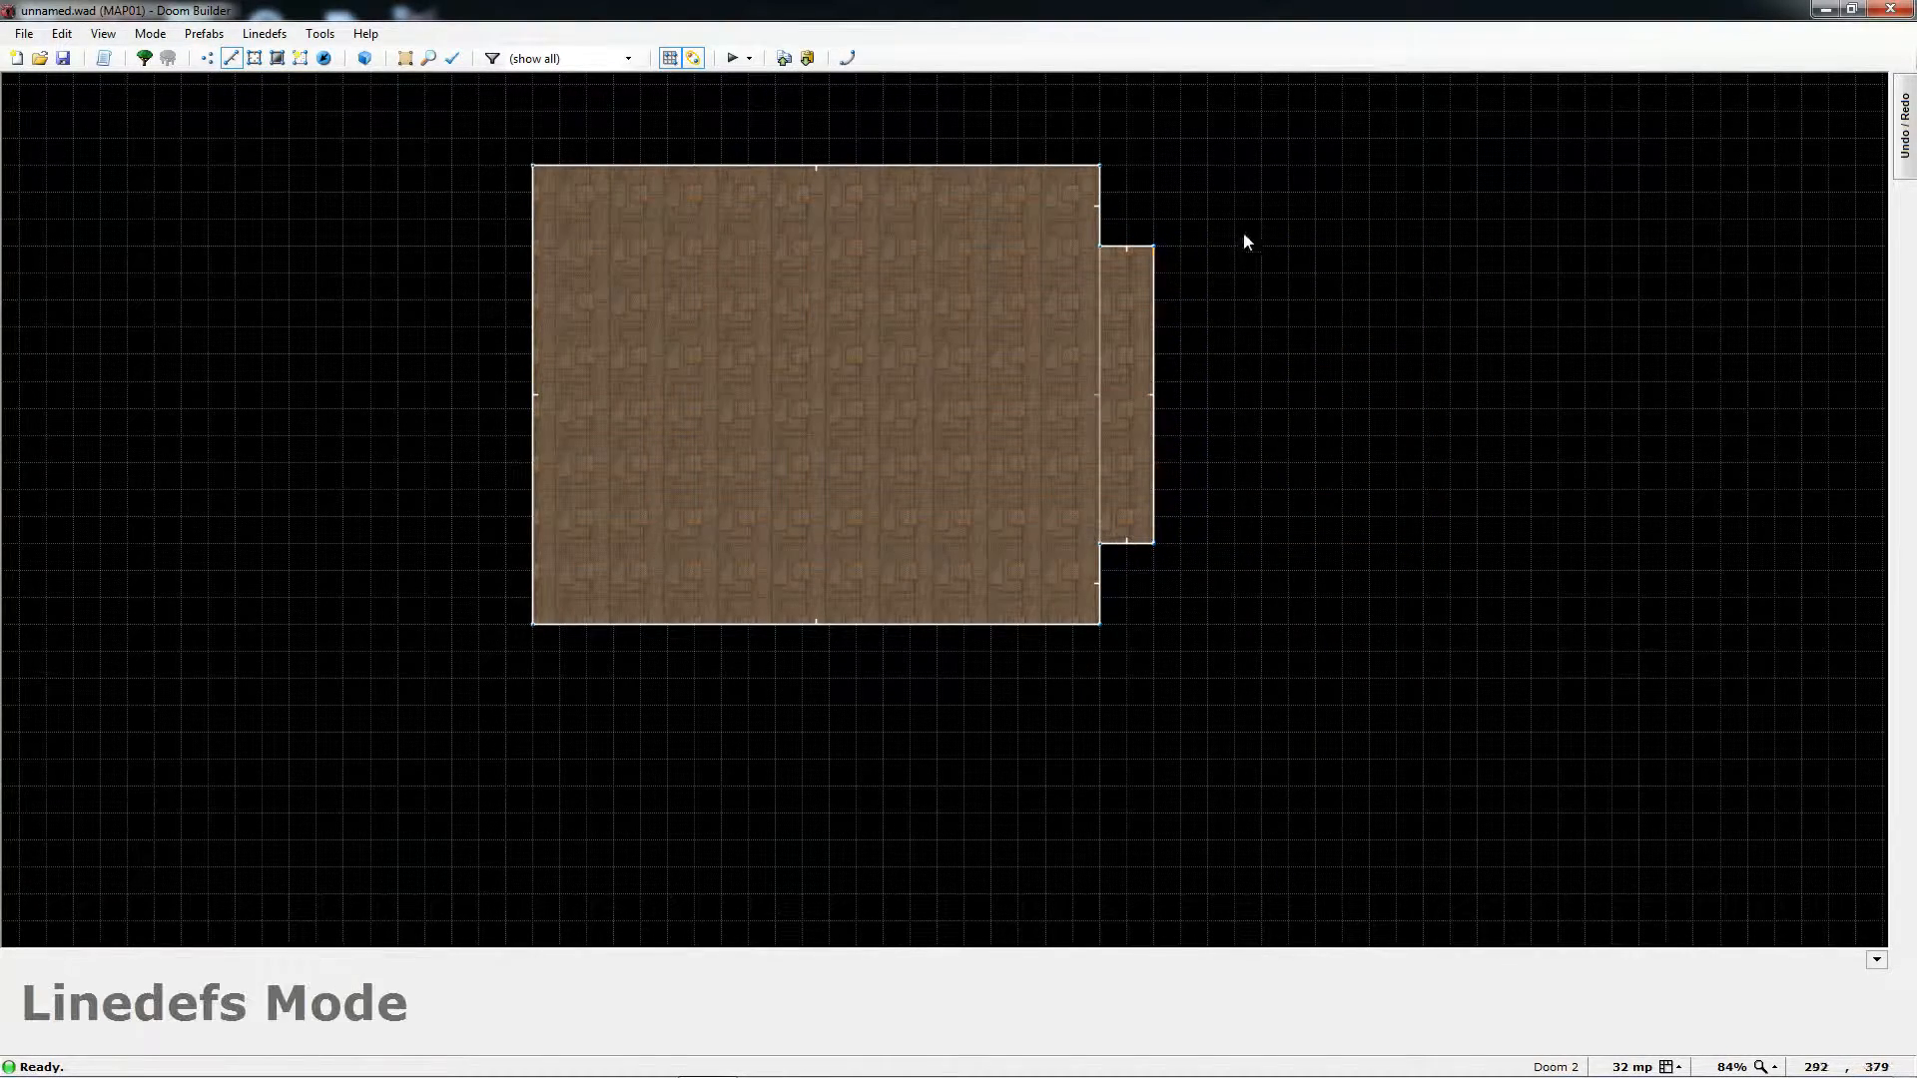
# - Draw a third closed room, 480 units wide and 544 units high, east of the connecting strip and level with the first room
pyautogui.press('d')
pyautogui.click(1208, 165)
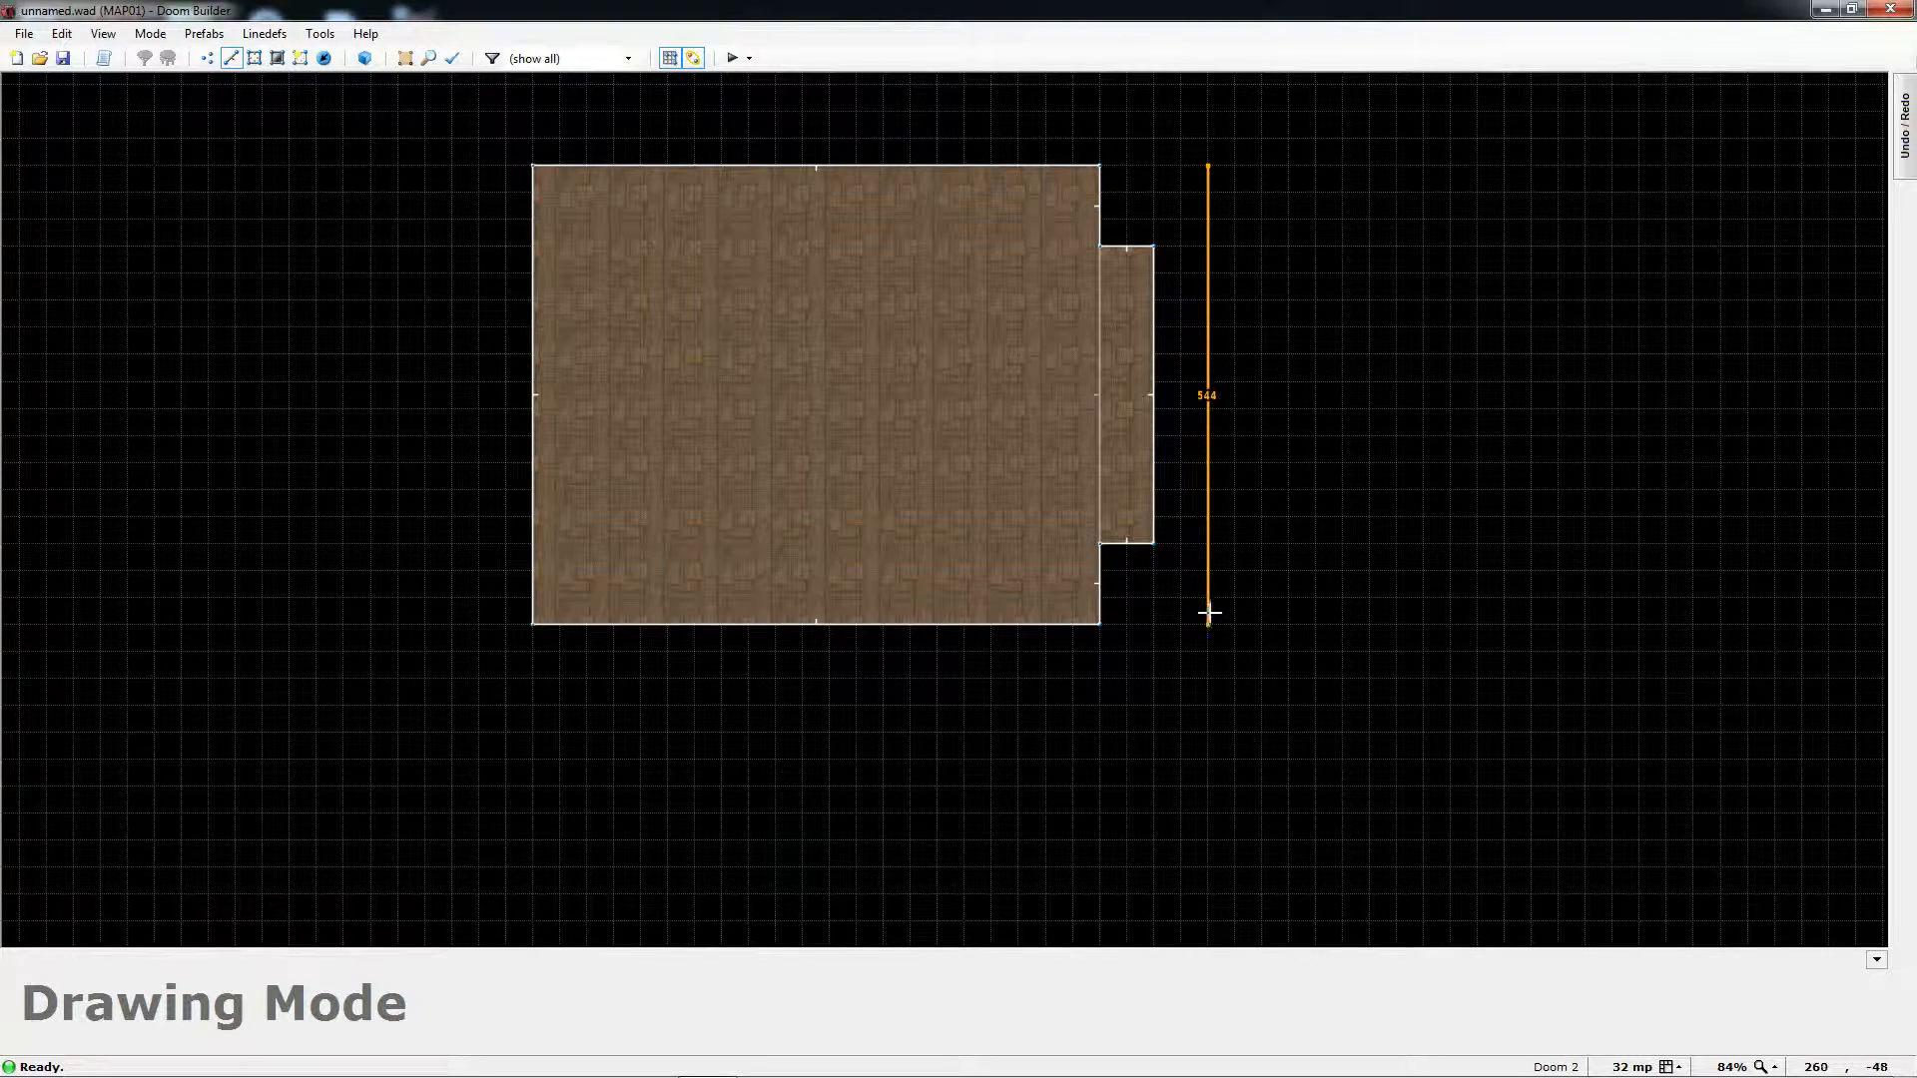
pyautogui.click(1209, 623)
pyautogui.click(1612, 624)
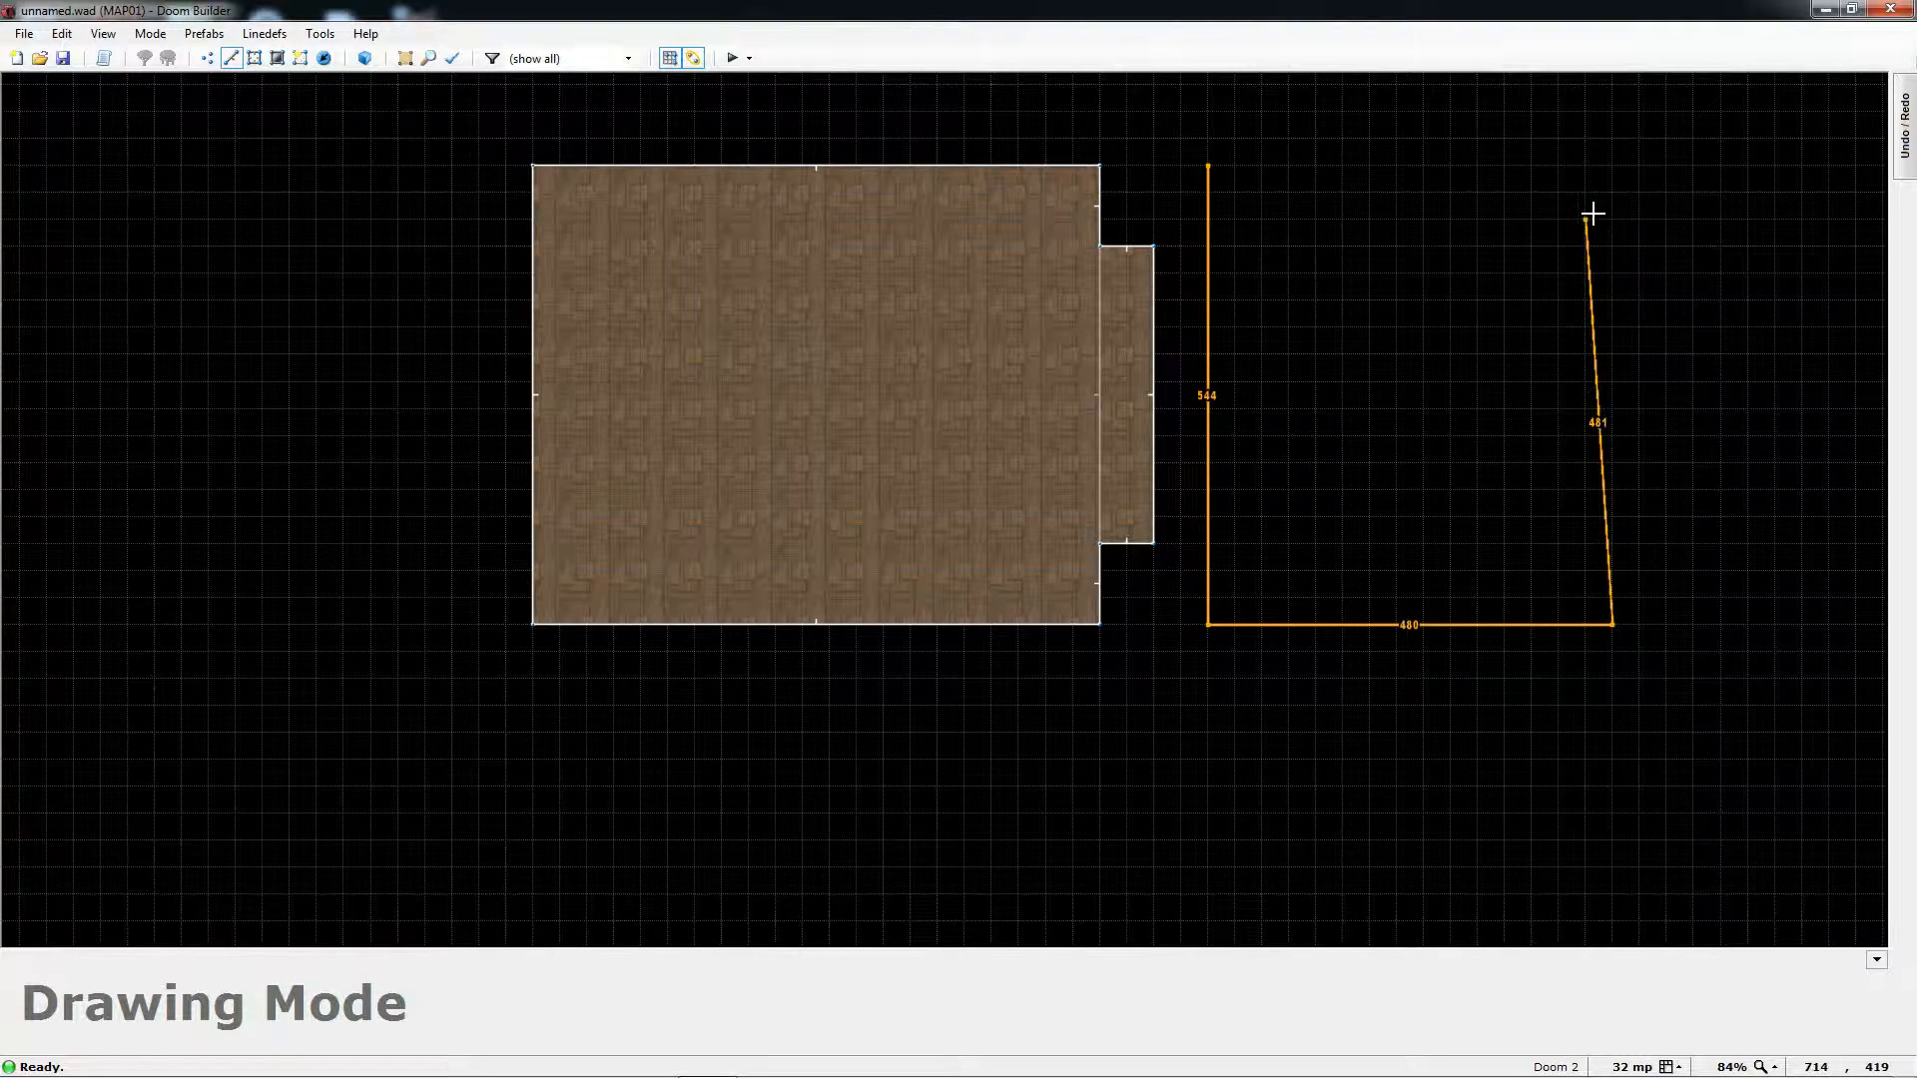
pyautogui.click(1613, 164)
pyautogui.click(1220, 160)
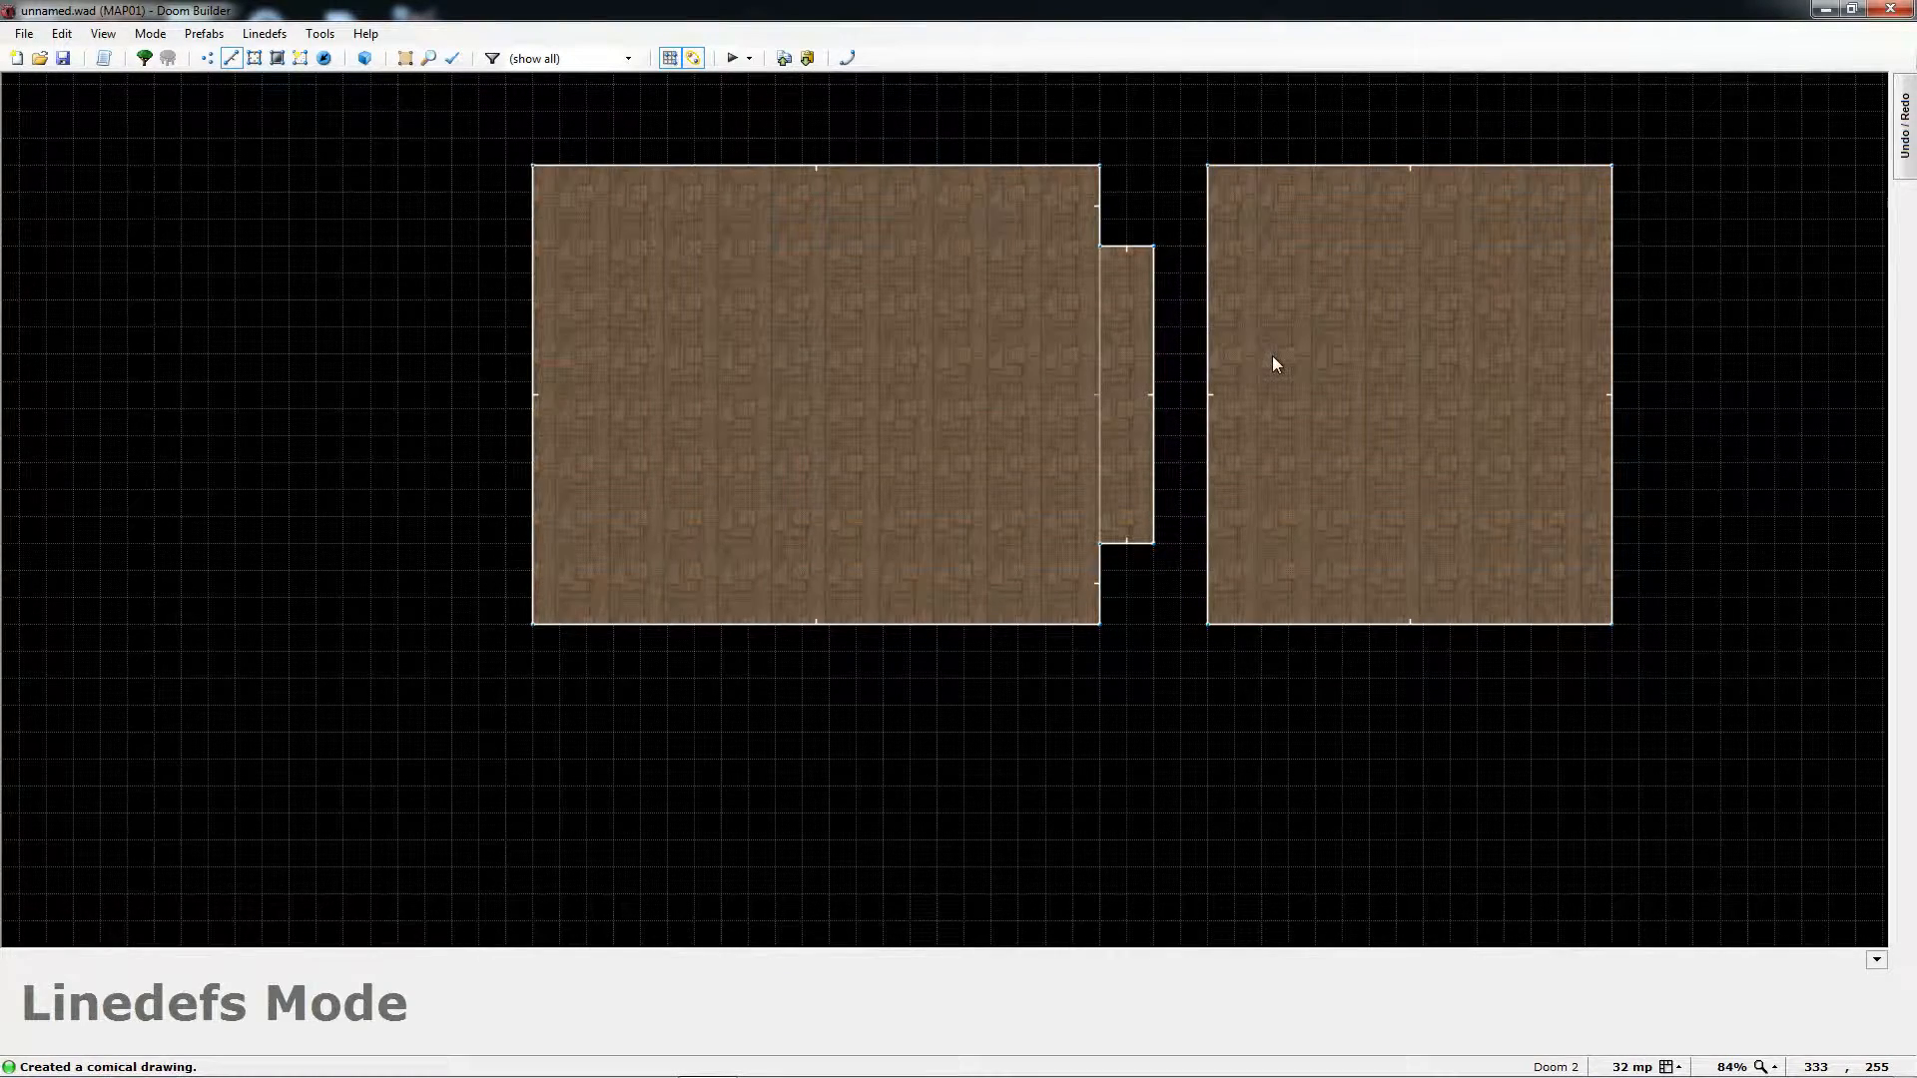
# - Move the third room's sector so its left edge meets the right edge of the connecting strip
pyautogui.press('s')
pyautogui.moveTo(1444, 354)
pyautogui.mouseDown(button='right')
pyautogui.moveTo(1422, 374)
pyautogui.moveTo(1444, 351)
pyautogui.mouseUp(button='right')
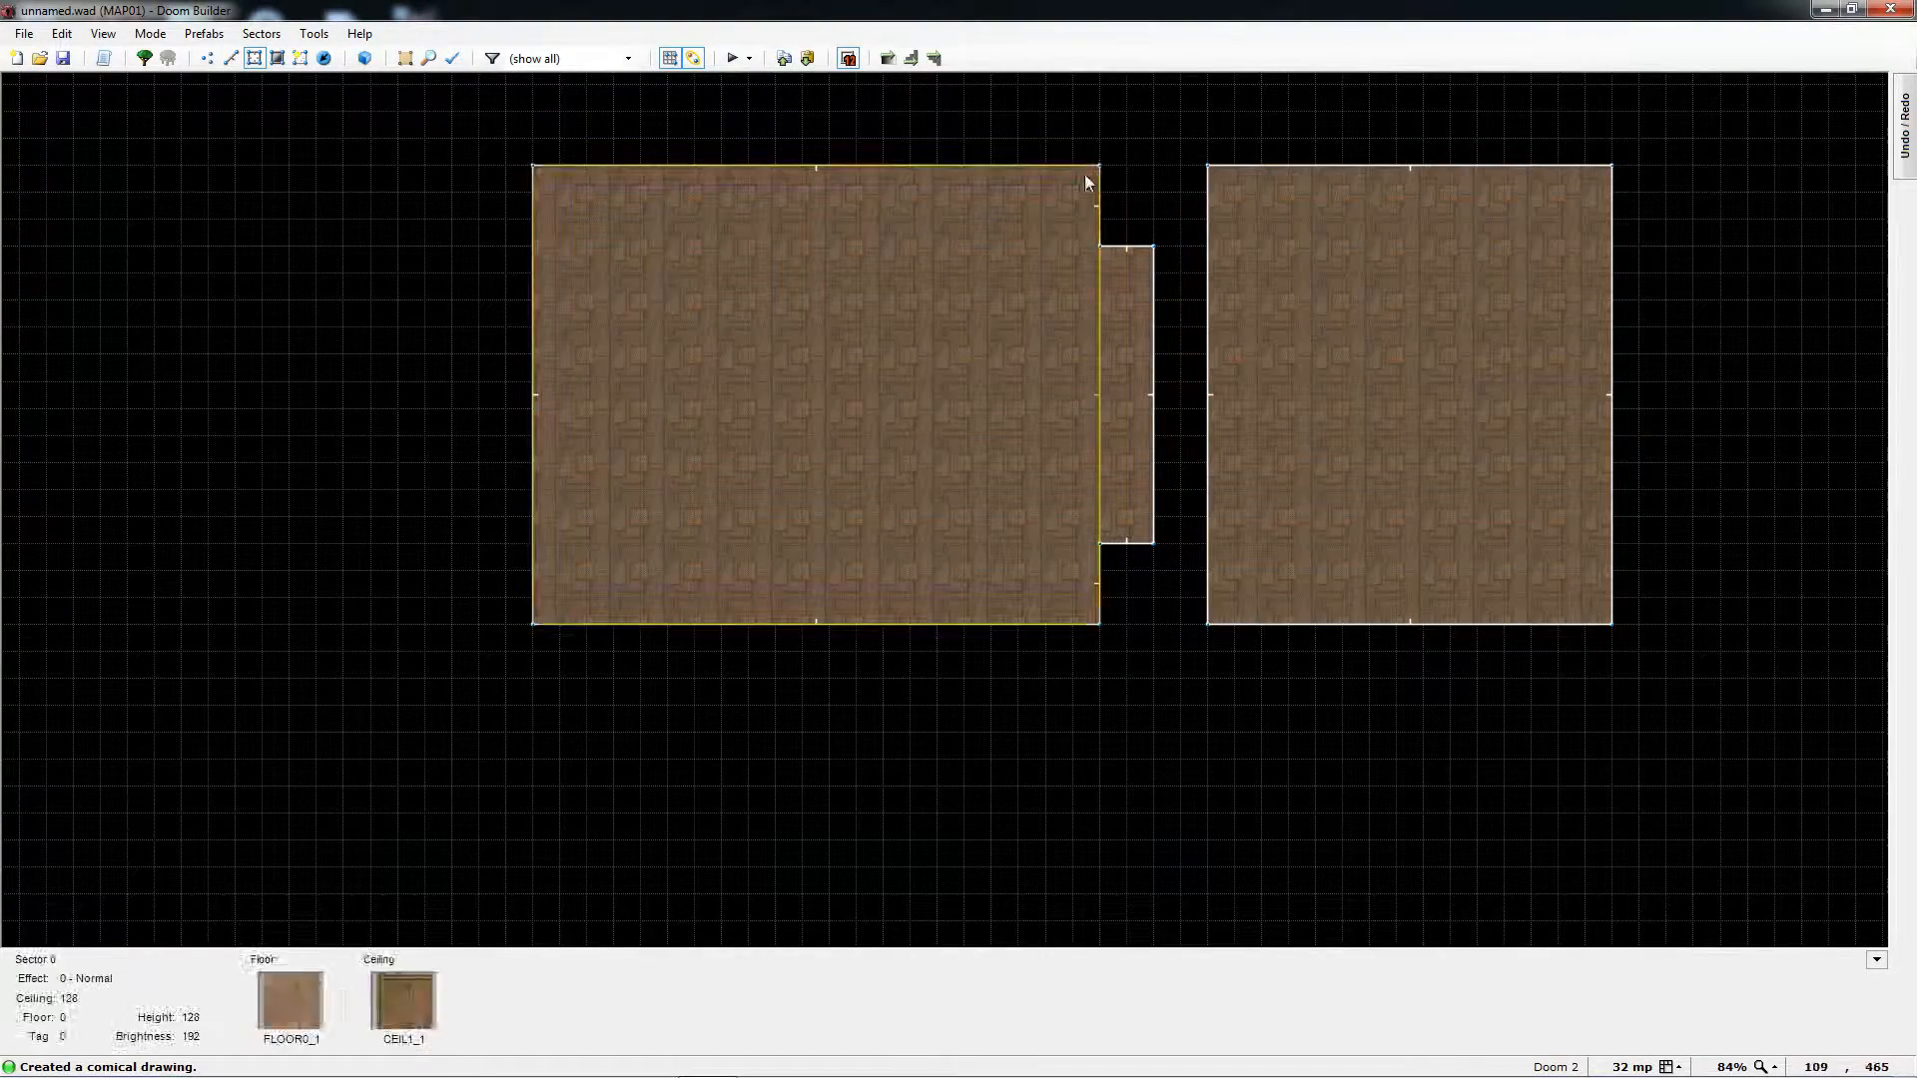
pyautogui.moveTo(1321, 403)
pyautogui.mouseDown(button='right')
pyautogui.moveTo(1293, 393)
pyautogui.moveTo(1341, 400)
pyautogui.mouseUp(button='right')
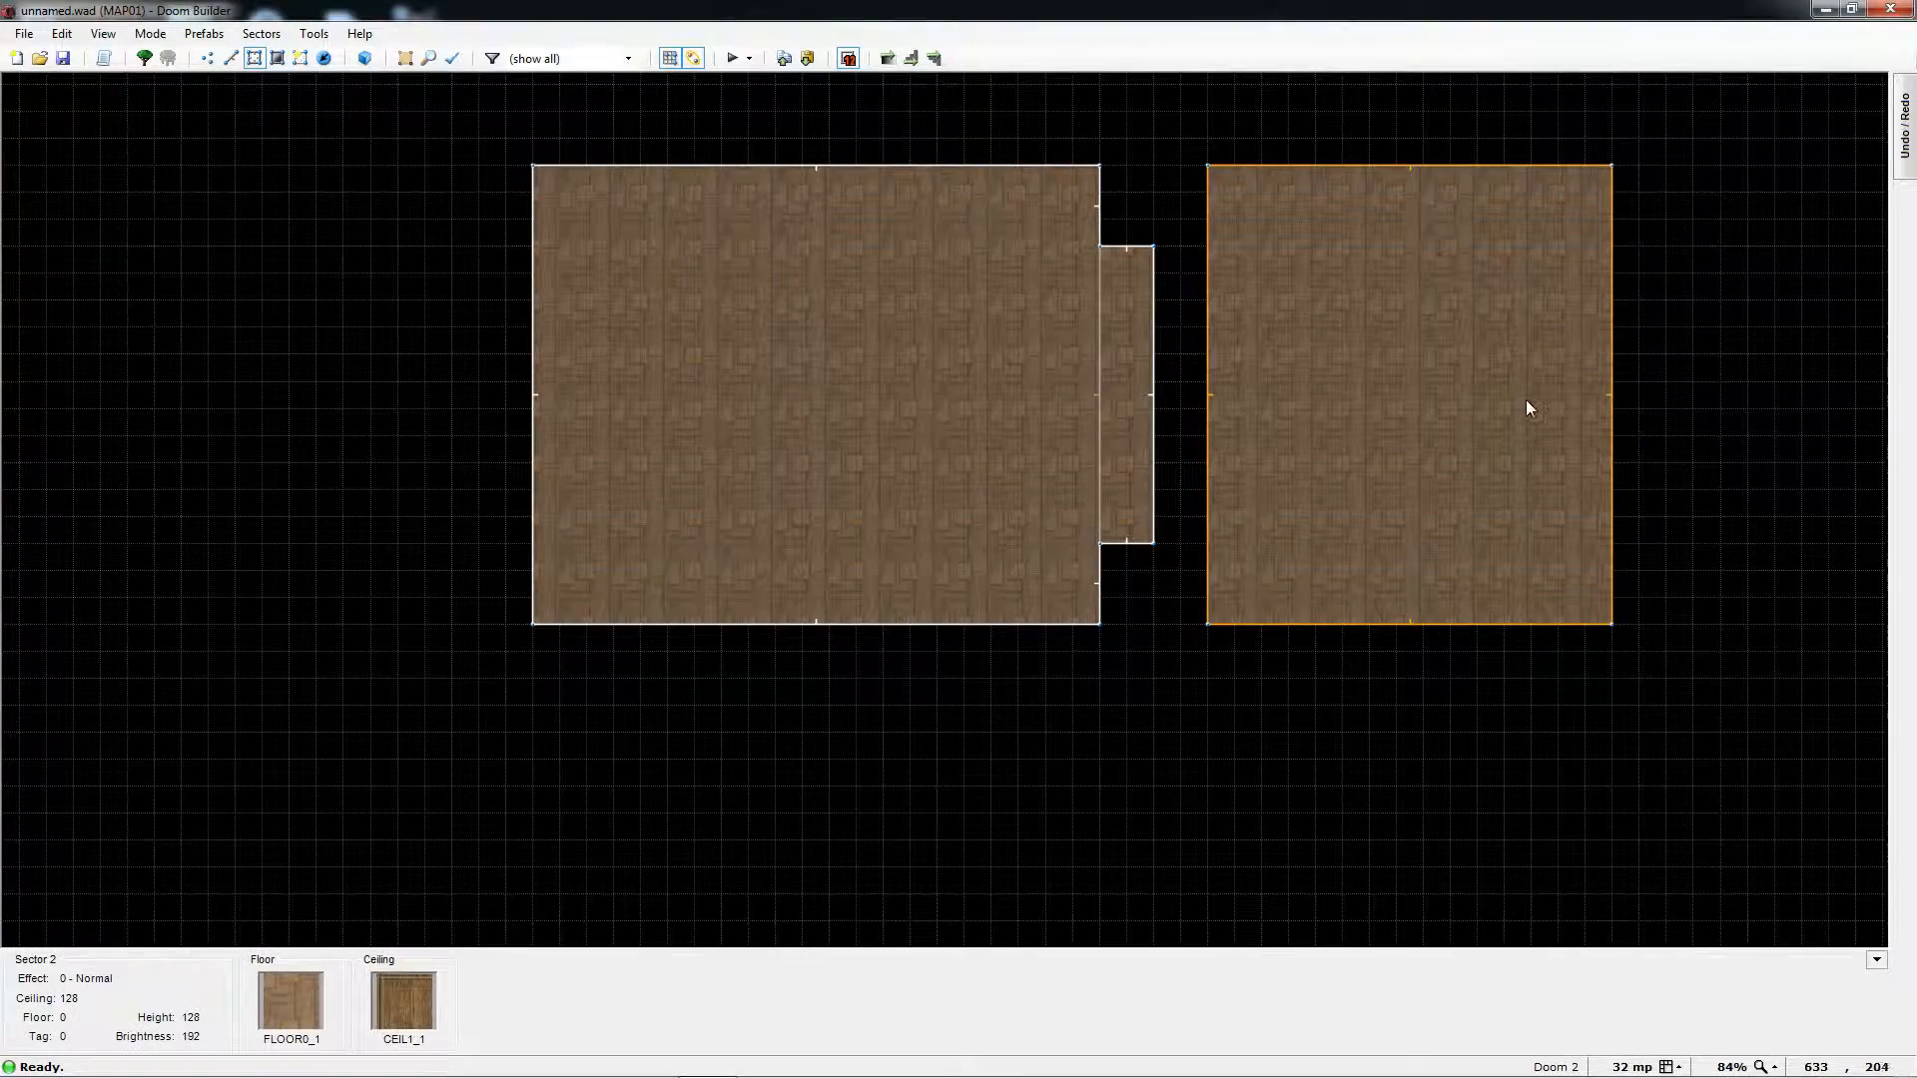
pyautogui.click(1562, 369)
pyautogui.moveTo(1562, 370); pyautogui.dragTo(1503, 378)
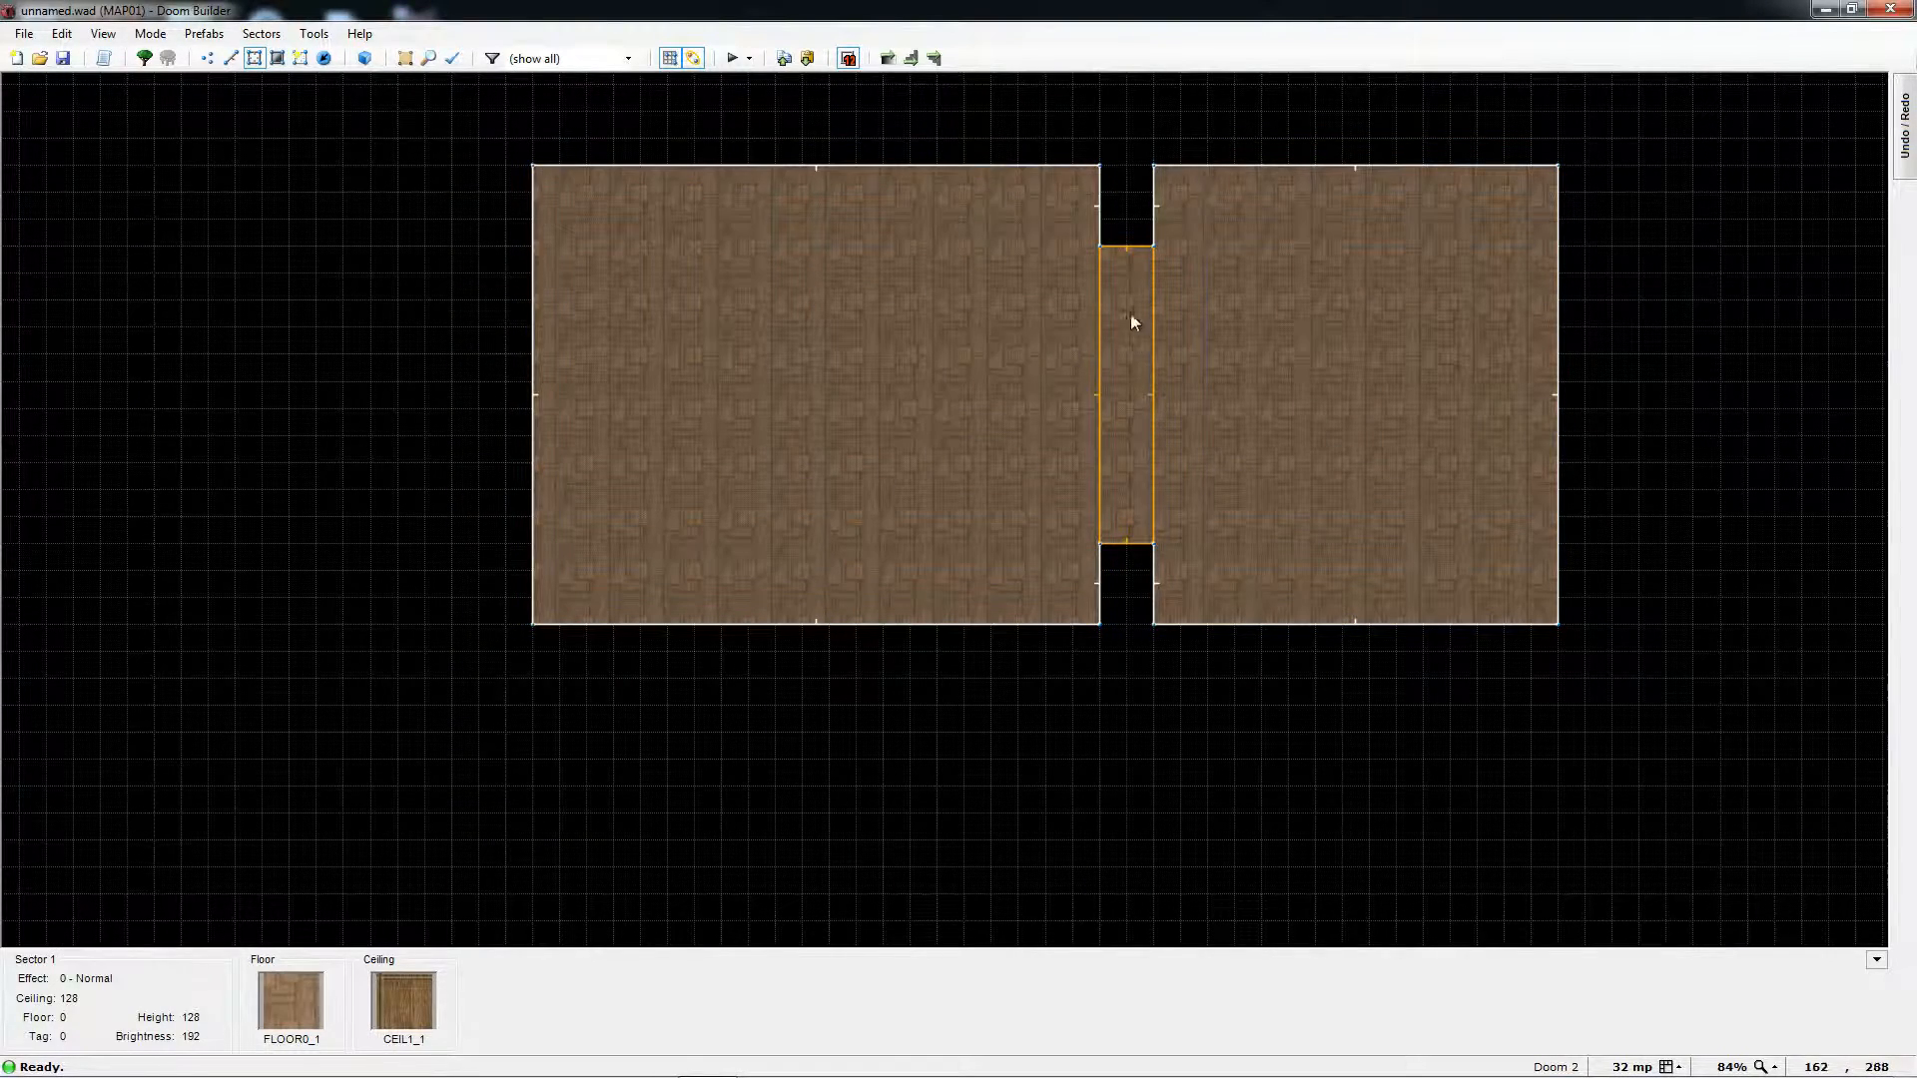
# - Inspect the connecting strip and both adjoining rooms in Visual Mode, and return to the 2D Sectors Mode
pyautogui.press('s')
pyautogui.press('w')
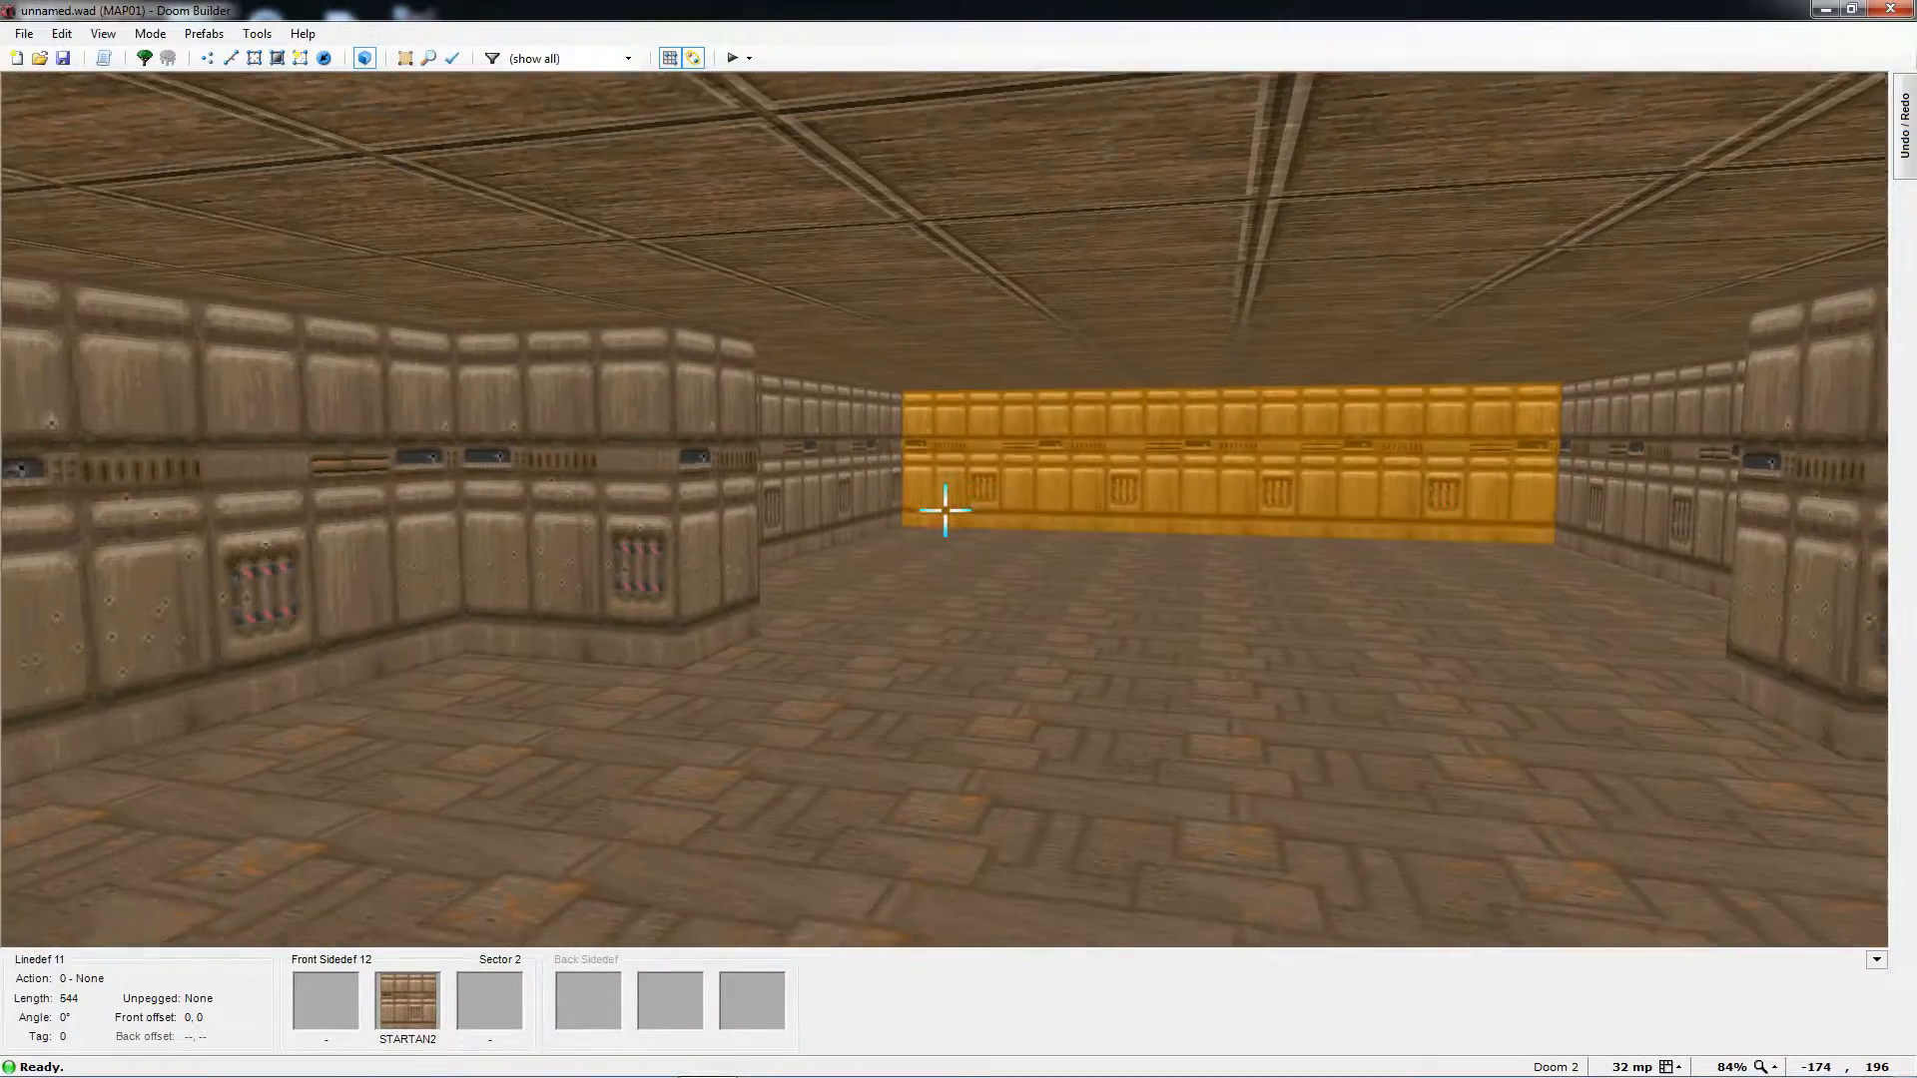
pyautogui.press('e')
pyautogui.press('f')
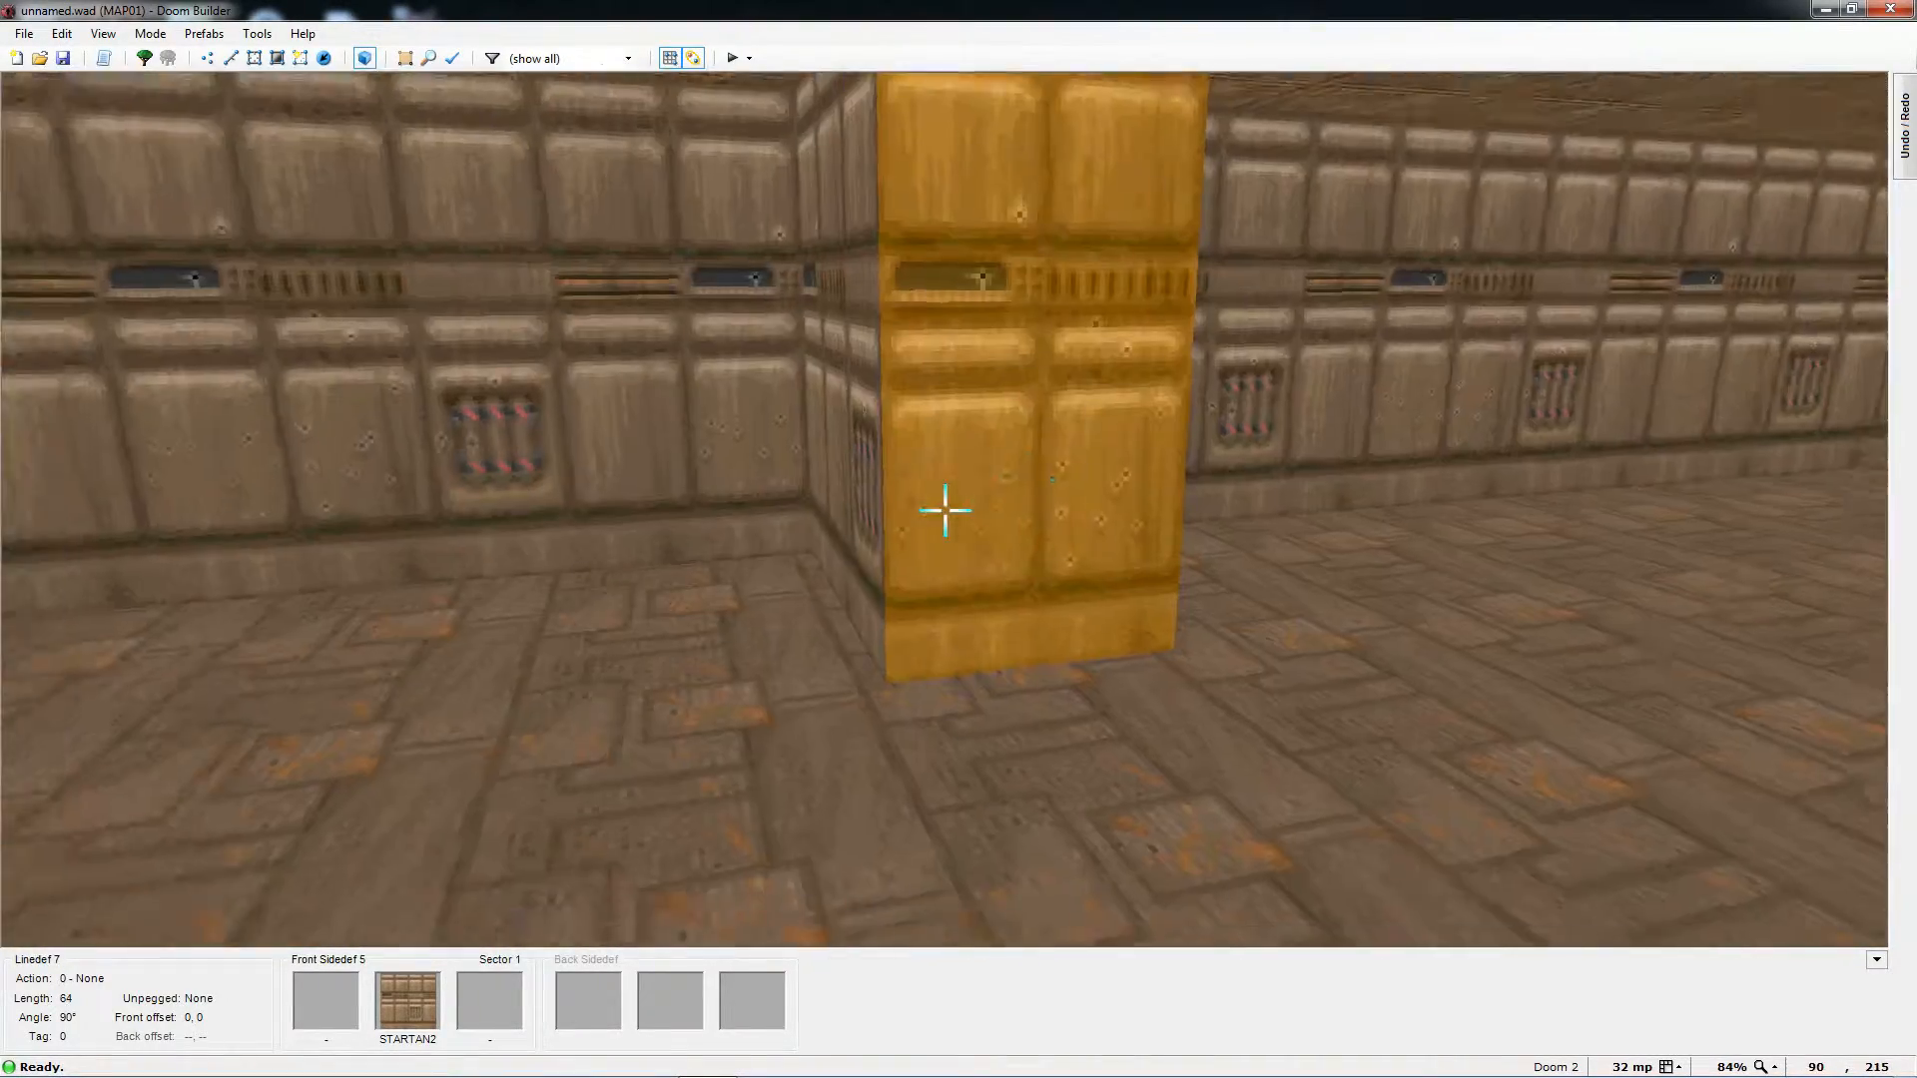
pyautogui.press('s')
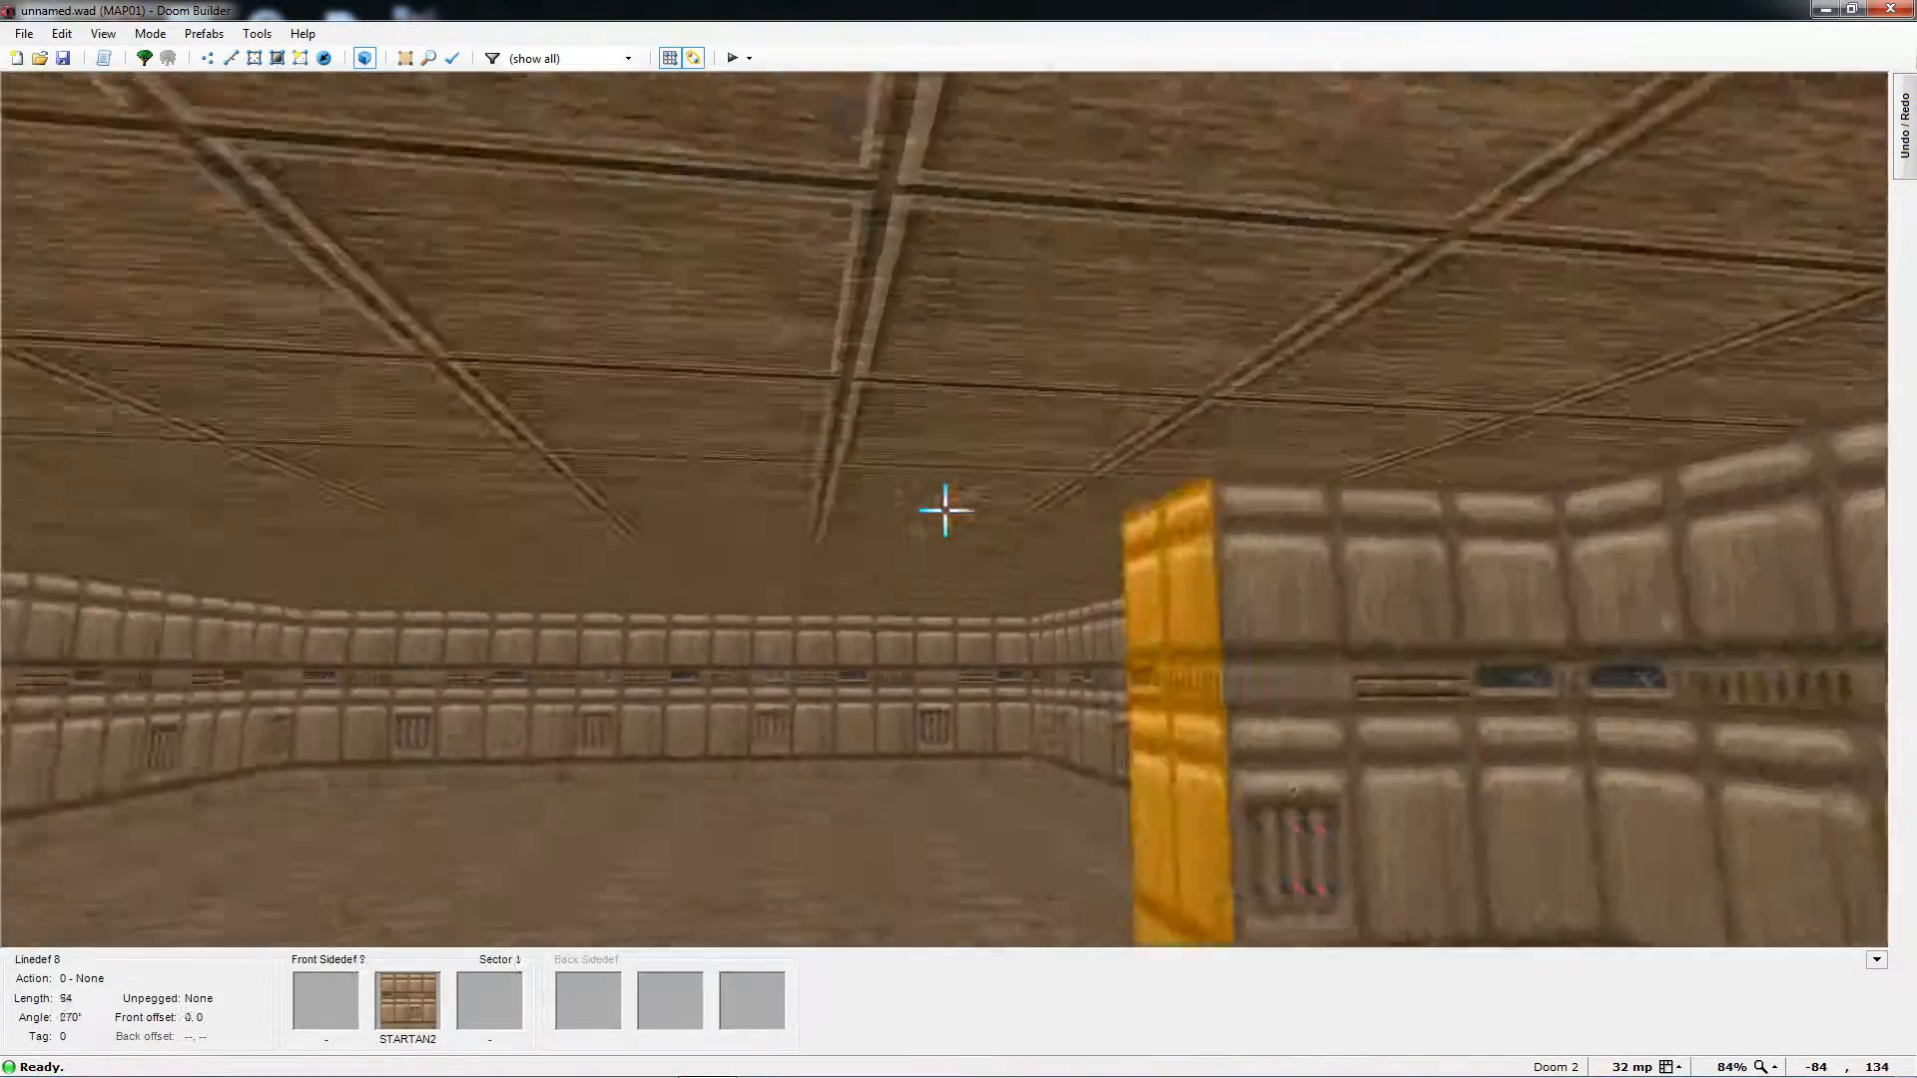
pyautogui.press('d')
pyautogui.press('s')
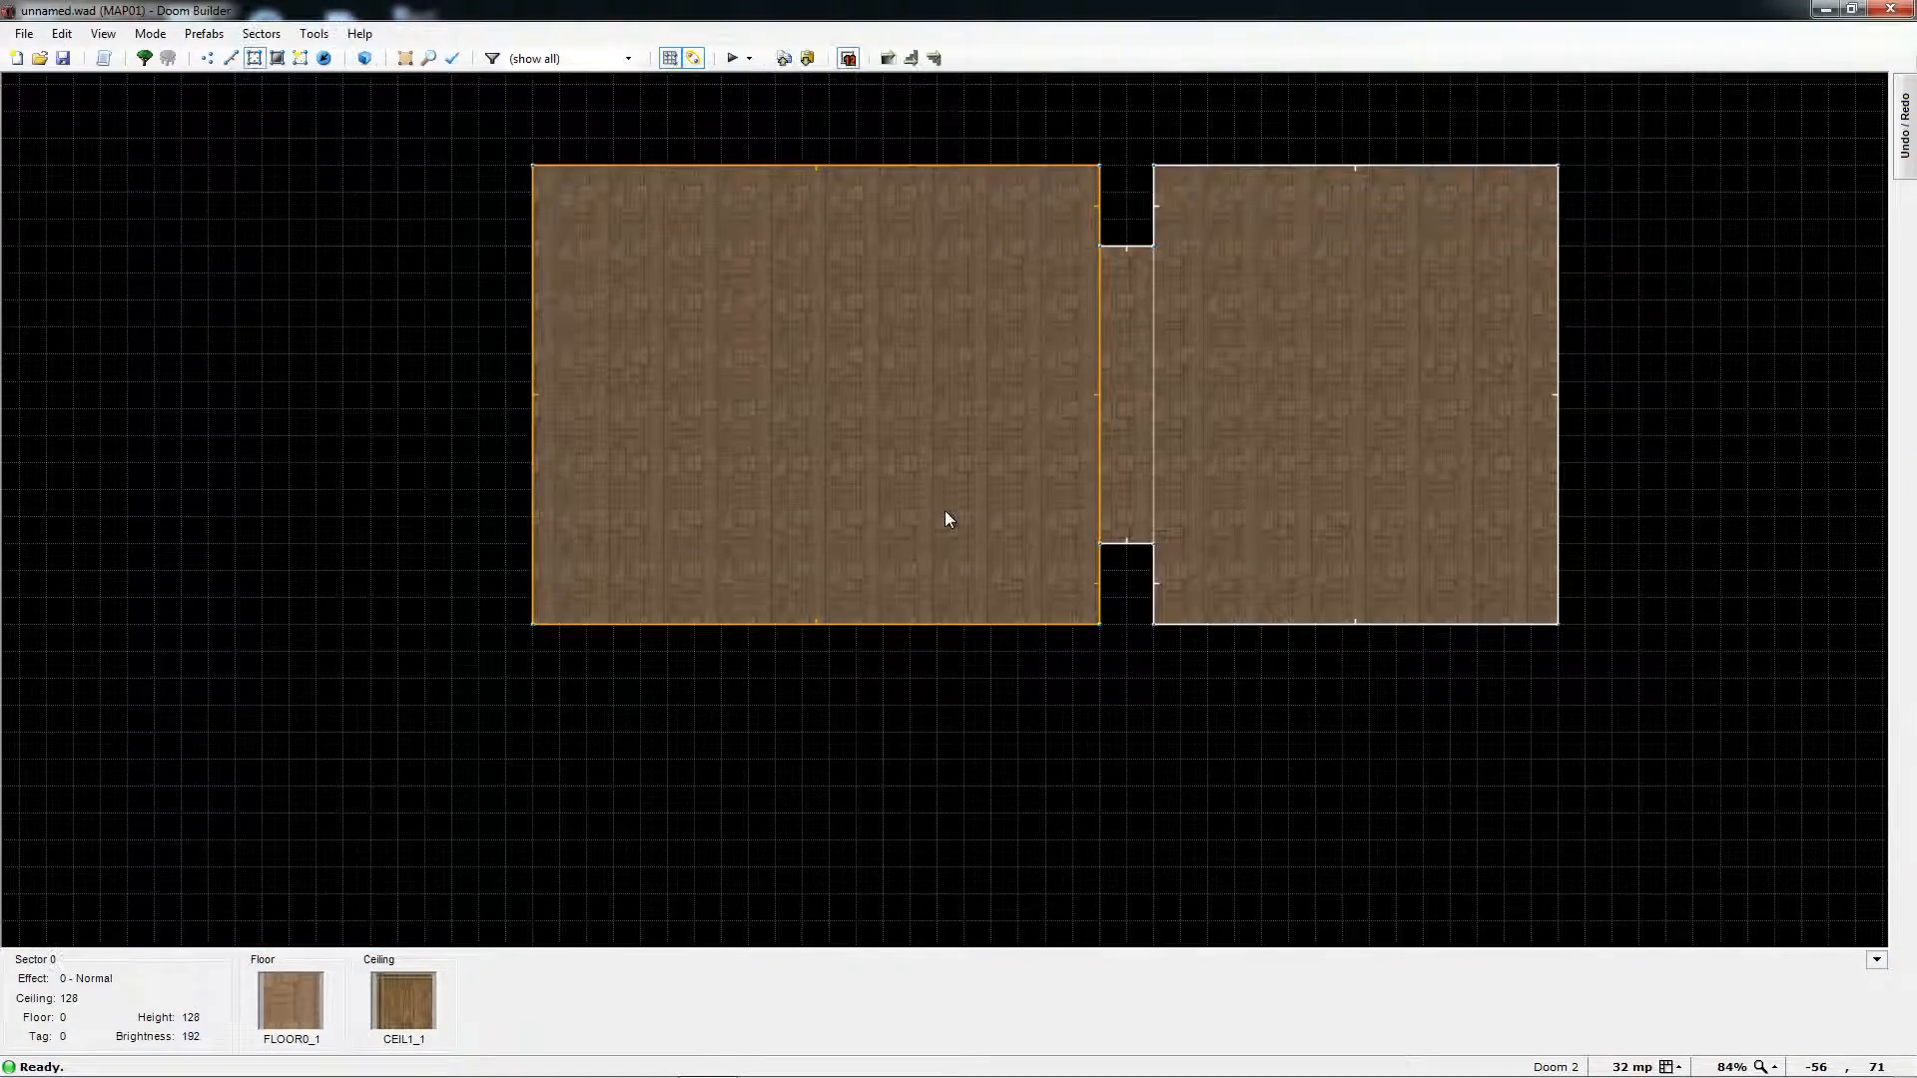
pyautogui.press('Escape')
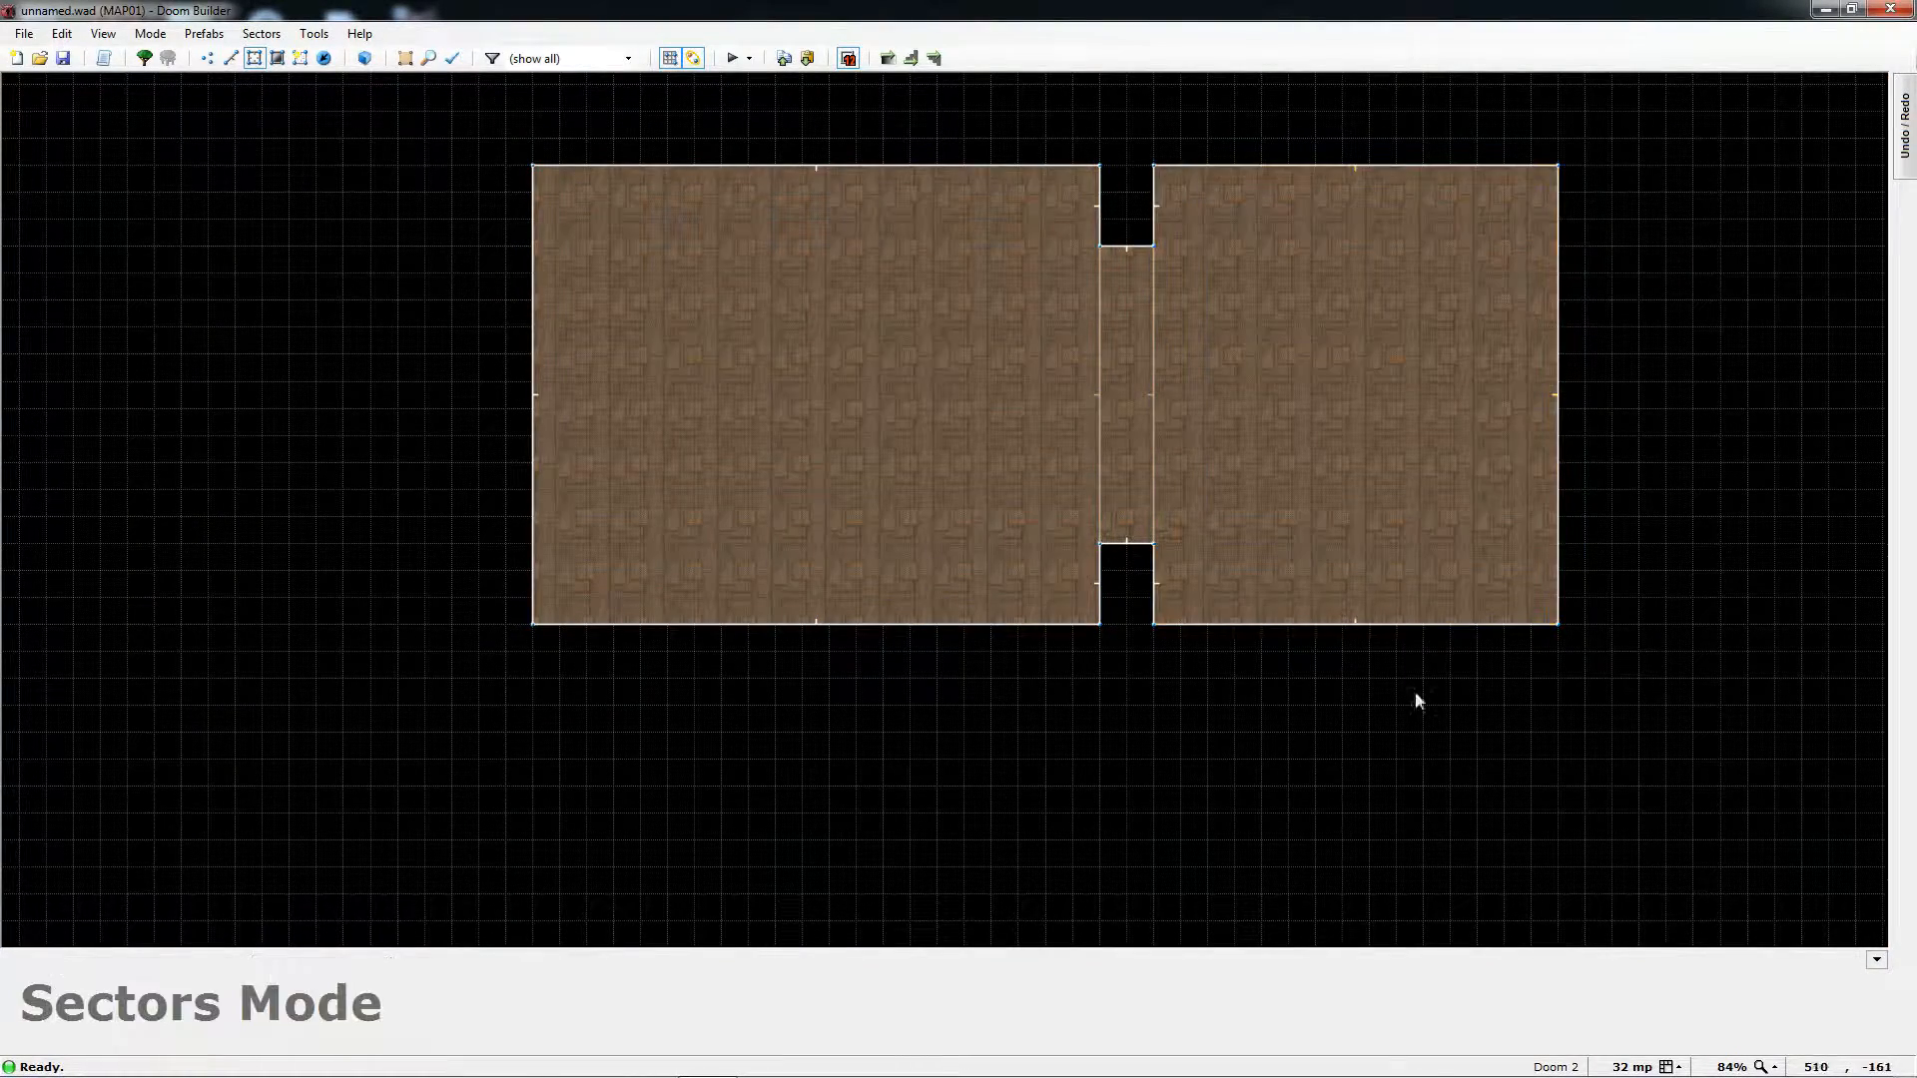
# - Practise multi-selection by selecting all three sectors and clearing the selection, two times over
pyautogui.click(1188, 419)
pyautogui.click(1130, 400)
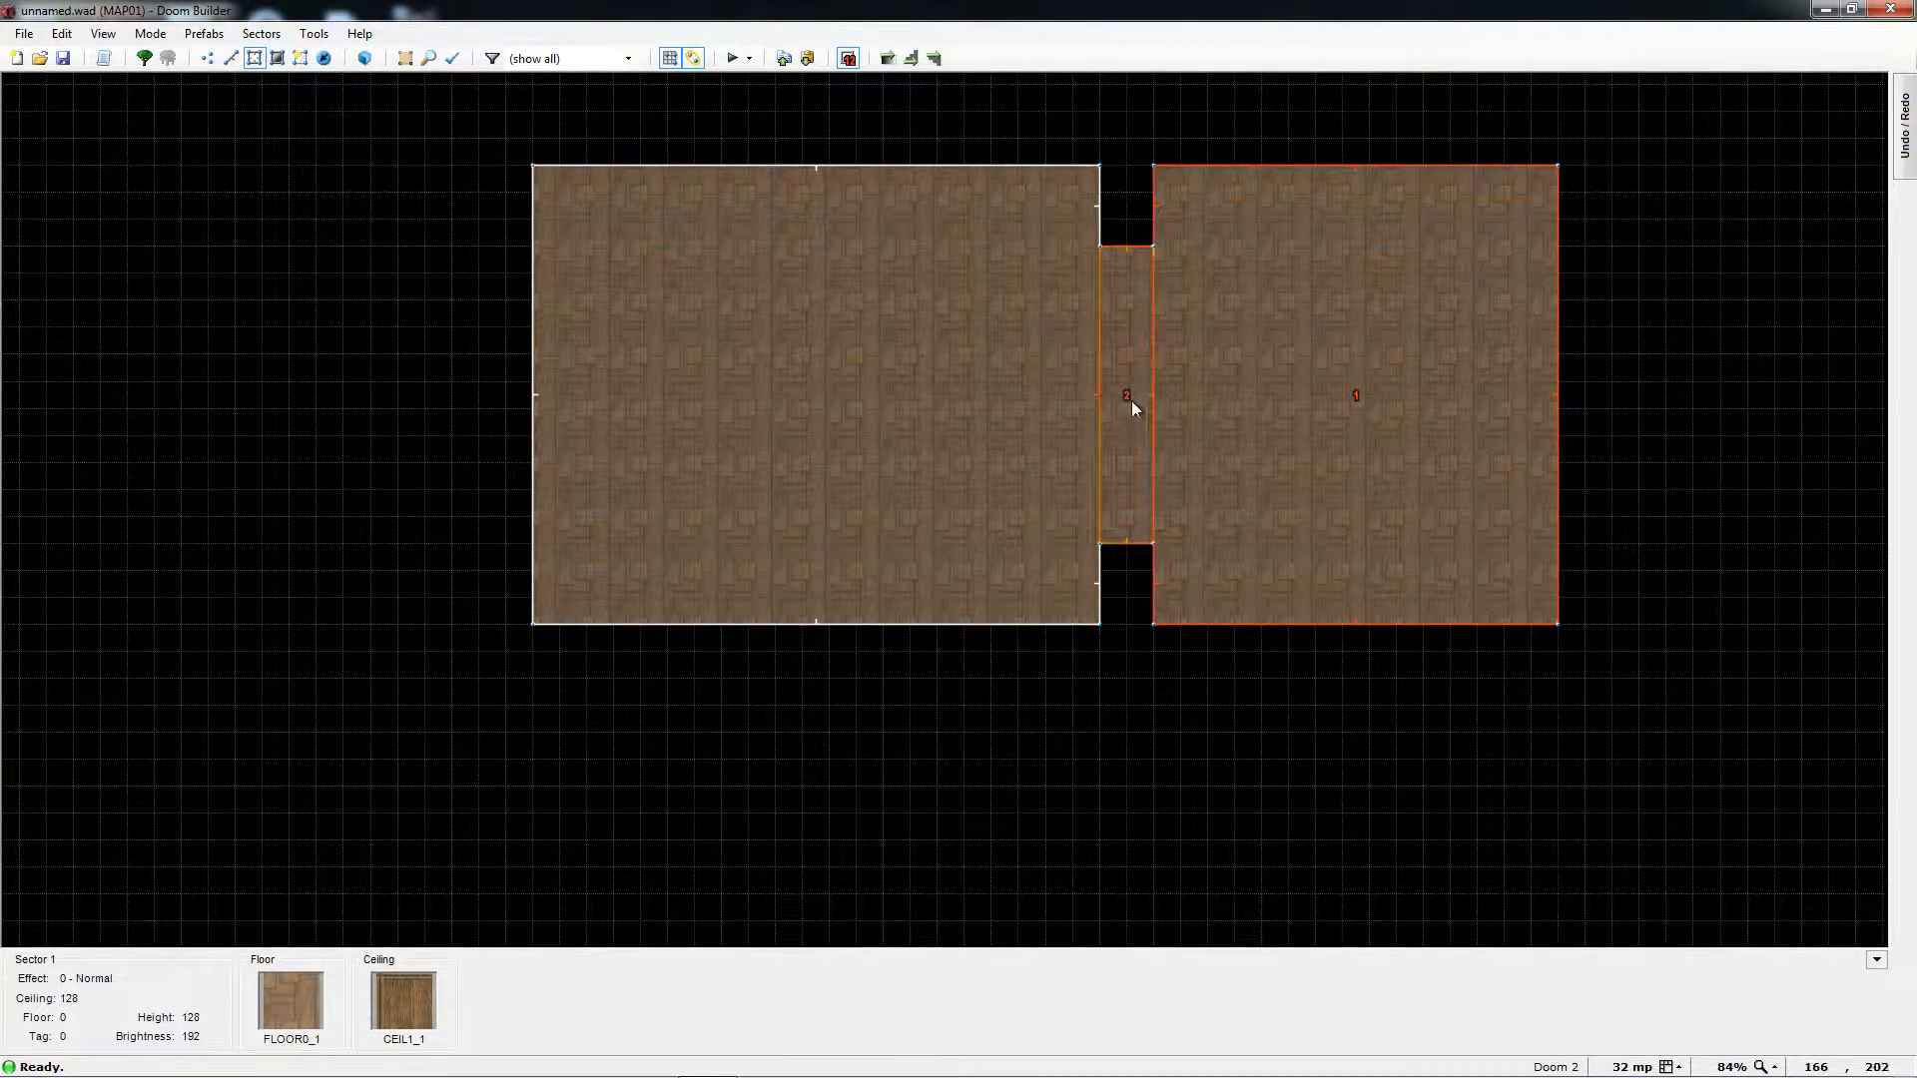
pyautogui.click(953, 395)
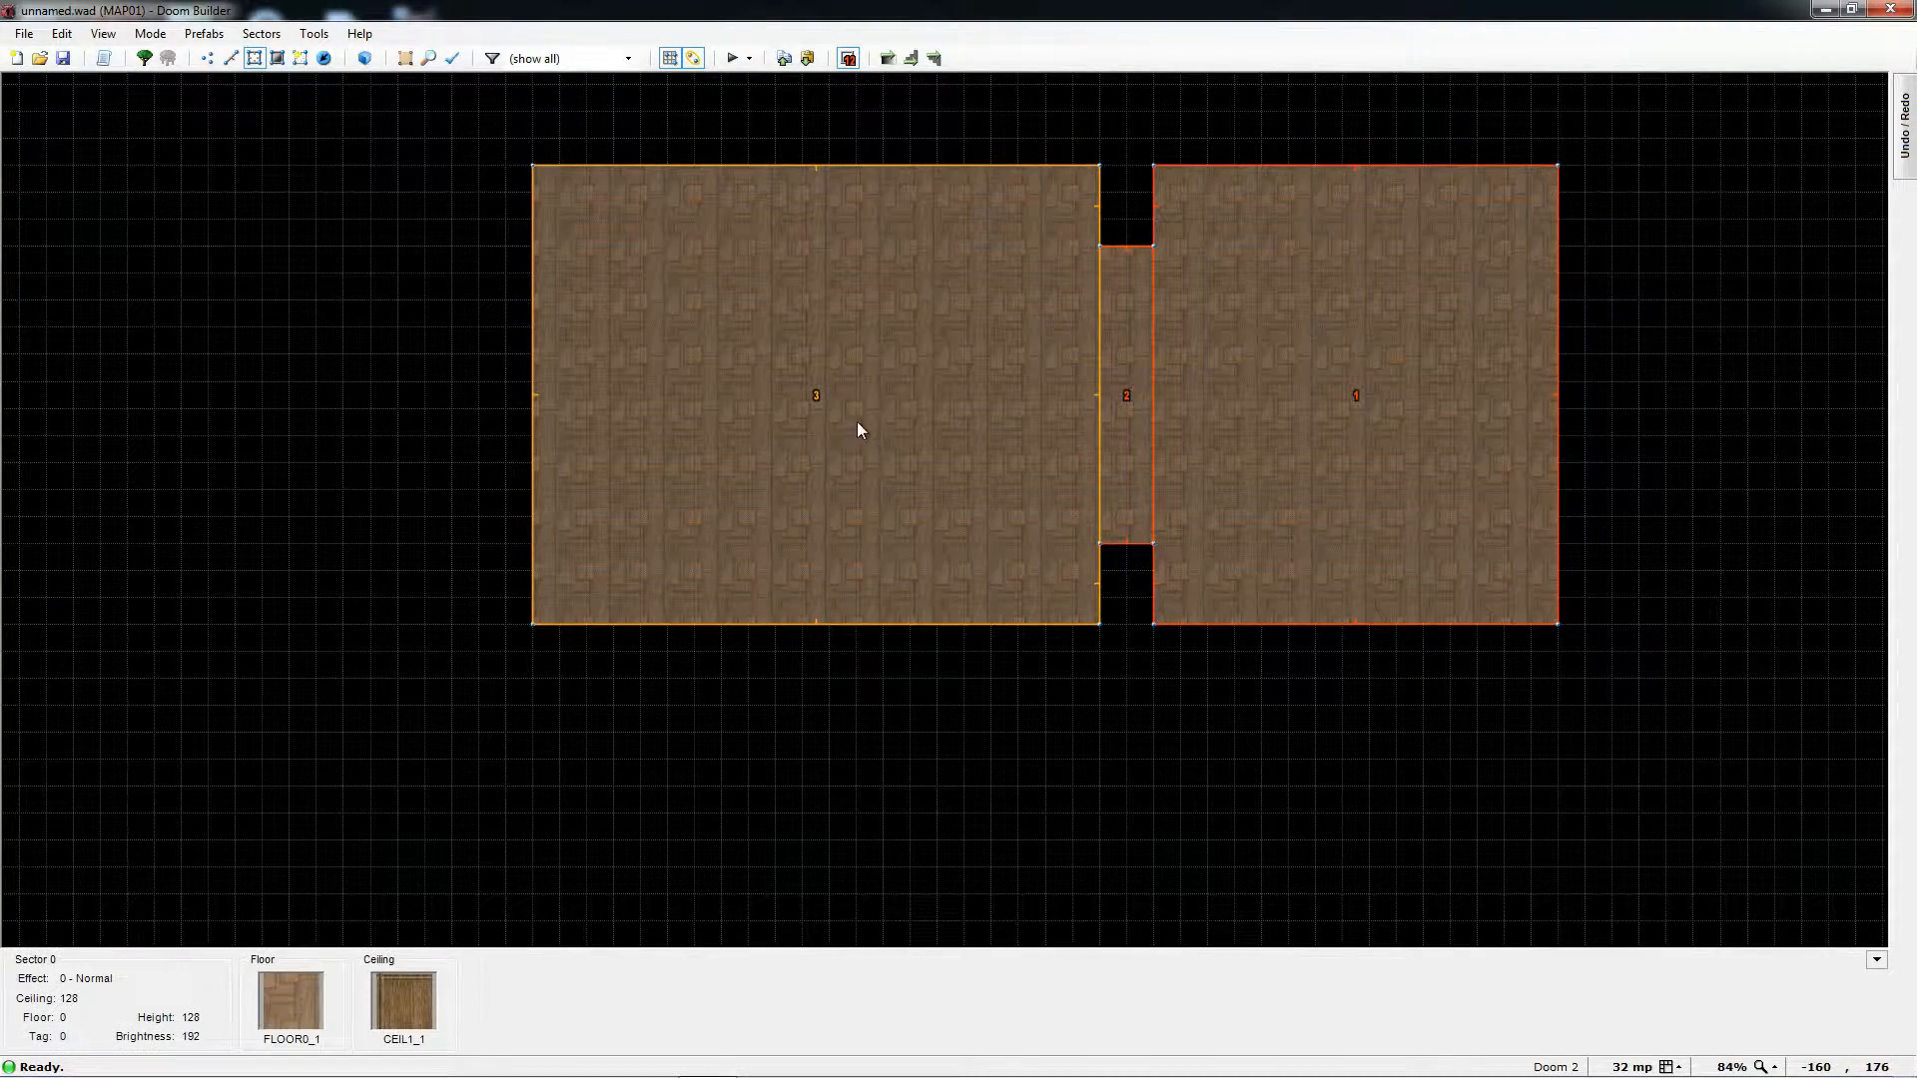
pyautogui.press('c')
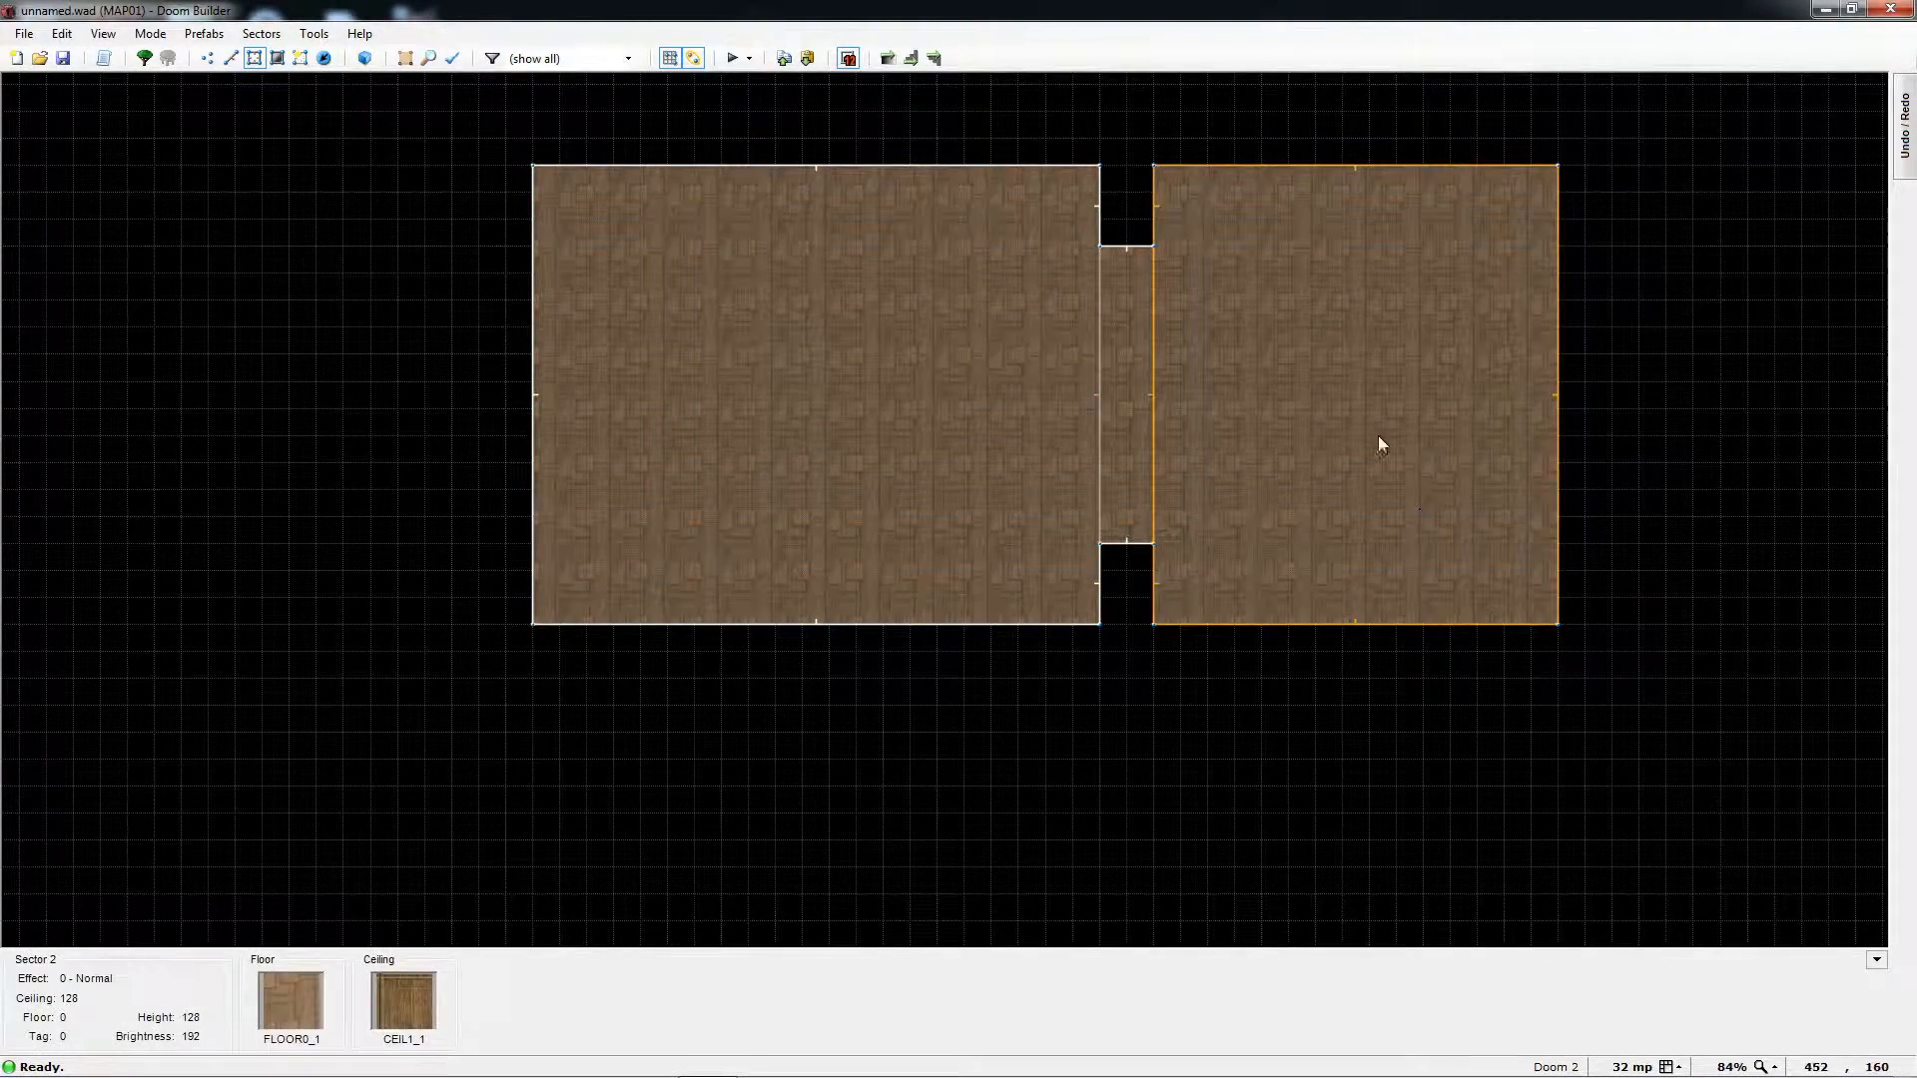
pyautogui.click(1372, 408)
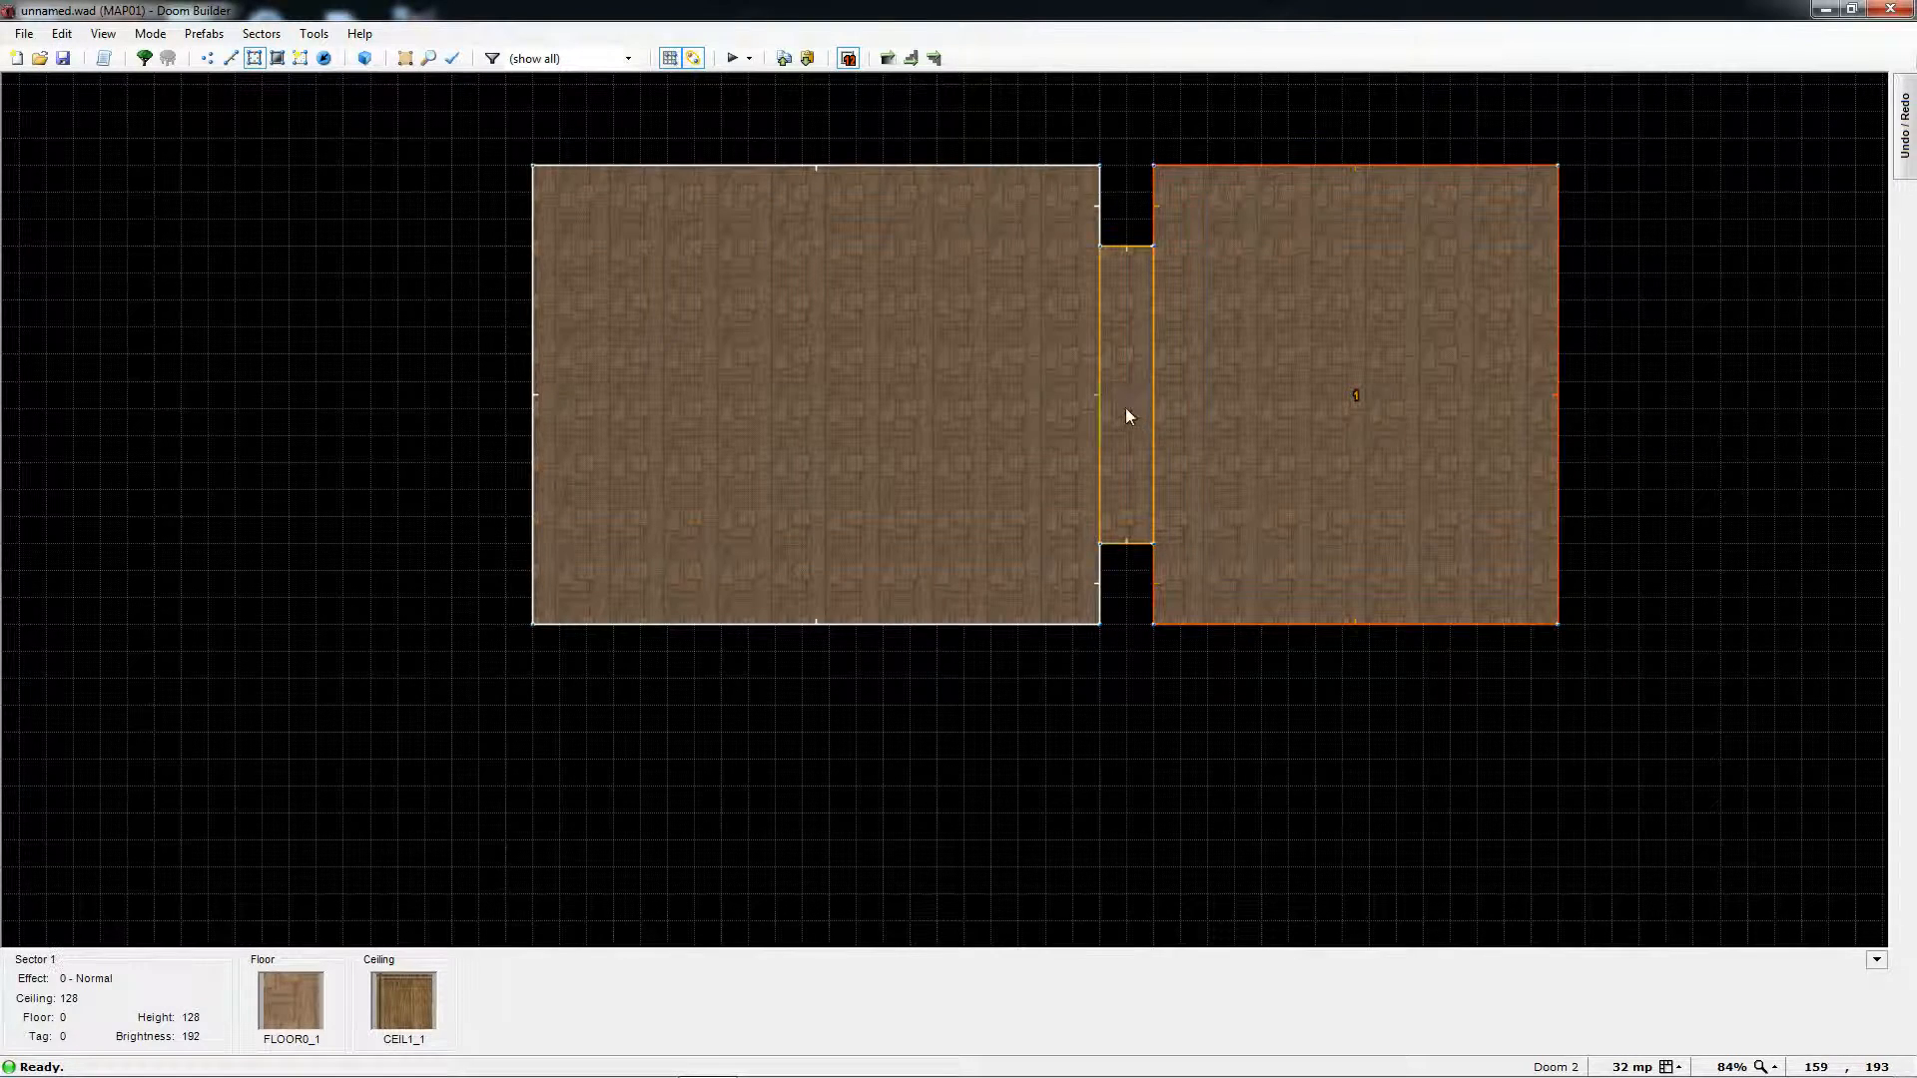
pyautogui.click(1124, 407)
pyautogui.click(1004, 489)
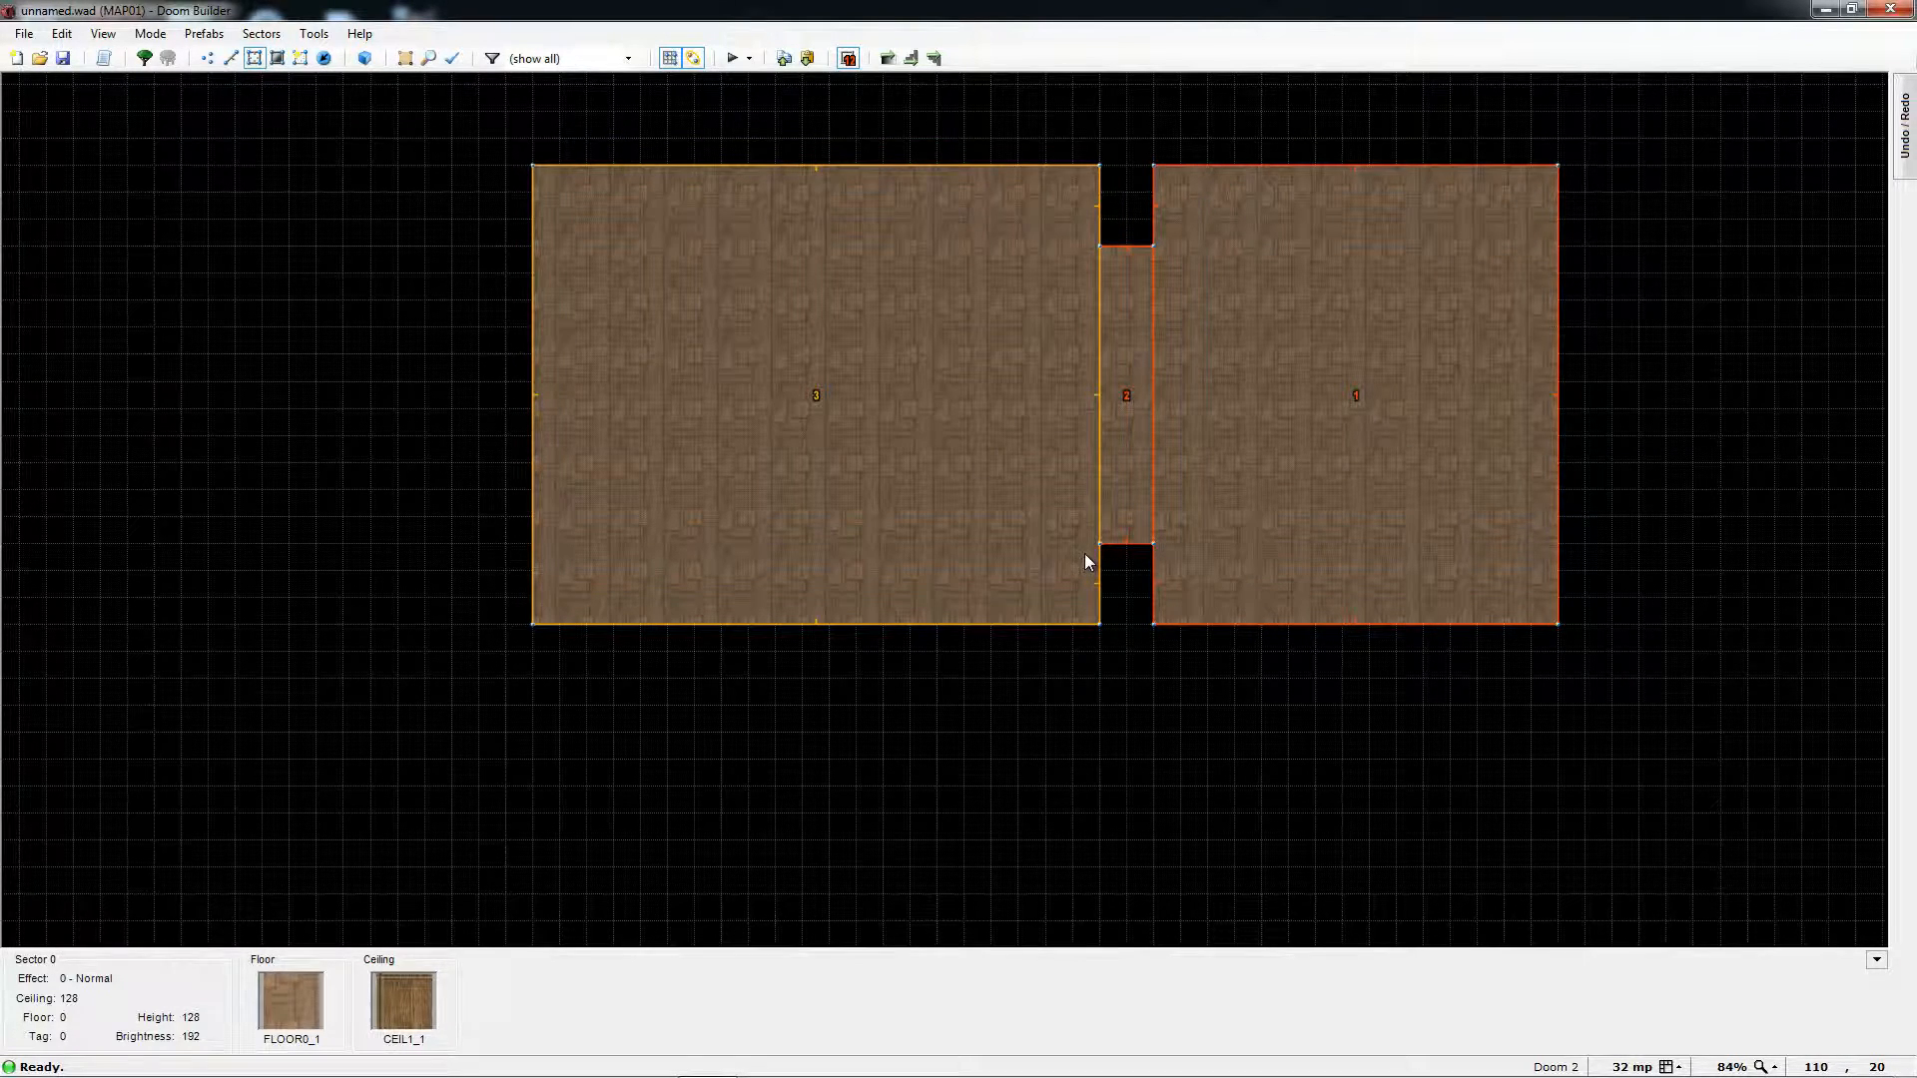
pyautogui.press('c')
# - Practise selecting several outer linedefs of the first room in Linedefs Mode, and clear that selection
pyautogui.press('l')
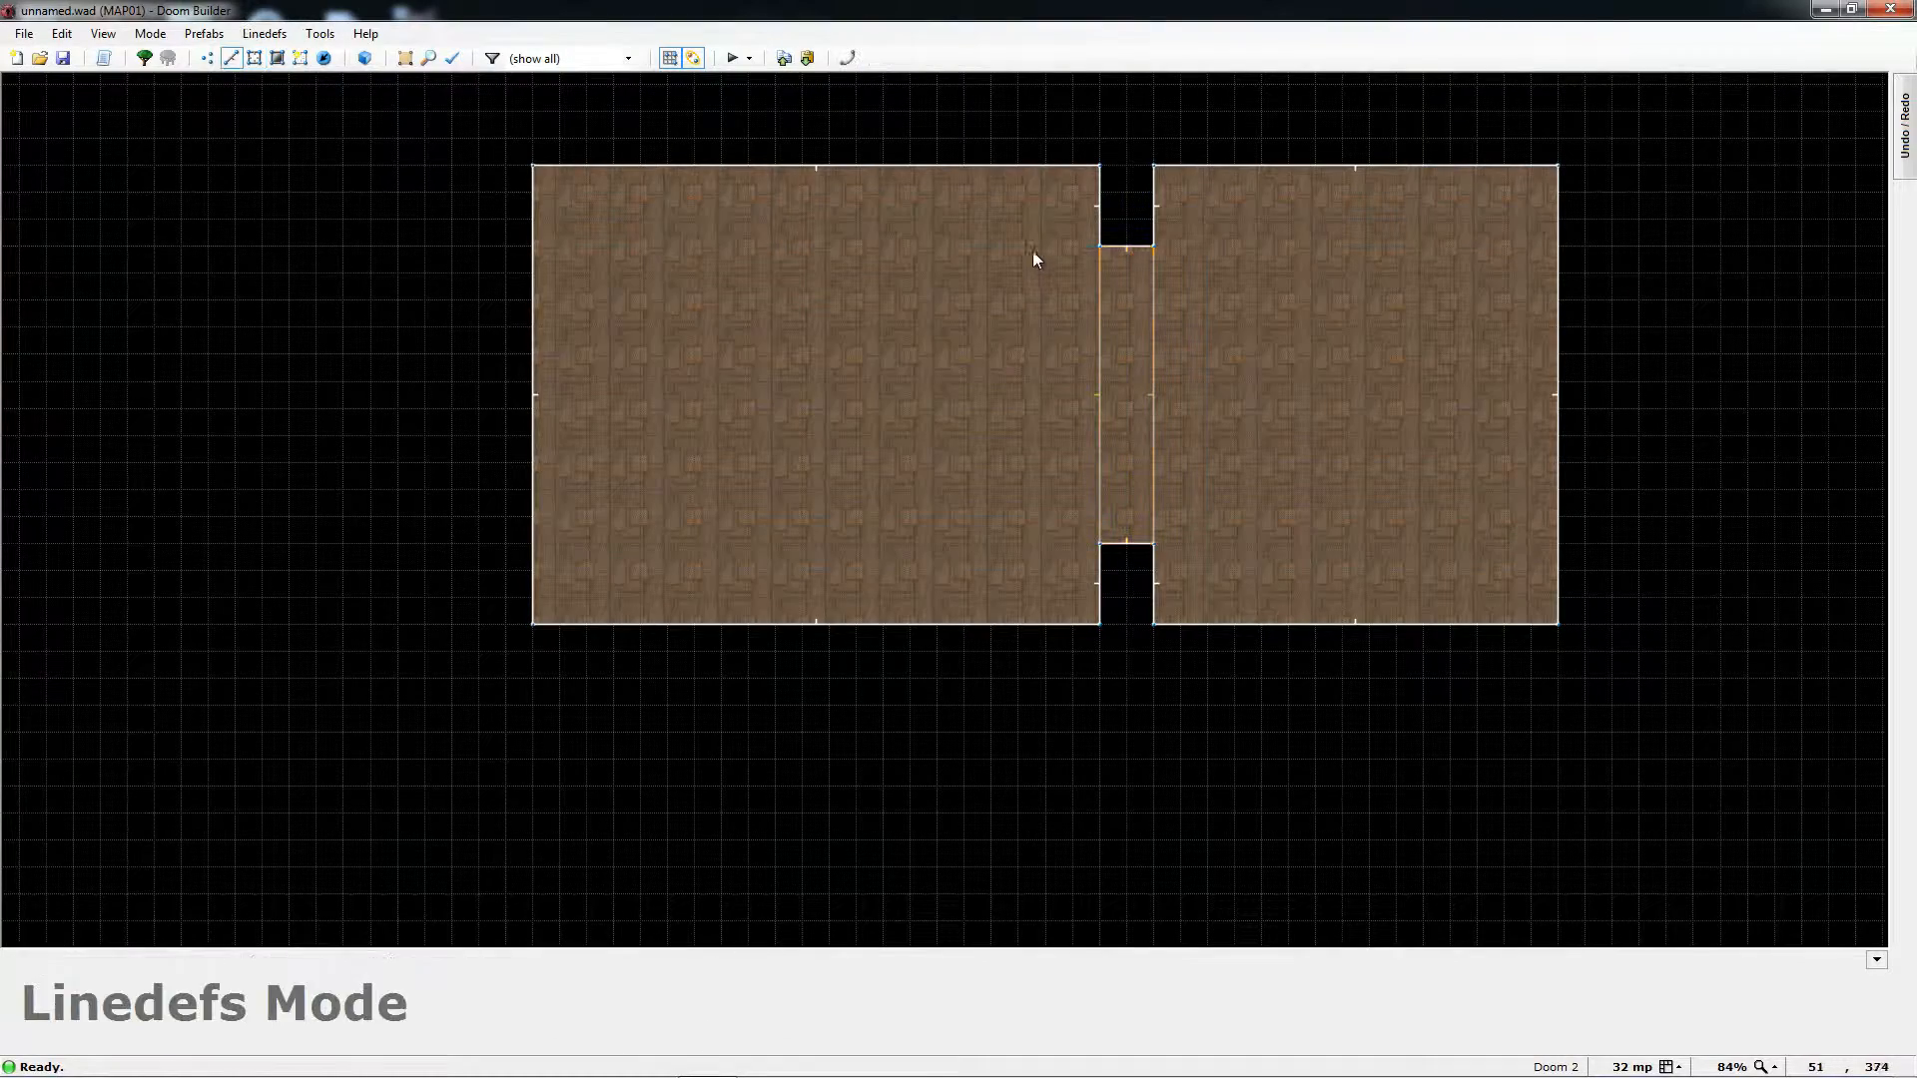
pyautogui.click(967, 174)
pyautogui.click(531, 250)
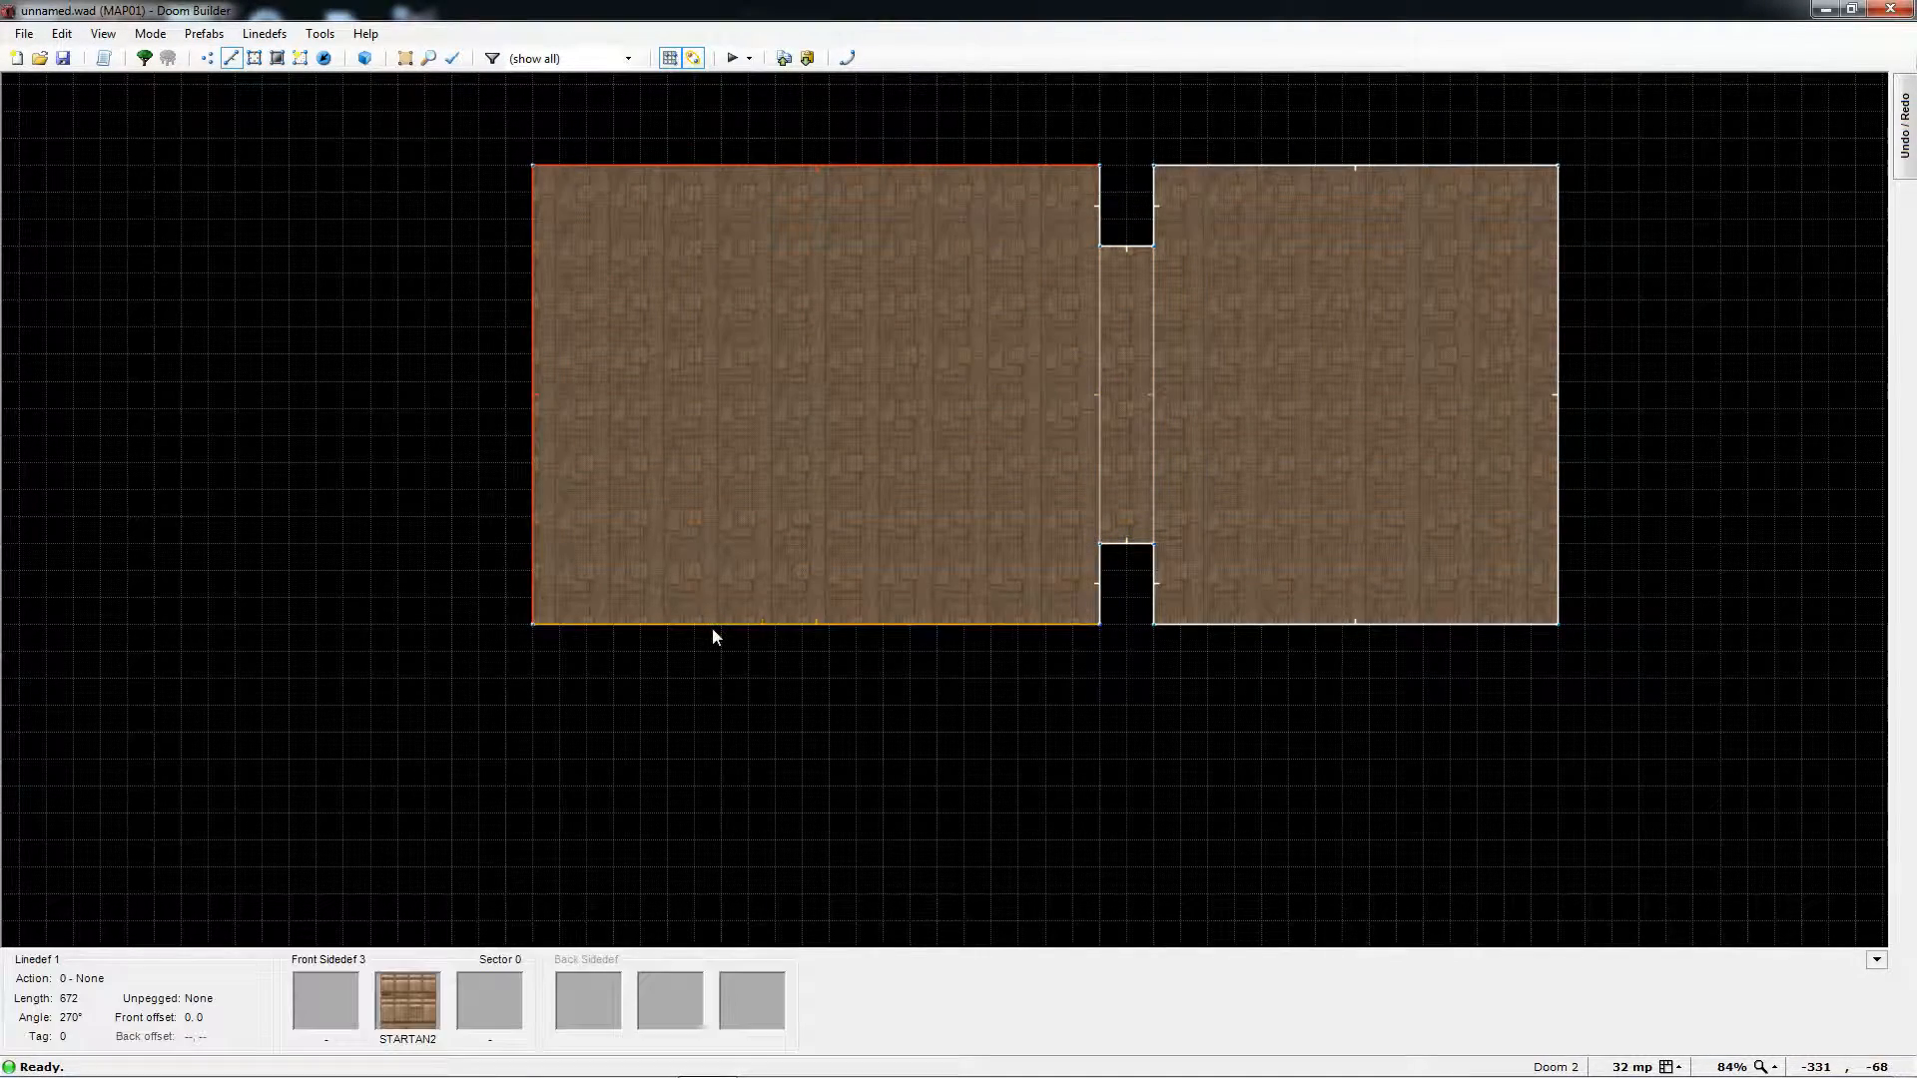
pyautogui.press('c')
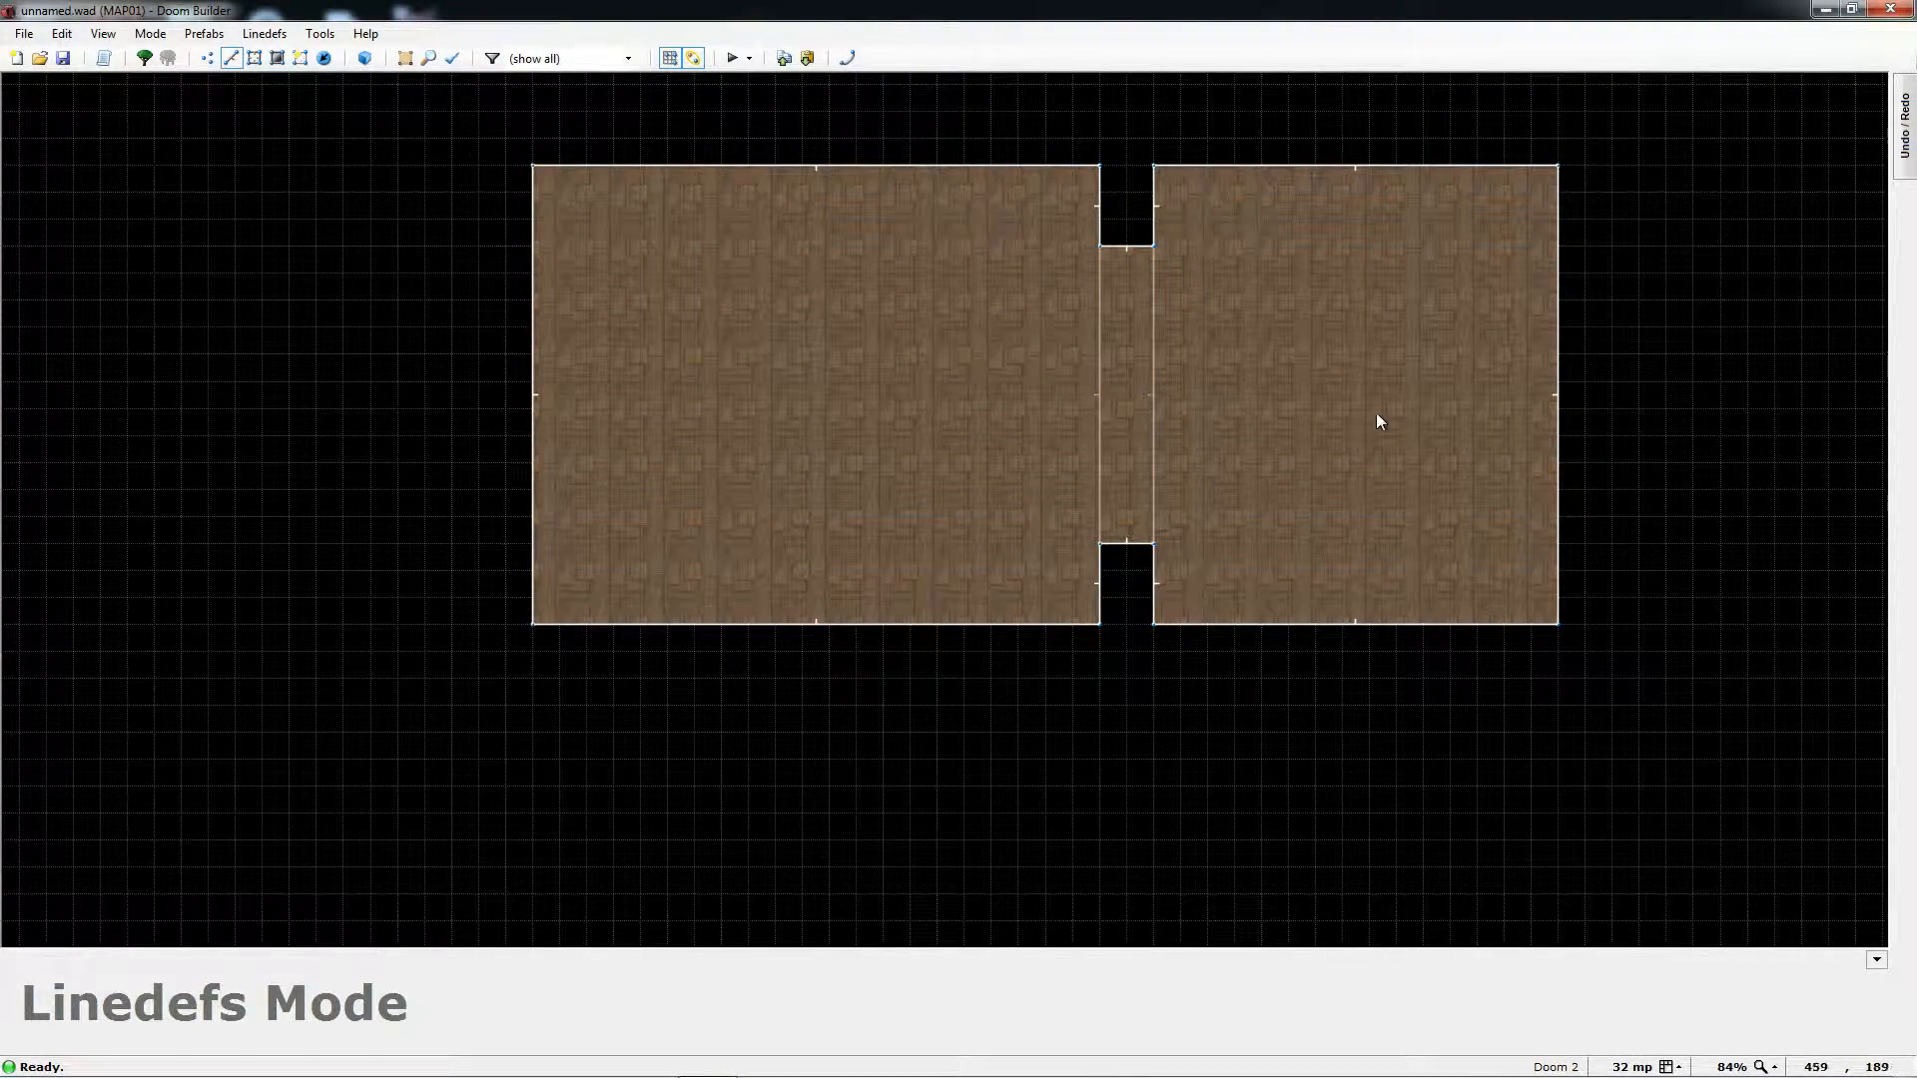
# - Select all three sectors in Sectors Mode and set their shared floor flat to FLOOR5_3
pyautogui.press('s')
pyautogui.click(1298, 427)
pyautogui.click(1109, 414)
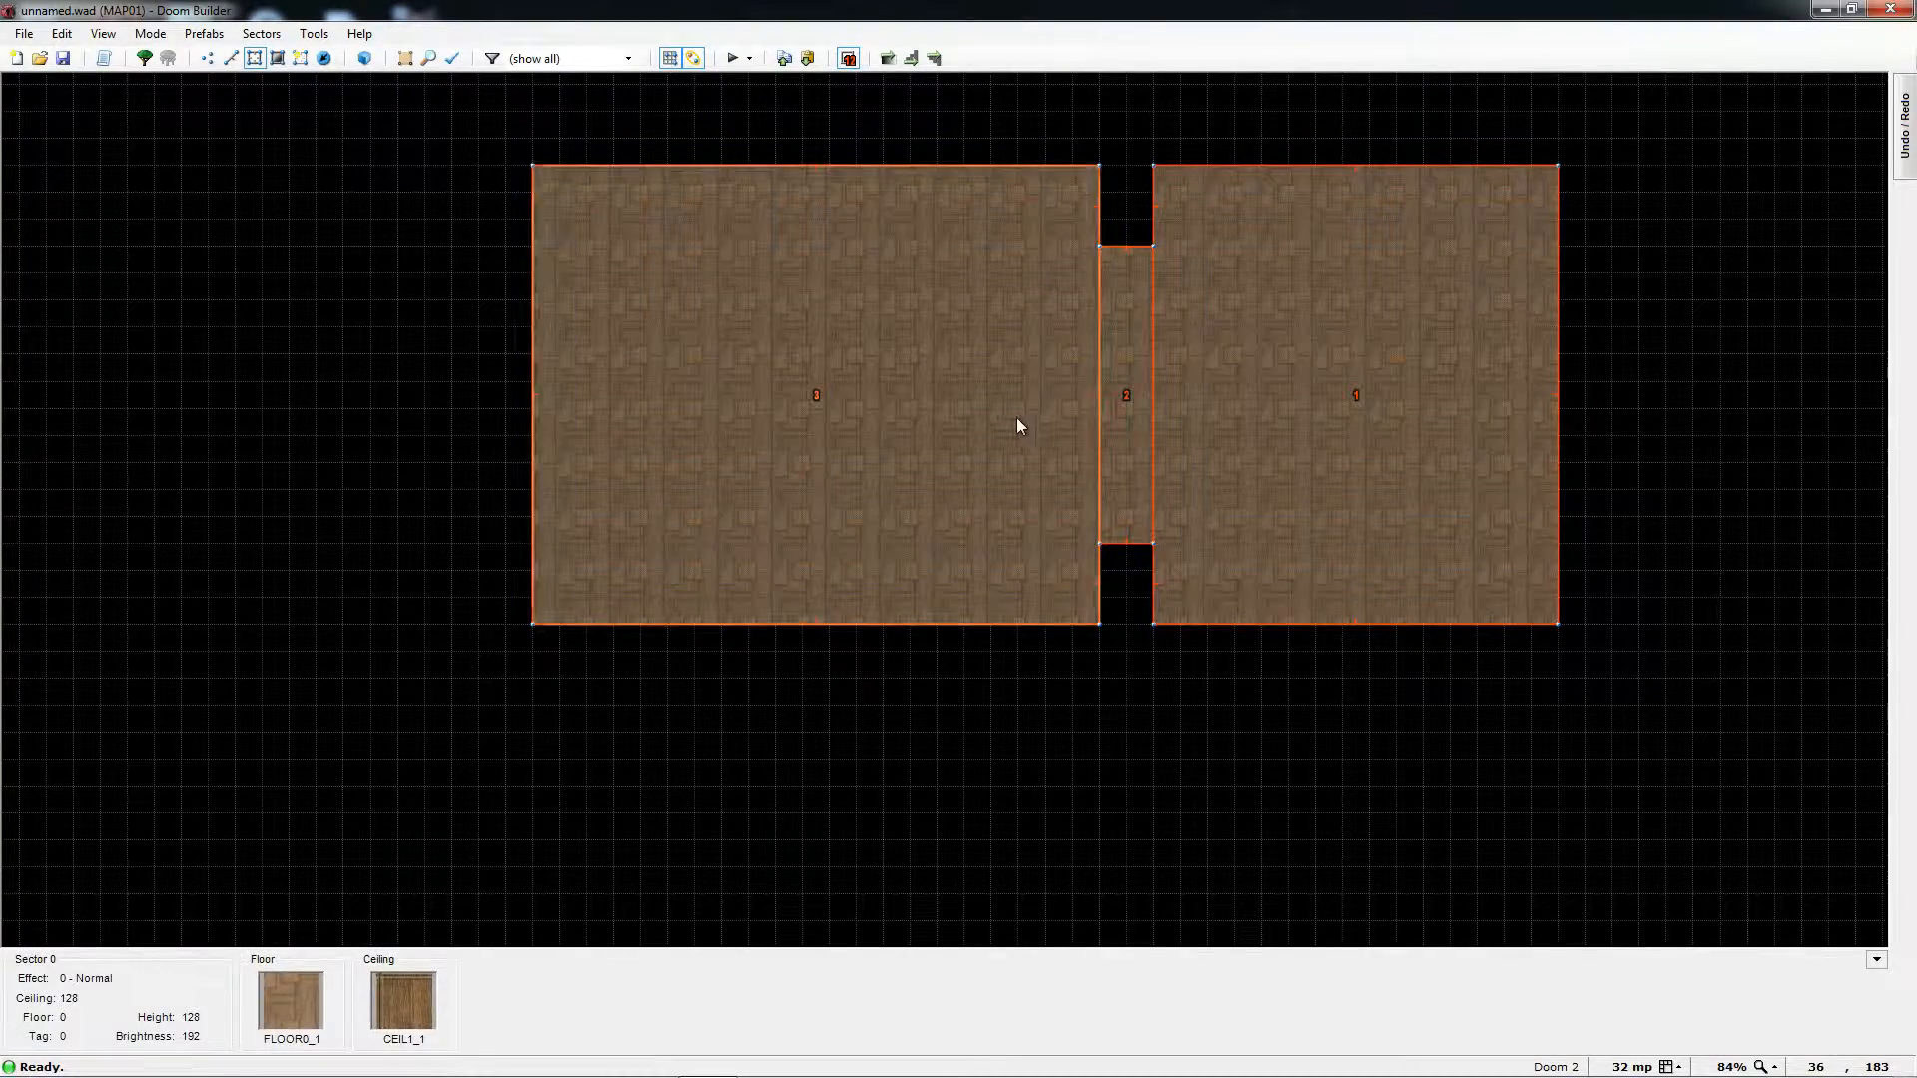
pyautogui.rightClick(860, 483)
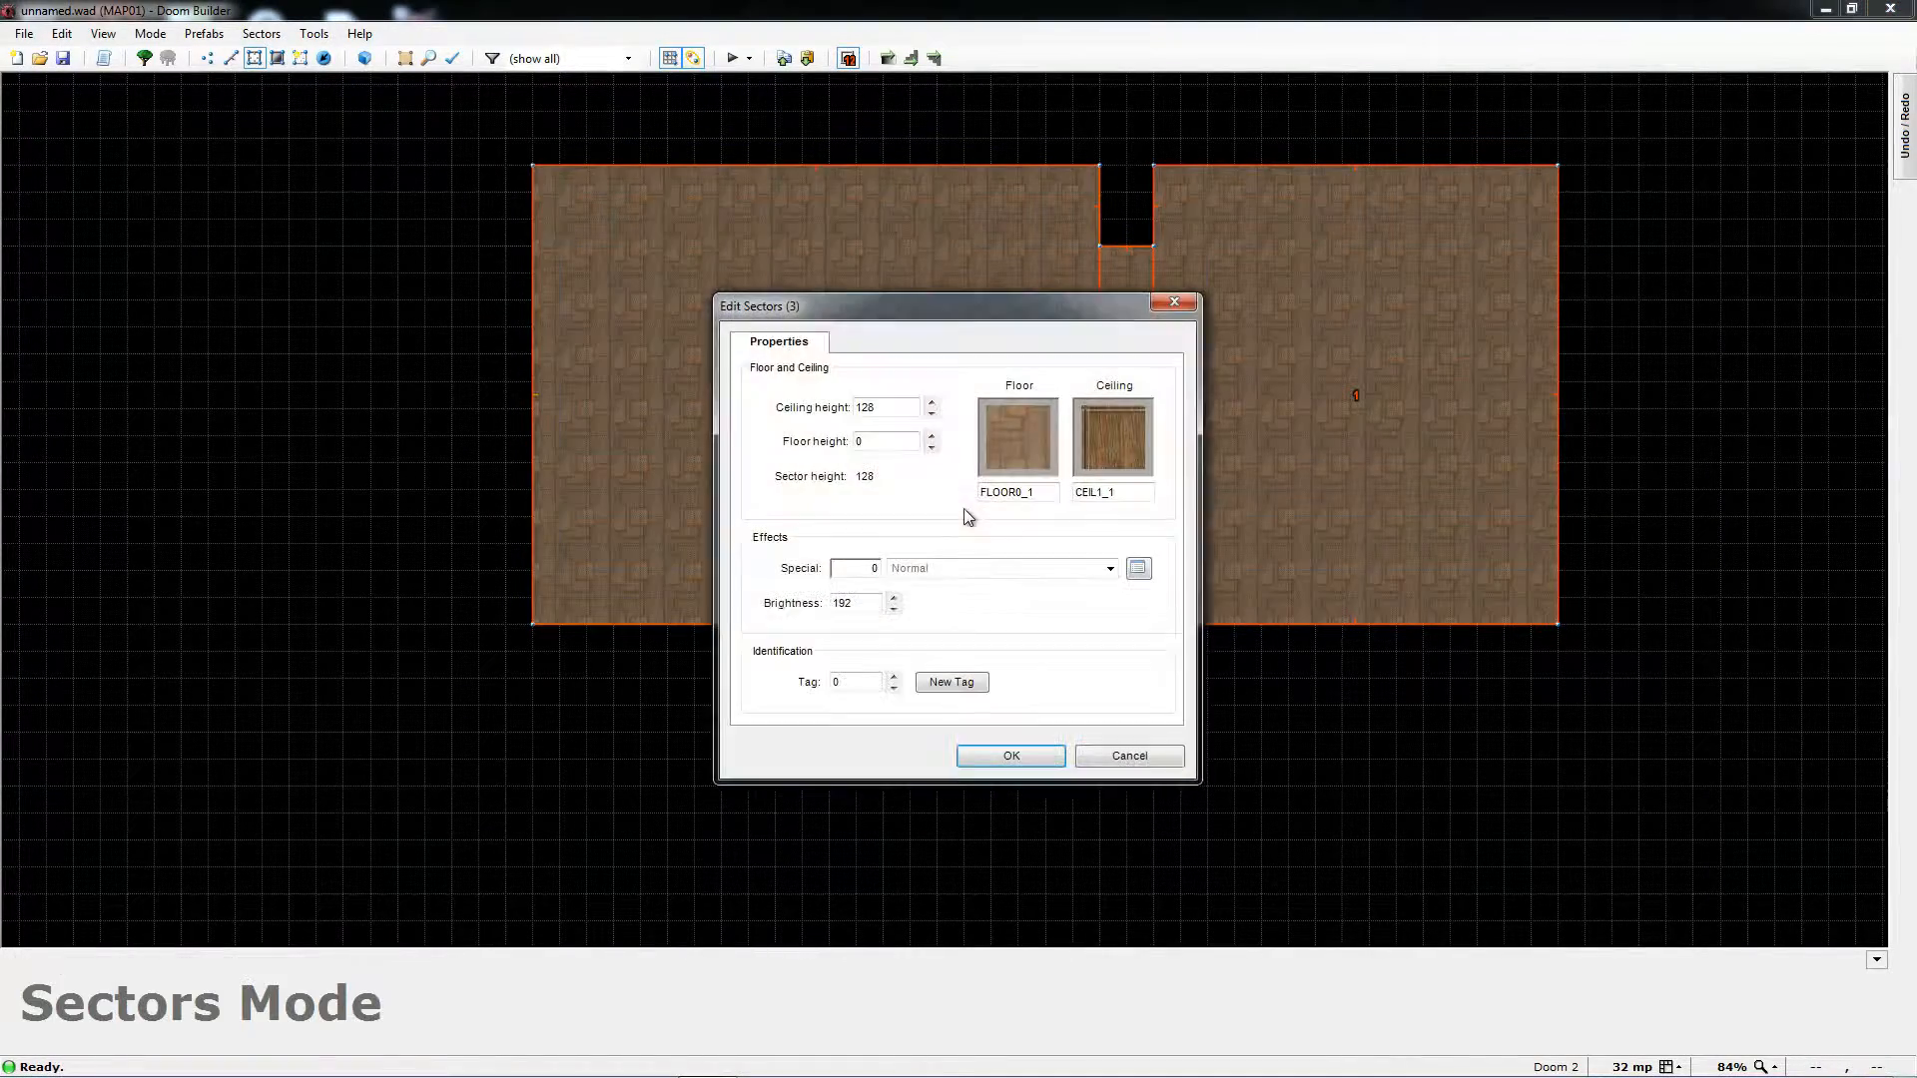
pyautogui.moveTo(1042, 299); pyautogui.dragTo(1497, 711)
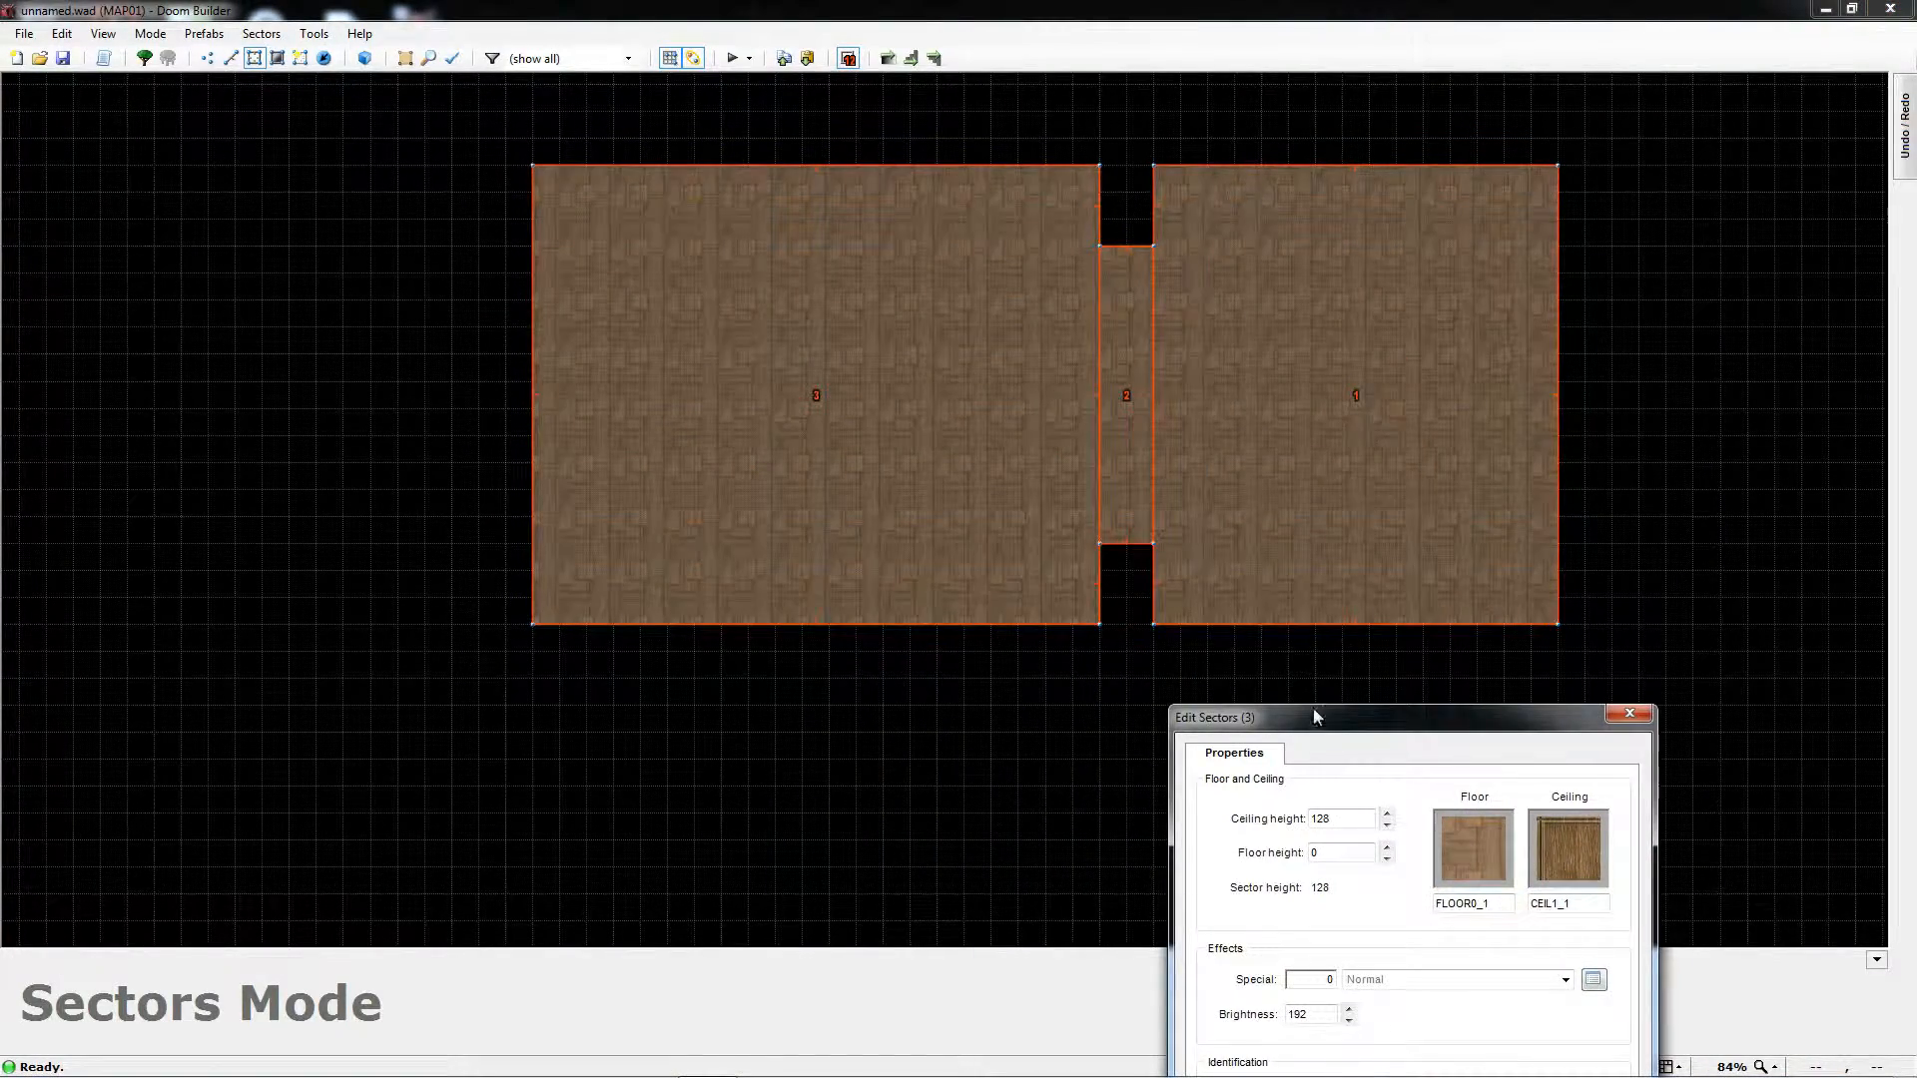
pyautogui.moveTo(1314, 716); pyautogui.dragTo(1067, 352)
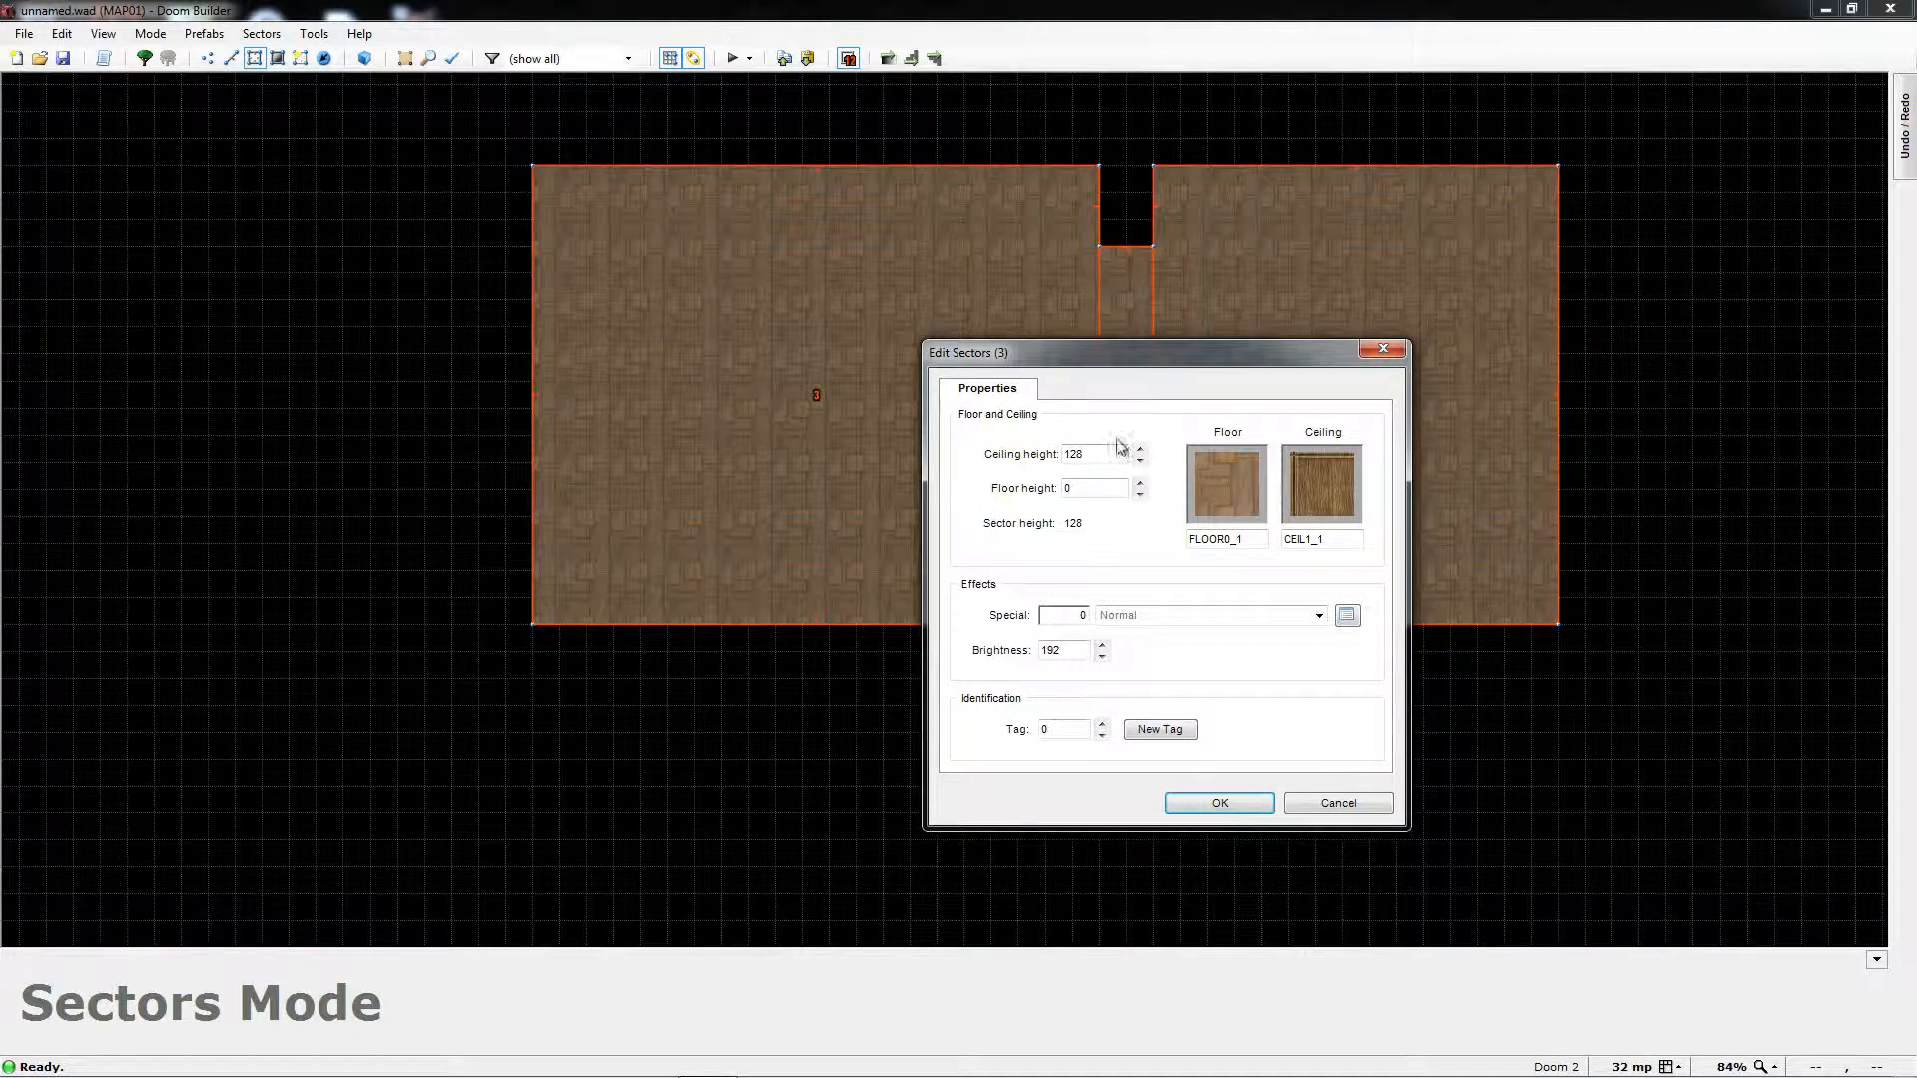
pyautogui.click(1212, 493)
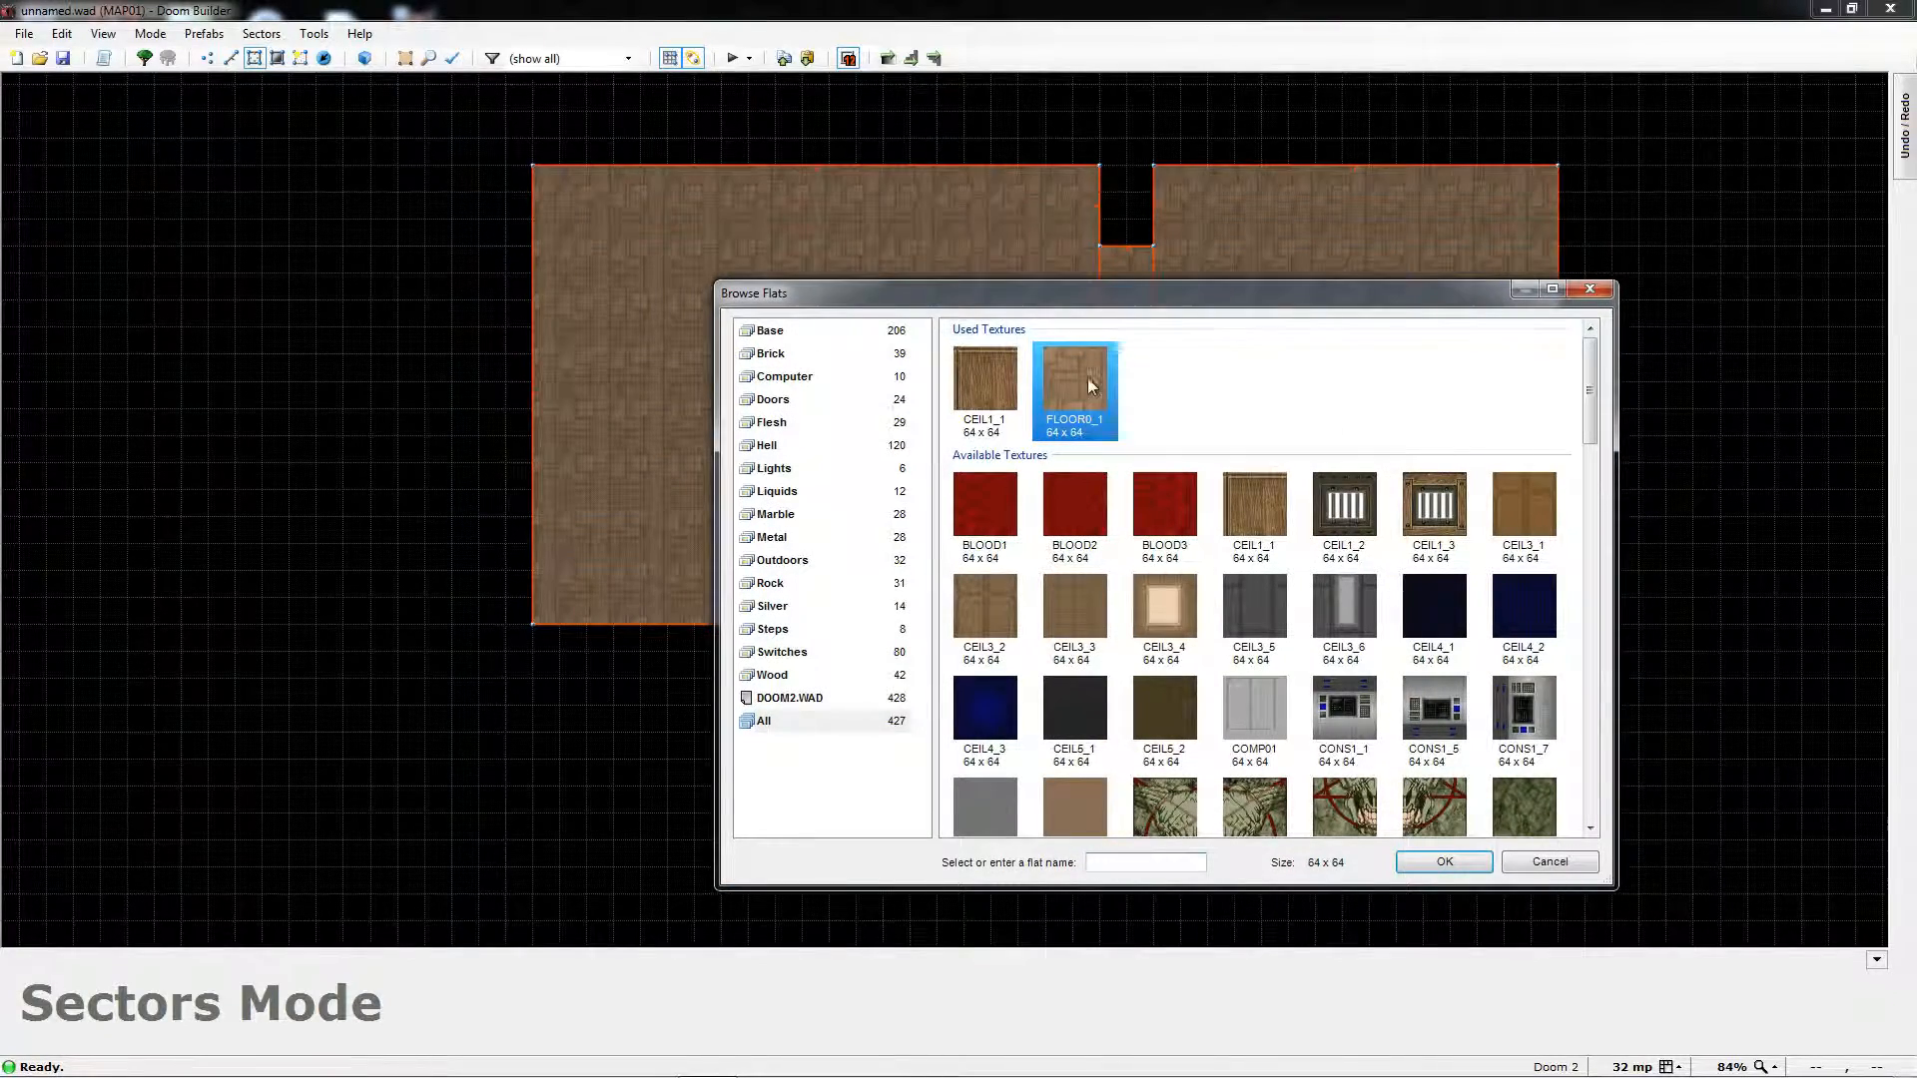
pyautogui.moveTo(1300, 302); pyautogui.dragTo(1266, 266)
pyautogui.moveTo(1562, 351); pyautogui.dragTo(1551, 559)
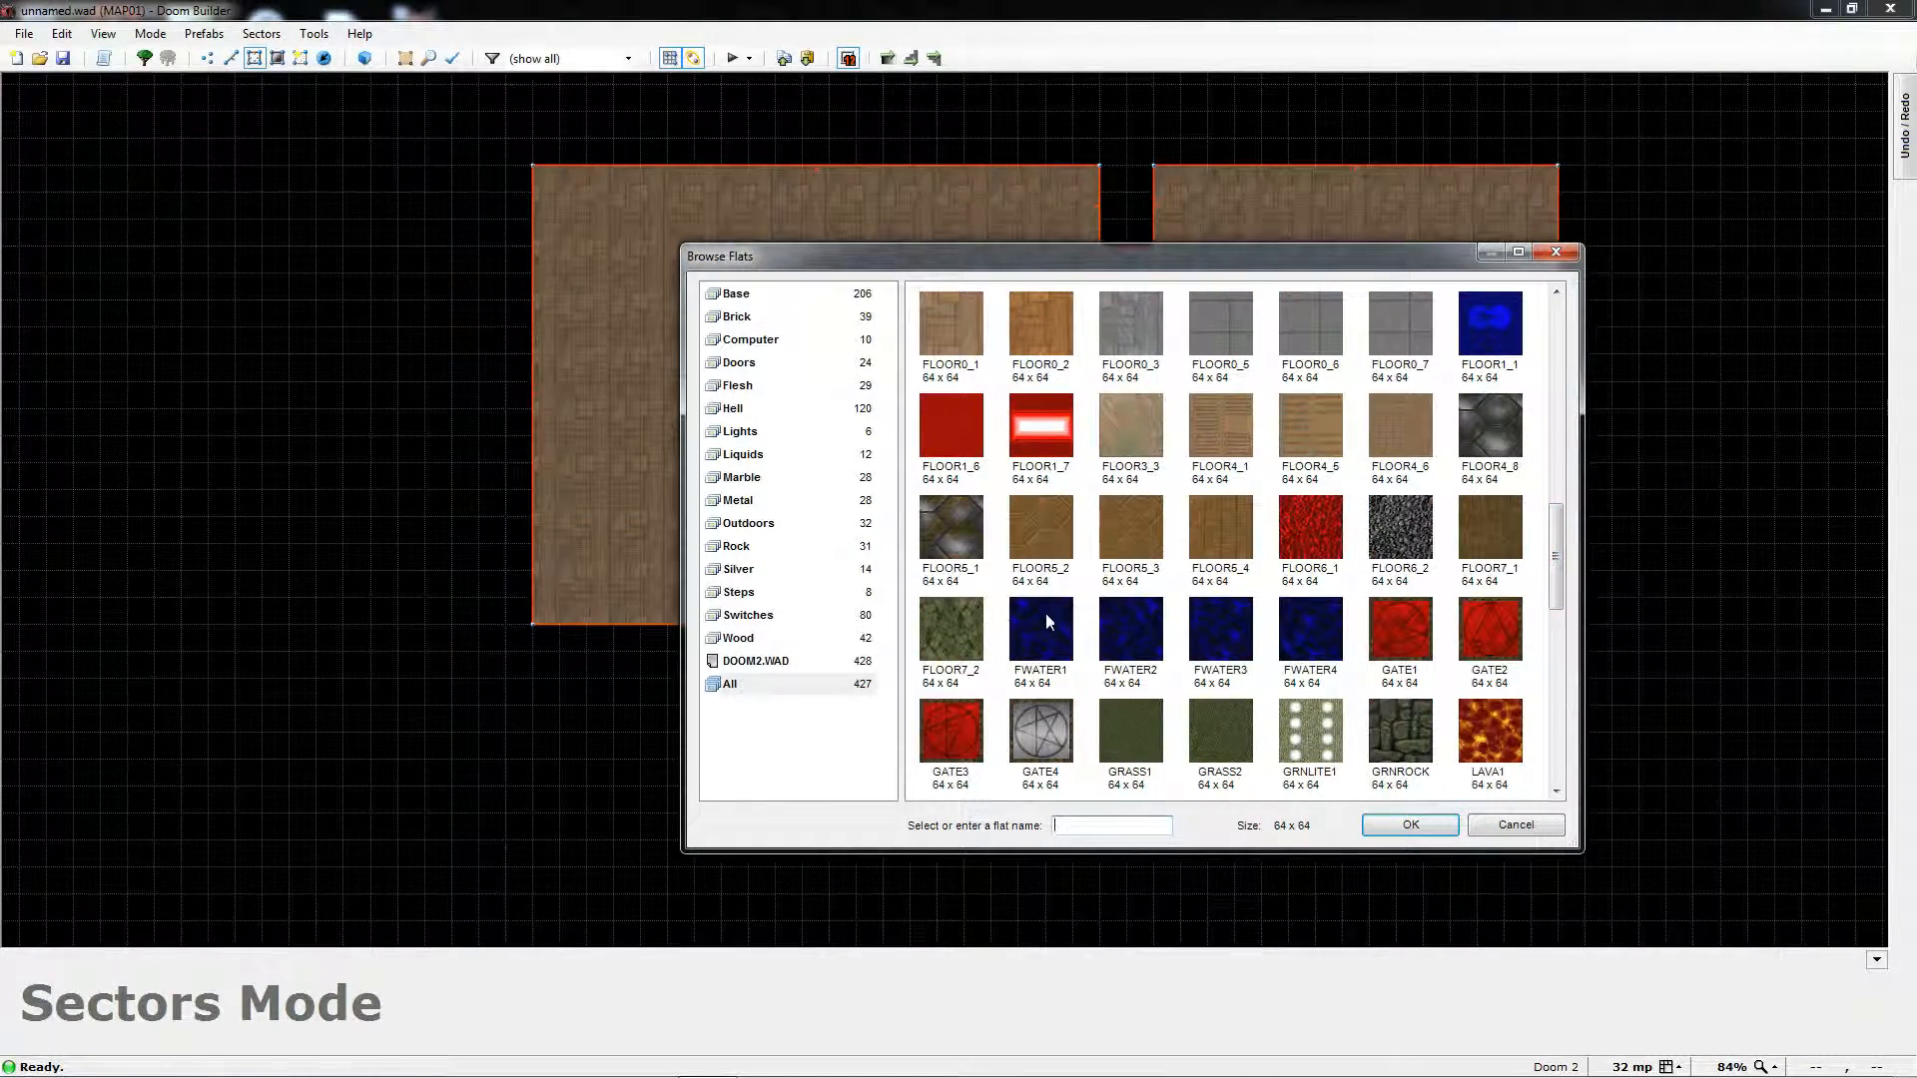
pyautogui.click(1141, 544)
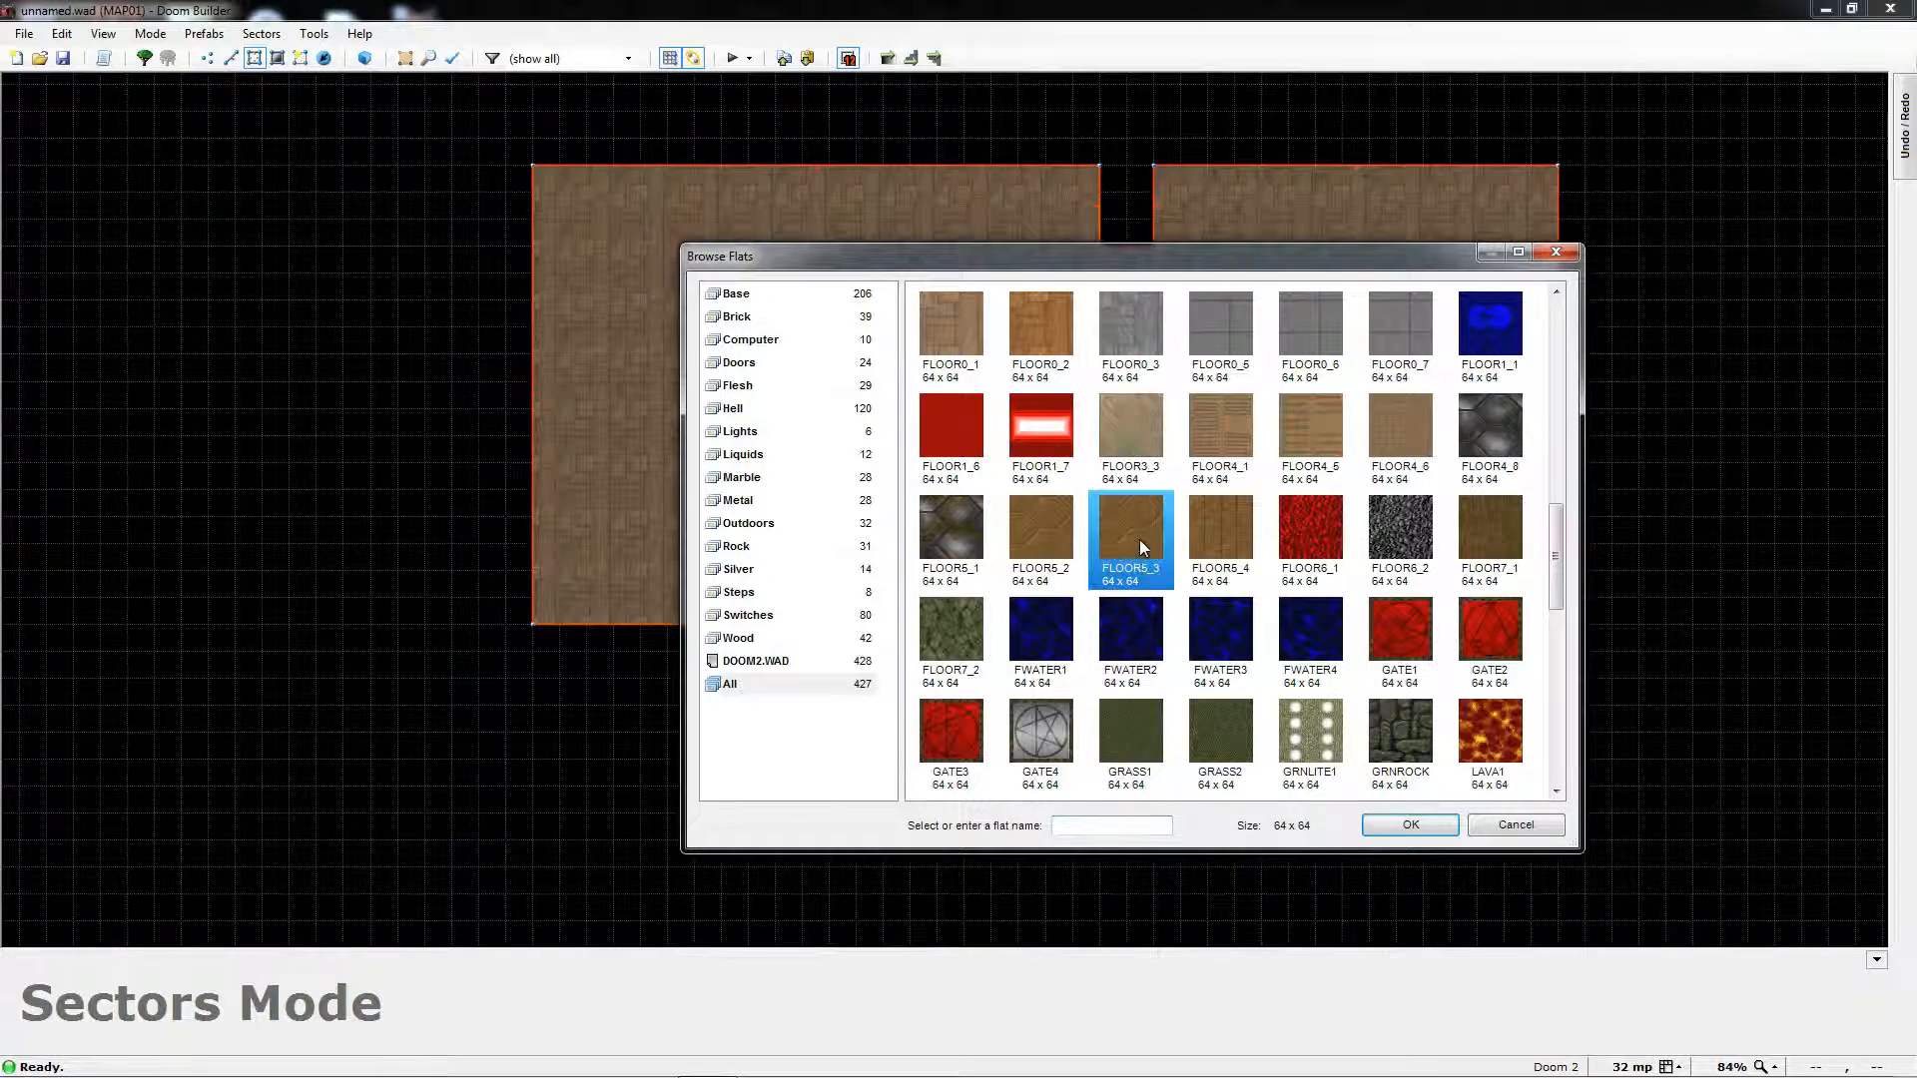
pyautogui.click(1436, 829)
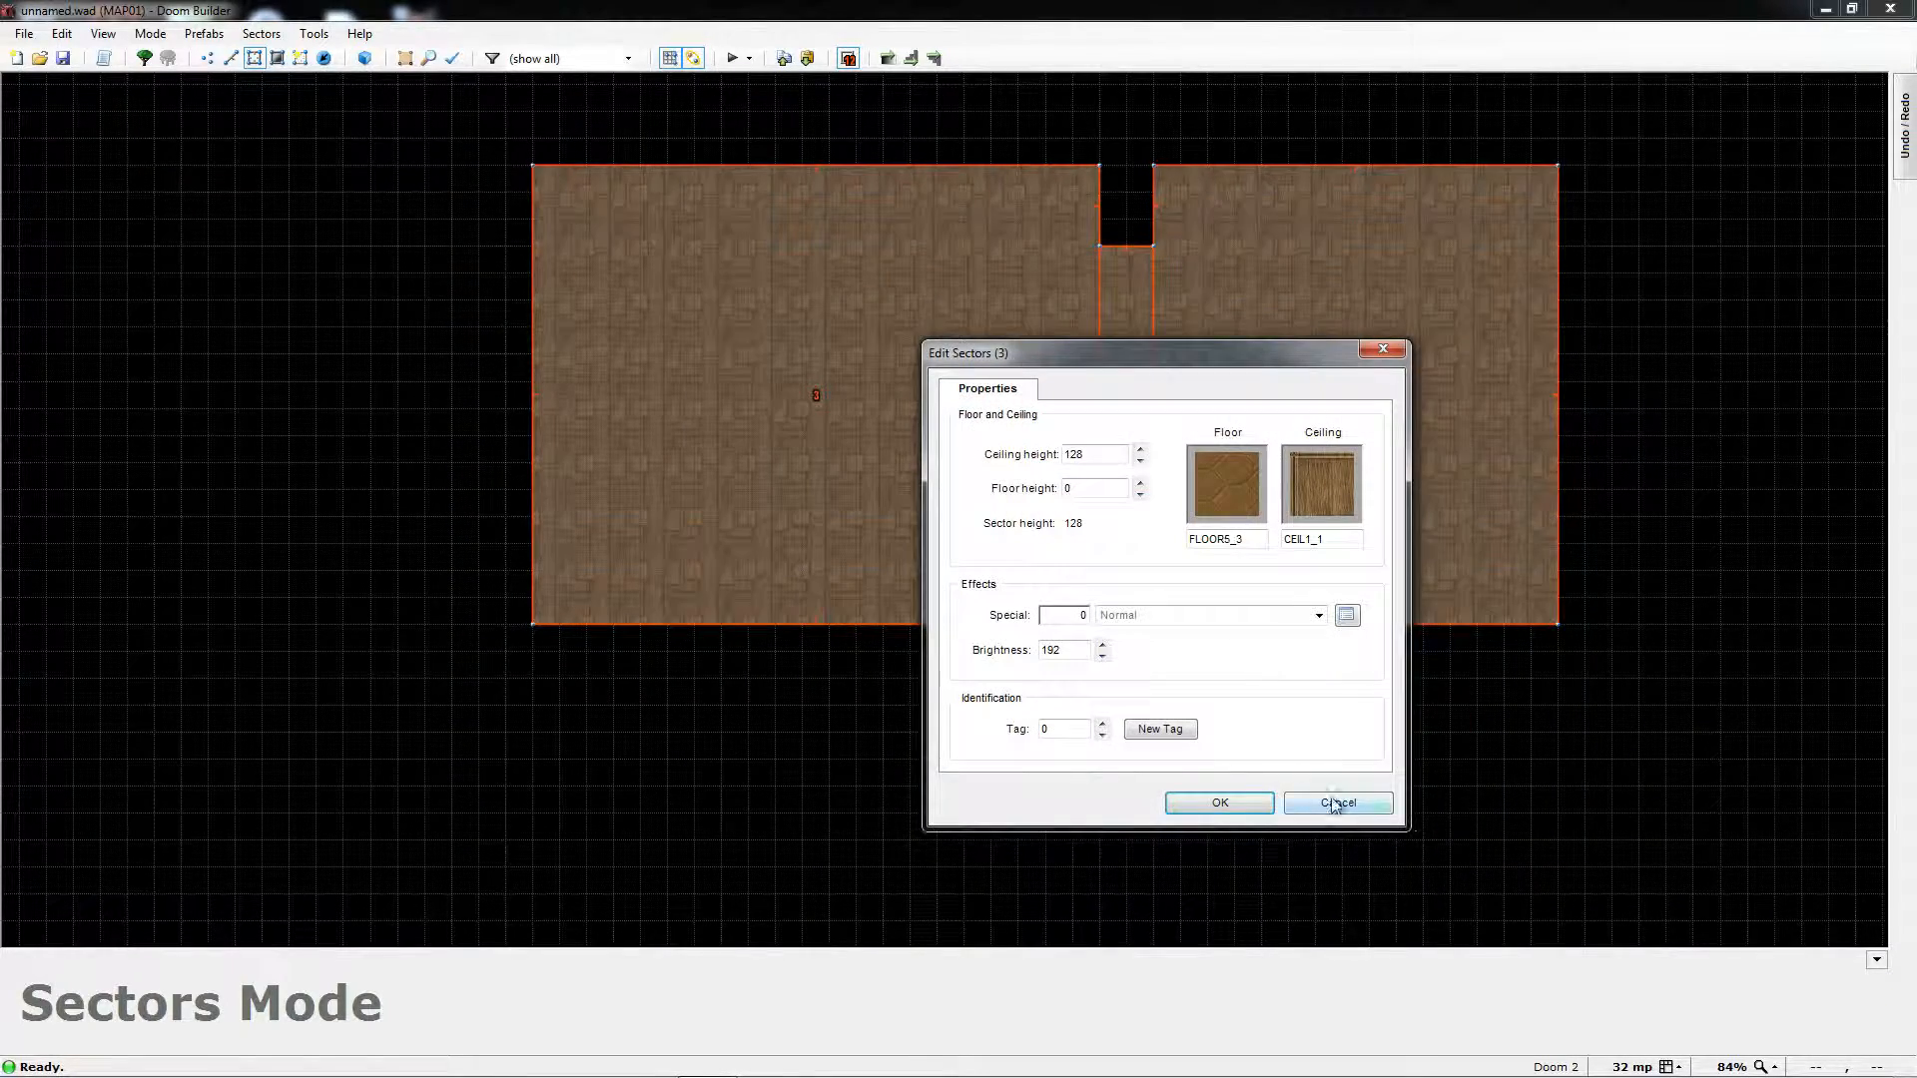
pyautogui.click(1221, 798)
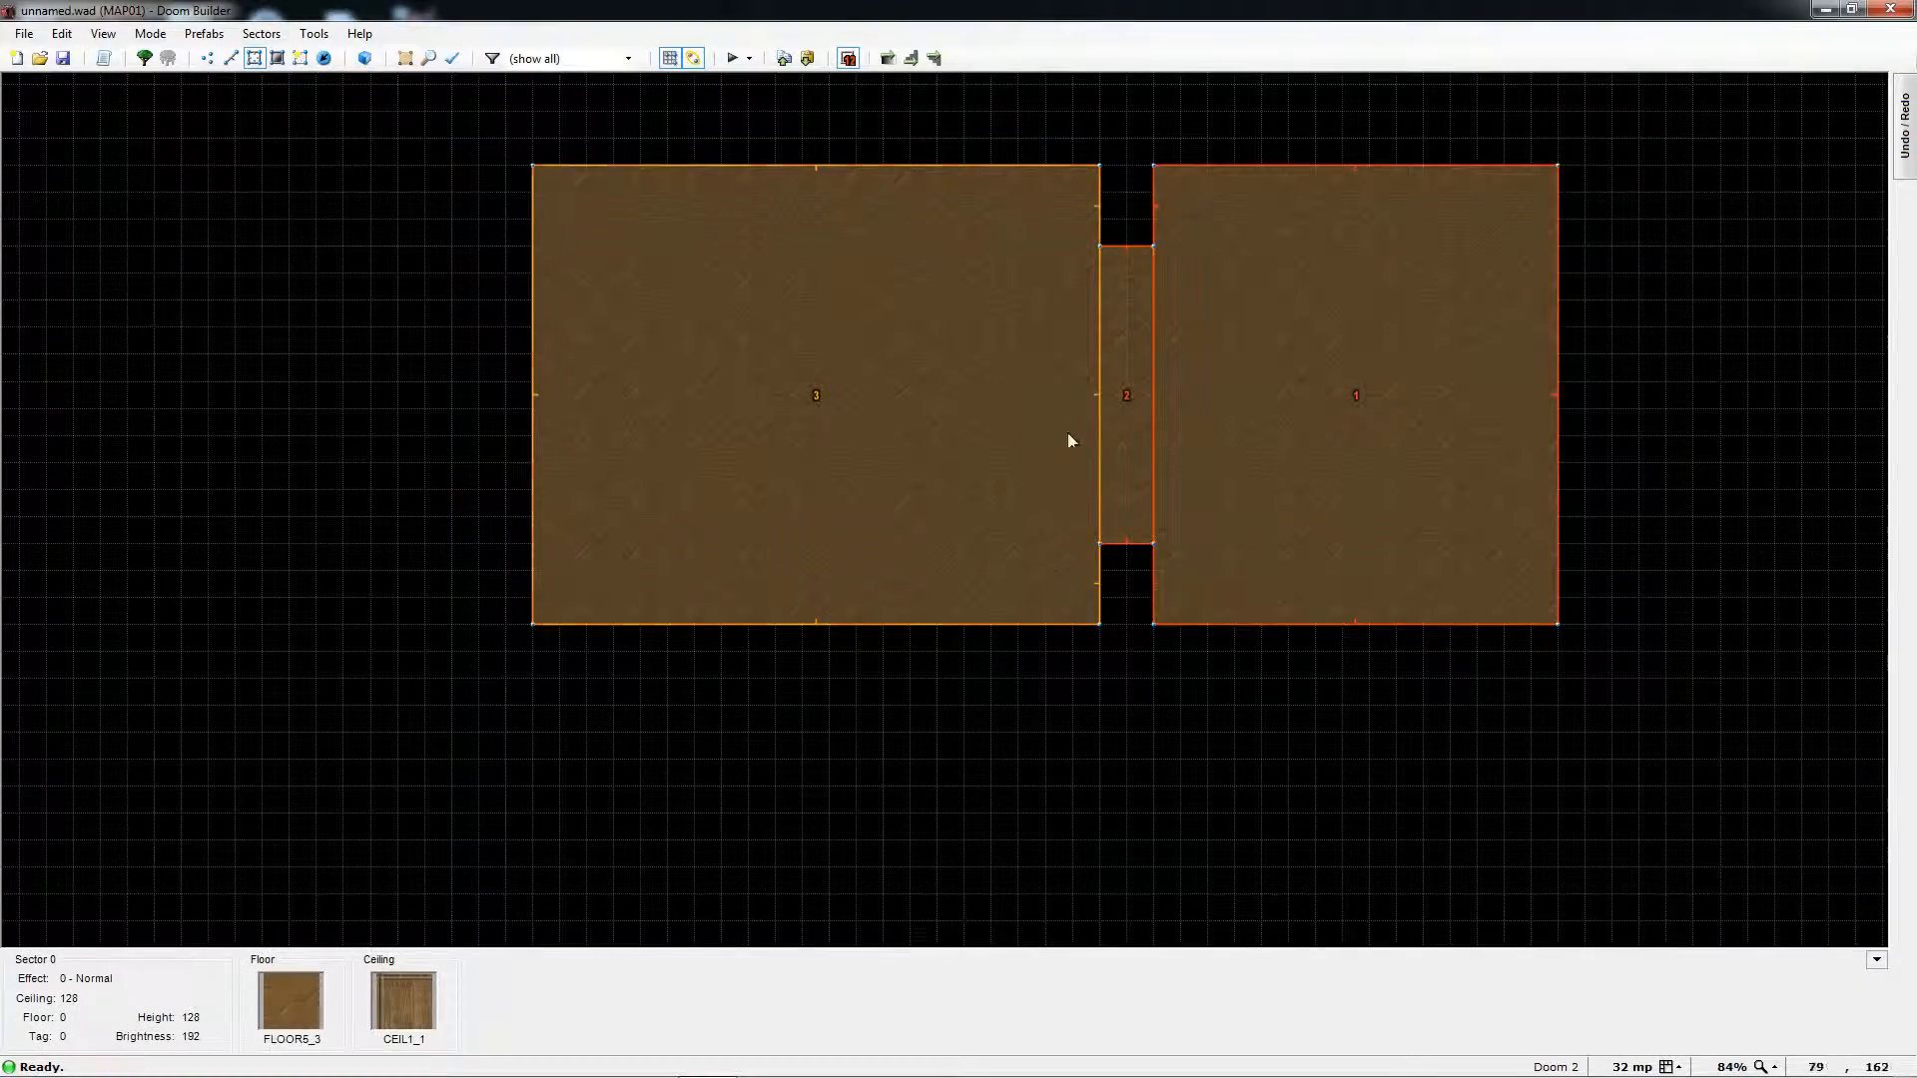
# - In Visual Mode, set the front-side middle texture of the first room's three selected walls to BRICK5, and clear the selection
pyautogui.press('w')
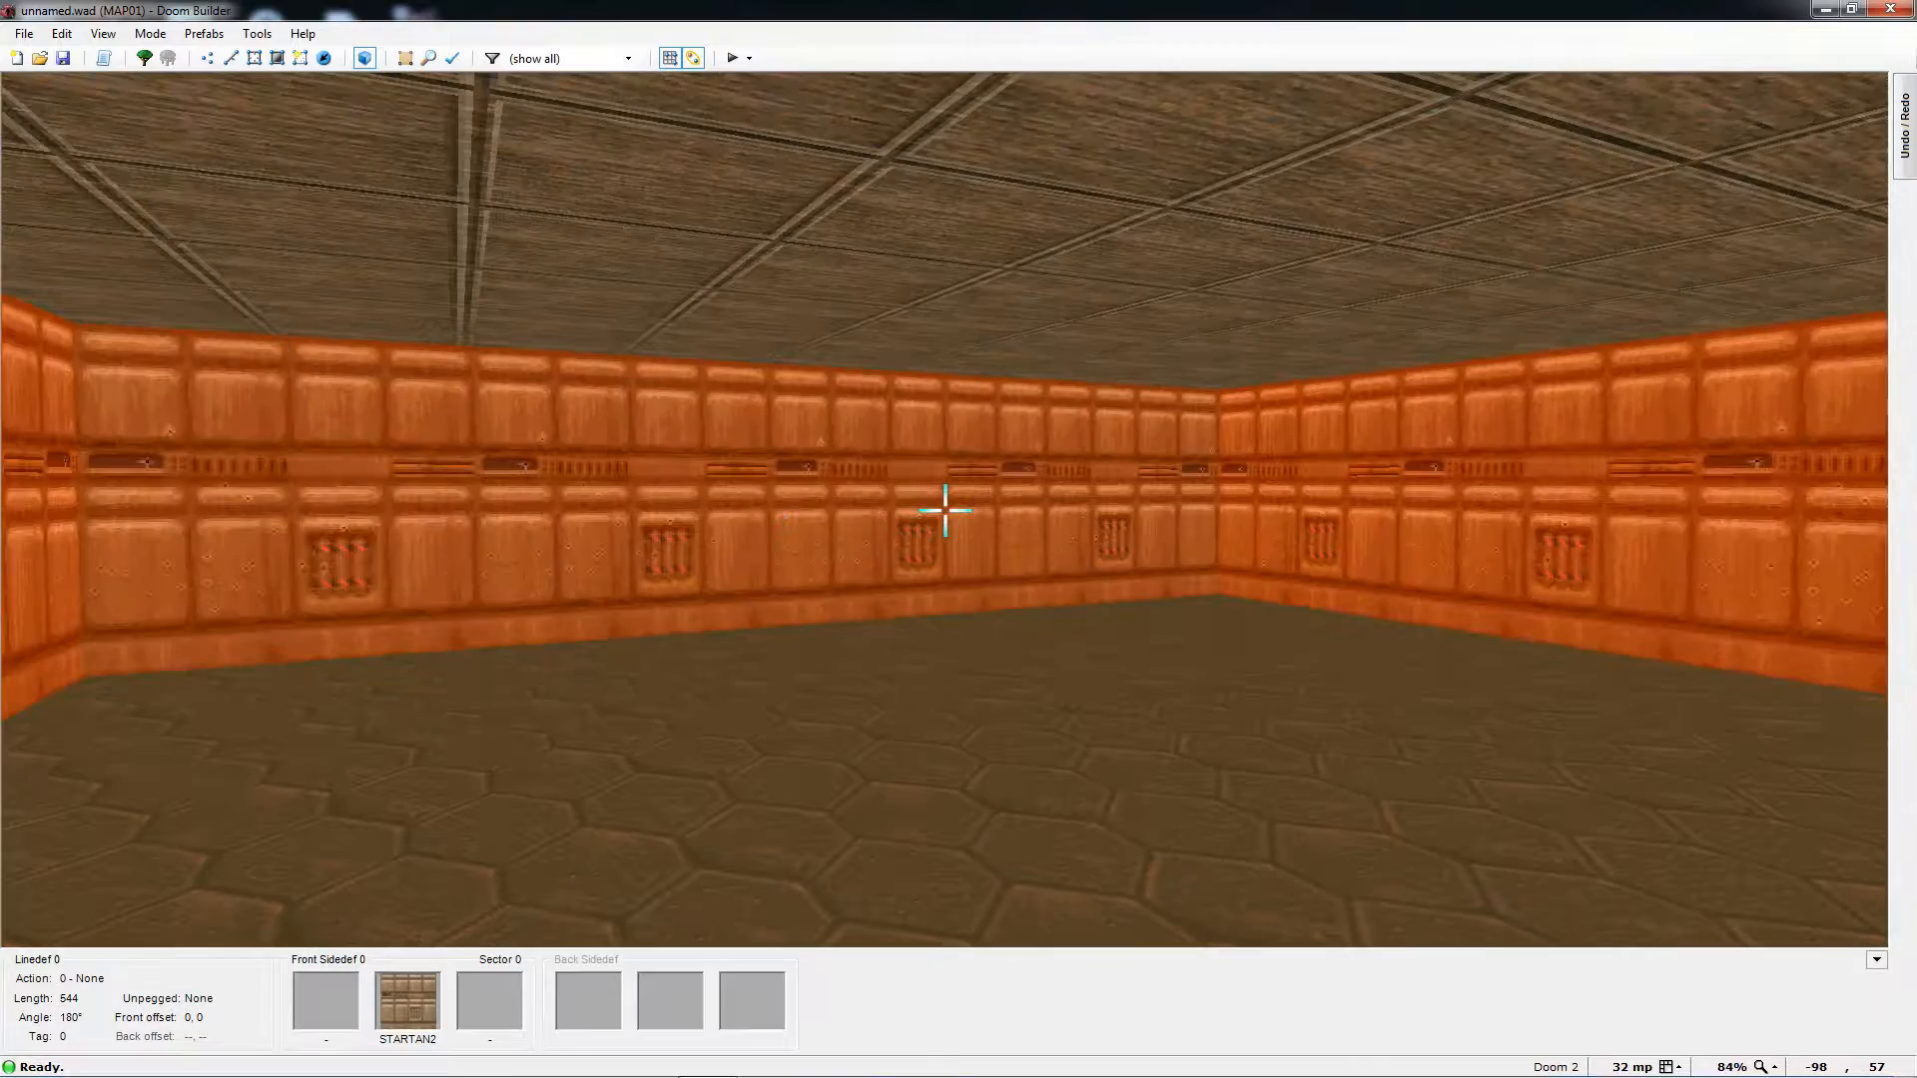
pyautogui.rightClick(945, 512)
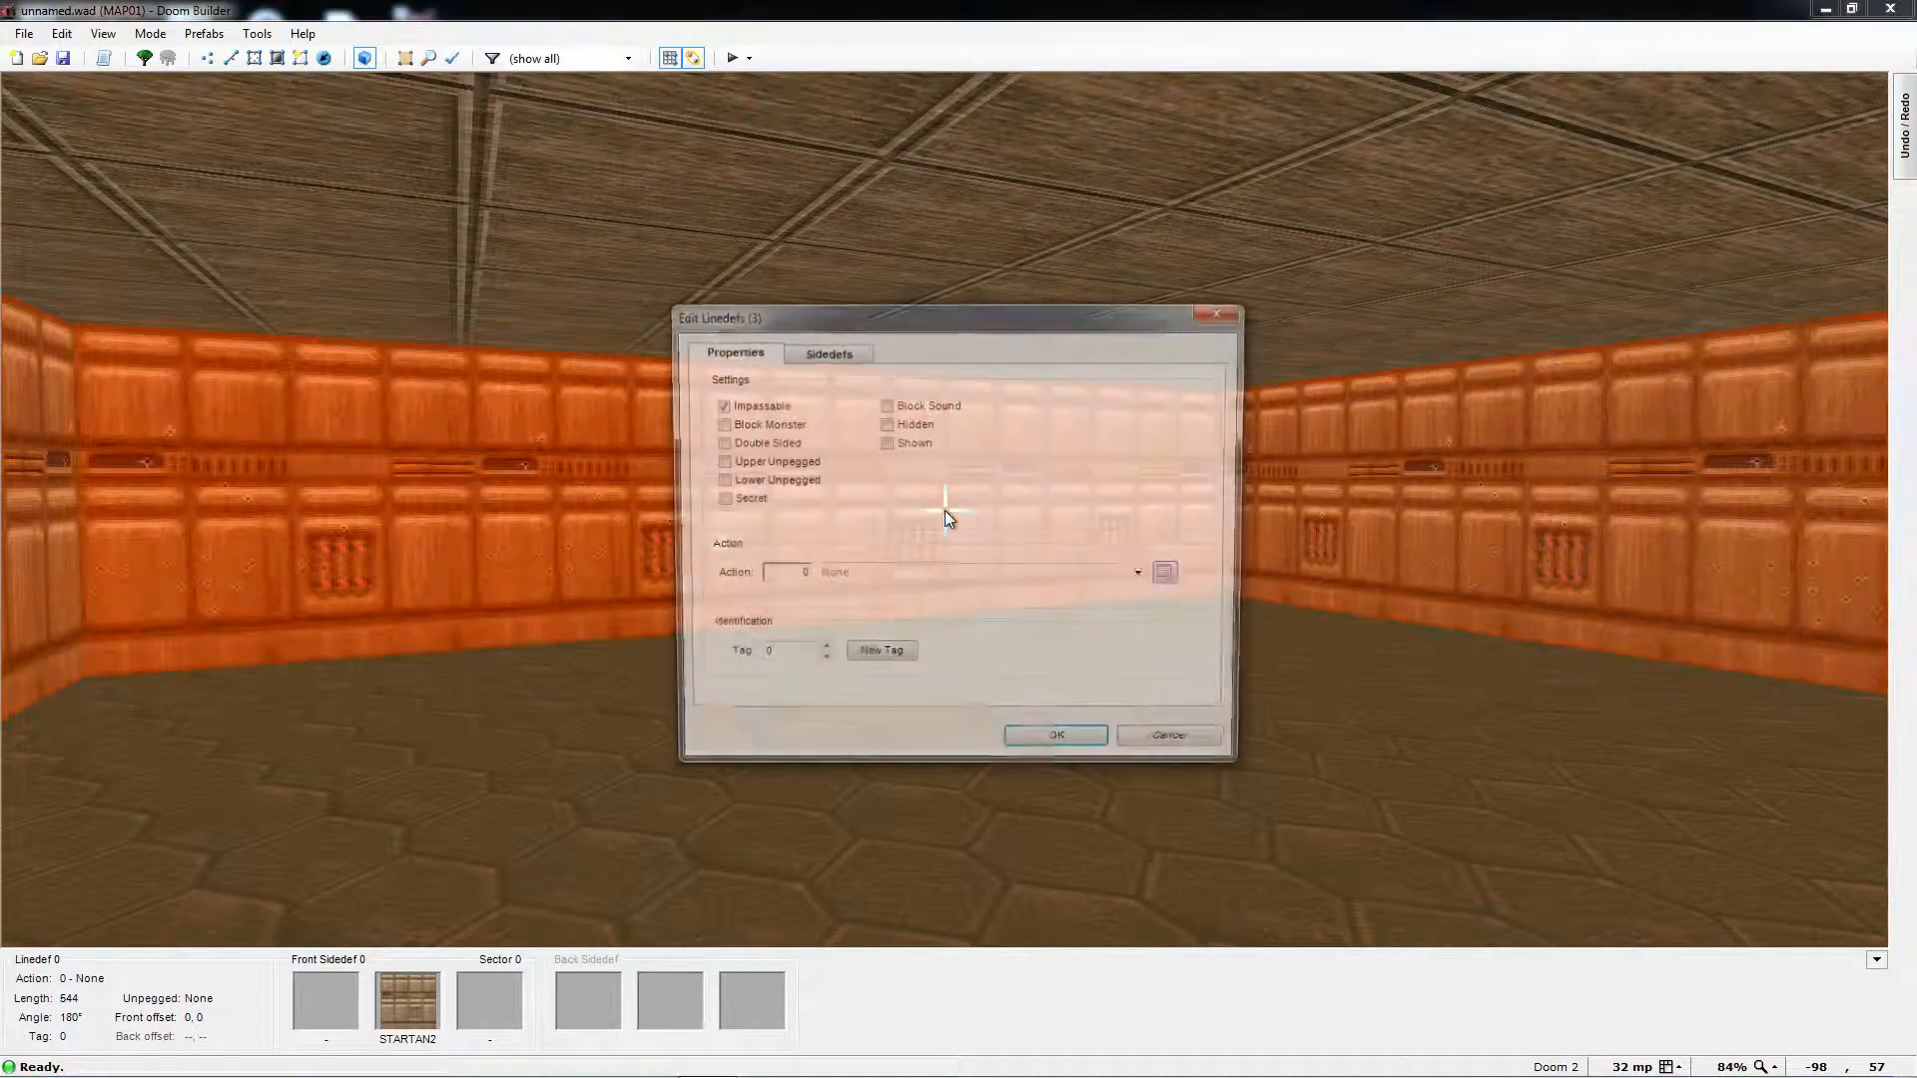
pyautogui.click(819, 352)
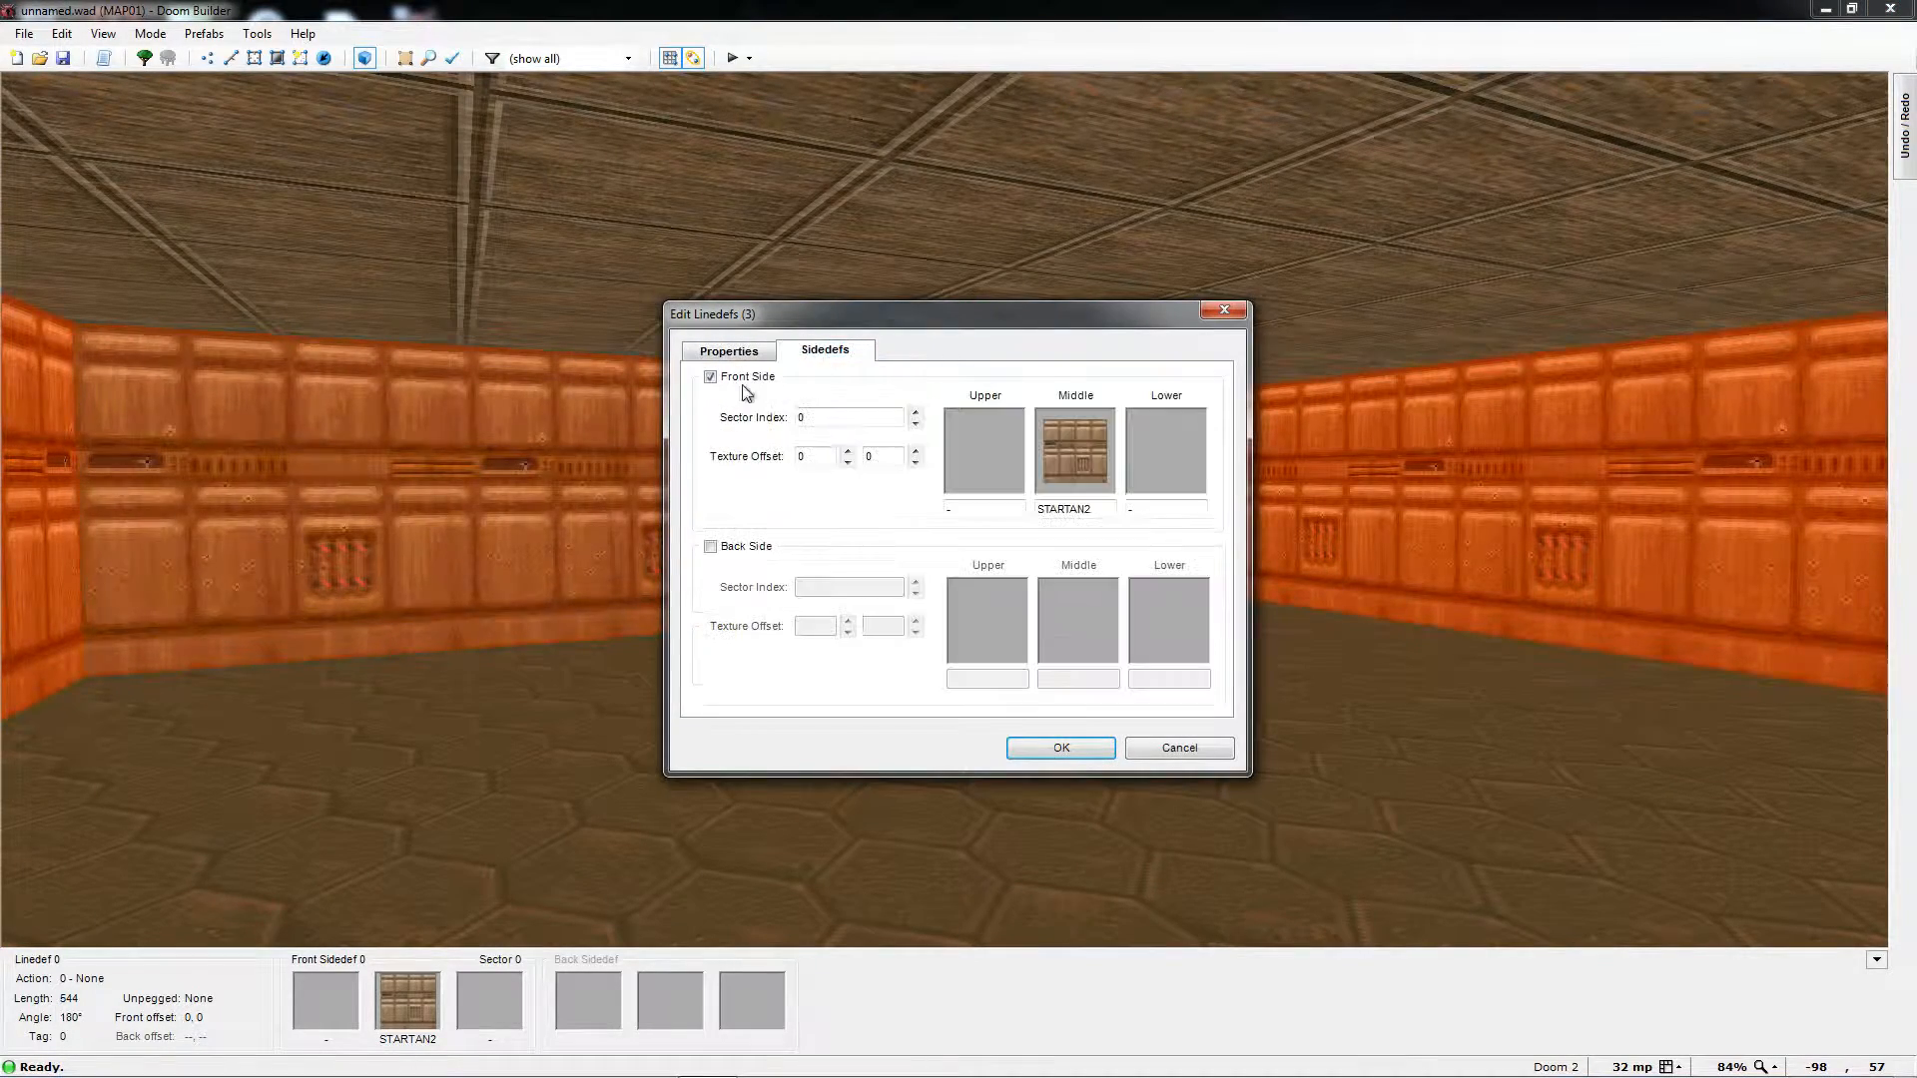
pyautogui.click(1091, 453)
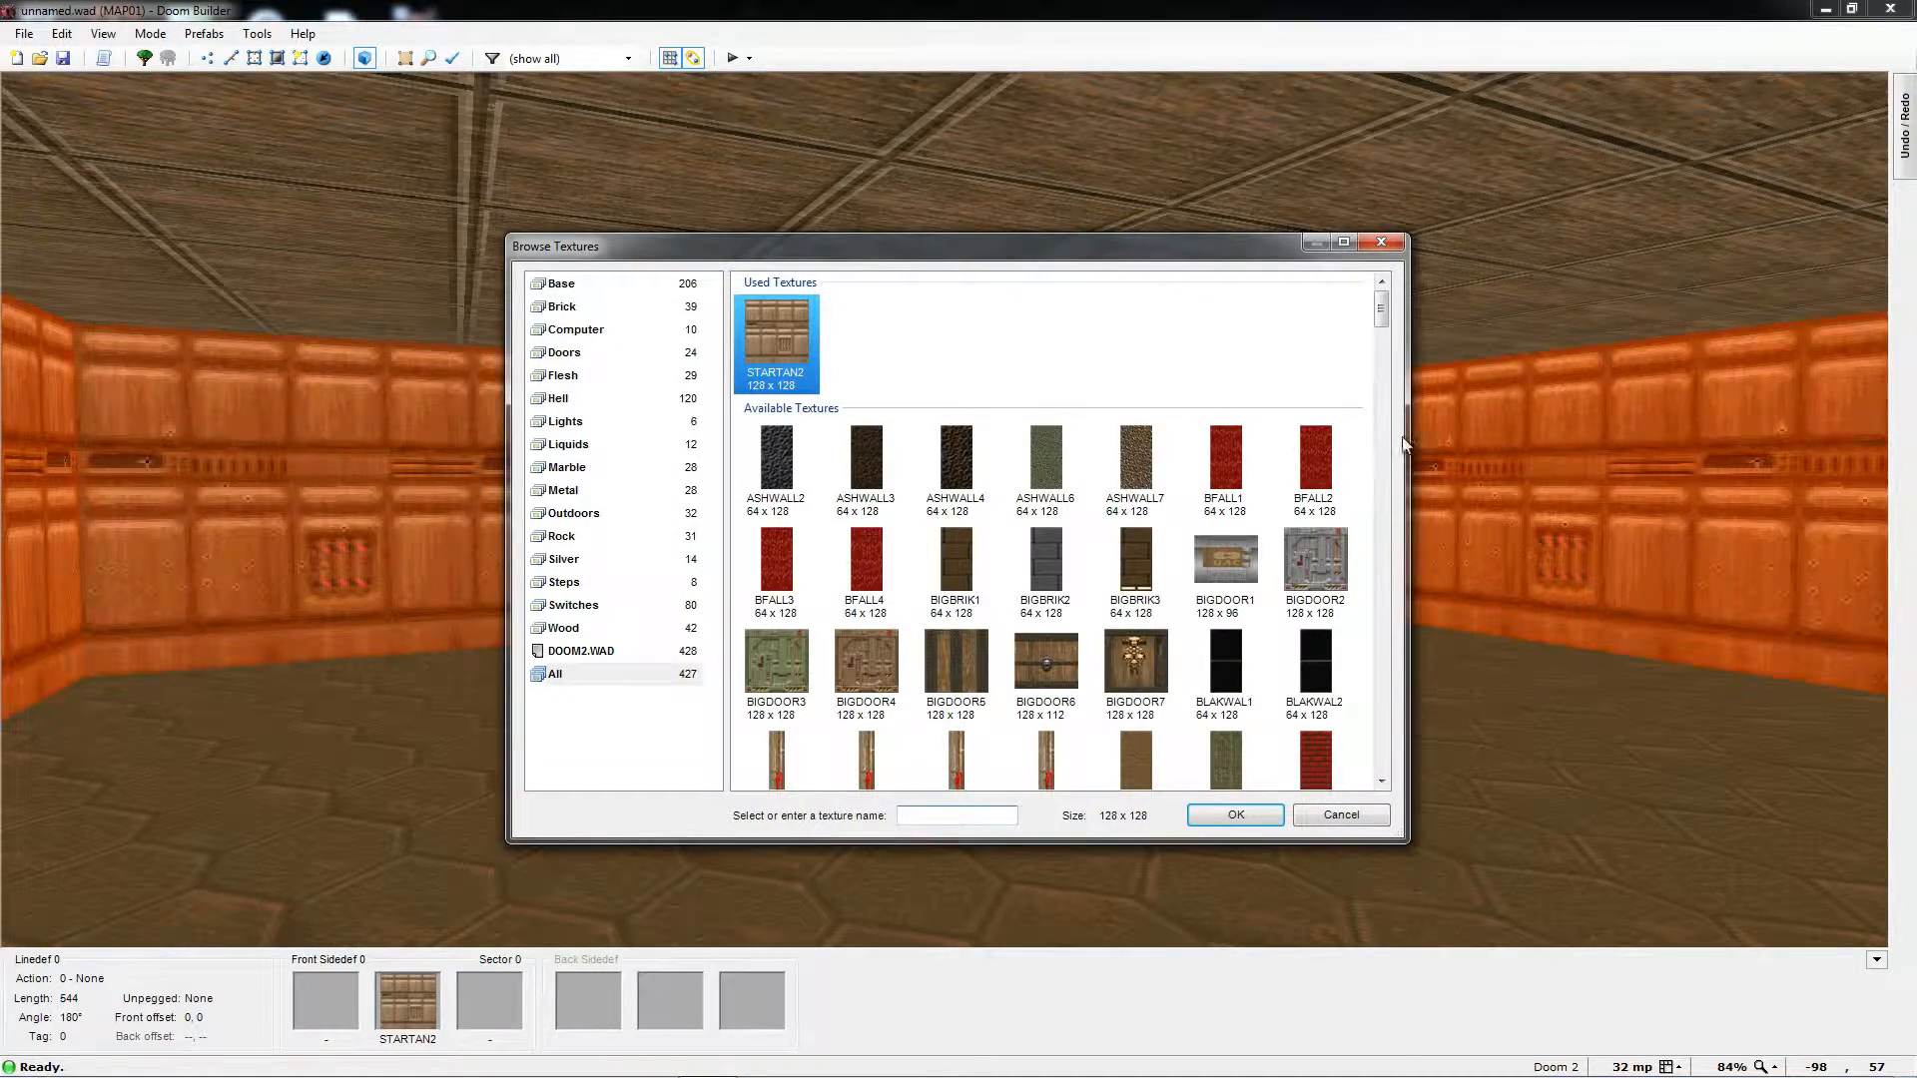
pyautogui.moveTo(1391, 318); pyautogui.dragTo(1386, 352)
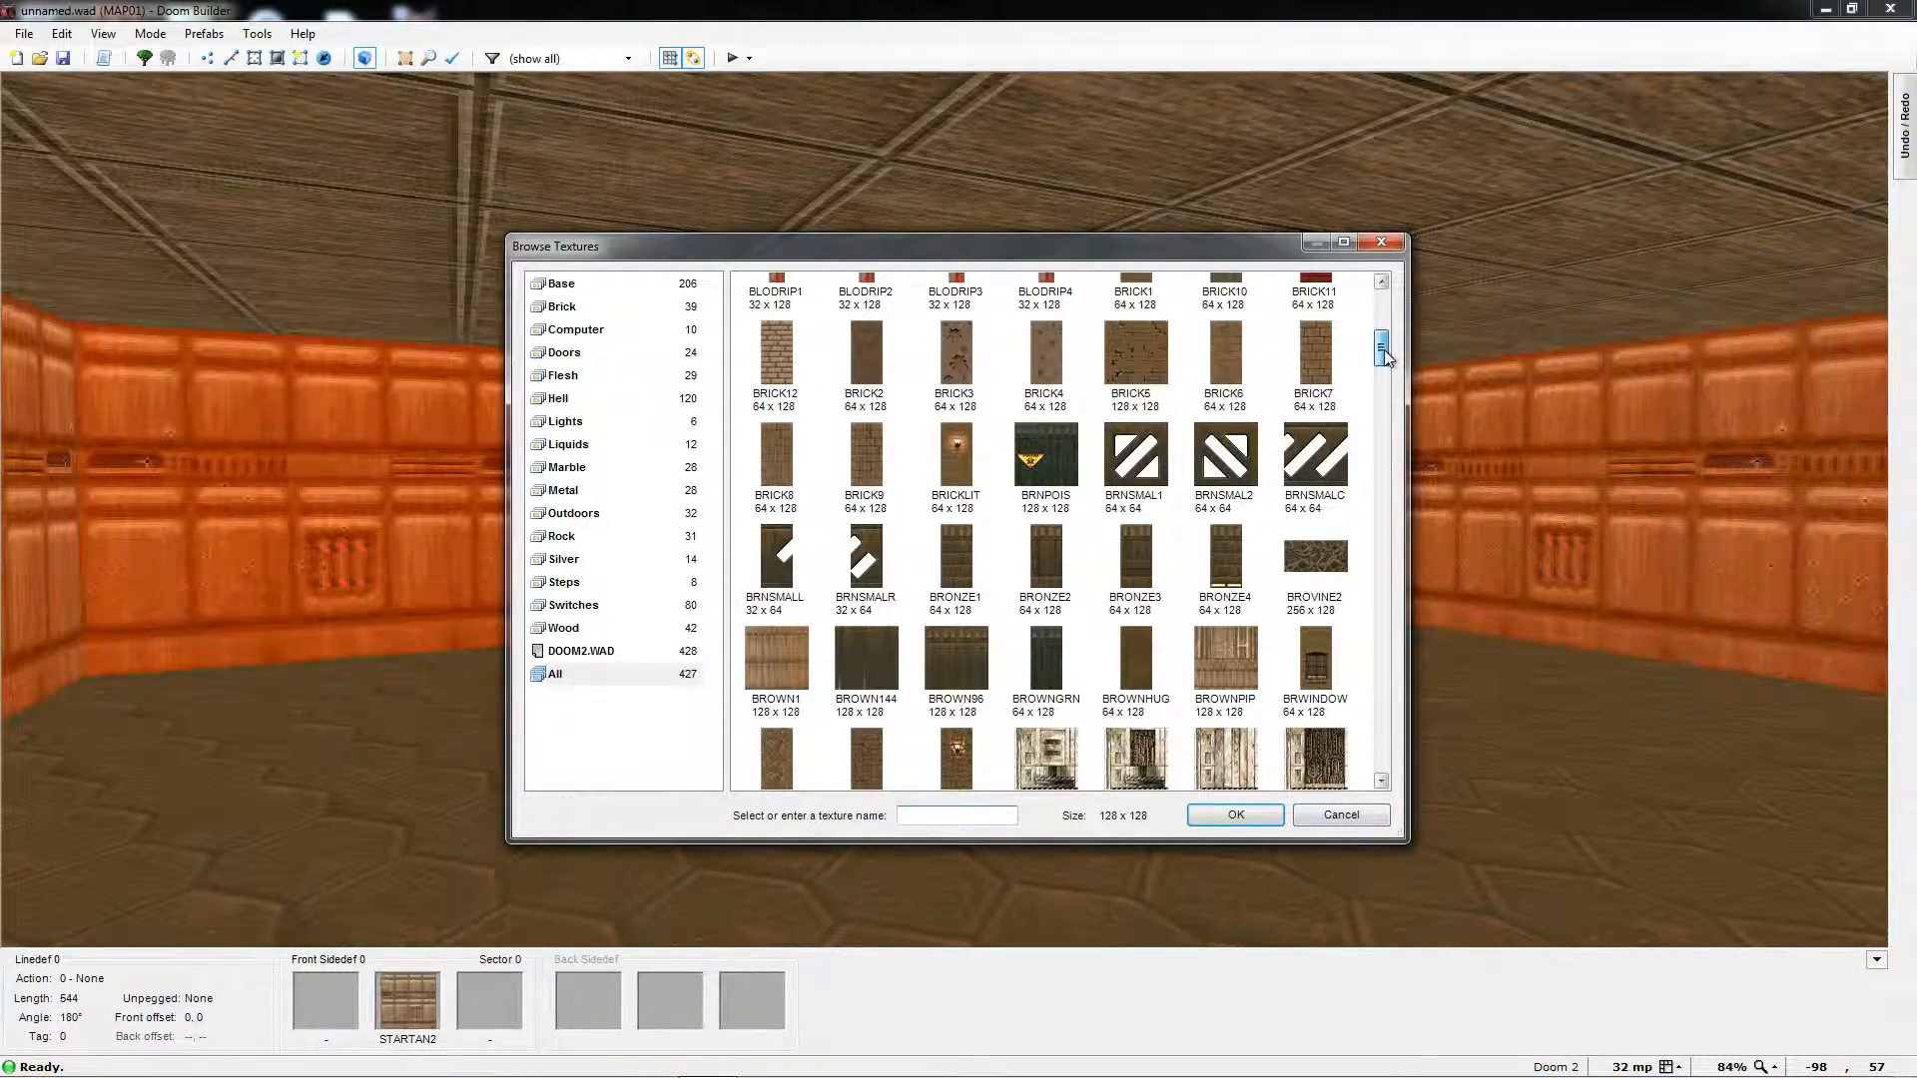
pyautogui.click(1136, 354)
pyautogui.click(1213, 817)
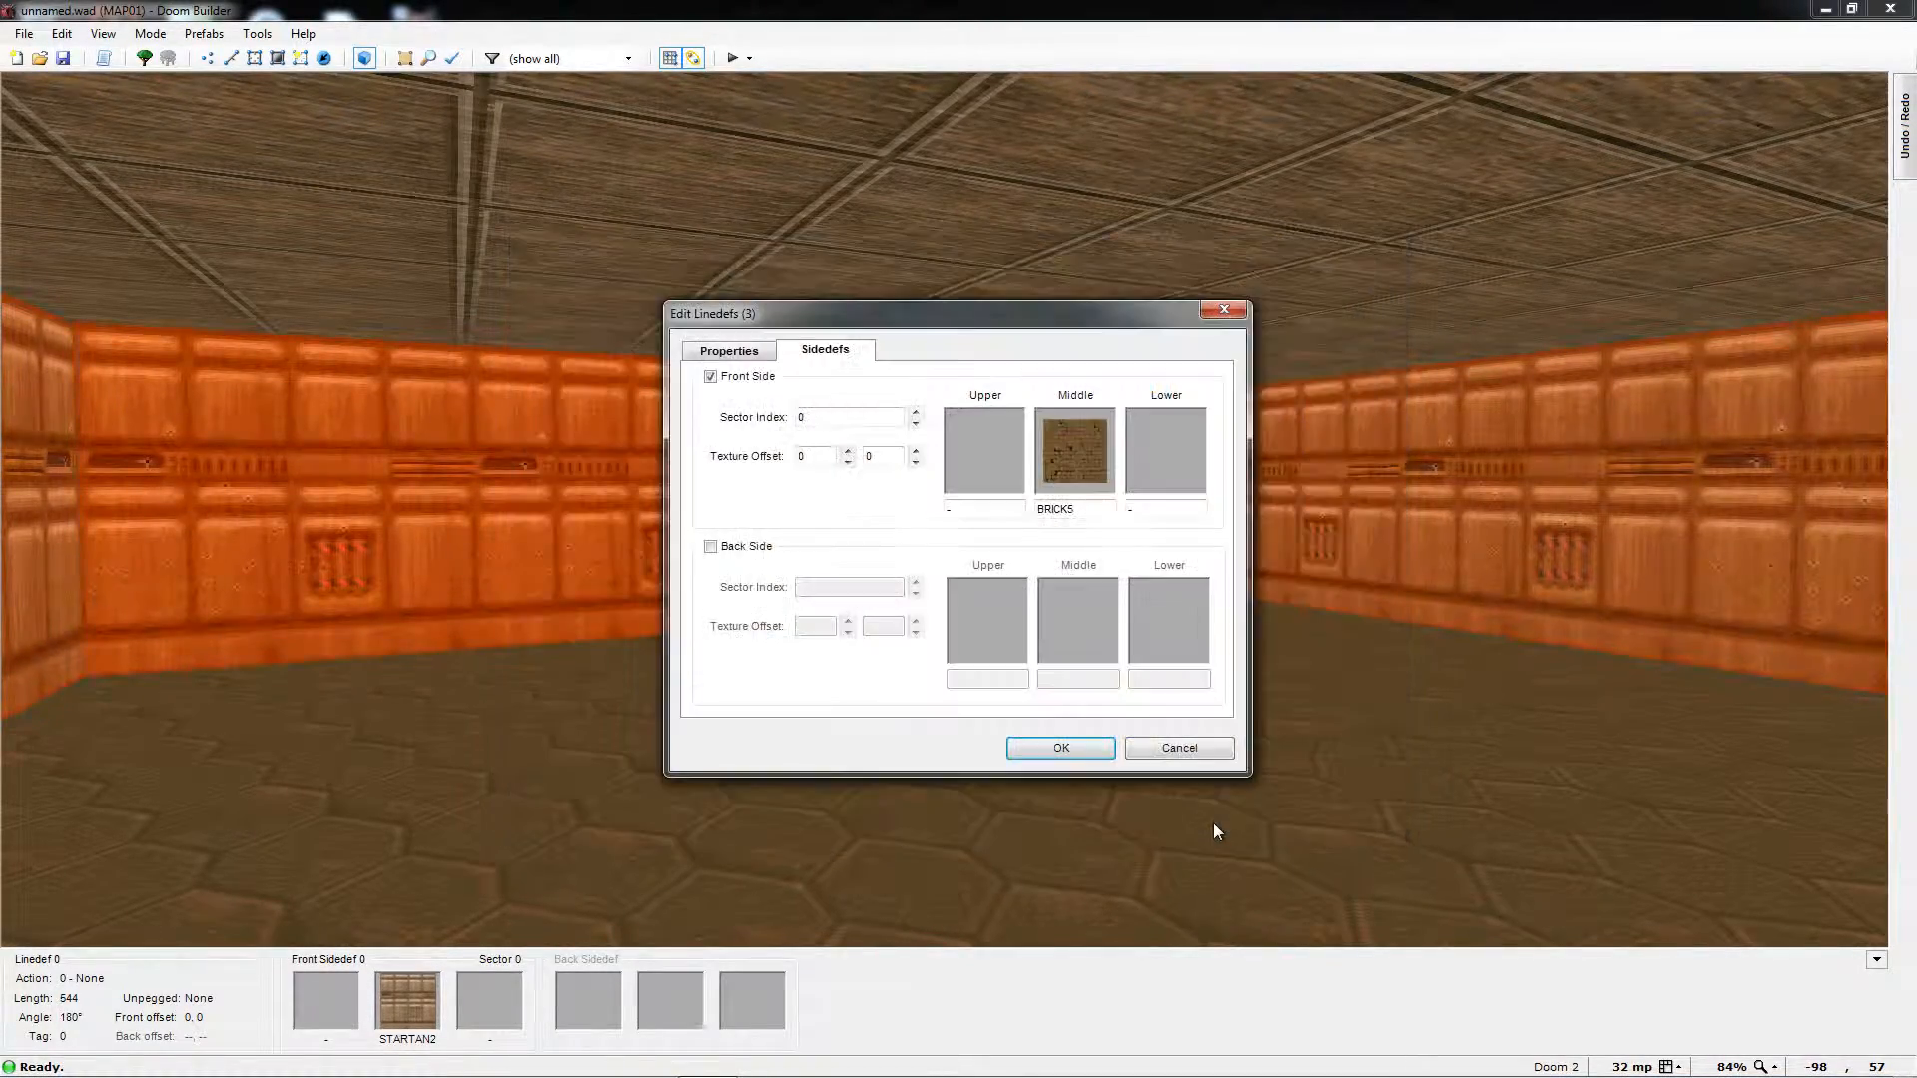
pyautogui.click(1061, 748)
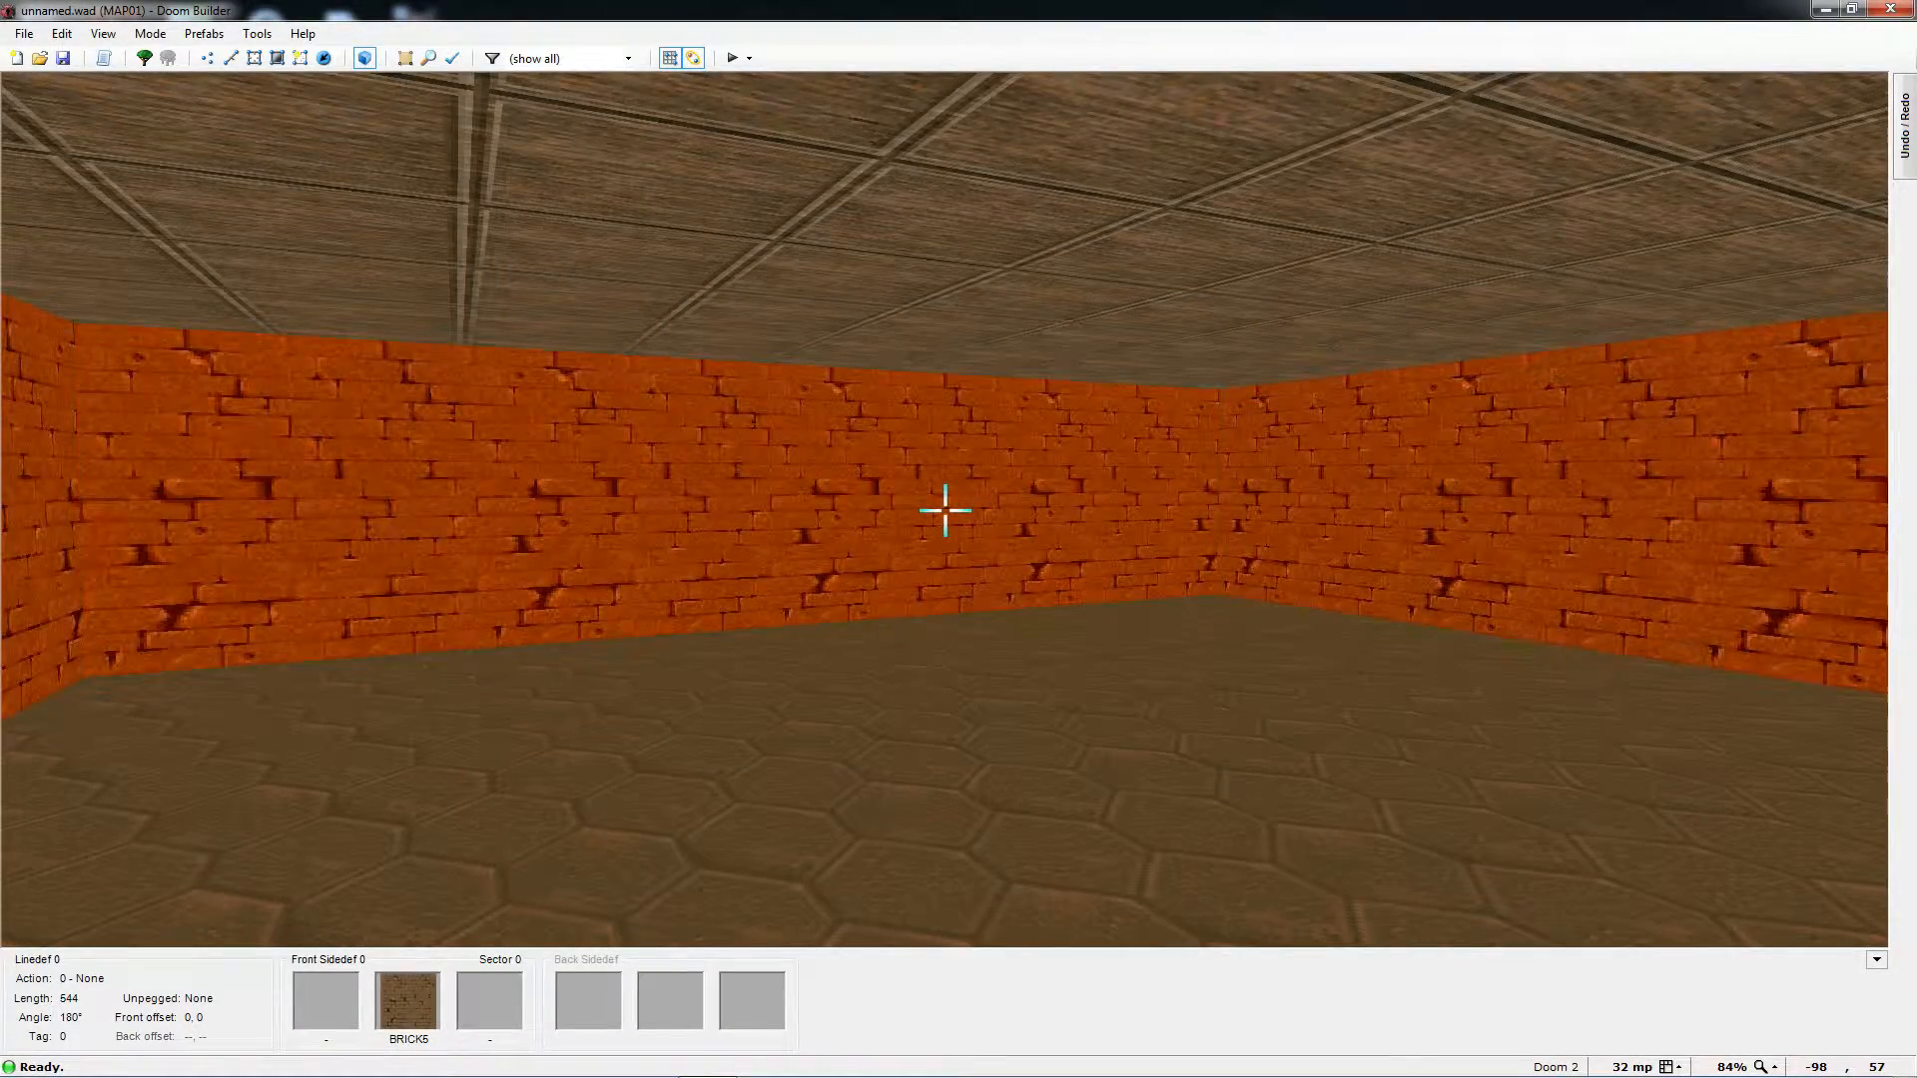
pyautogui.press('c')
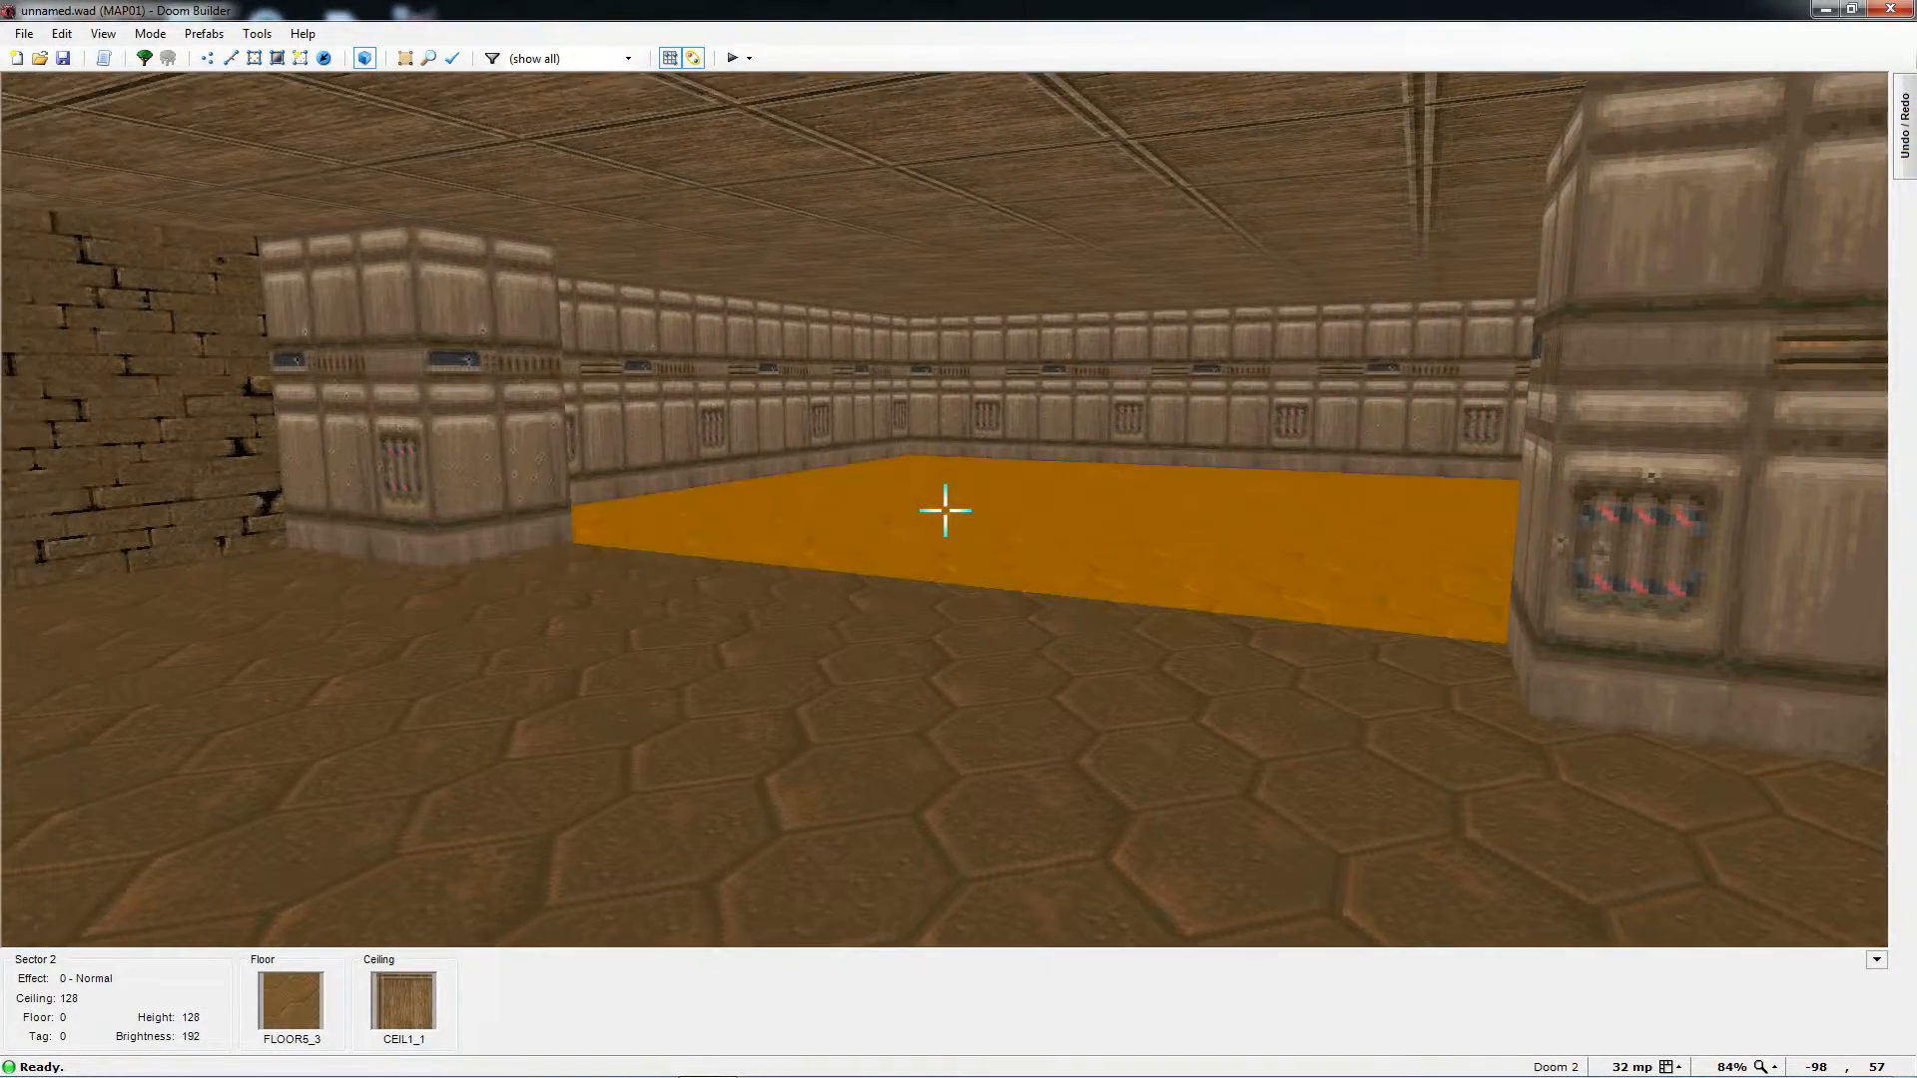
# - Leave Visual Mode, clear the remaining sector selection on the 2D map, and switch to Things Mode
pyautogui.press('w')
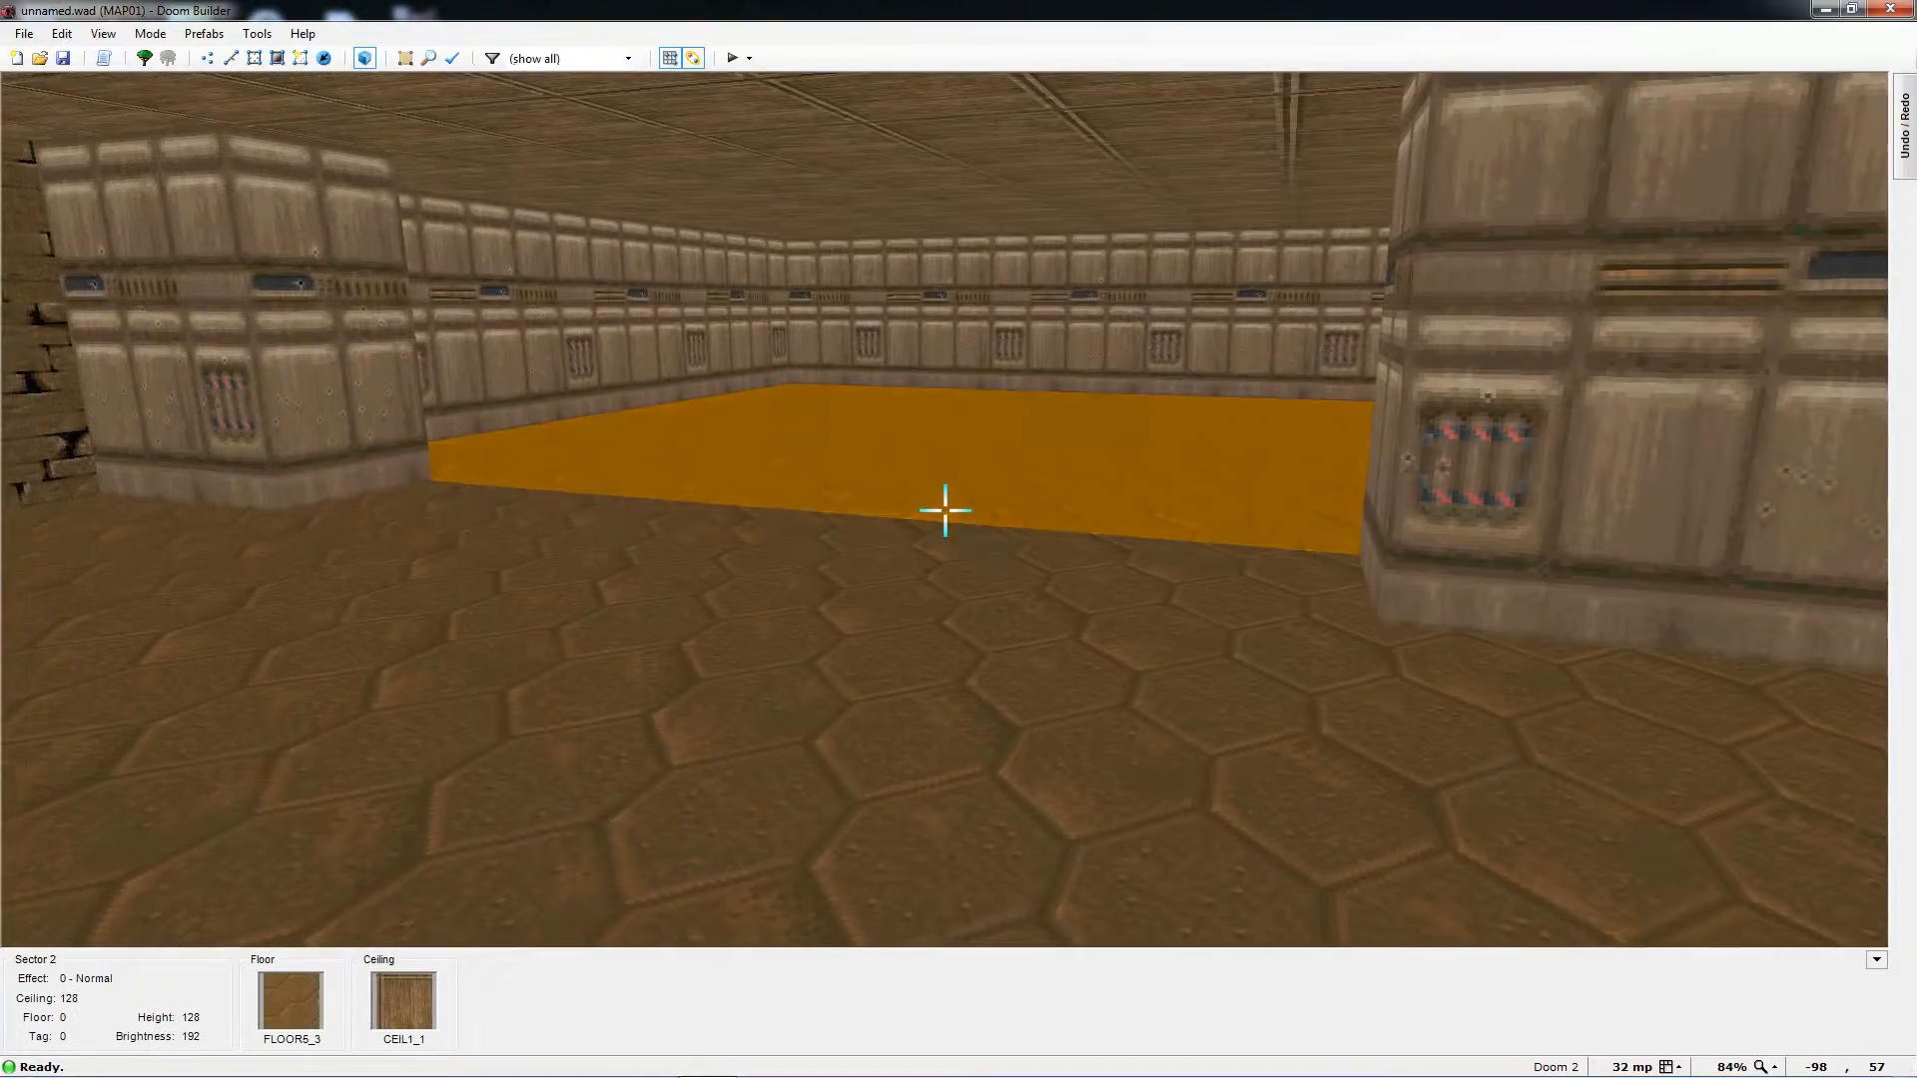
pyautogui.press('w')
pyautogui.scroll(-3, 1019, 390)
pyautogui.scroll(1, 1018, 389)
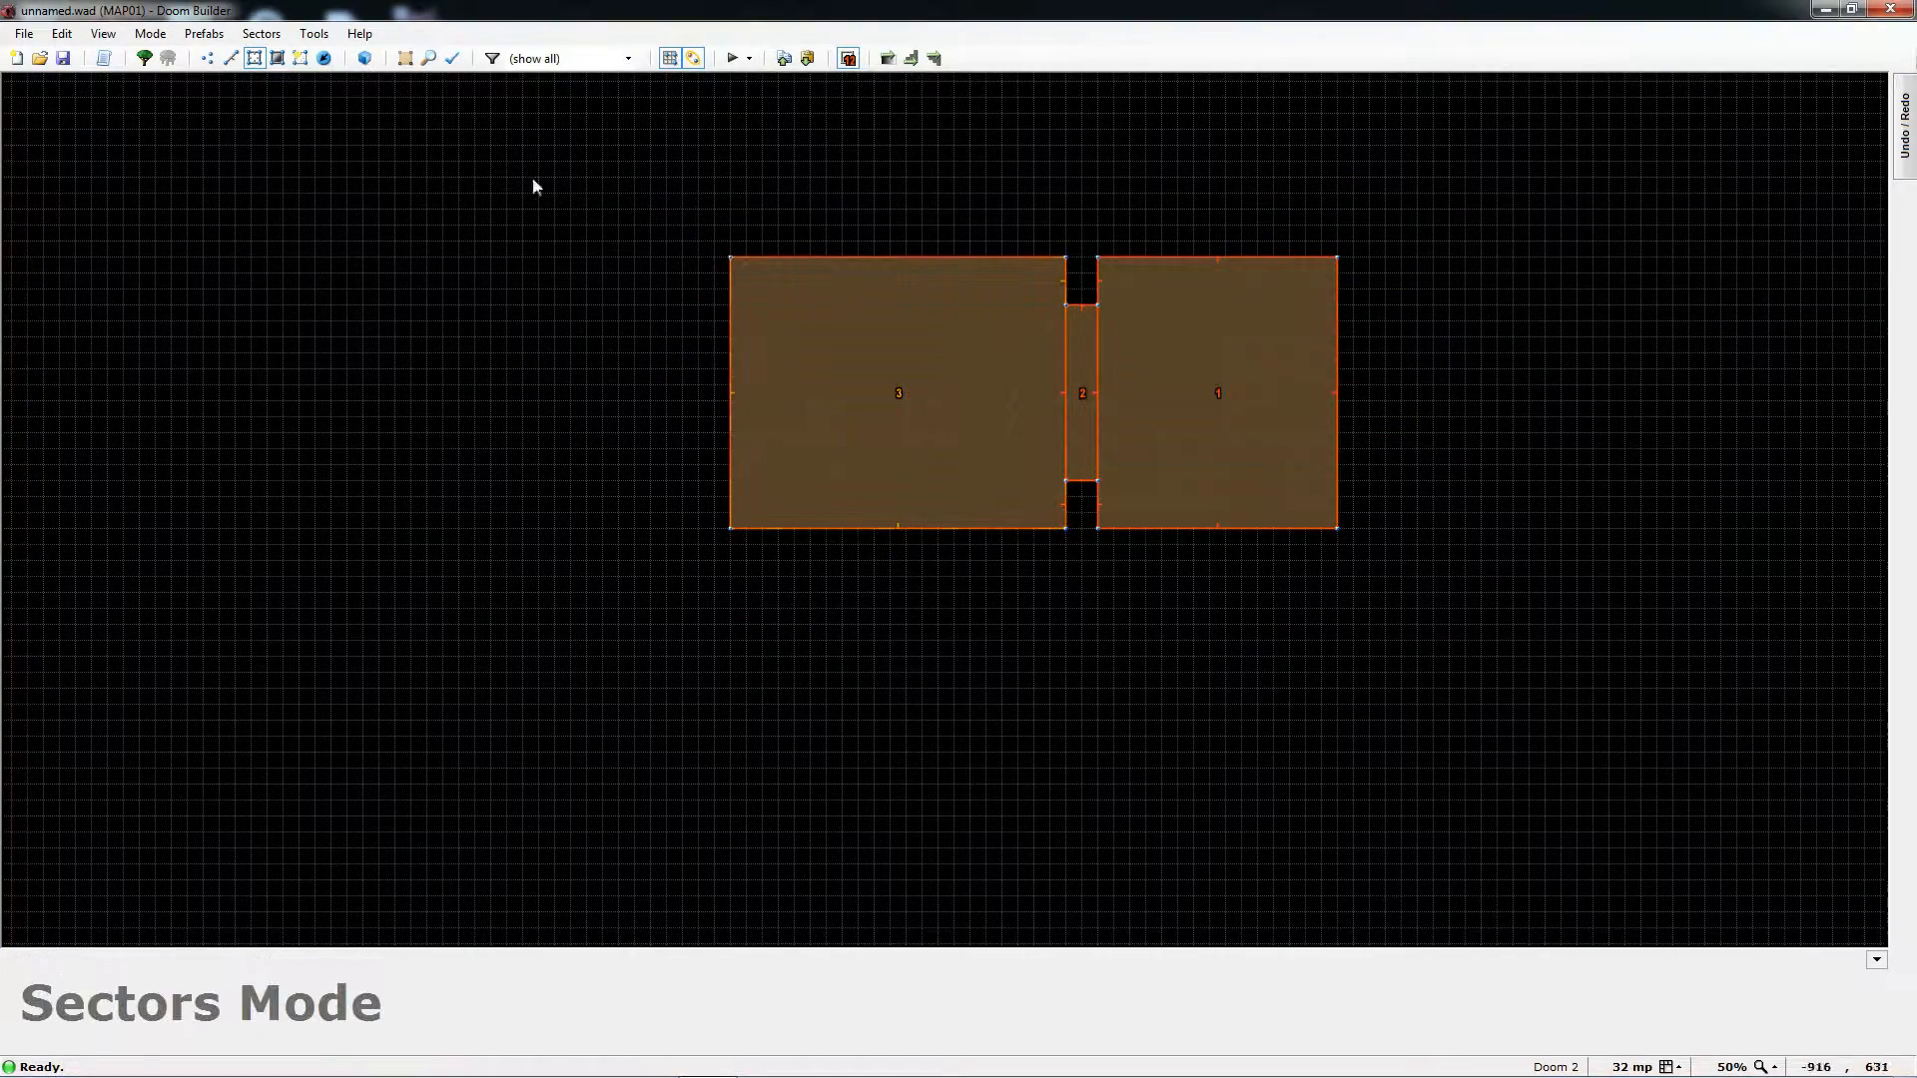
pyautogui.click(635, 466)
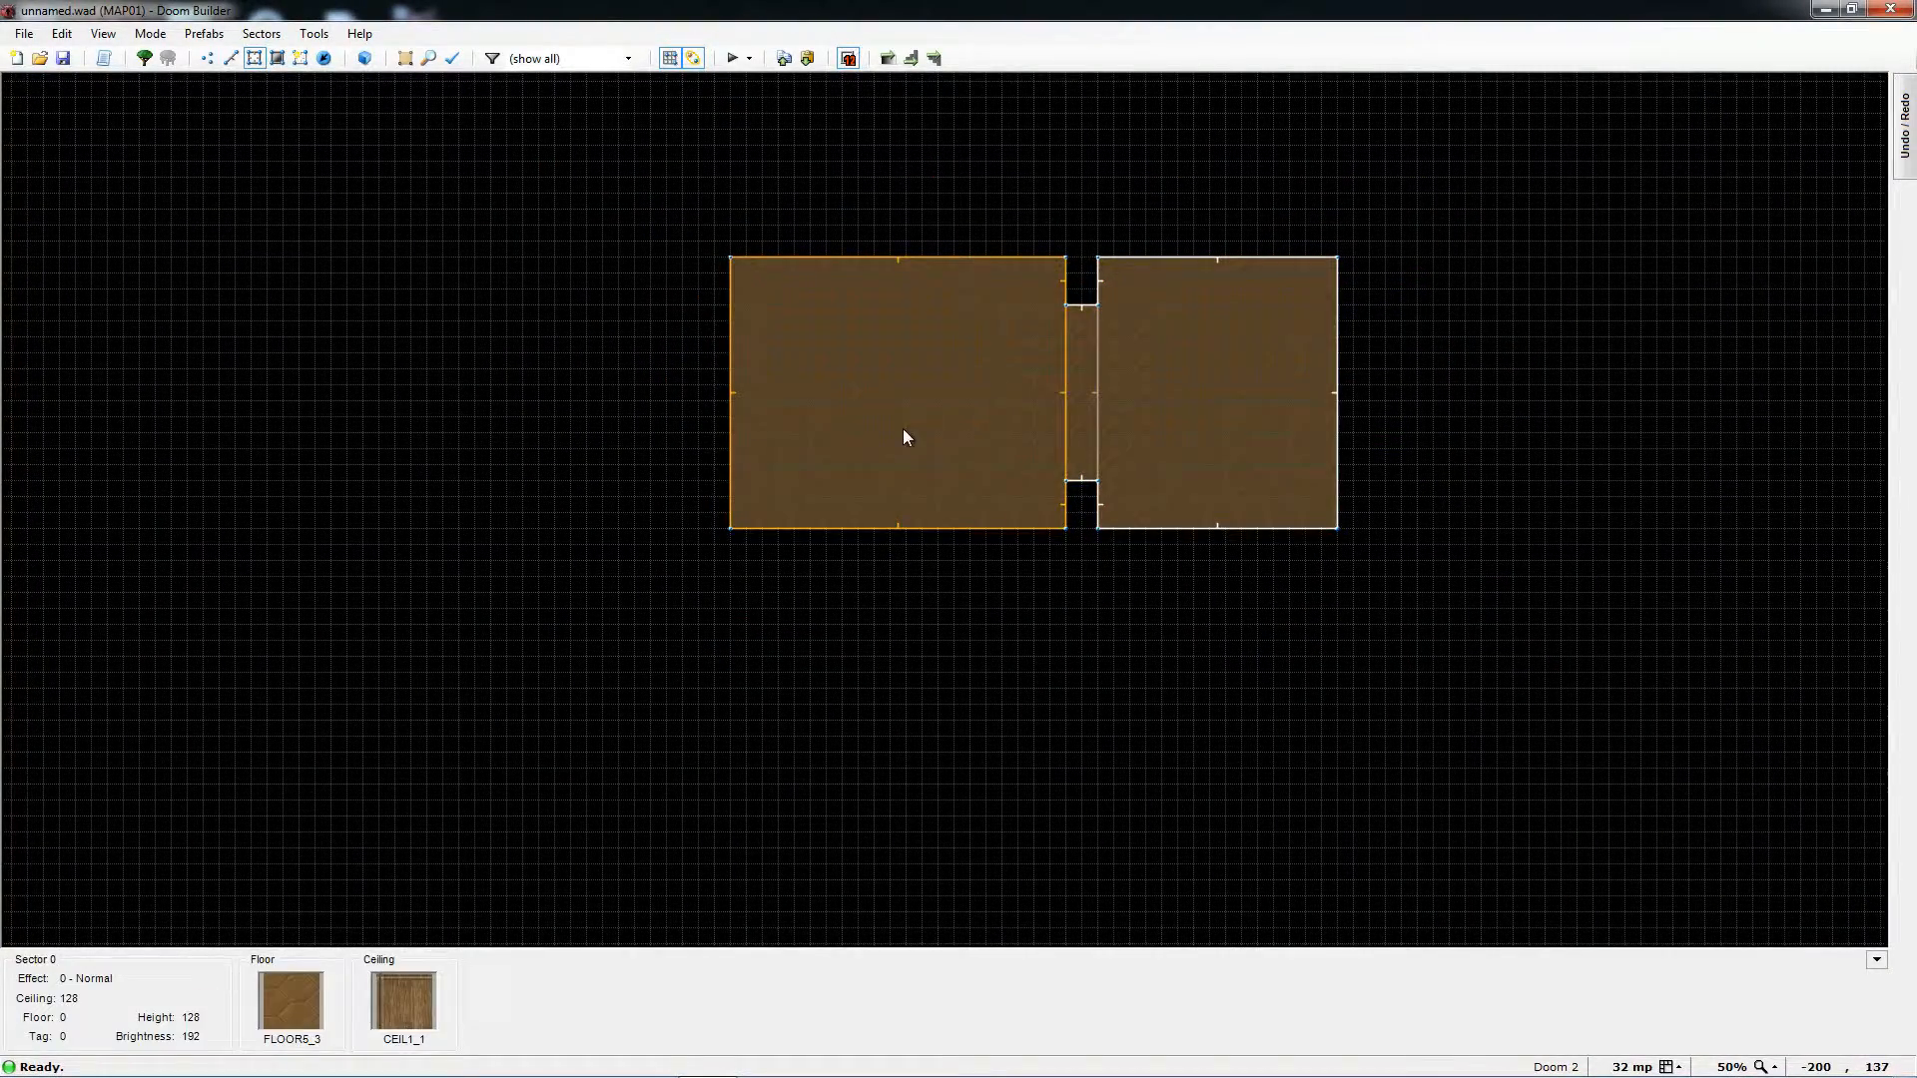
pyautogui.scroll(1, 907, 436)
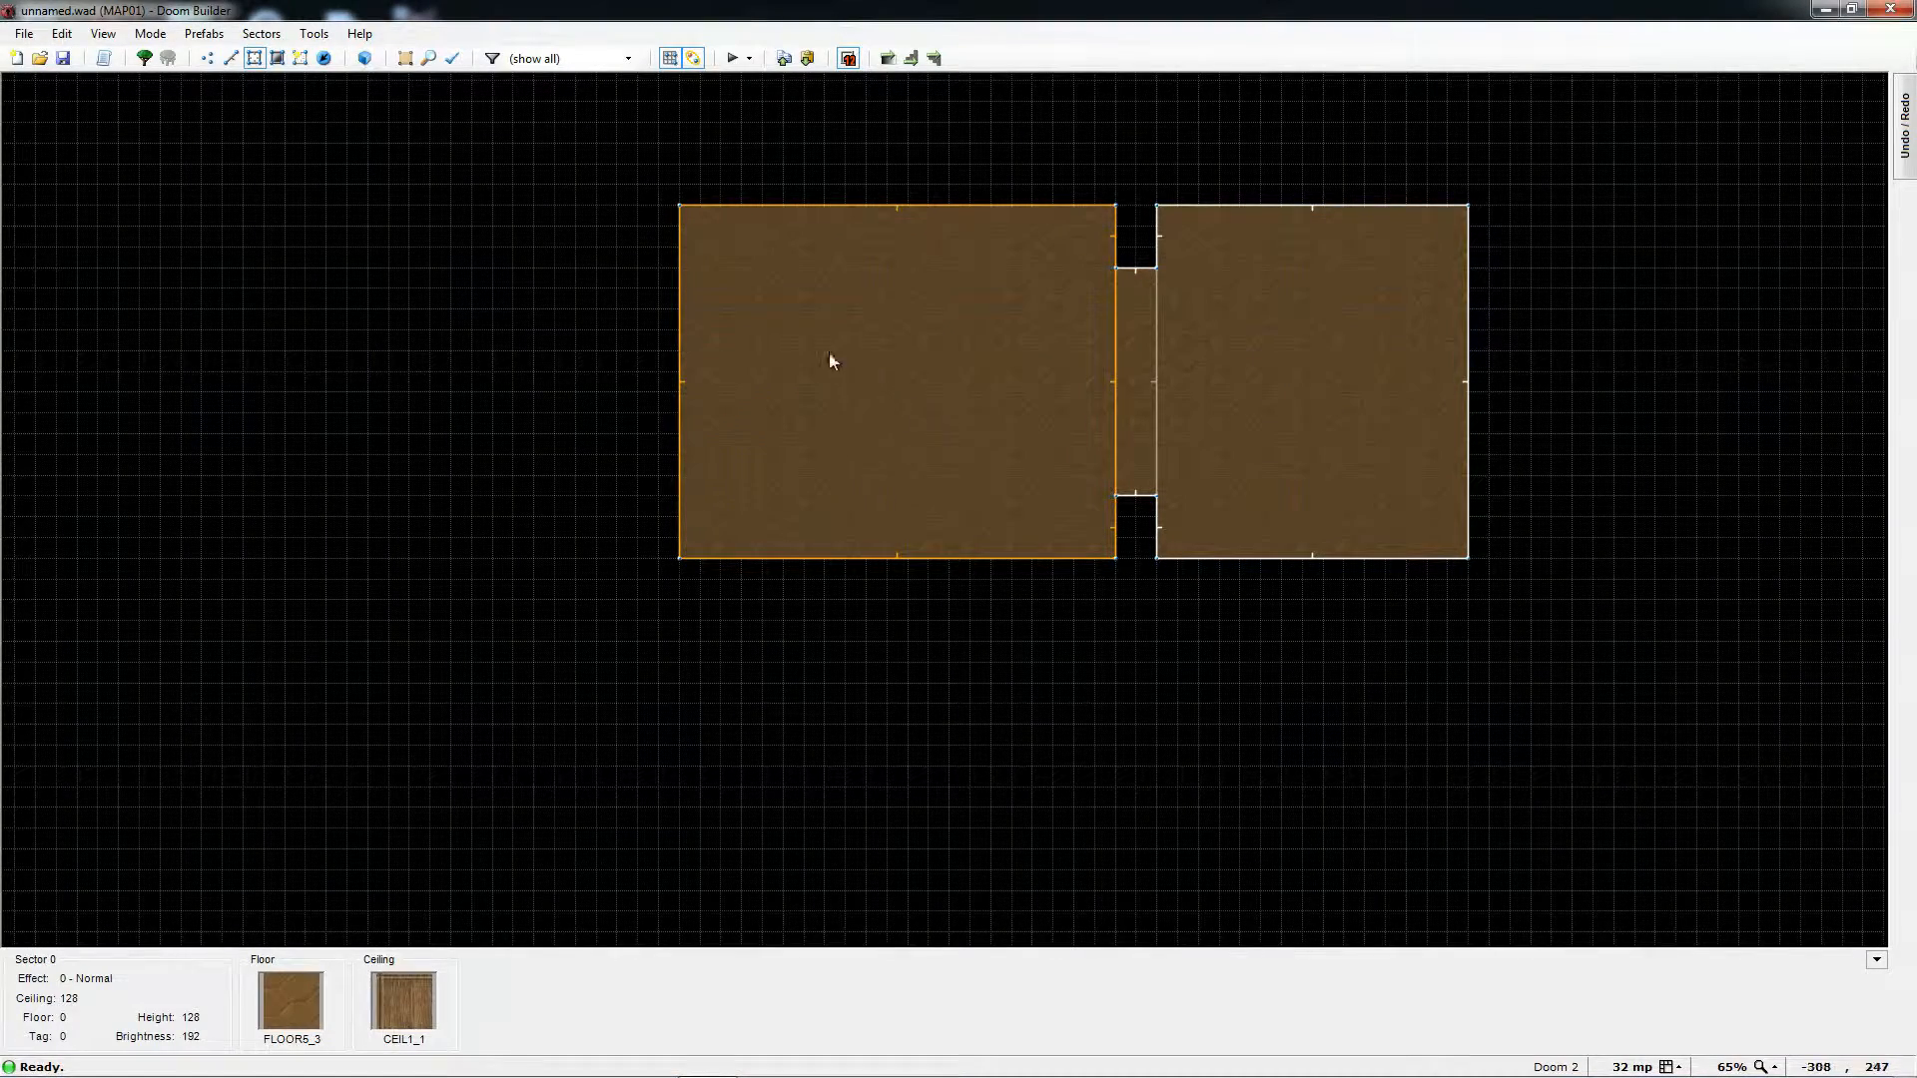
pyautogui.press('t')
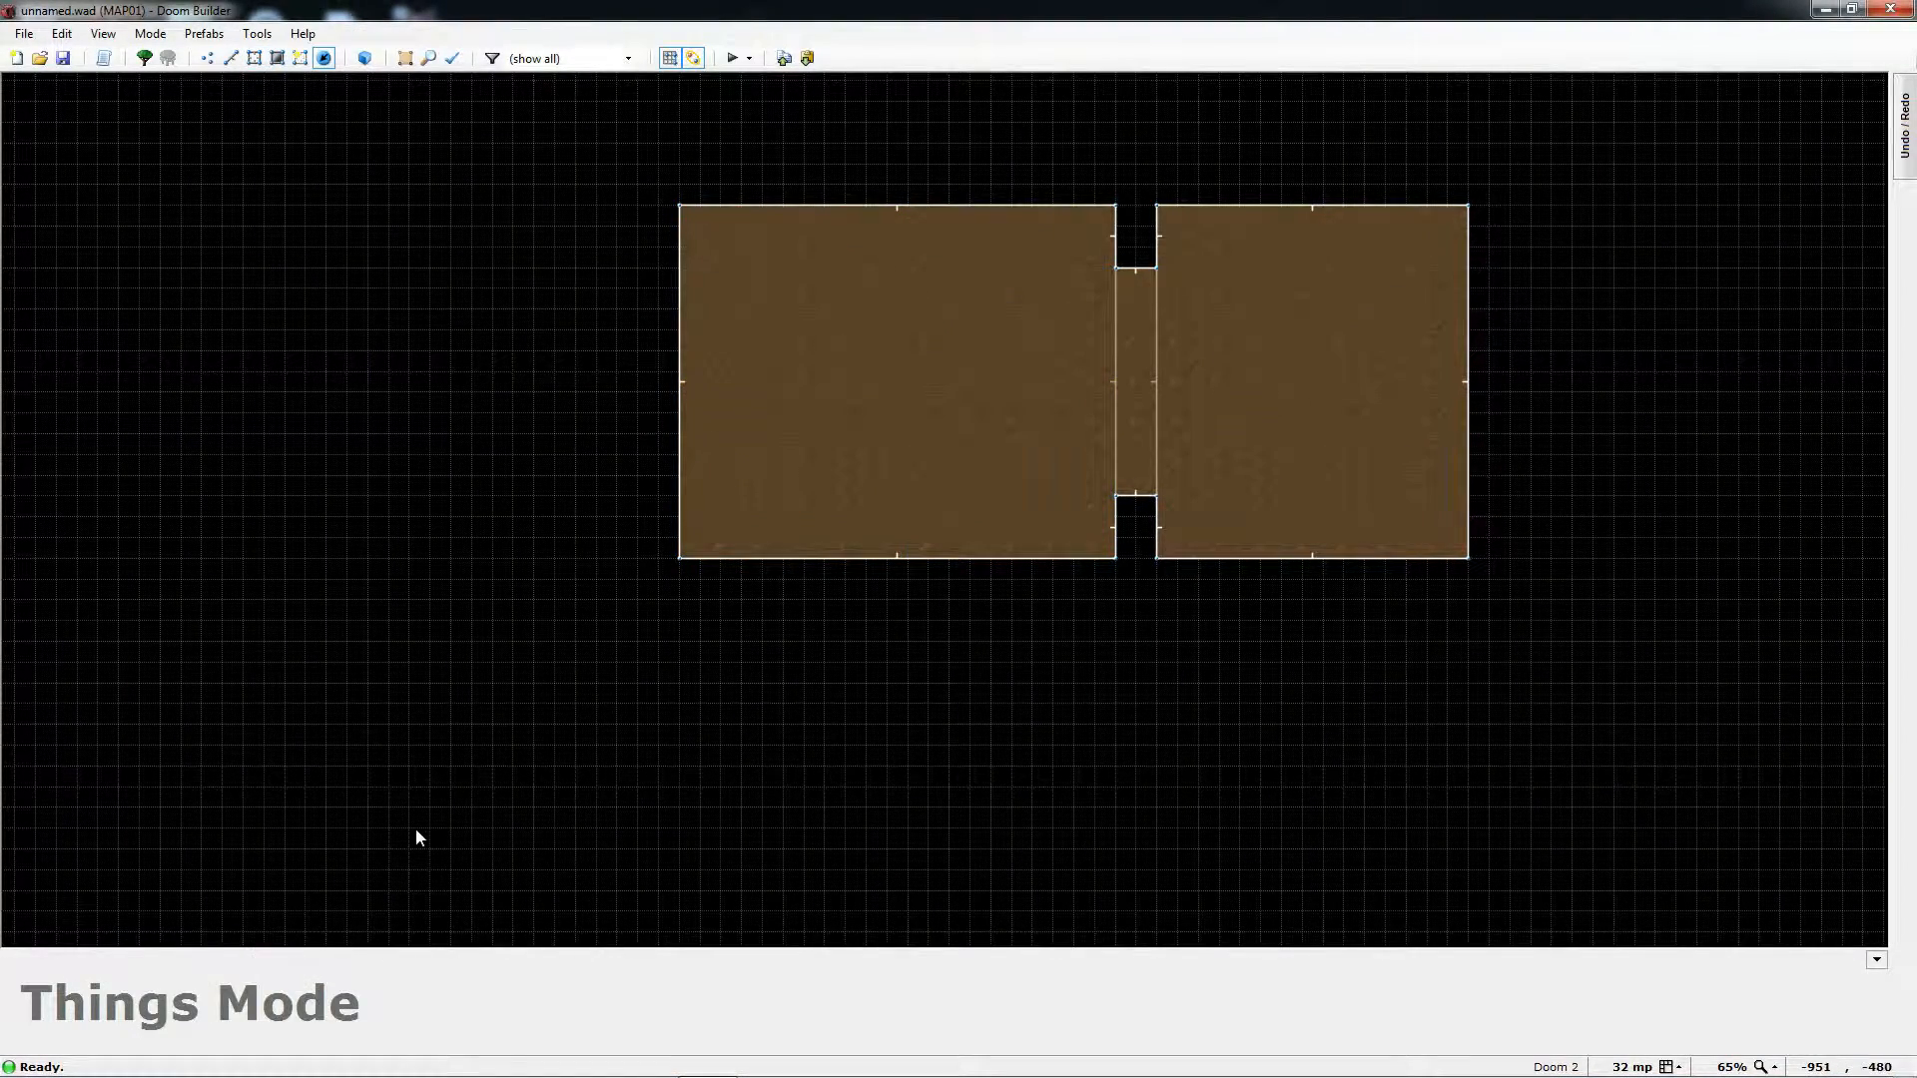
# - Insert a Player 1 start thing near the middle of the large west room and make it face east
pyautogui.rightClick(910, 372)
pyautogui.moveTo(919, 331); pyautogui.dragTo(1398, 342)
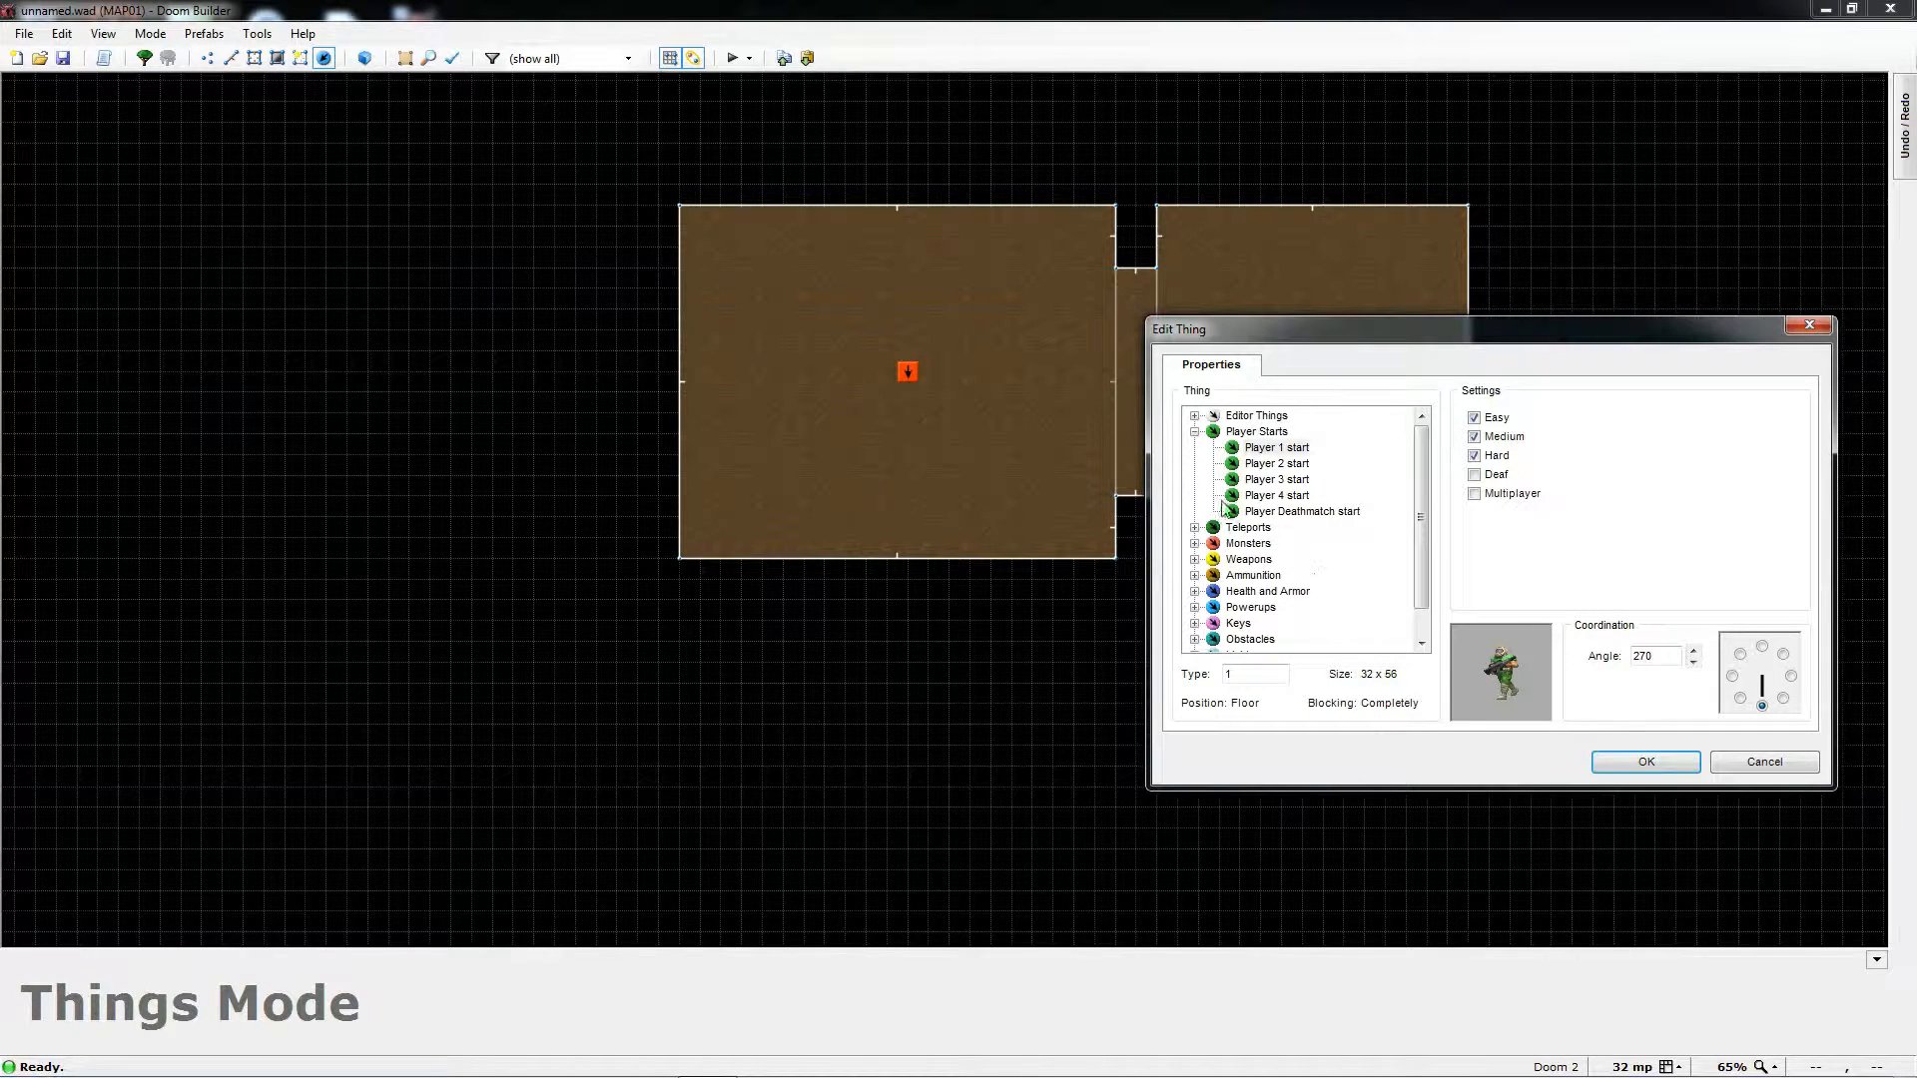
pyautogui.click(1253, 448)
pyautogui.click(1791, 676)
pyautogui.click(1647, 762)
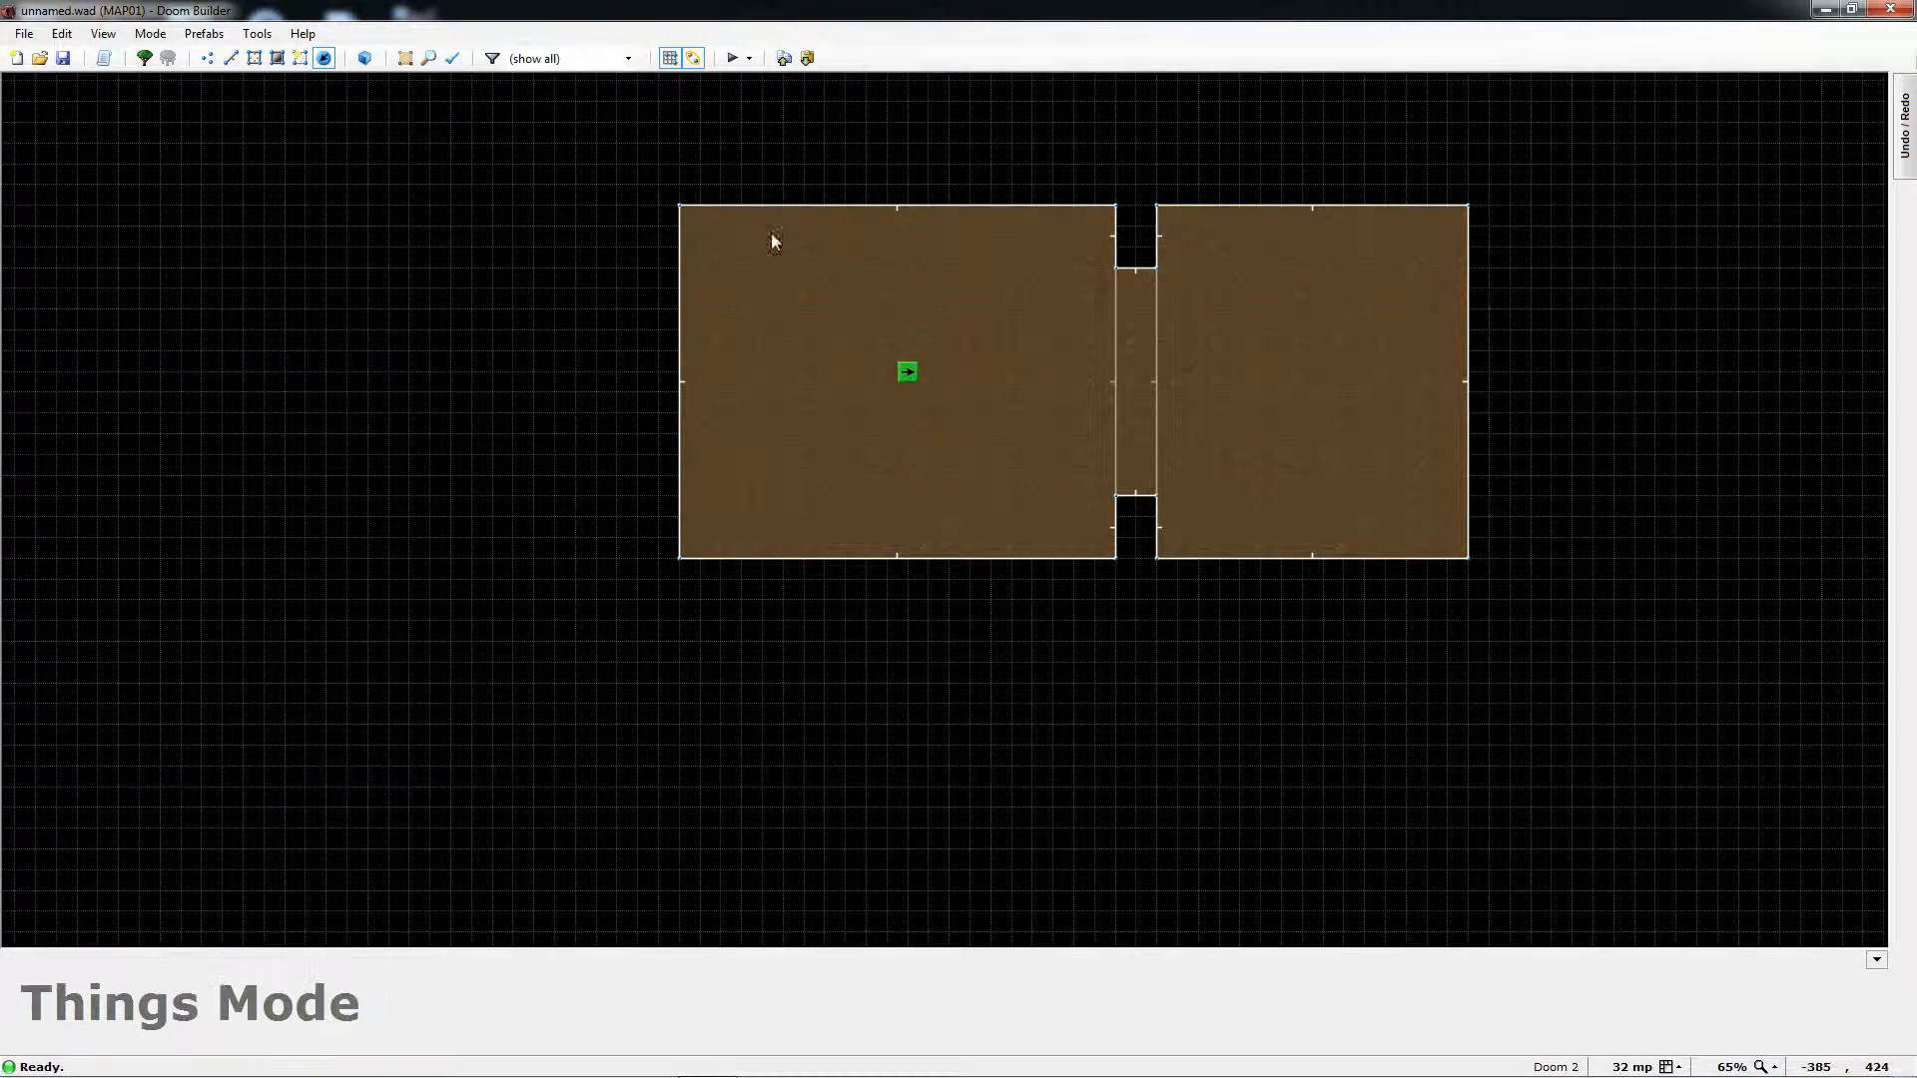
# - Launch a test of the map, fire the pistol, and walk through both rooms to check the walls, floors and connecting opening
pyautogui.click(733, 60)
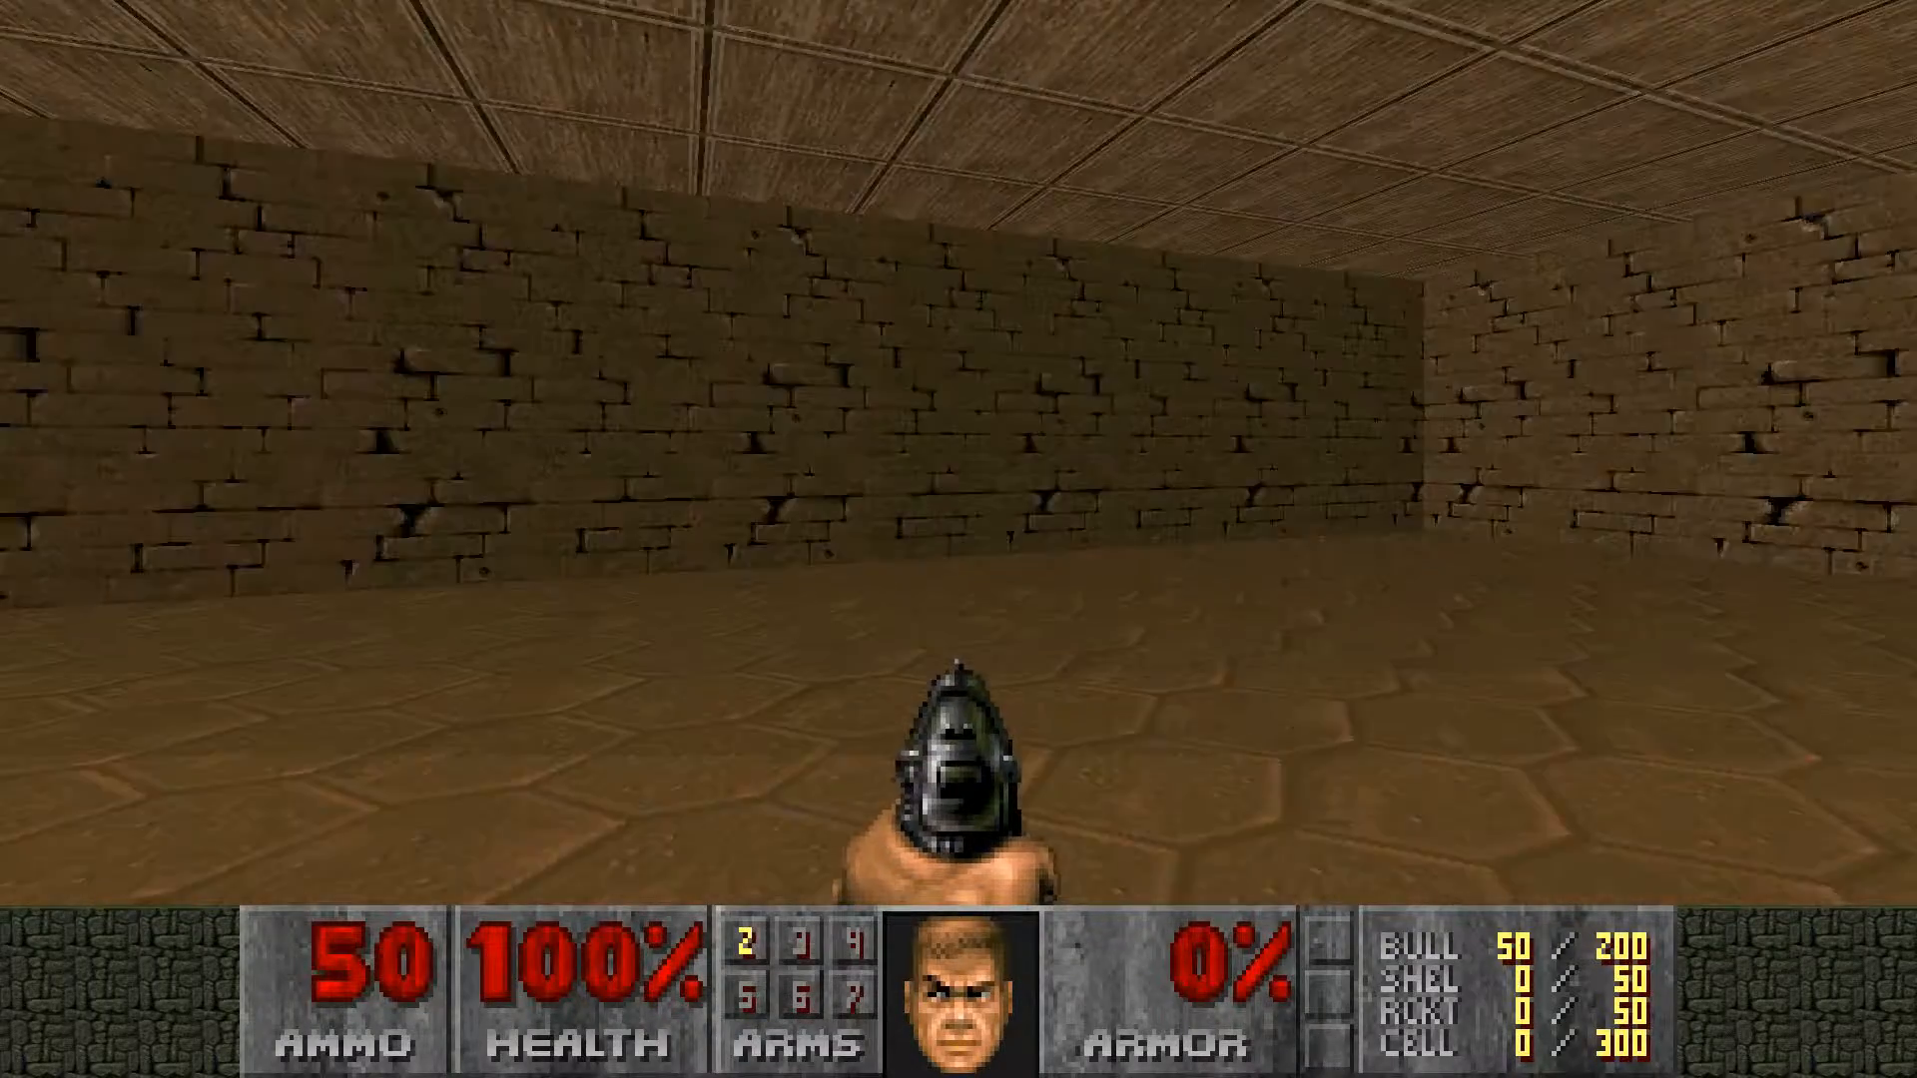
pyautogui.click(959, 539)
pyautogui.press('w')
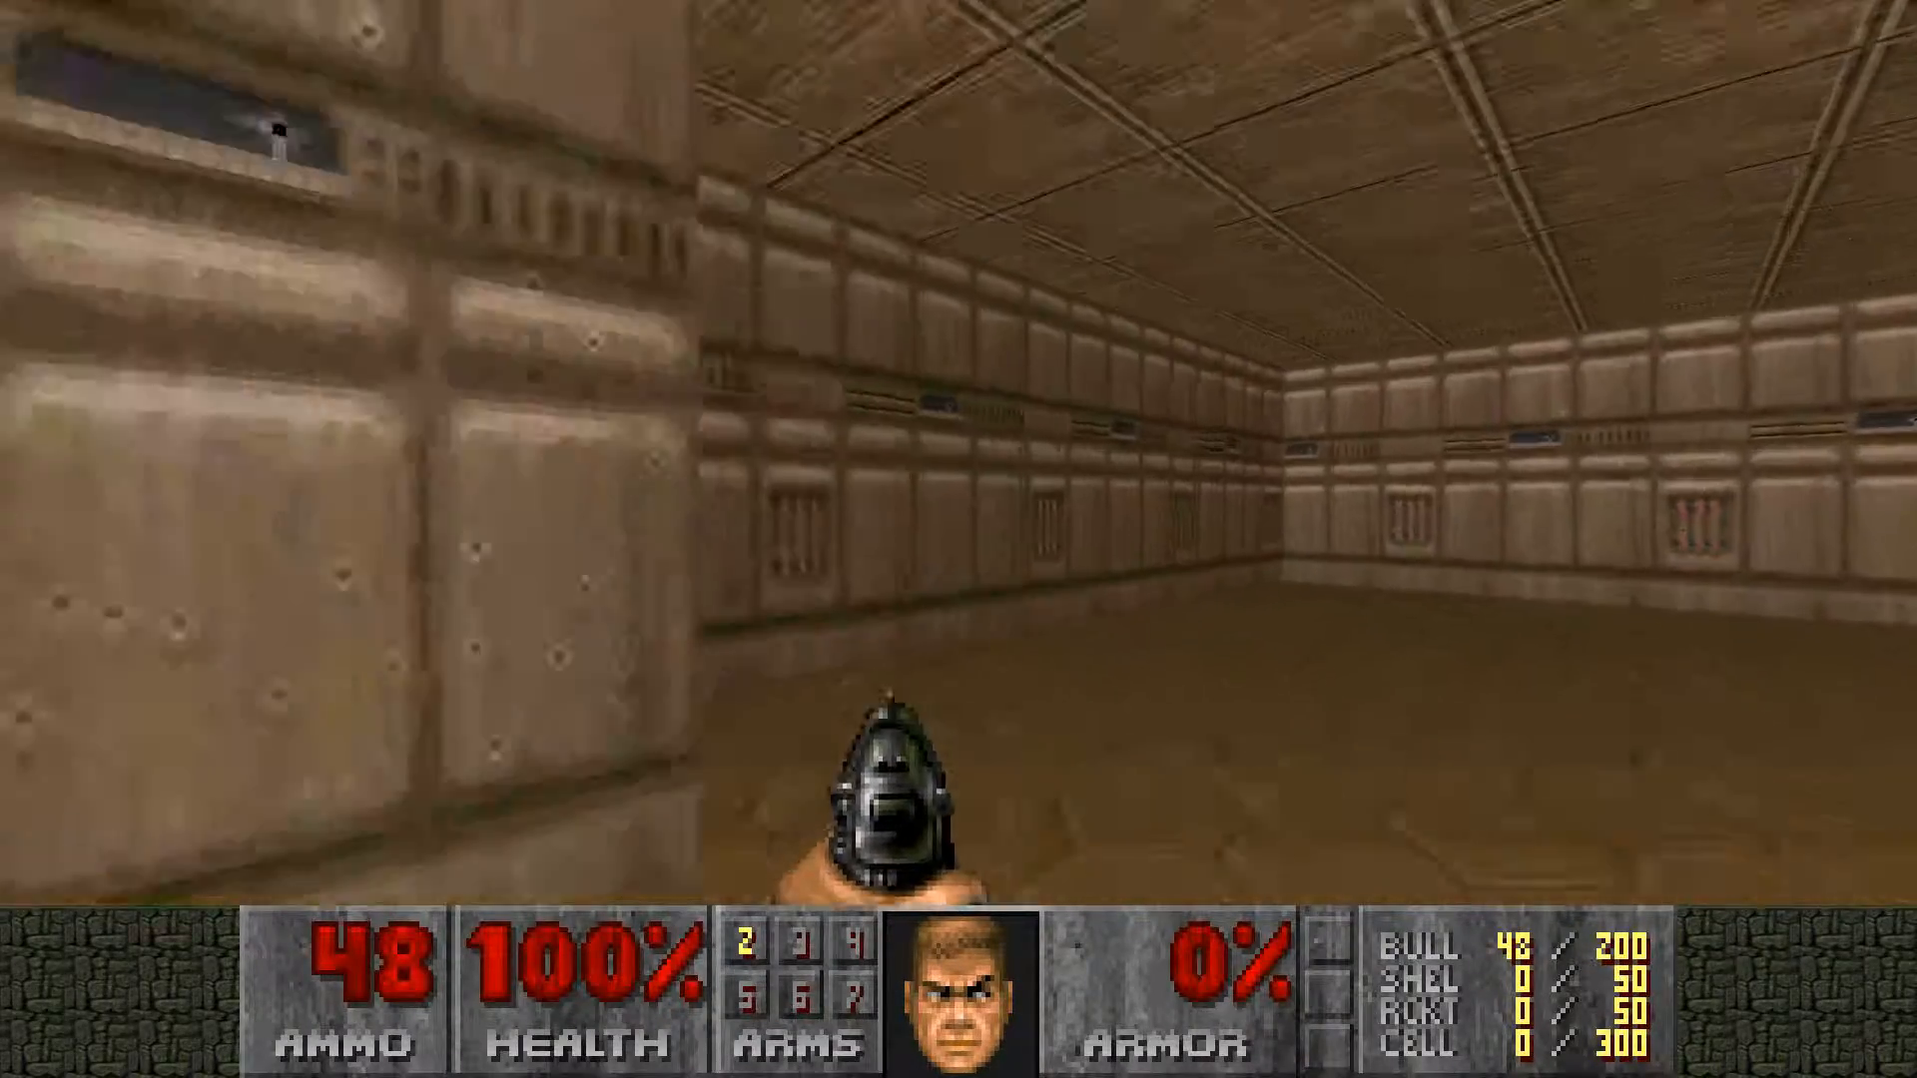
pyautogui.press('w')
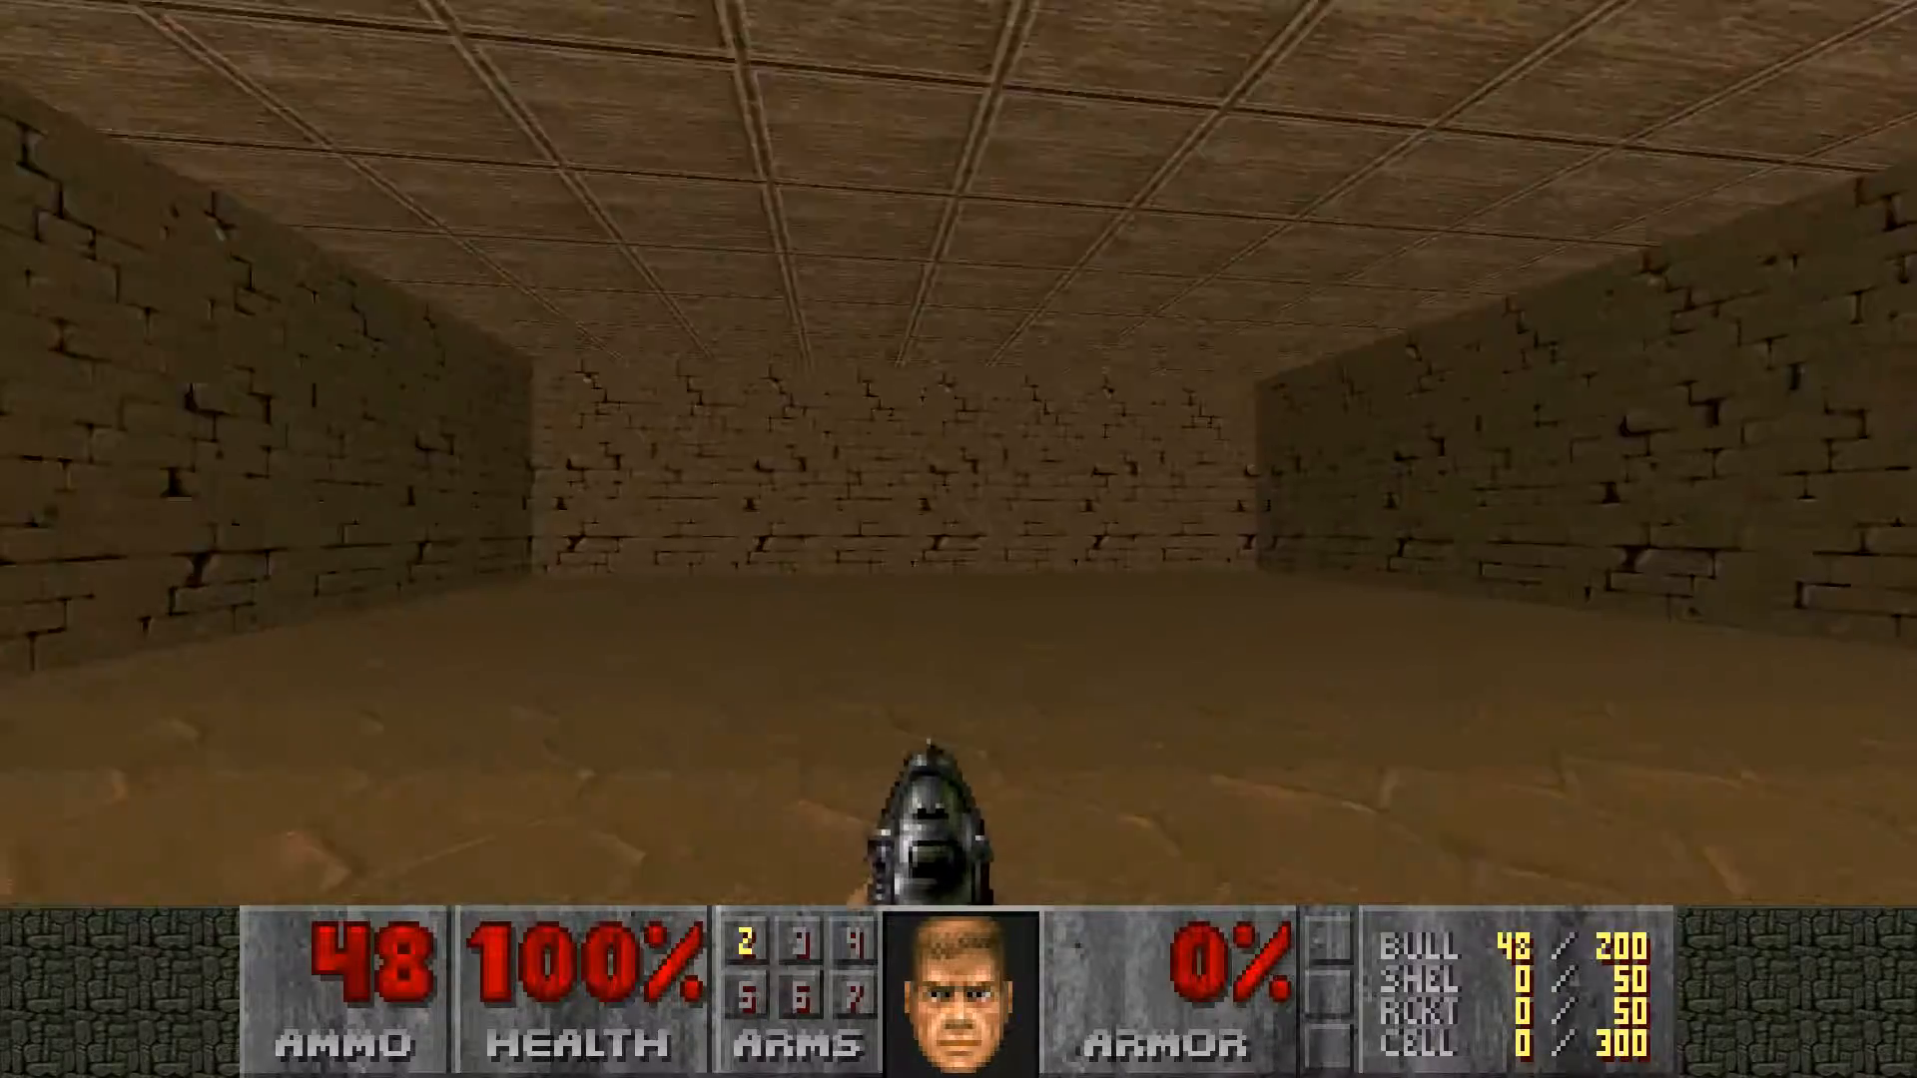
pyautogui.press('w')
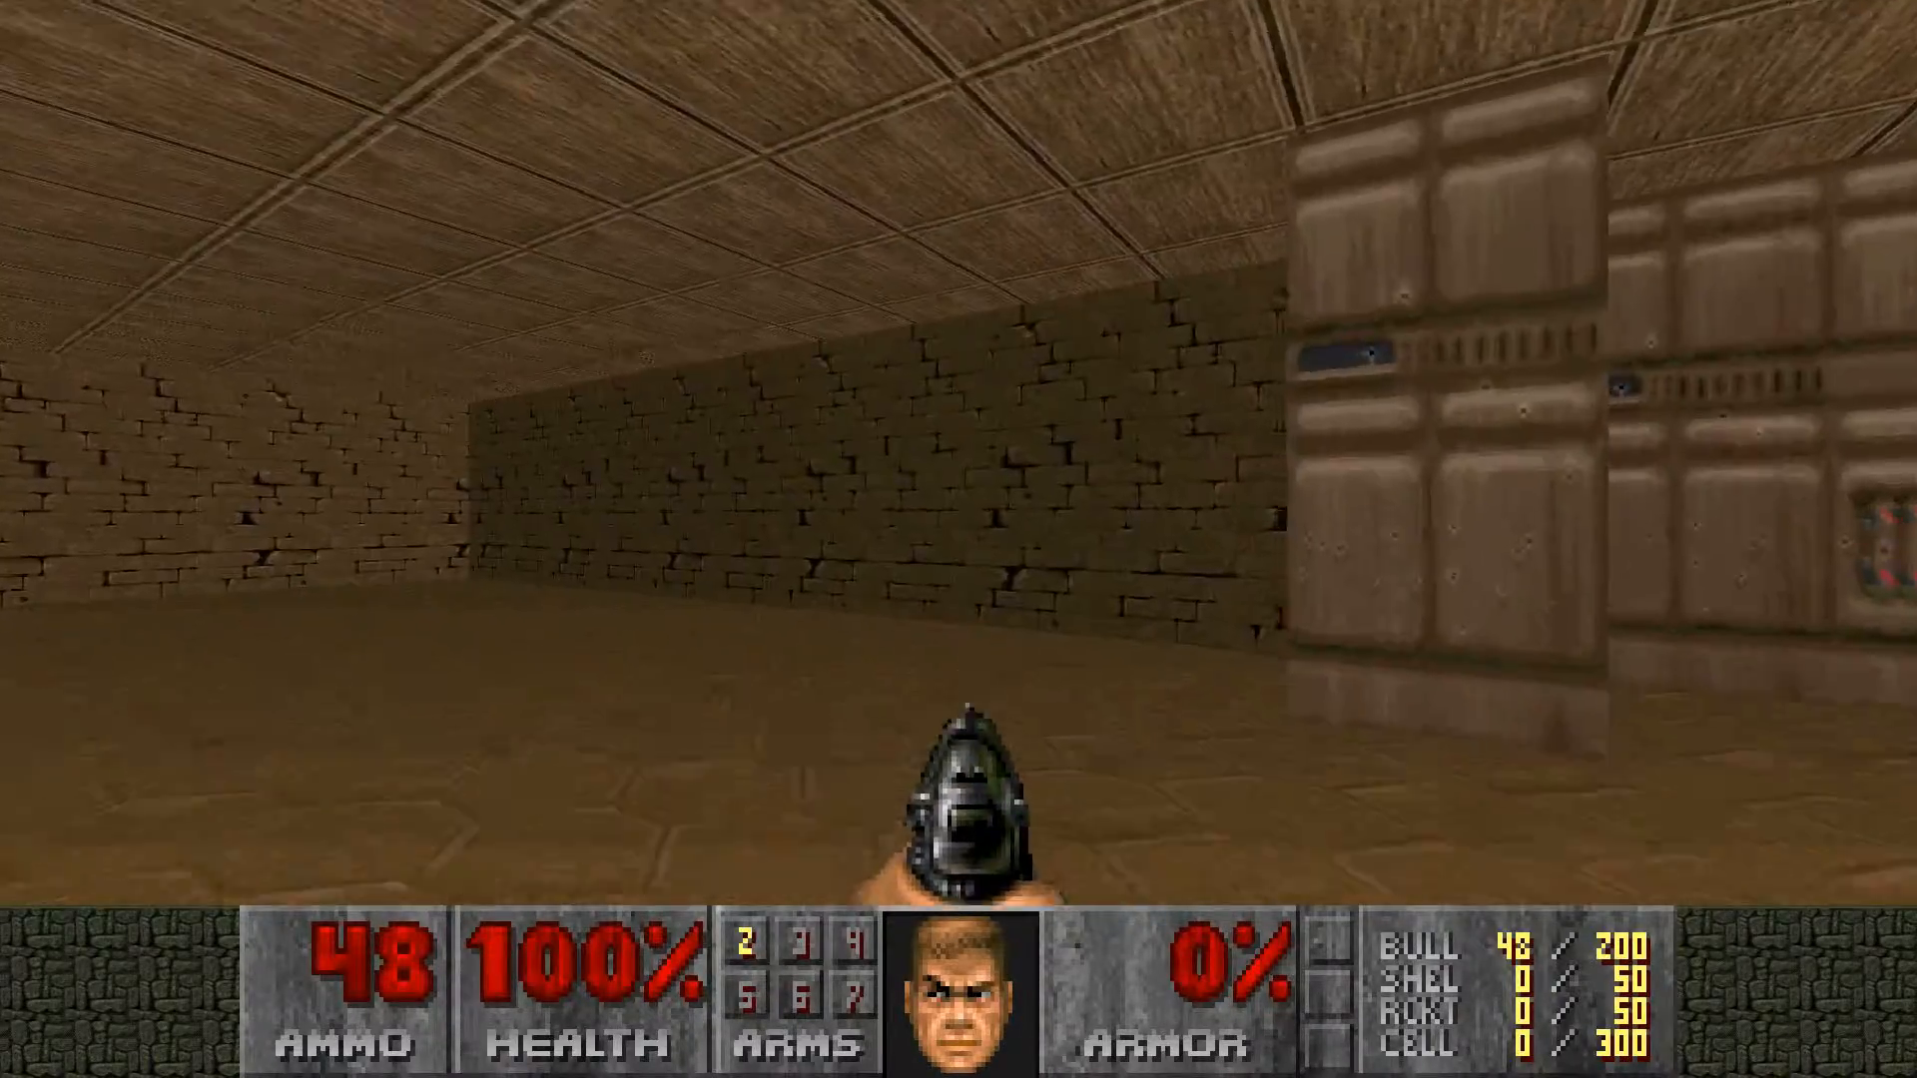
pyautogui.press('w')
# - Quit the test game and confirm the exit
pyautogui.press('Escape')
pyautogui.press('Down')
pyautogui.press('Down')
pyautogui.press('Down')
pyautogui.press('Down')
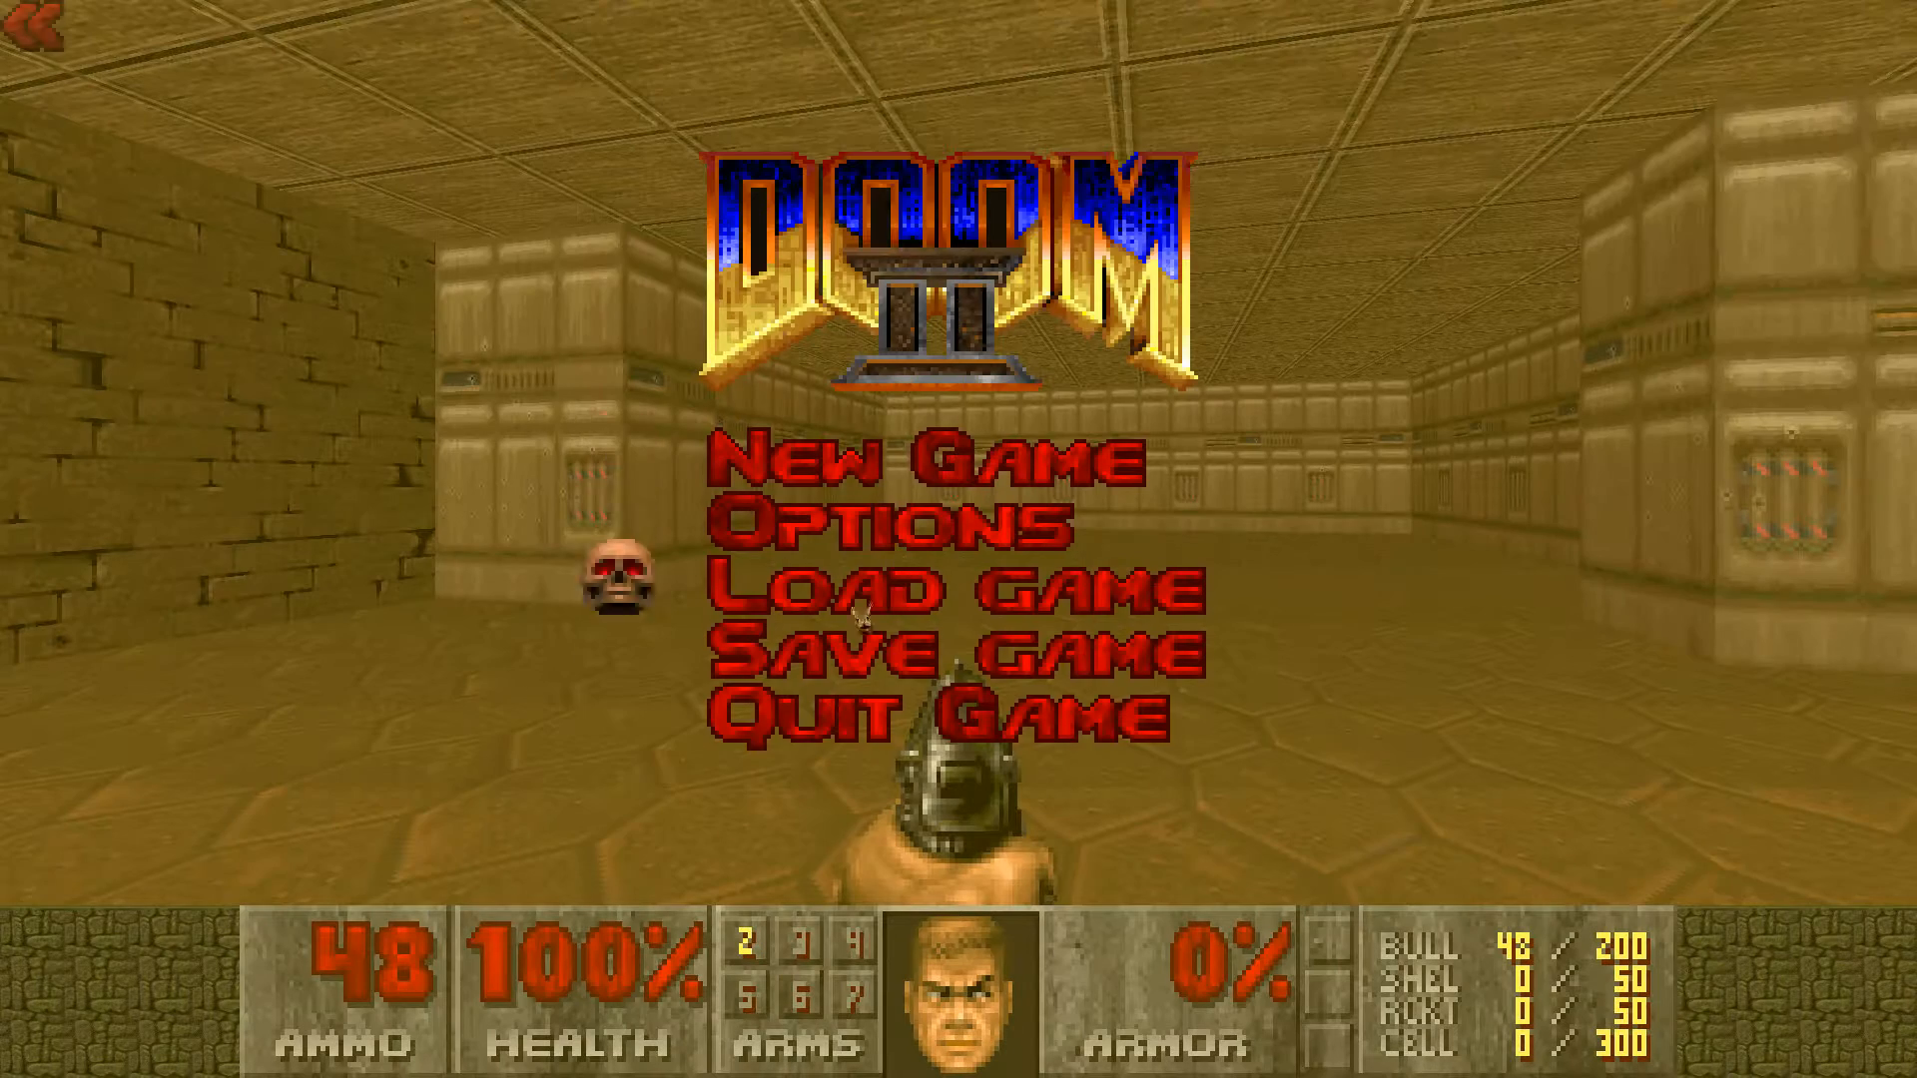
pyautogui.press('Return')
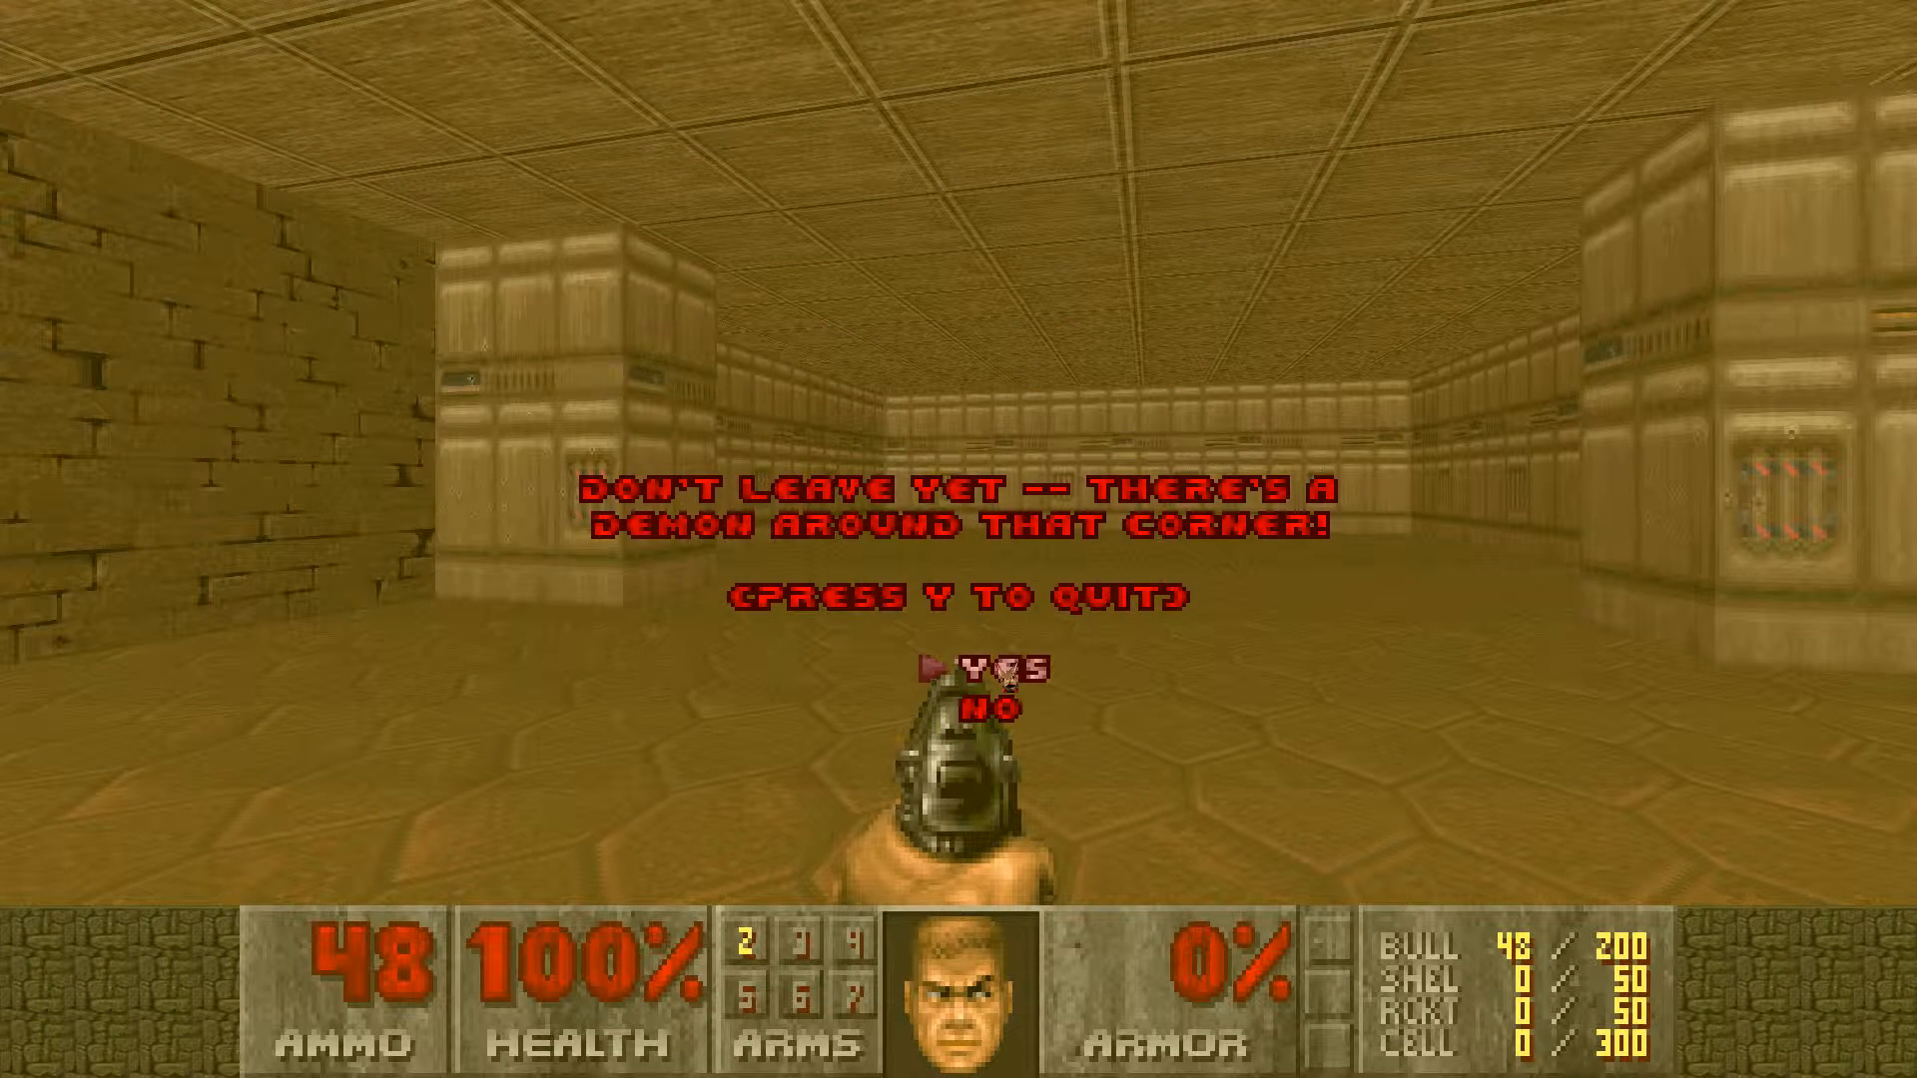
pyautogui.click(1006, 678)
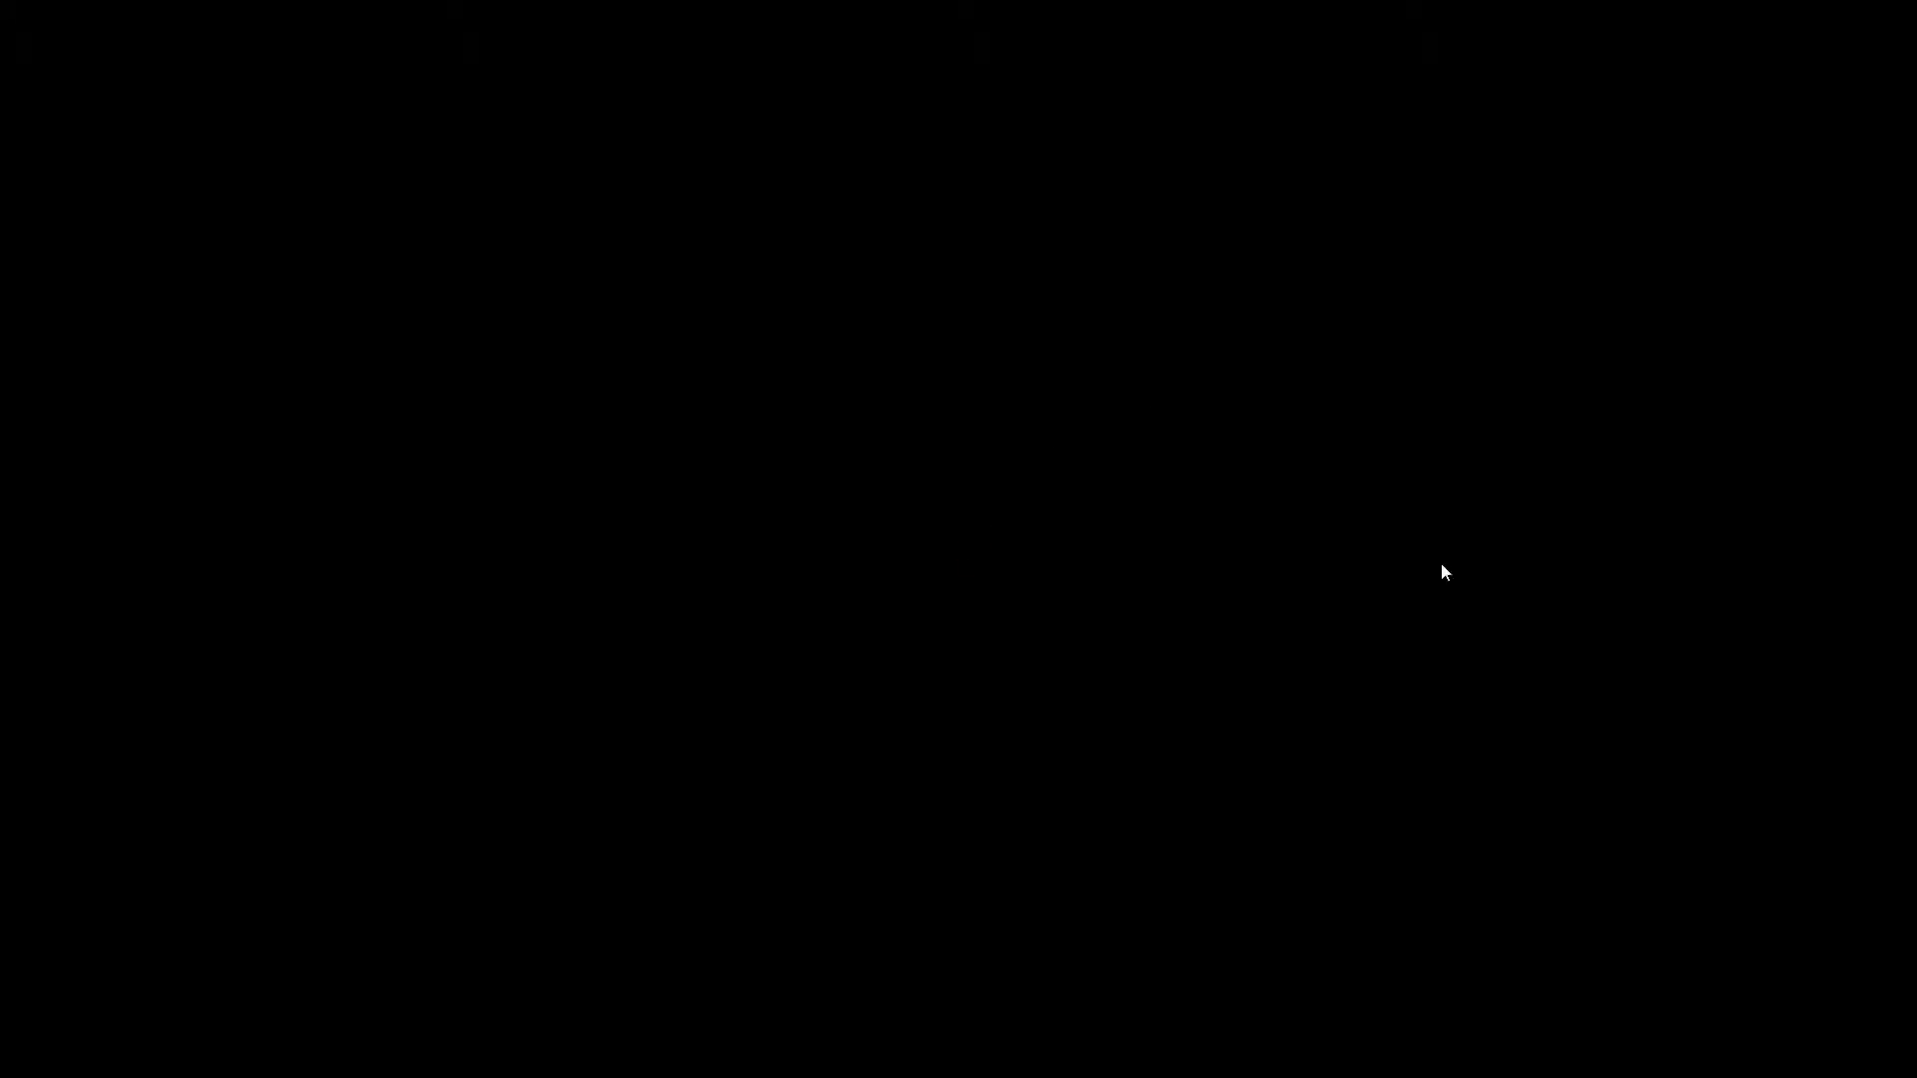